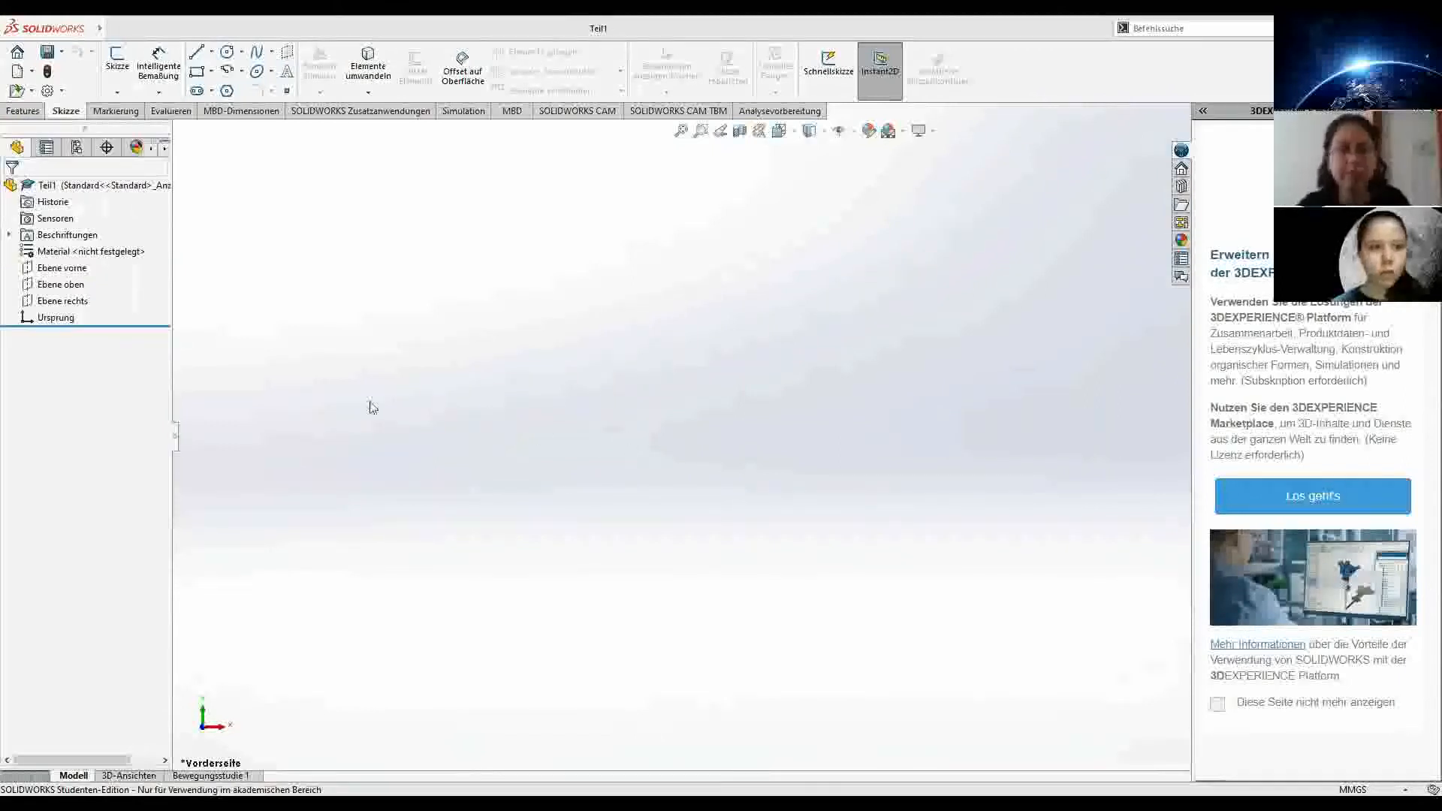
Step: Start a sketch on the front plane and draw a circle centred on the origin with a 20 mm radius
left_click(117, 60)
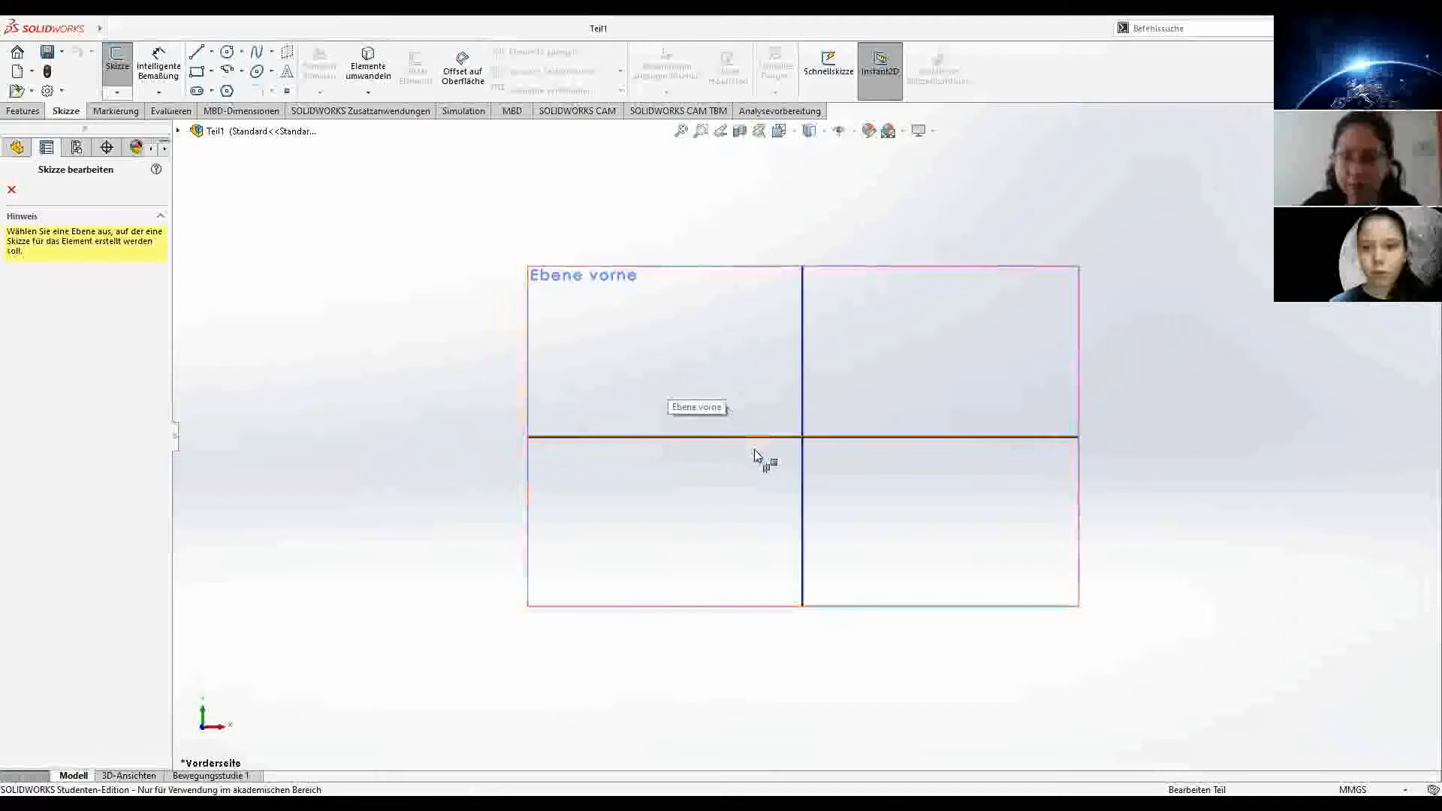
left_click(758, 408)
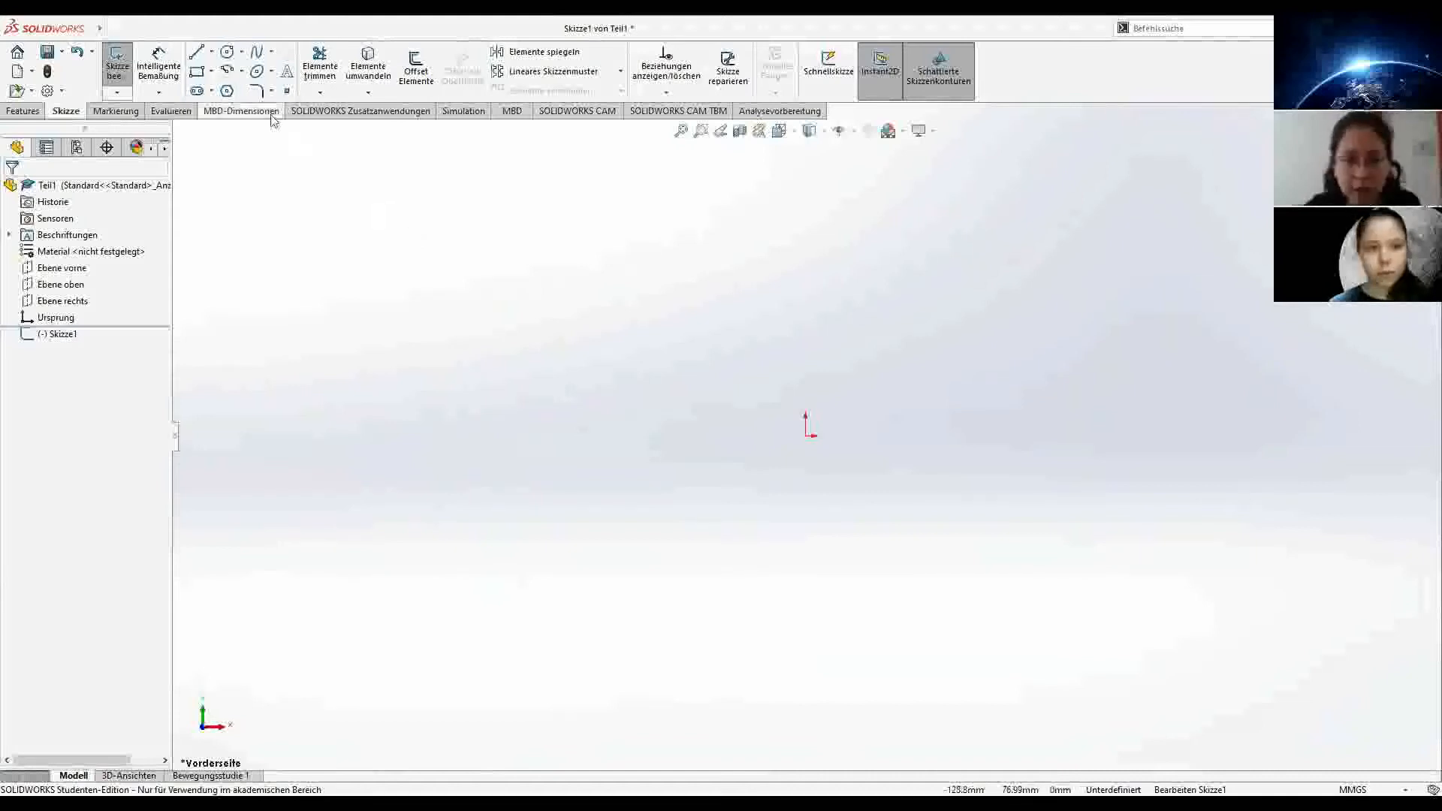
left_click(227, 52)
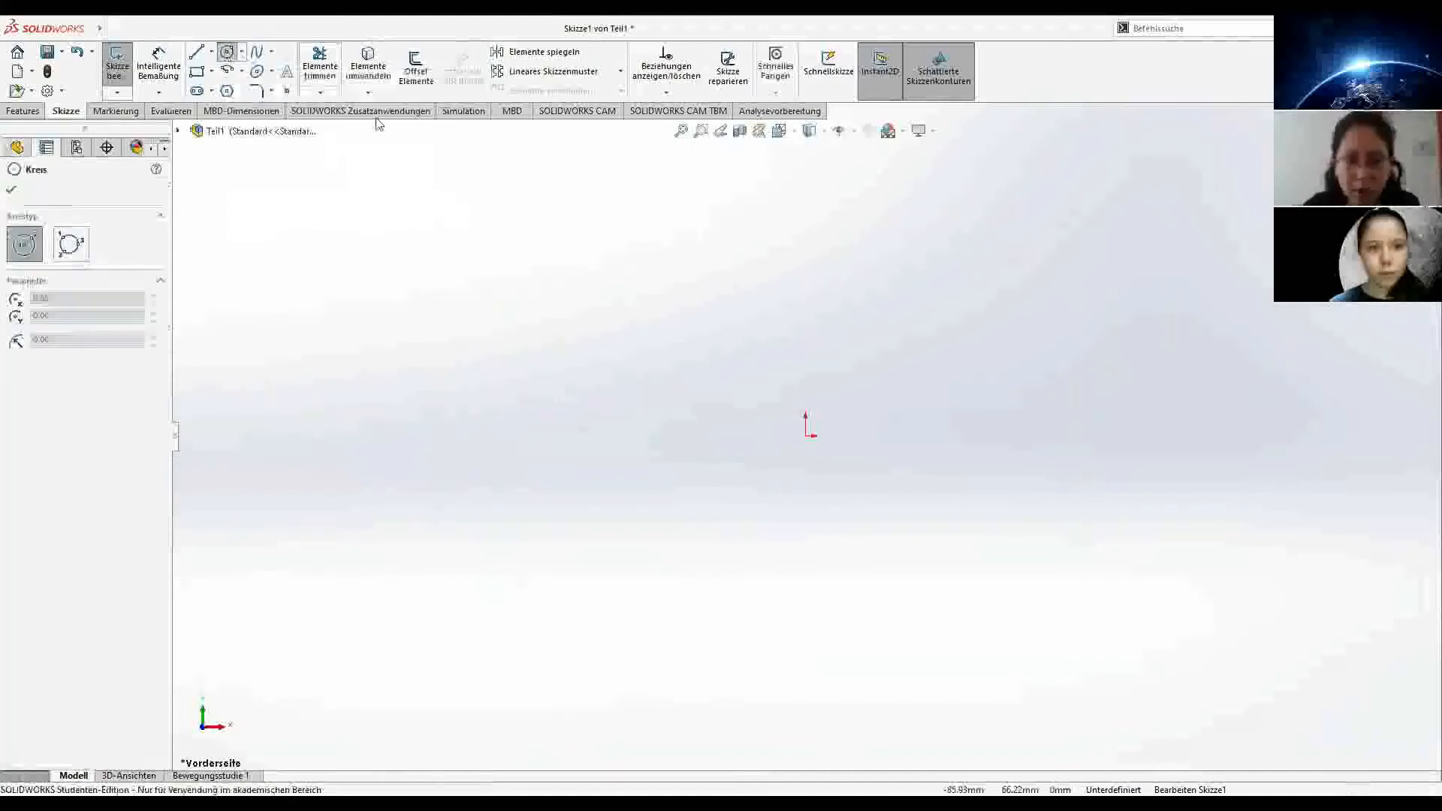
left_click_drag(806, 436, 867, 489)
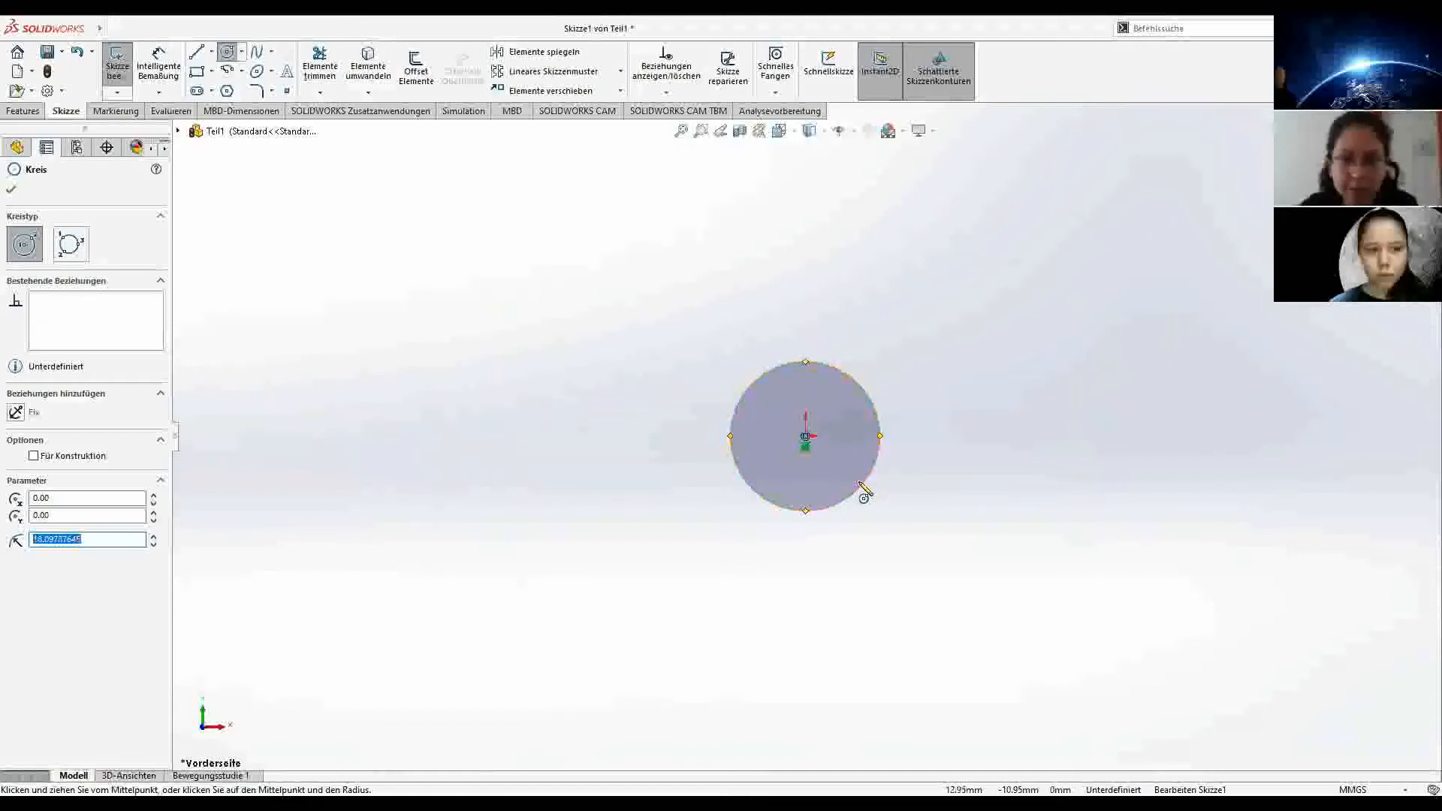
type("20")
key("Return")
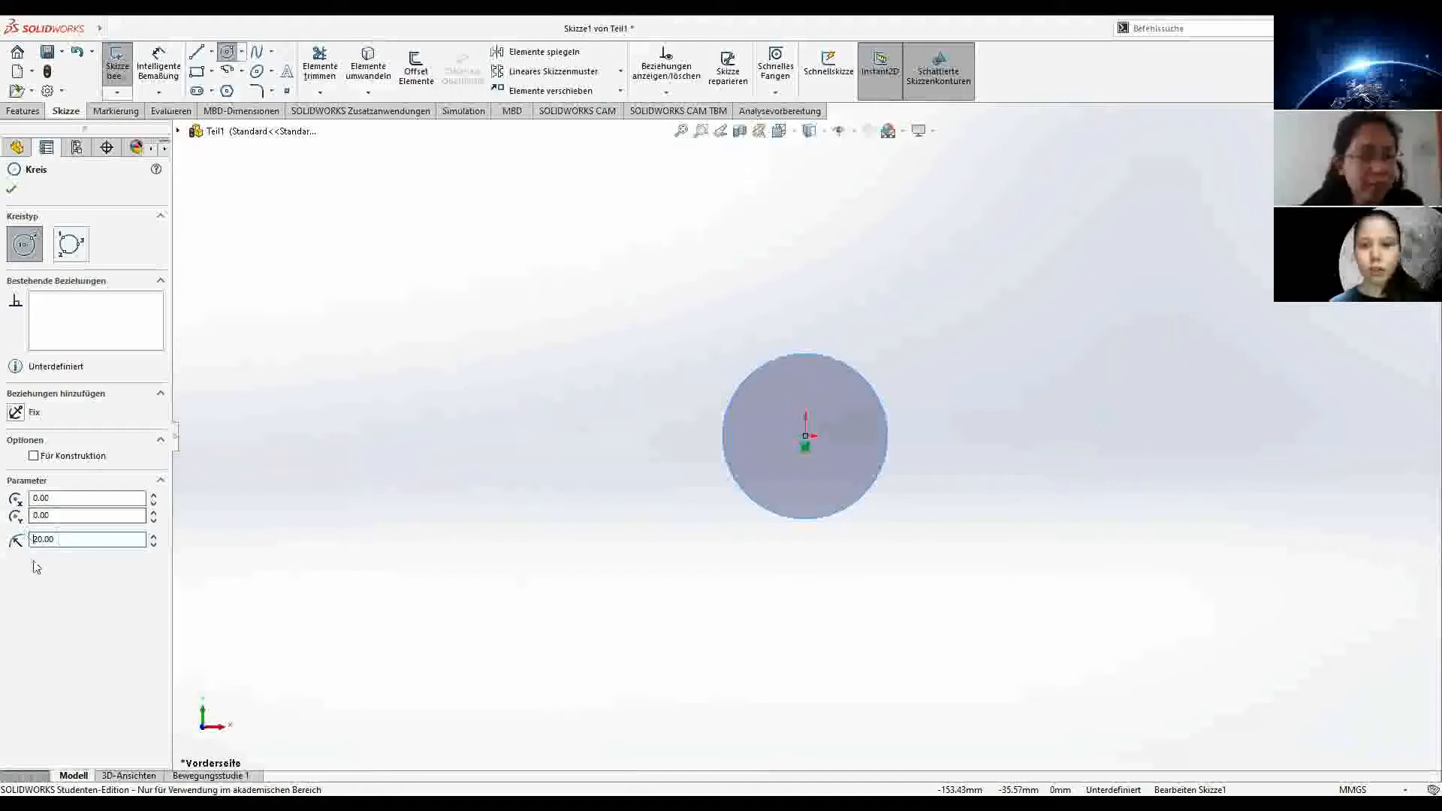
left_click(170, 66)
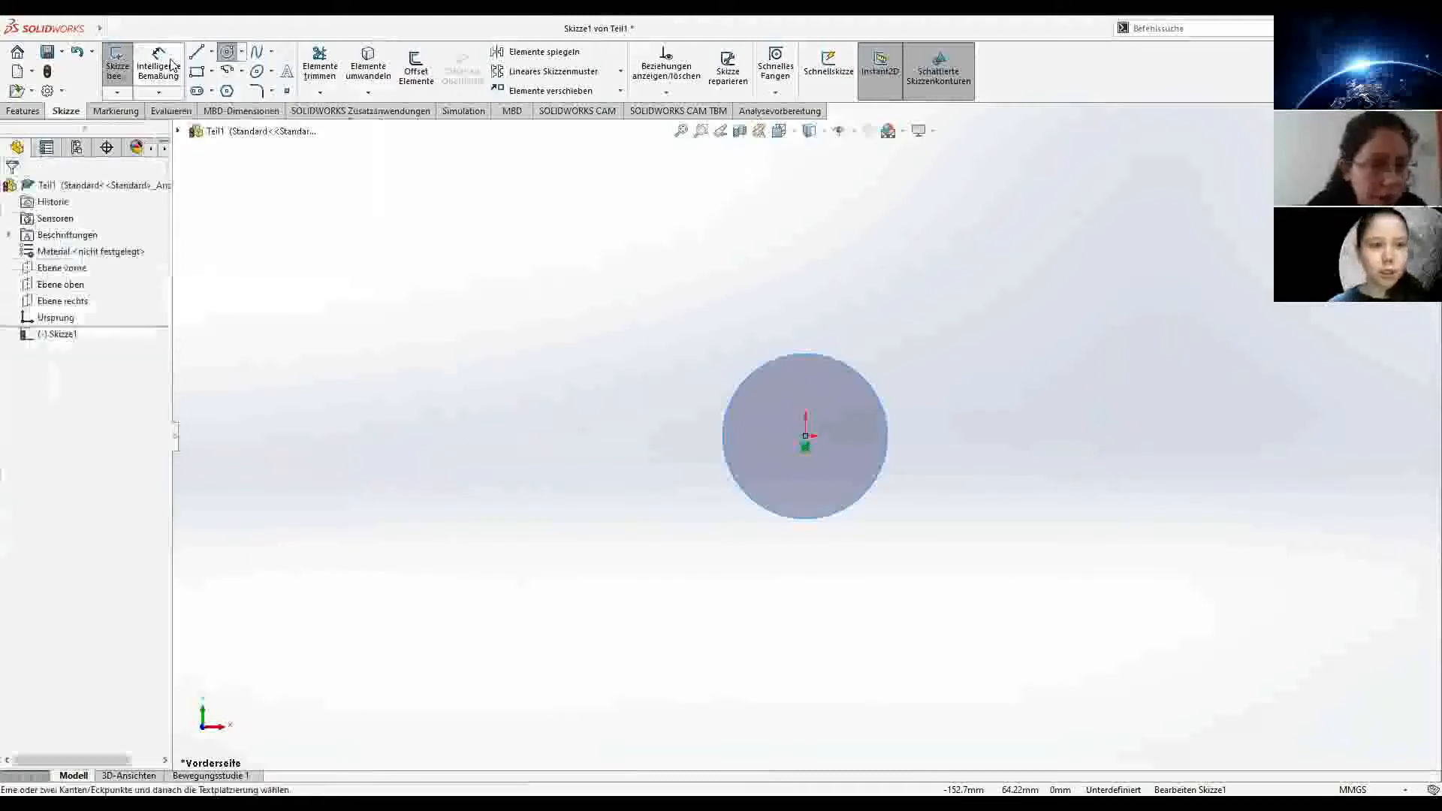
left_click(806, 435)
left_click(873, 482)
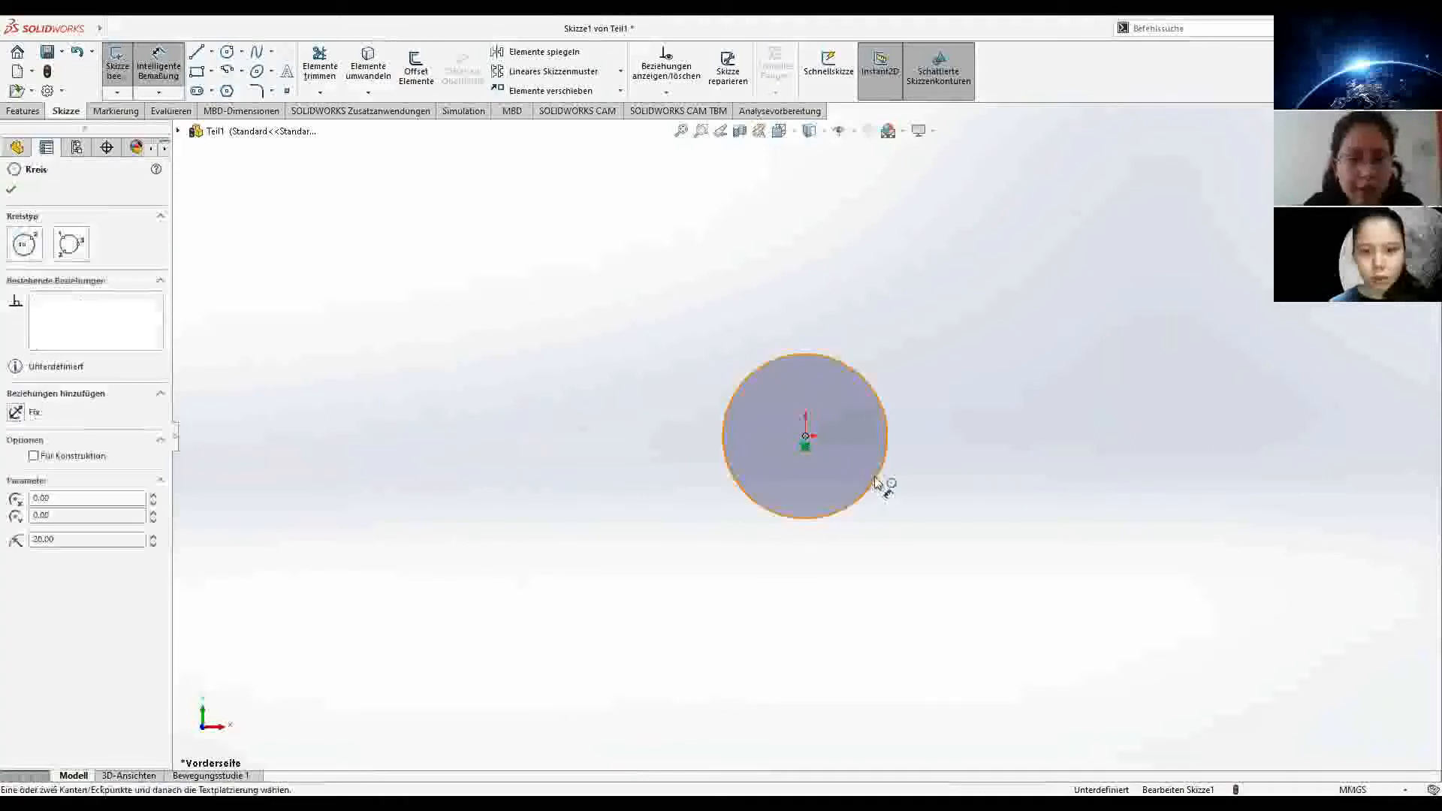
left_click(904, 407)
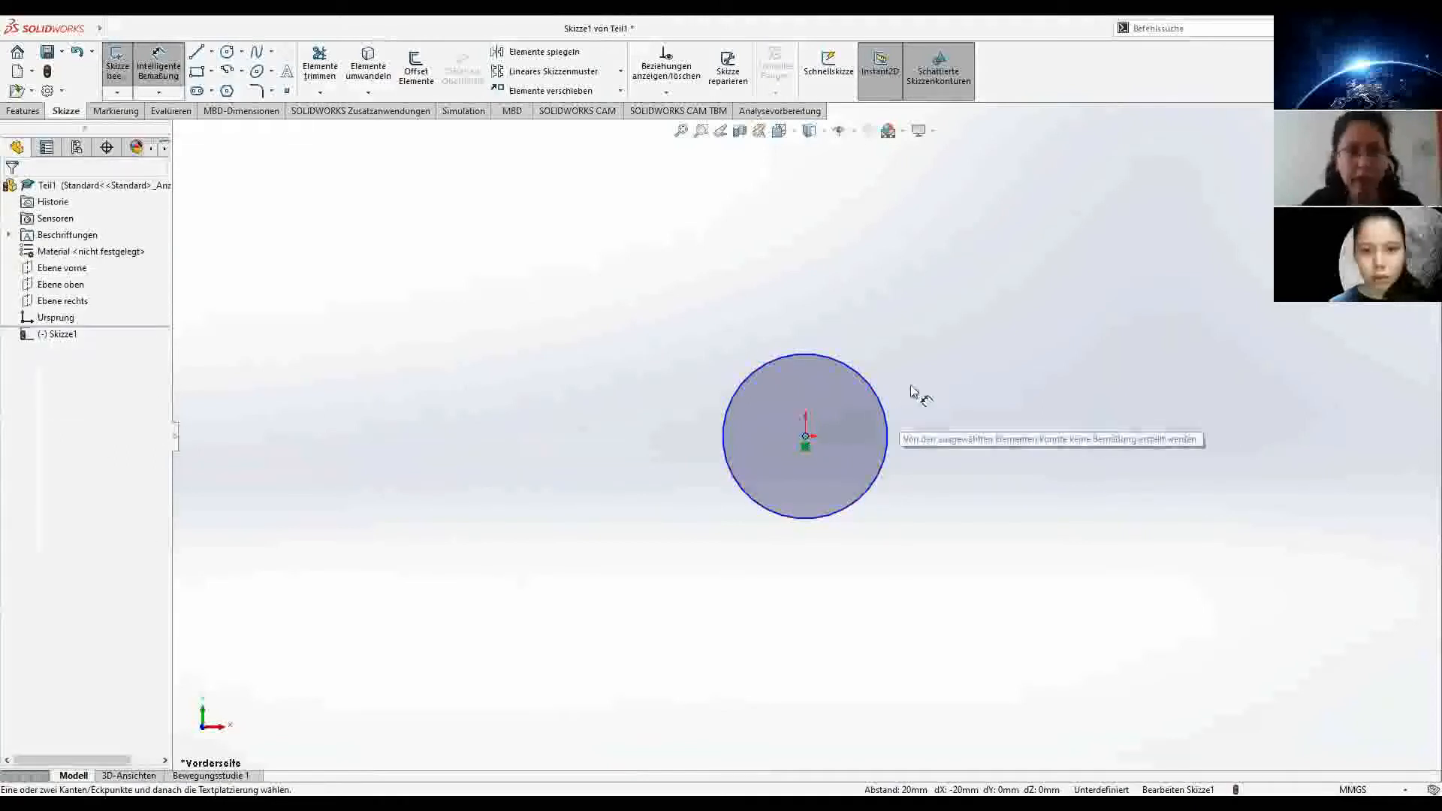
left_click(887, 419)
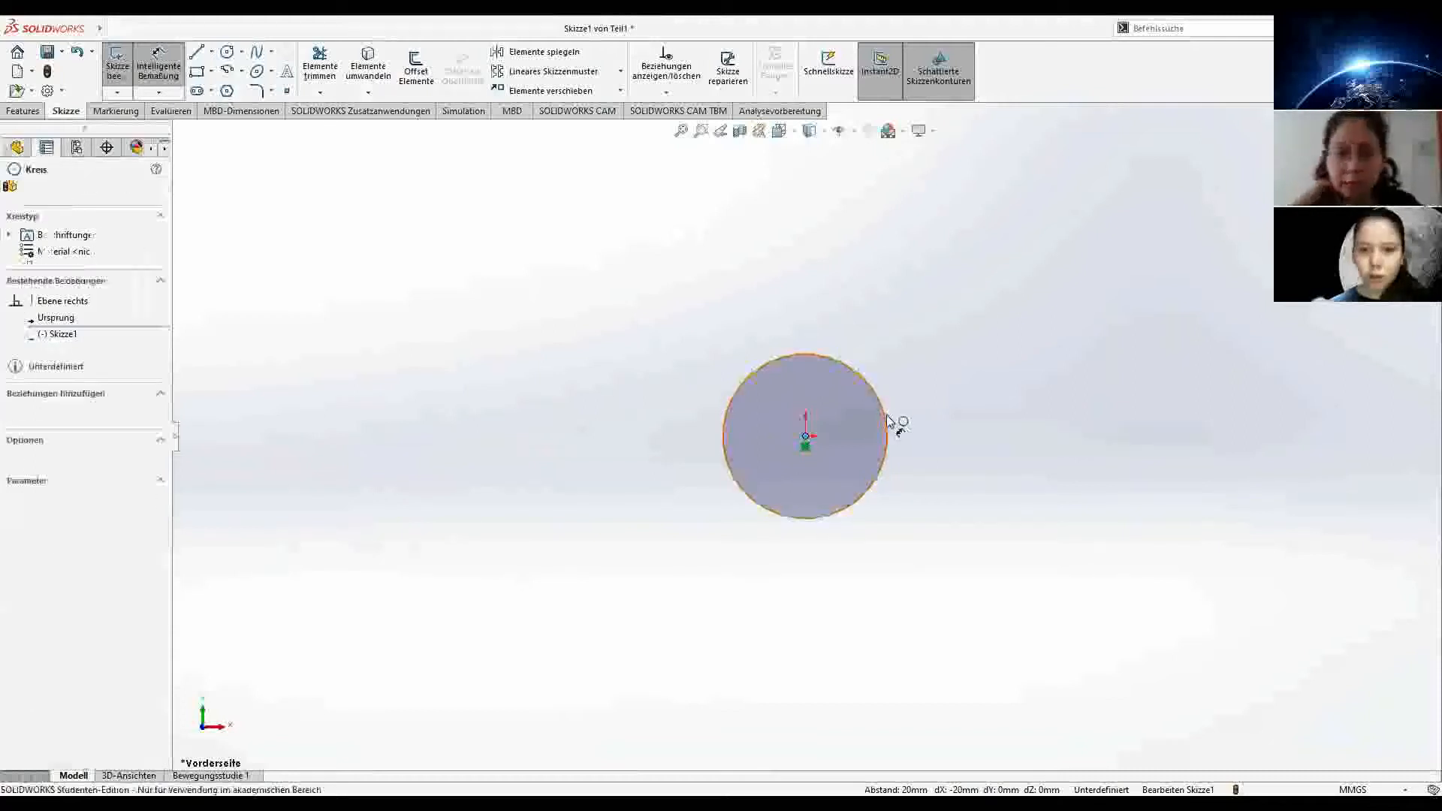
left_click(883, 469)
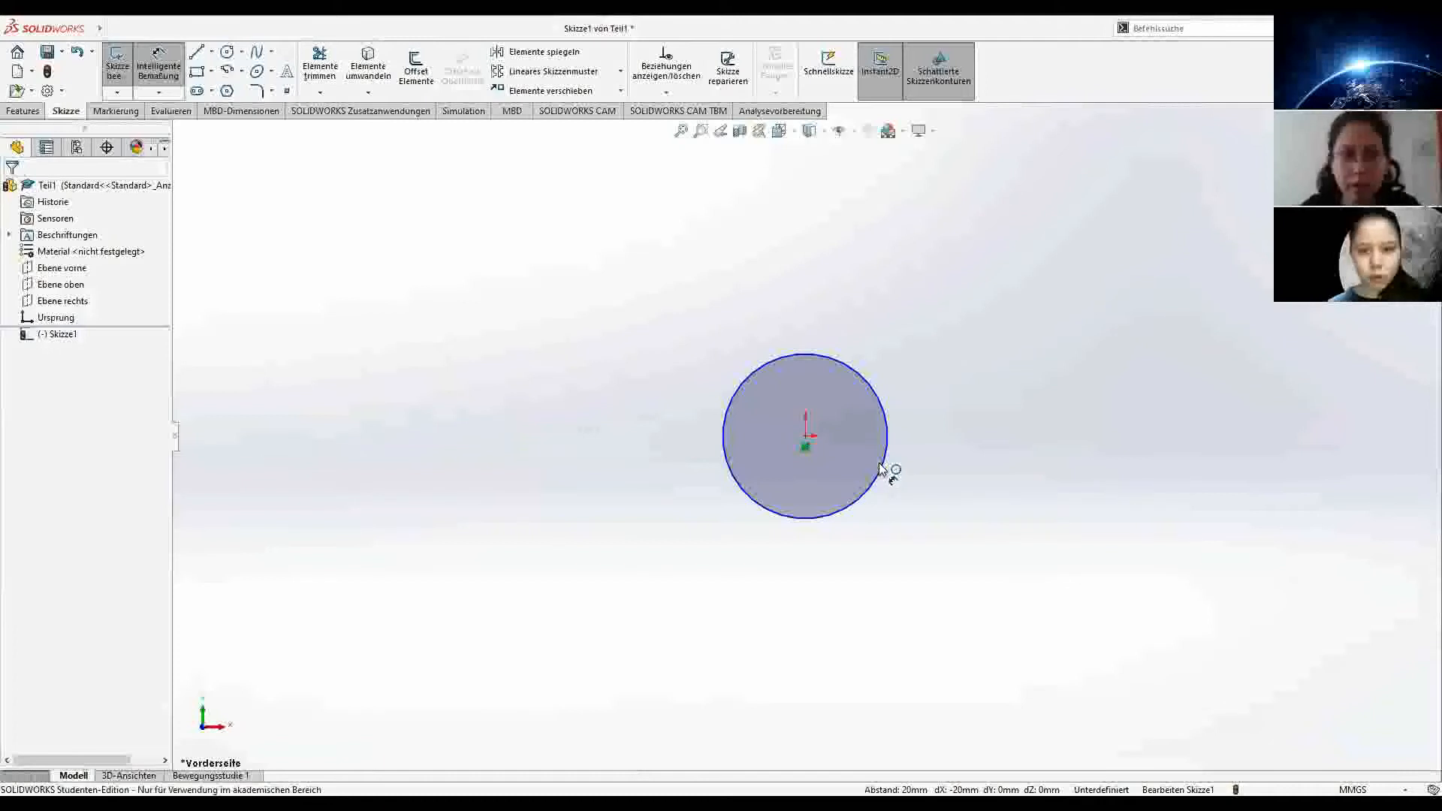
key("Escape")
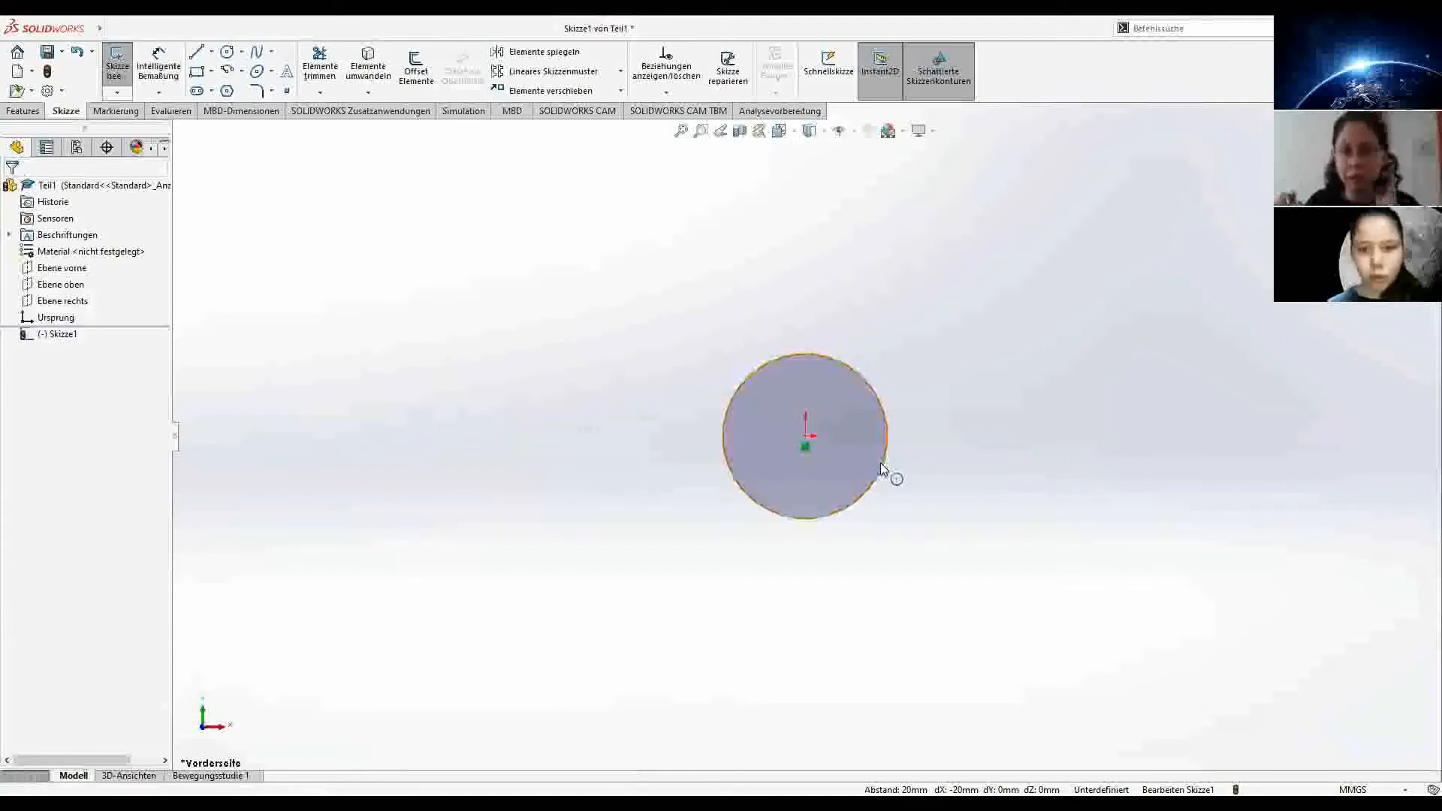
Step: Dimension the circle's diameter above it and set it to 20 mm
left_click(881, 468)
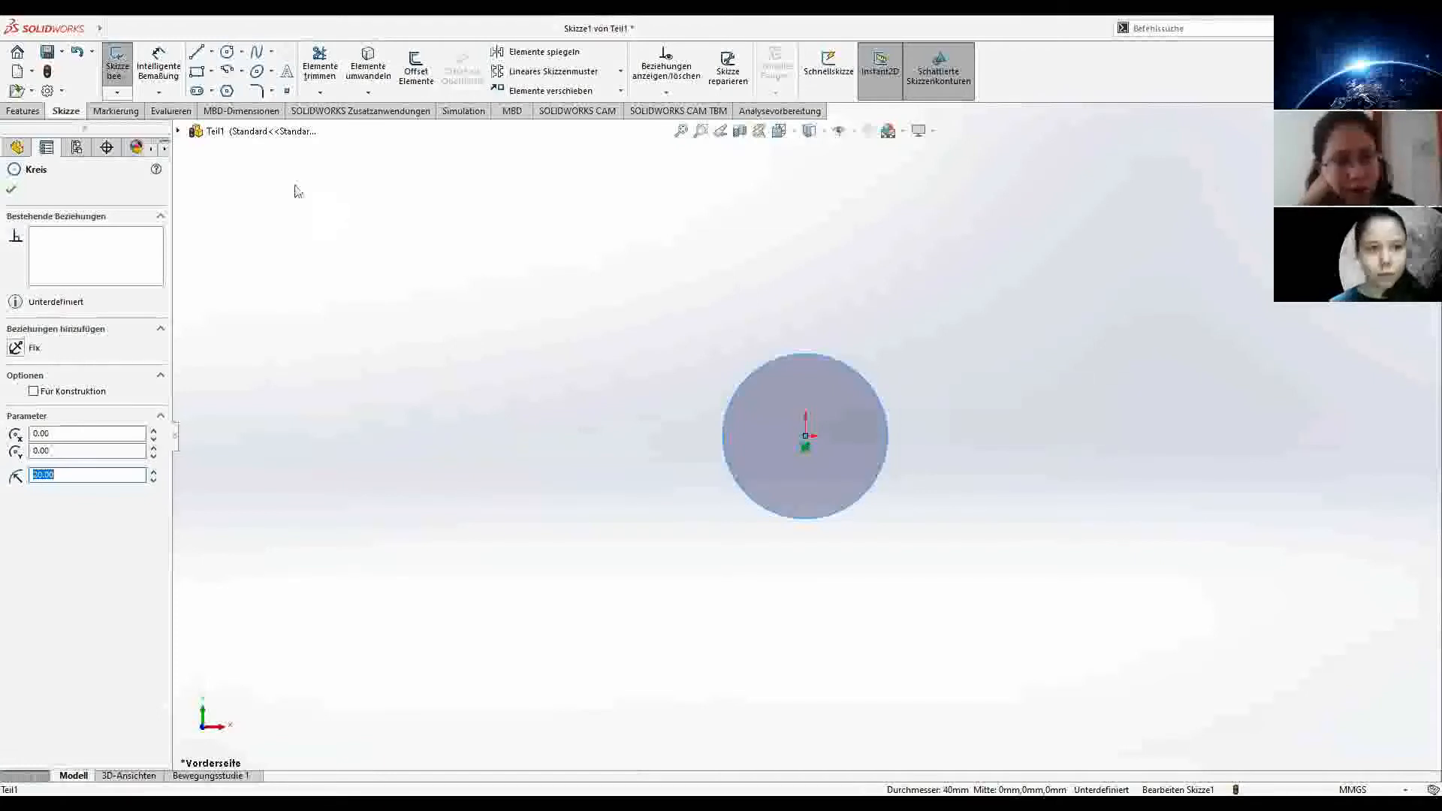
left_click(158, 66)
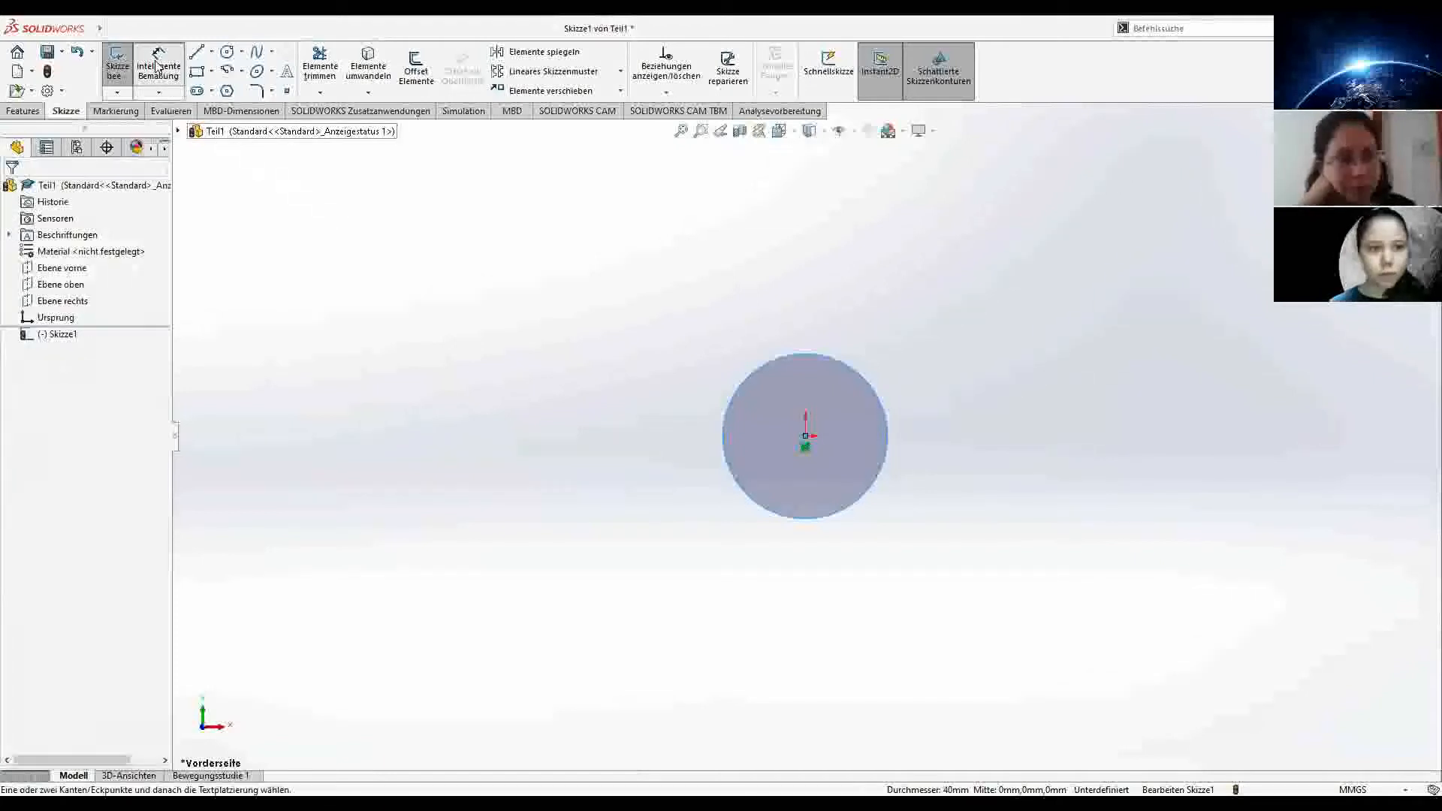
left_click(732, 399)
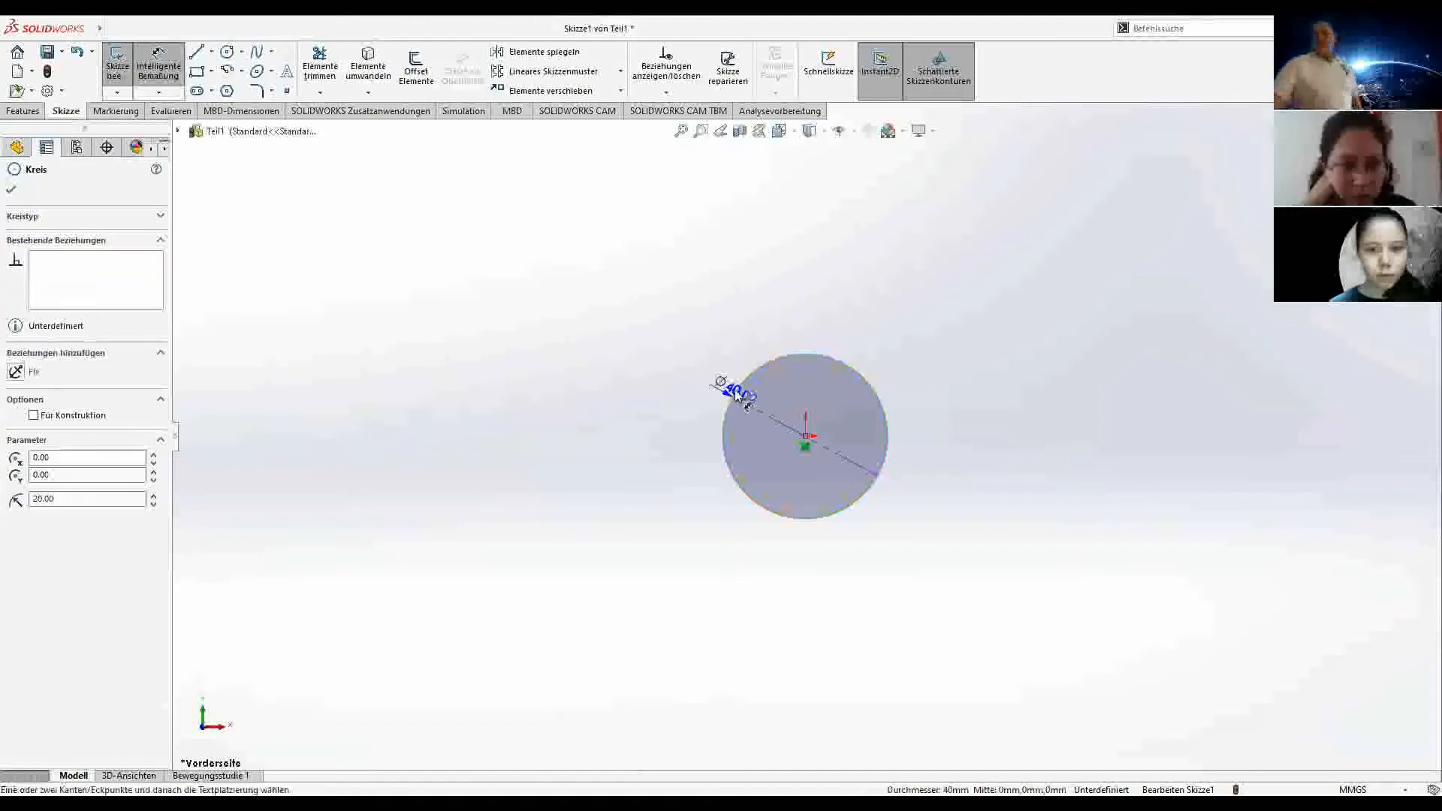
left_click(805, 301)
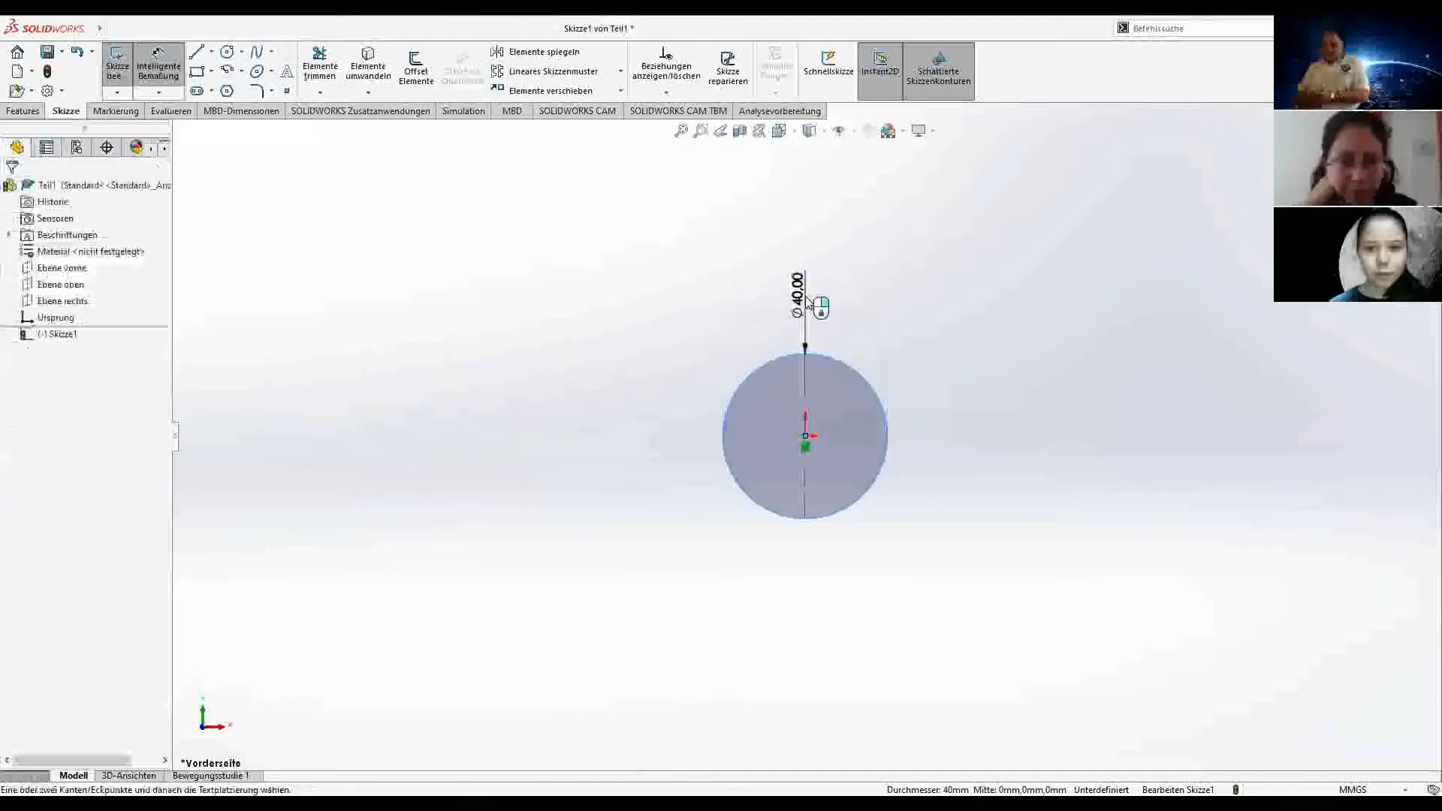
double_click(797, 300)
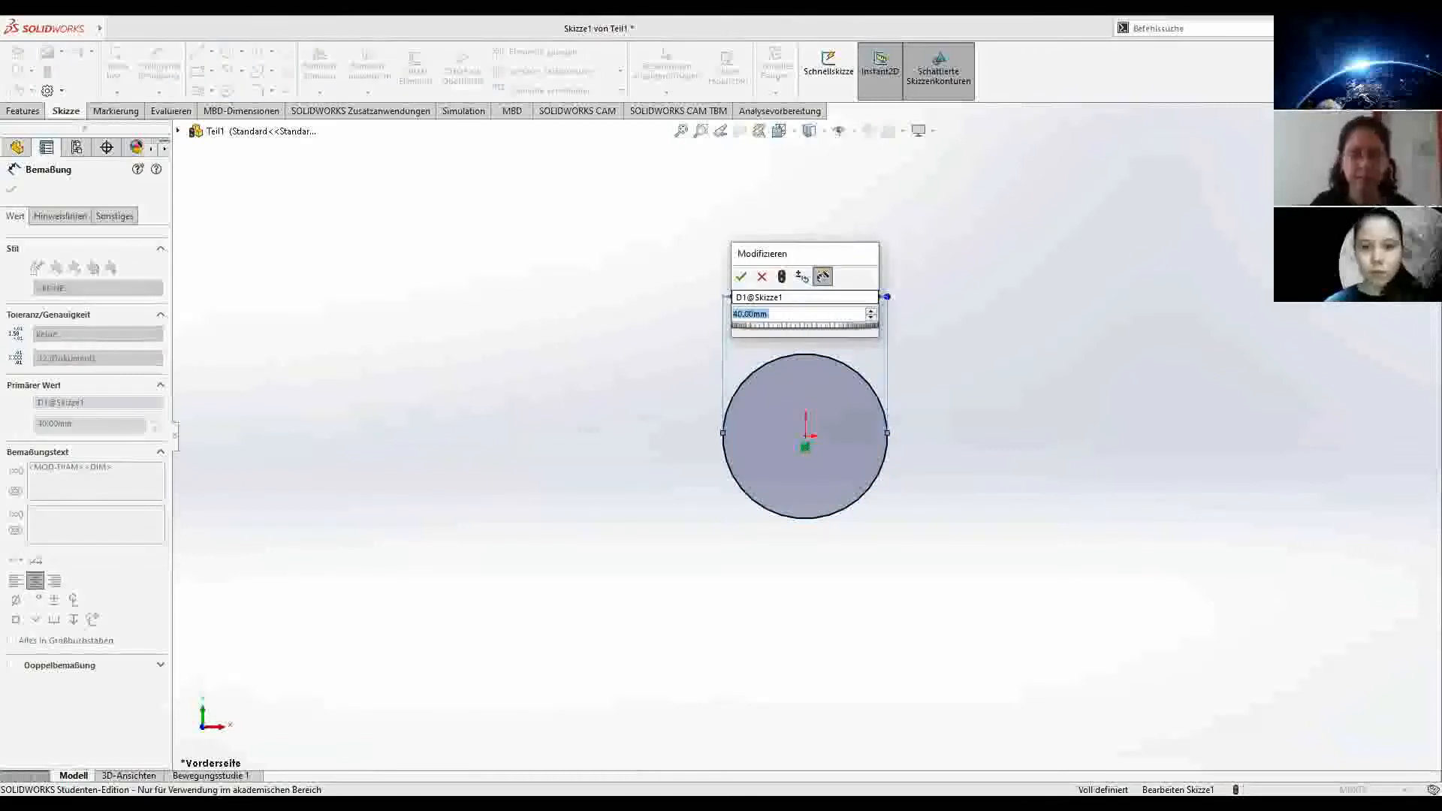
type("20")
key("Return")
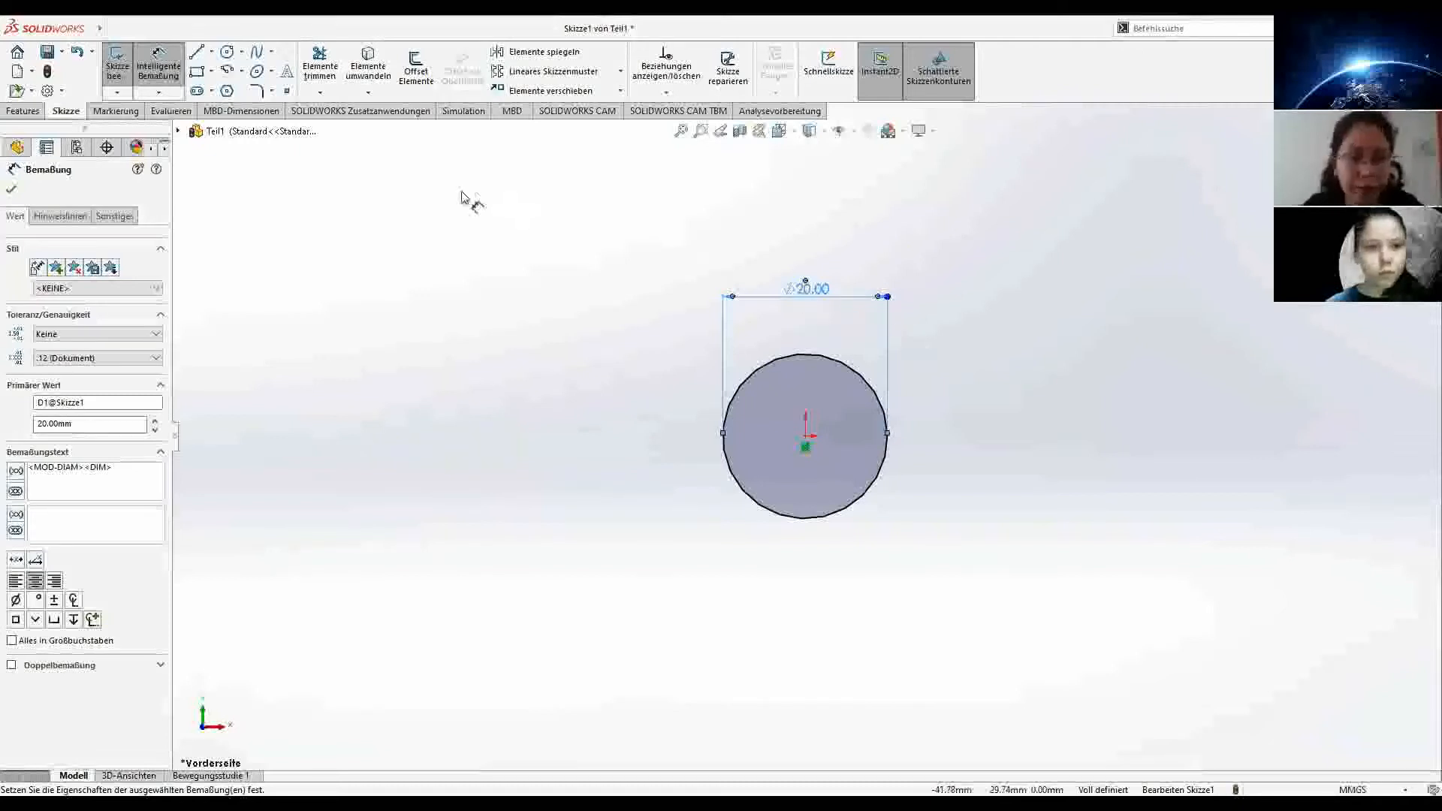
left_click(12, 191)
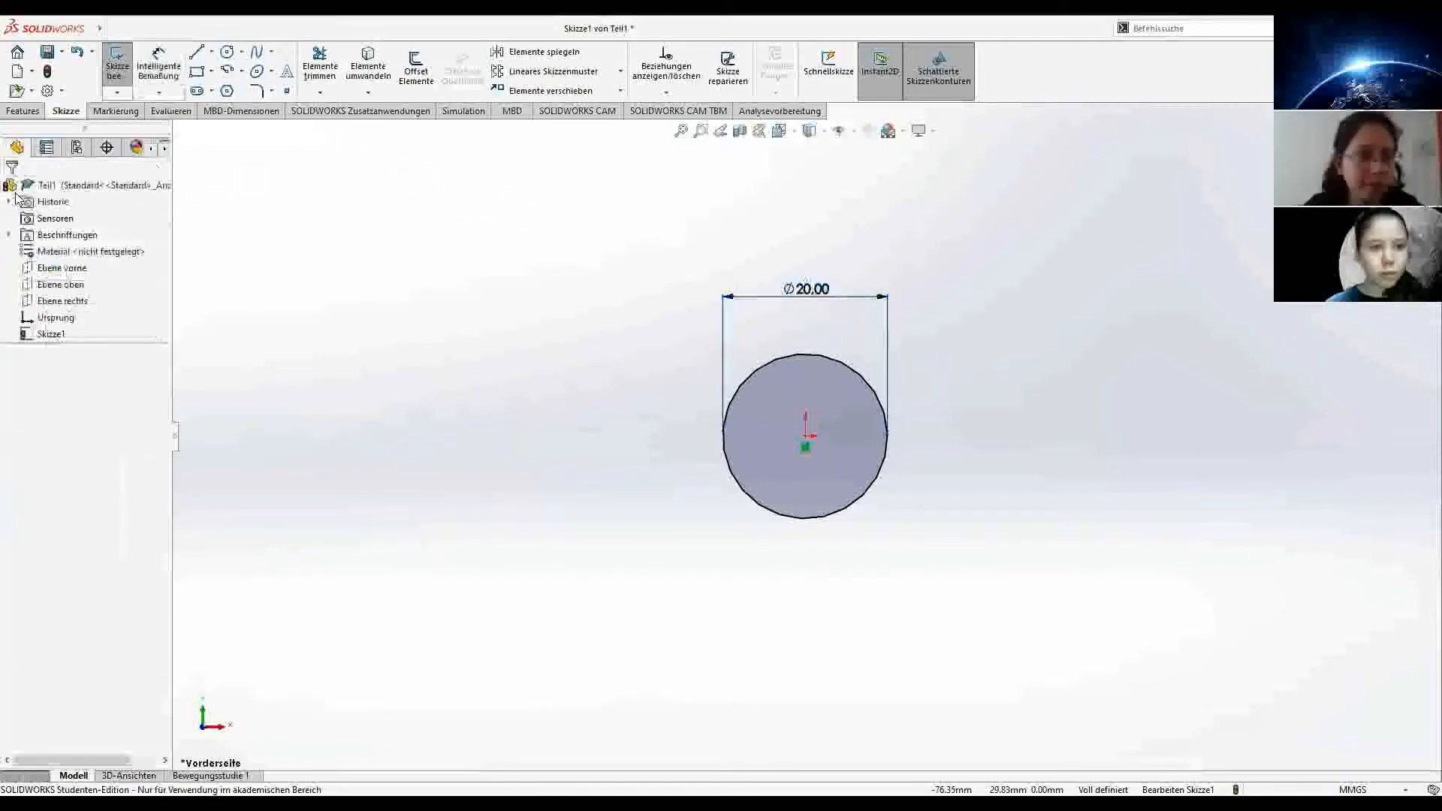
Step: Draw a second, smaller circle centred on the origin and dimension its diameter to 18 mm
left_click(227, 51)
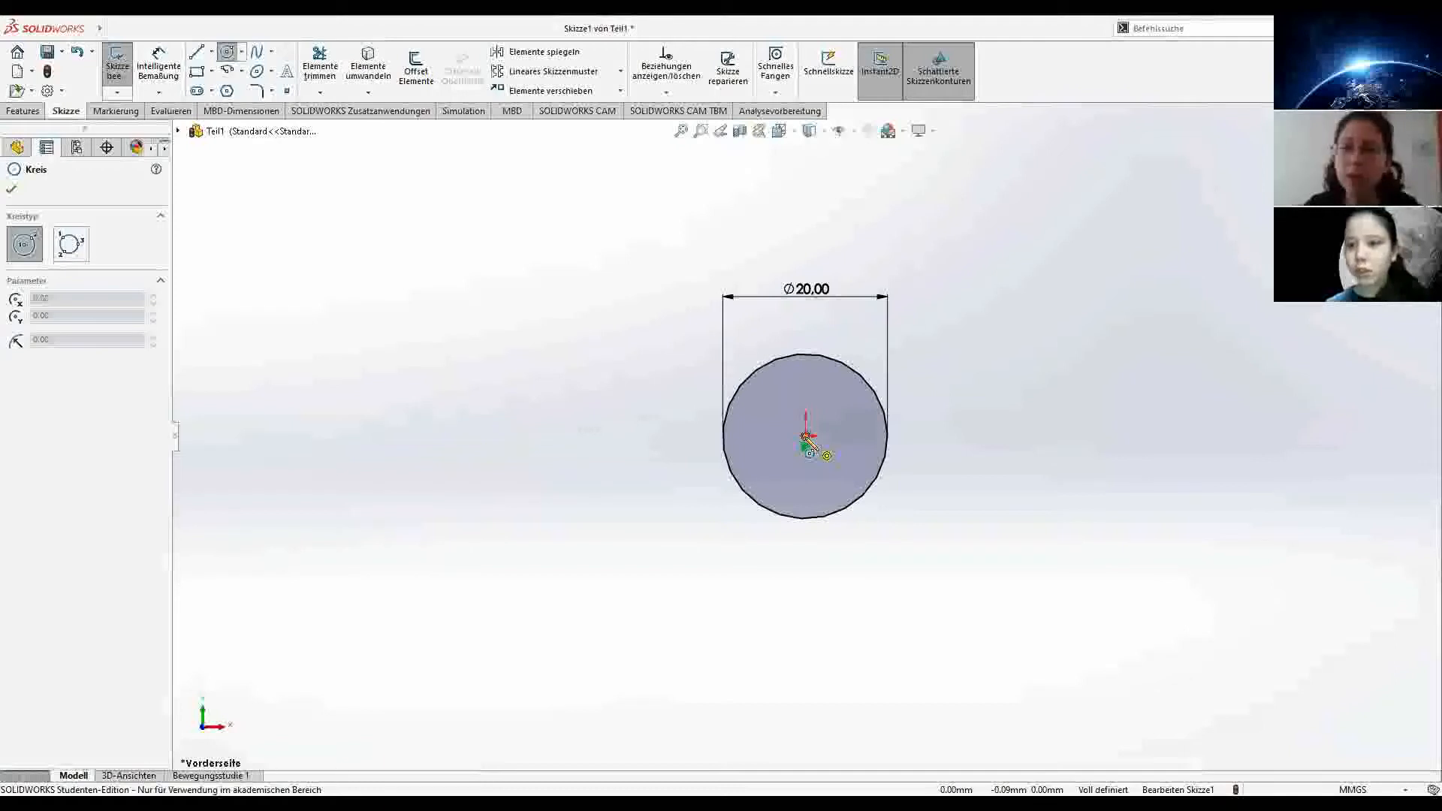
left_click(806, 437)
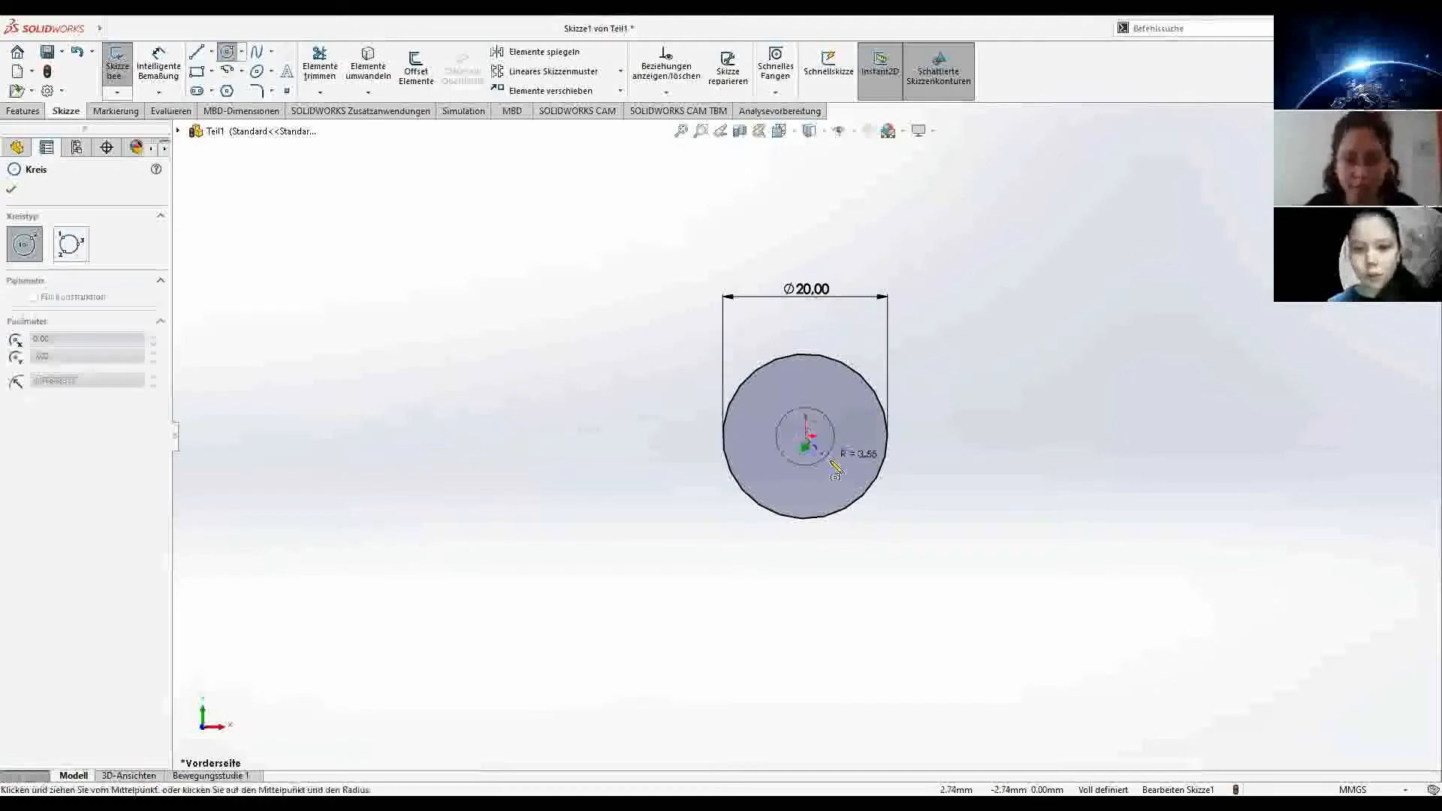
left_click(846, 484)
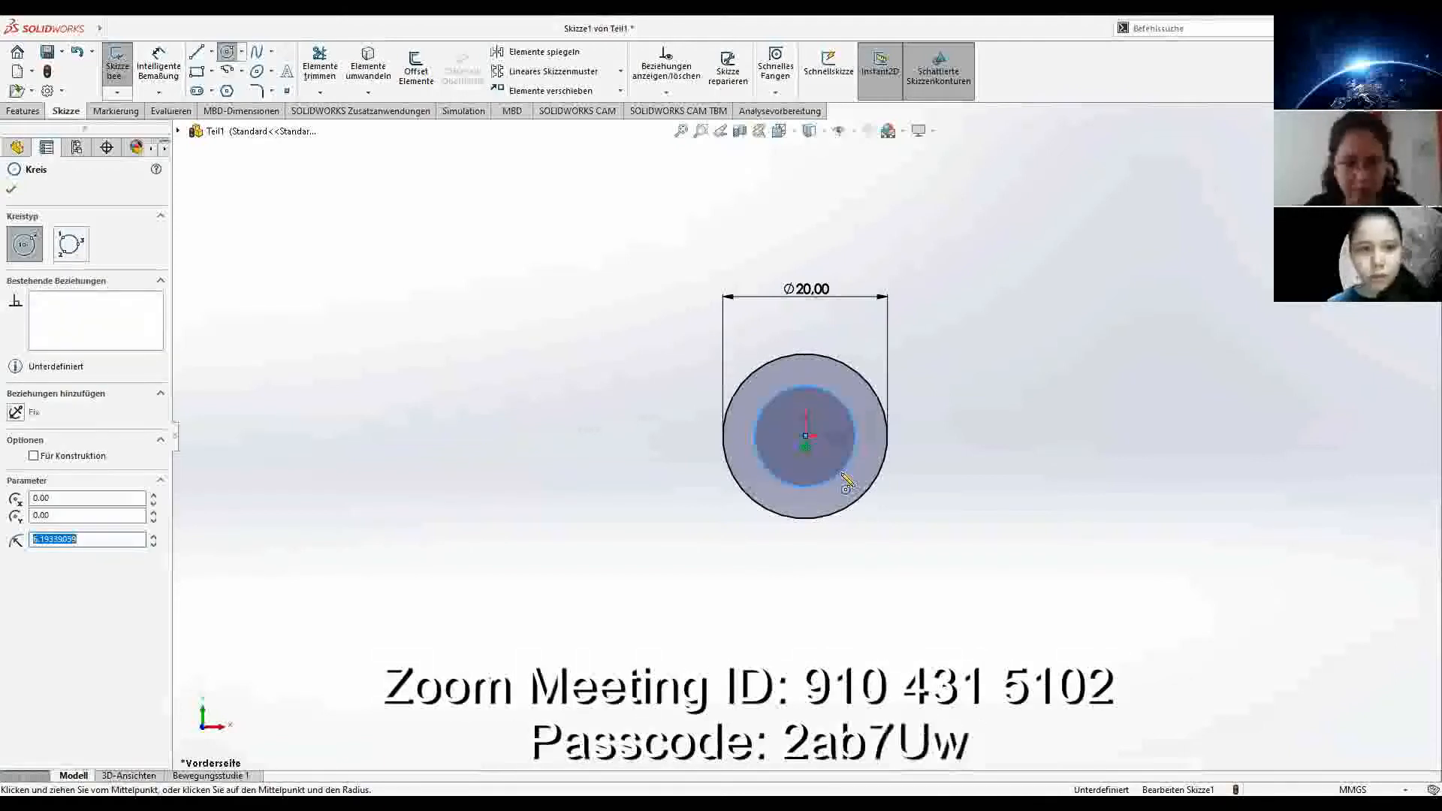
left_click(159, 65)
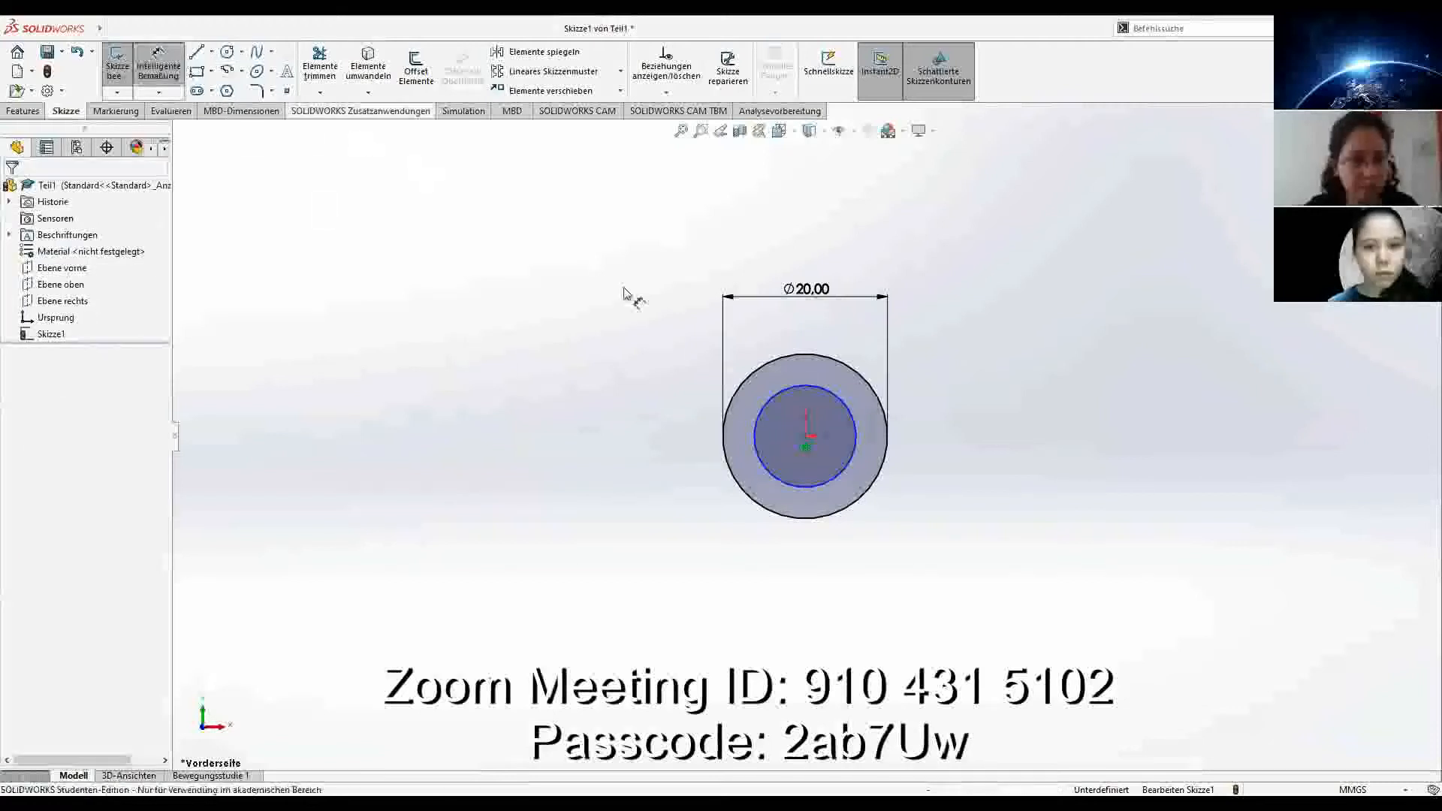
left_click(842, 475)
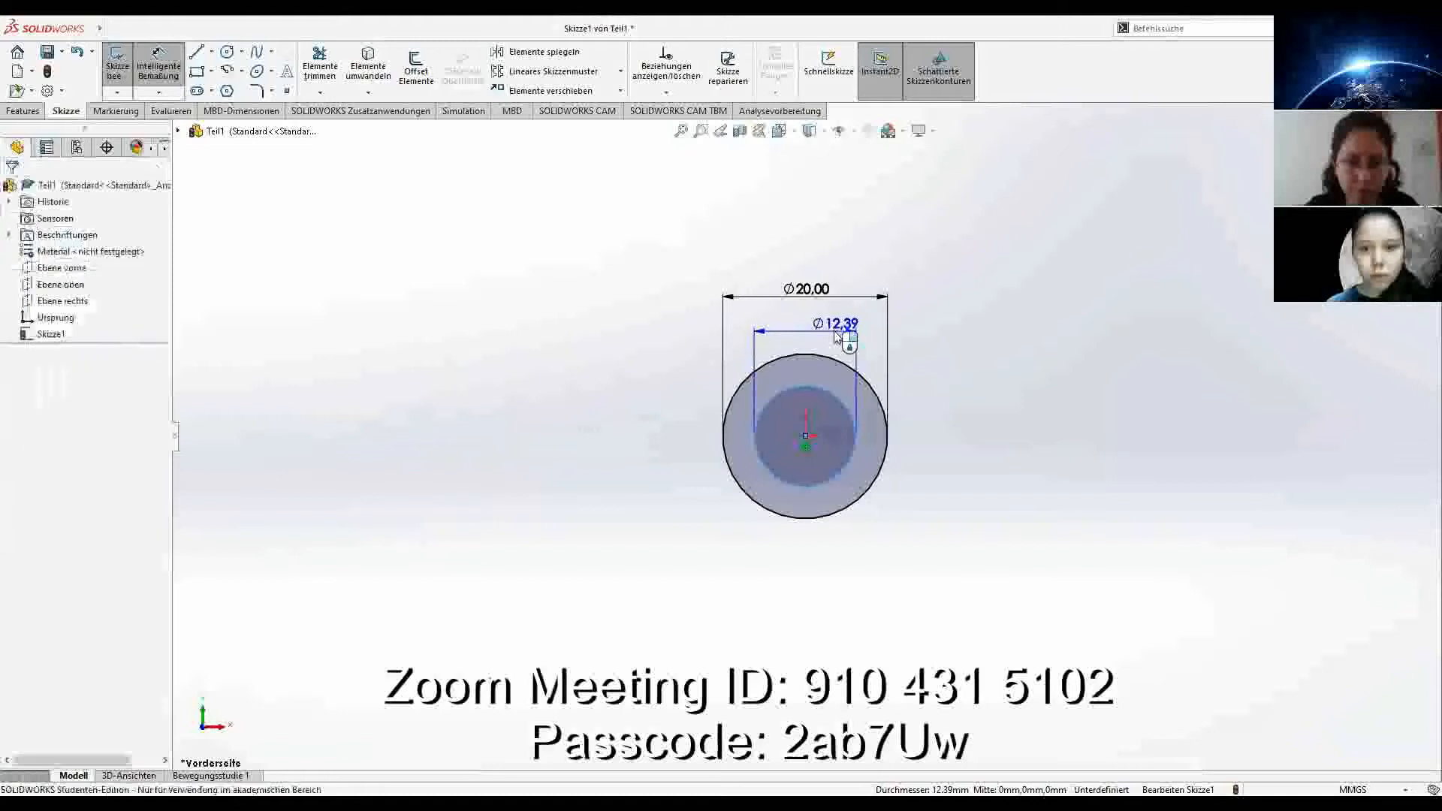
left_click(832, 333)
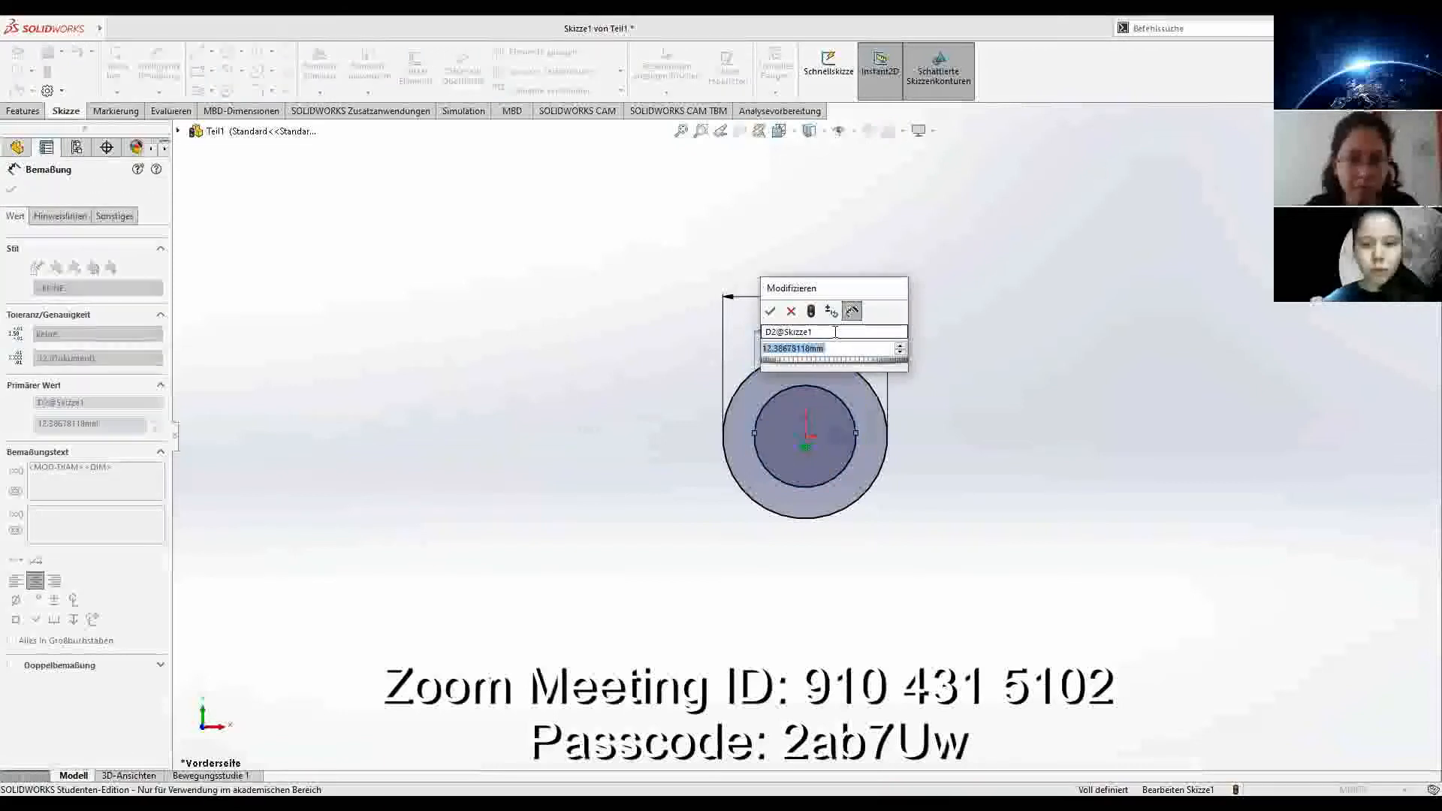
type("18")
key("Return")
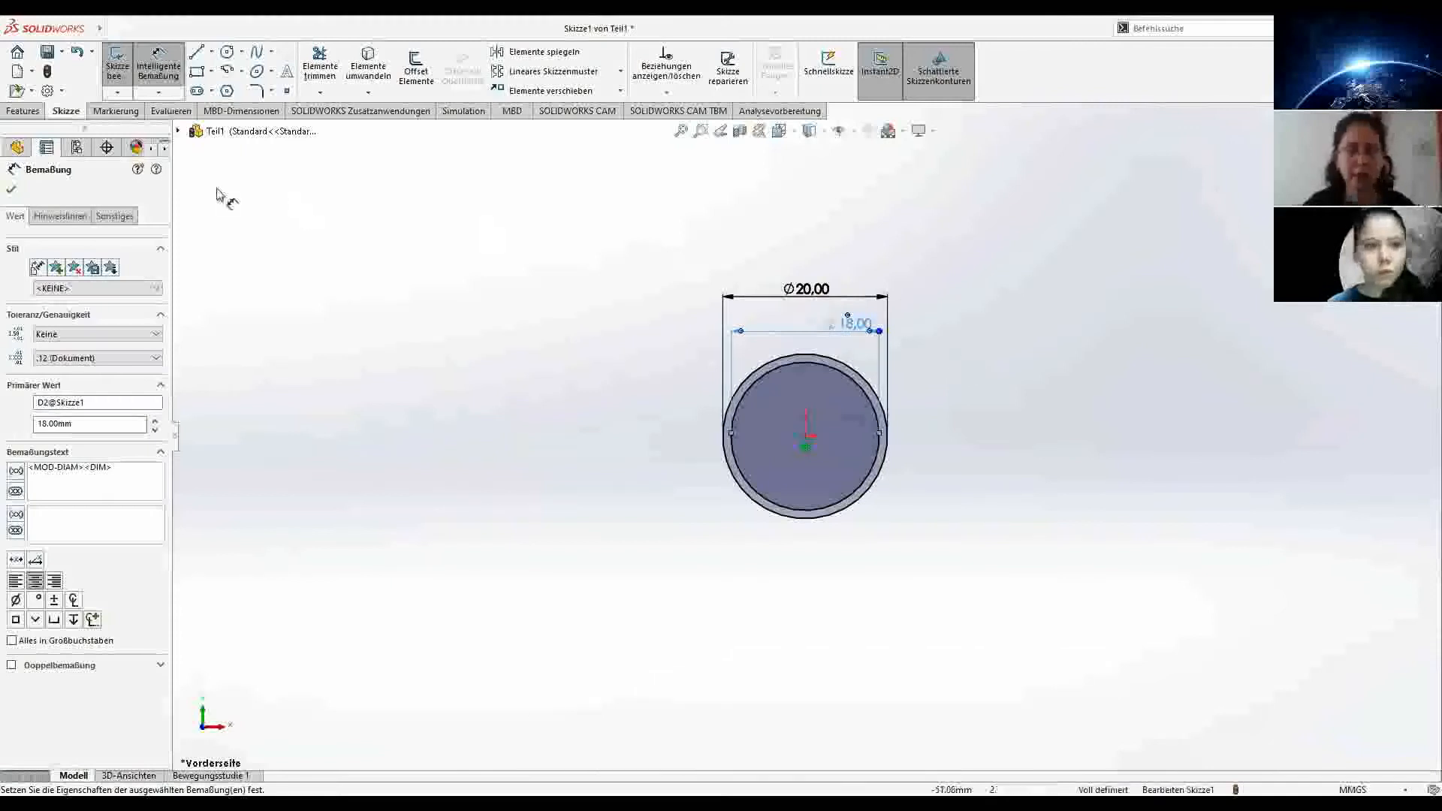
left_click(11, 190)
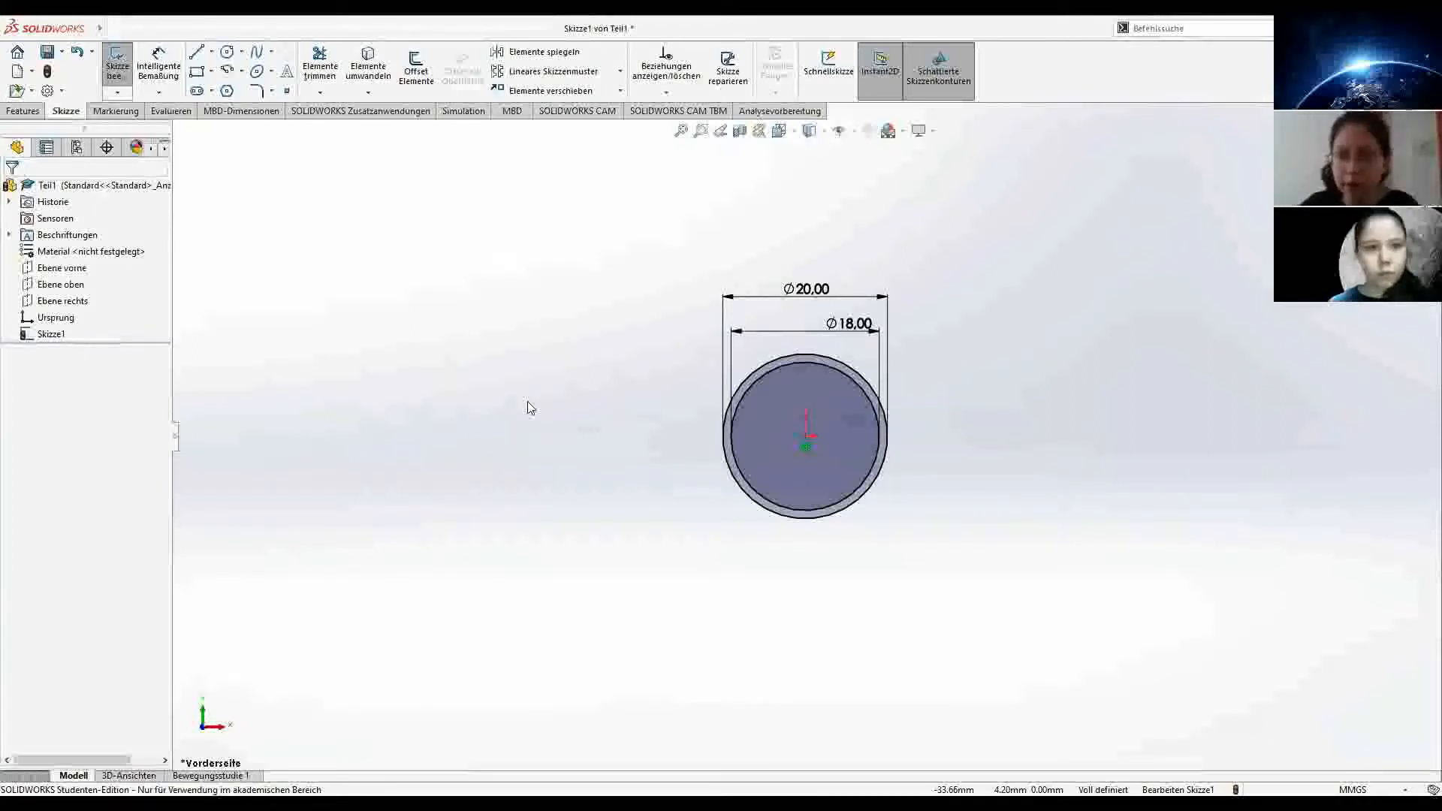
Step: Trim away both concentric circles from the sketch
left_click(330, 65)
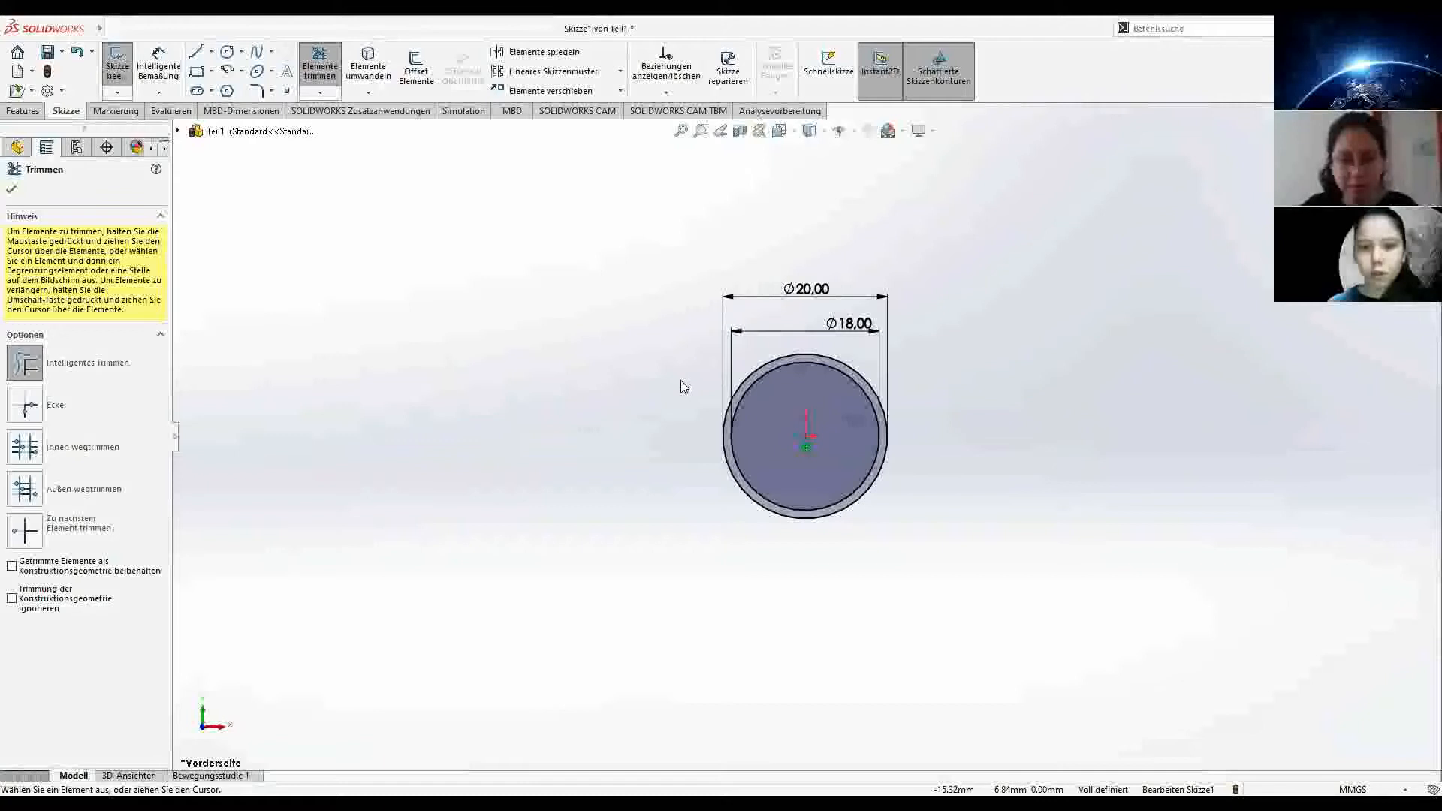
left_click_drag(683, 386, 788, 439)
key("Escape")
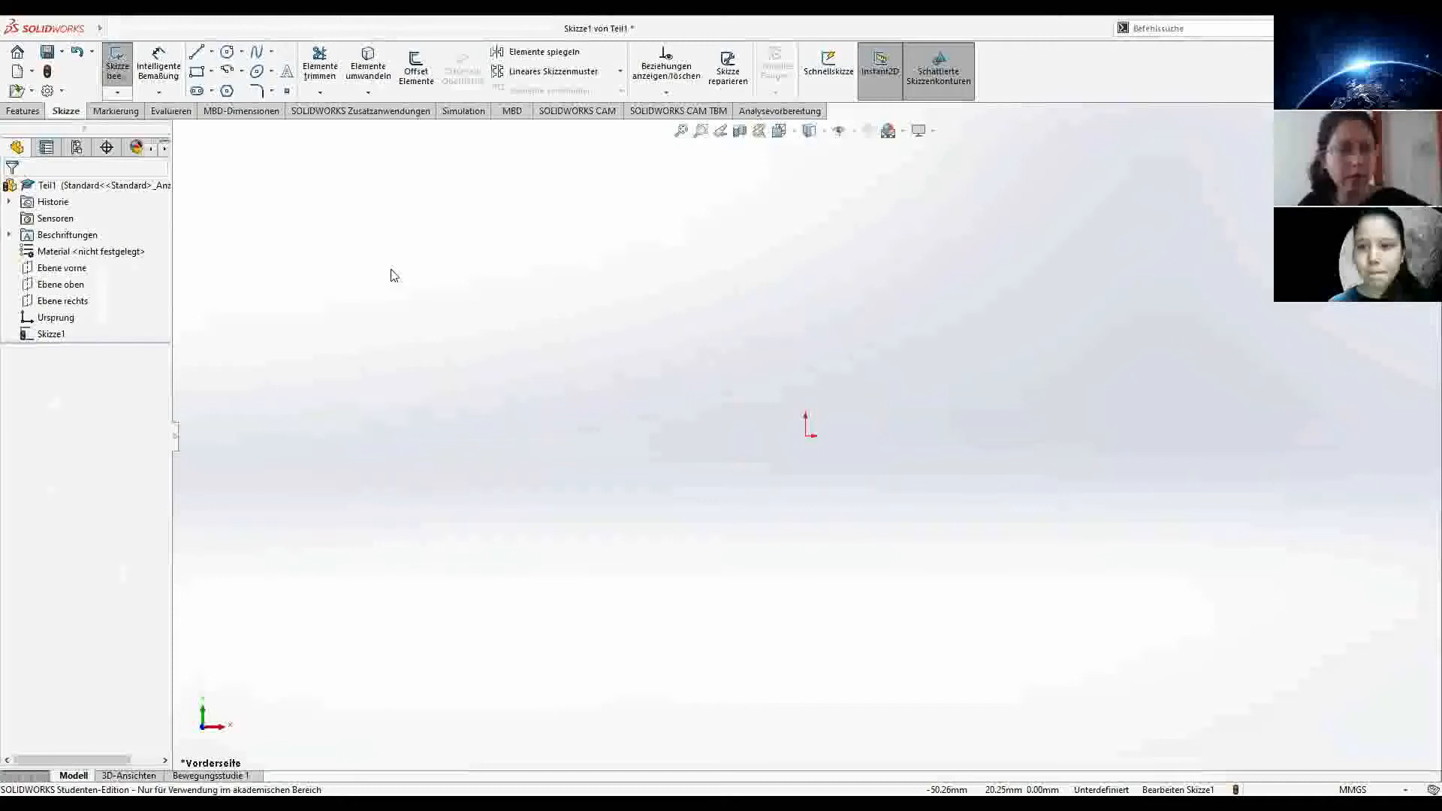
Step: Draw a corner rectangle of about 19.5 by 15.8 mm with its lower-left corner on the origin
left_click(199, 75)
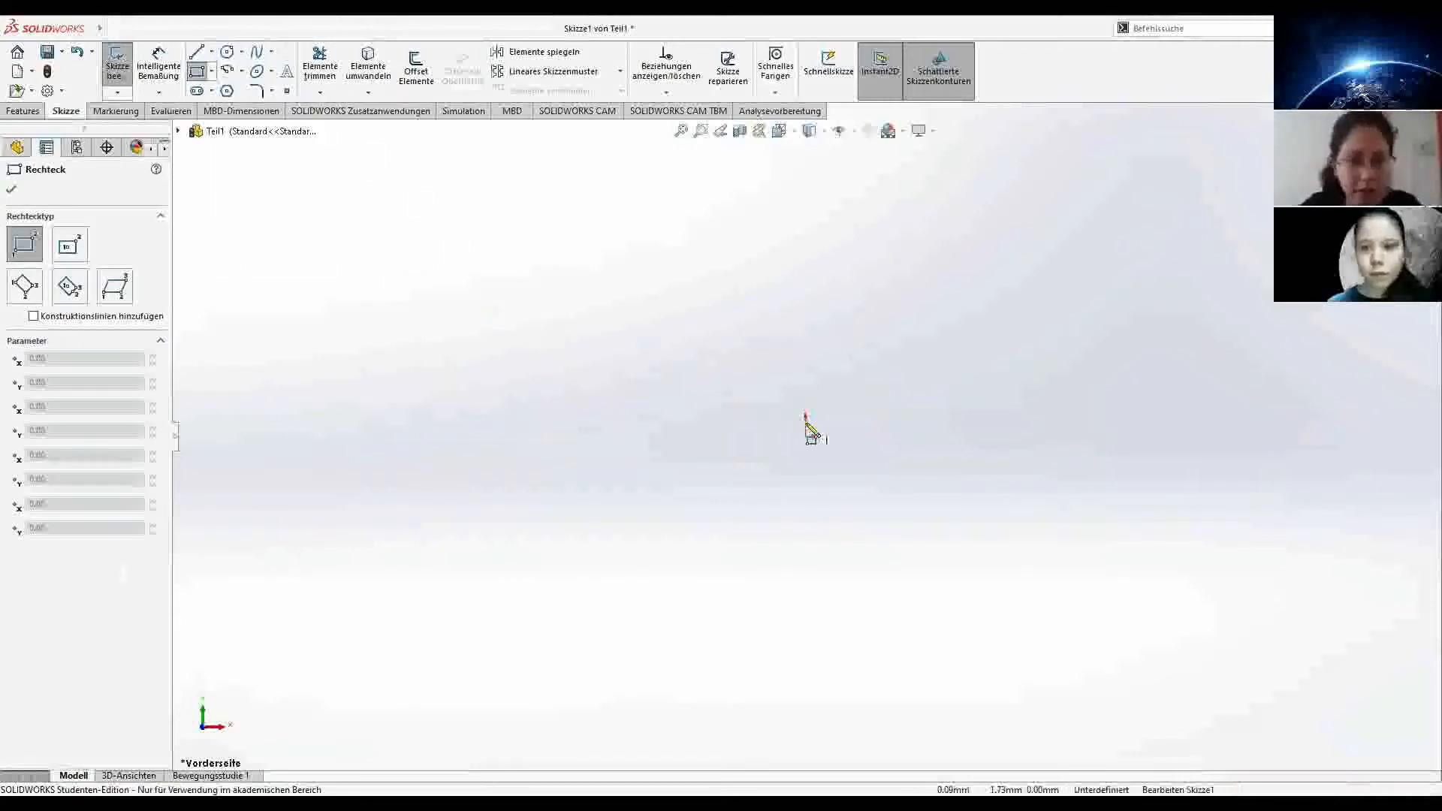
left_click(808, 437)
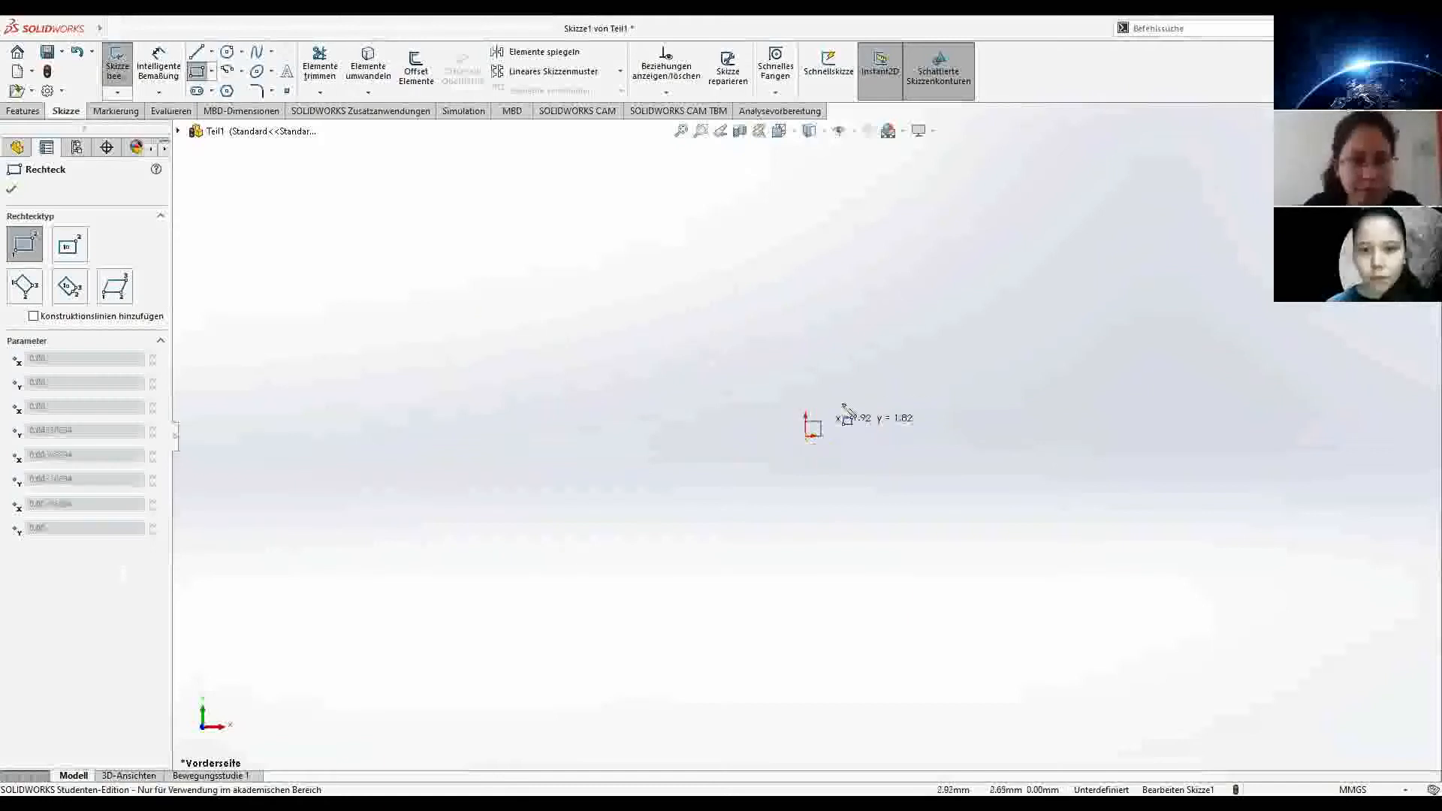
left_click(967, 307)
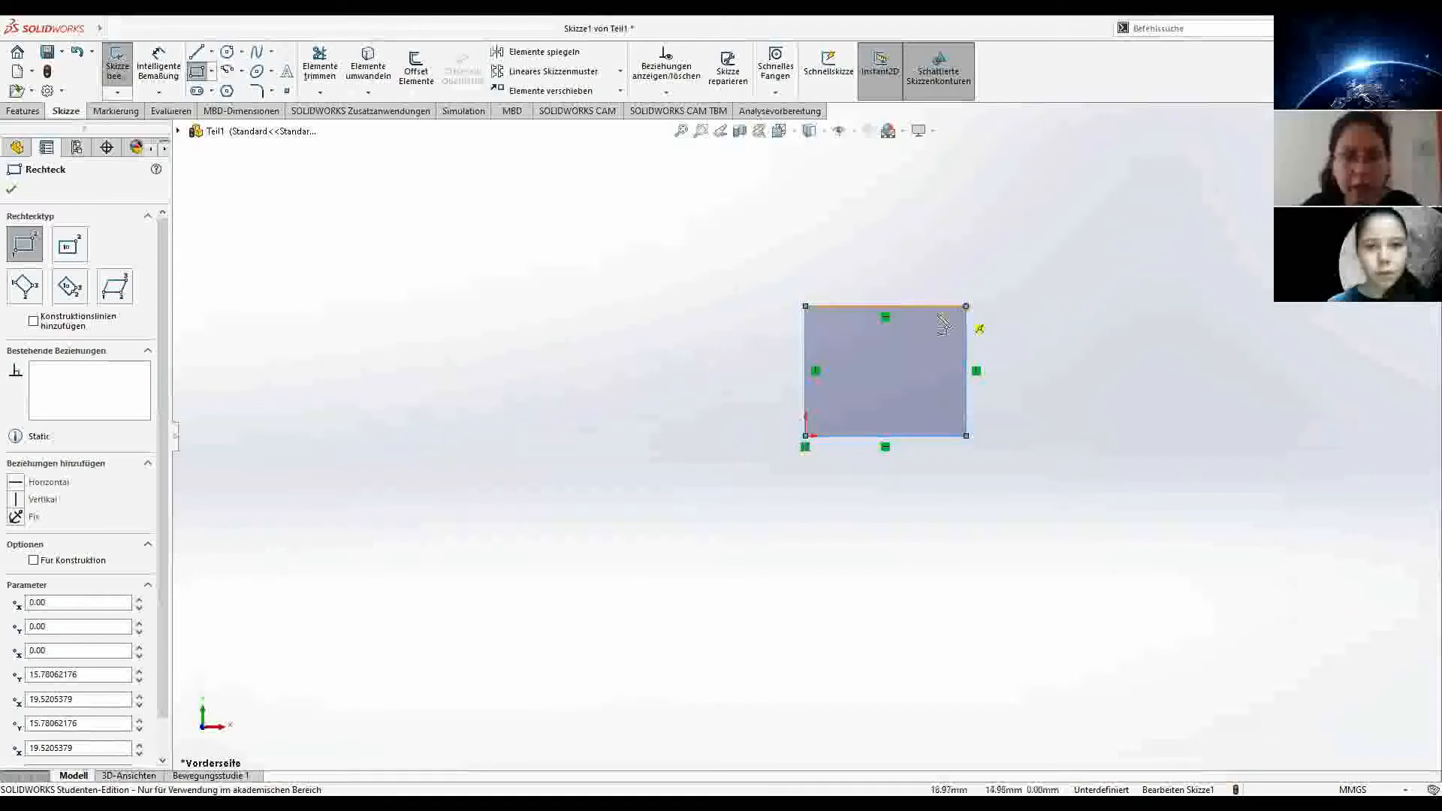
left_click(10, 189)
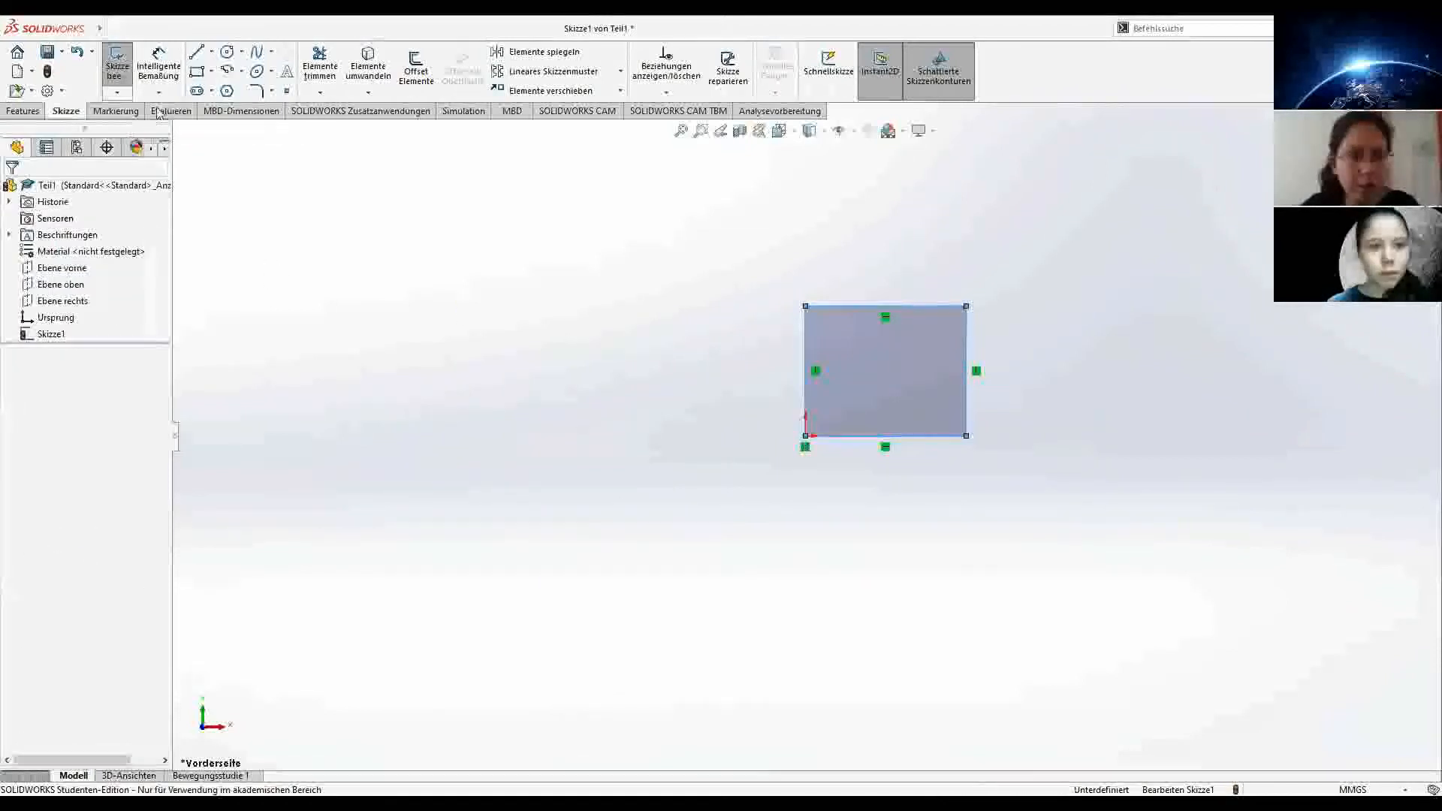
Step: Dimension the rectangle's width above its upper edge and set it to 5 mm
left_click(172, 70)
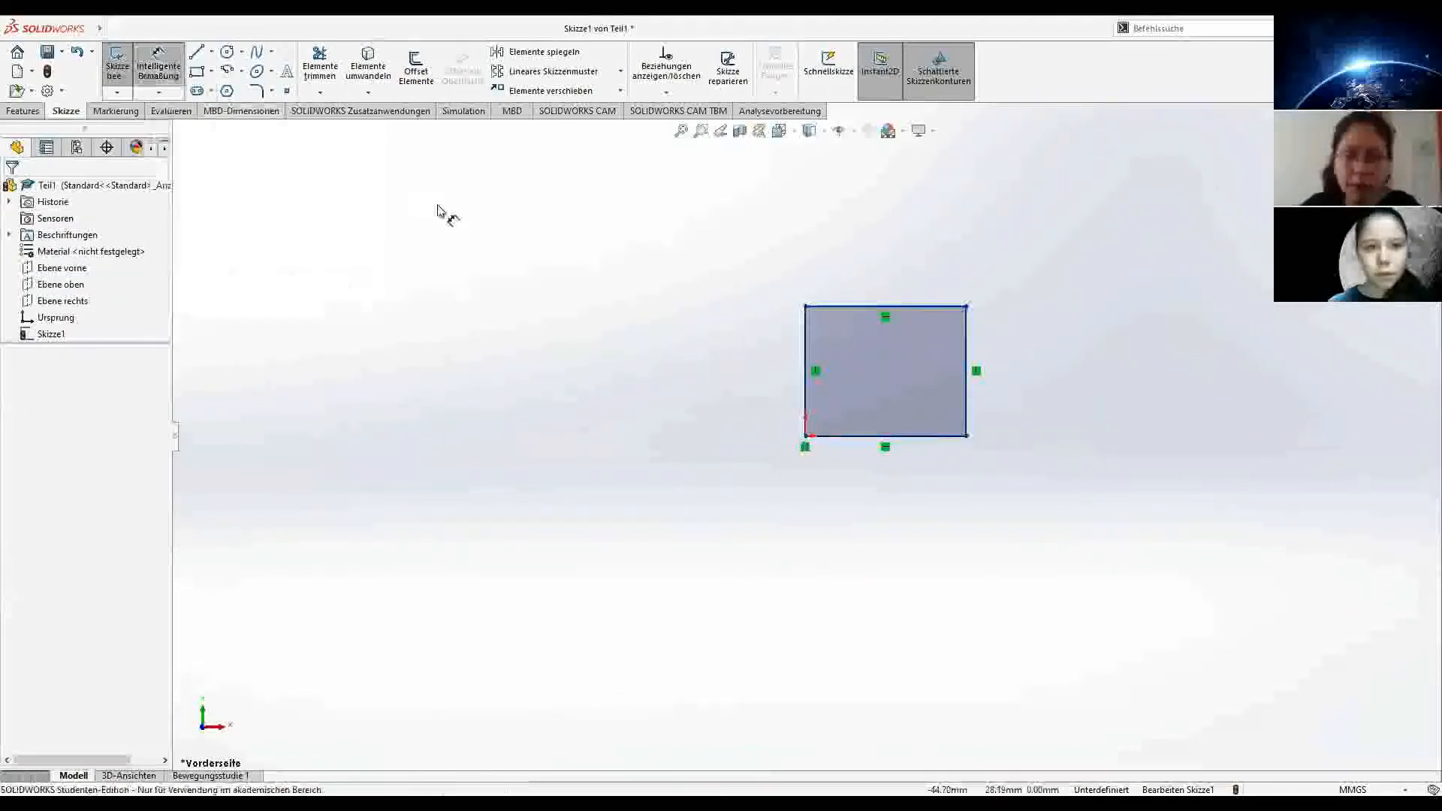
left_click(806, 307)
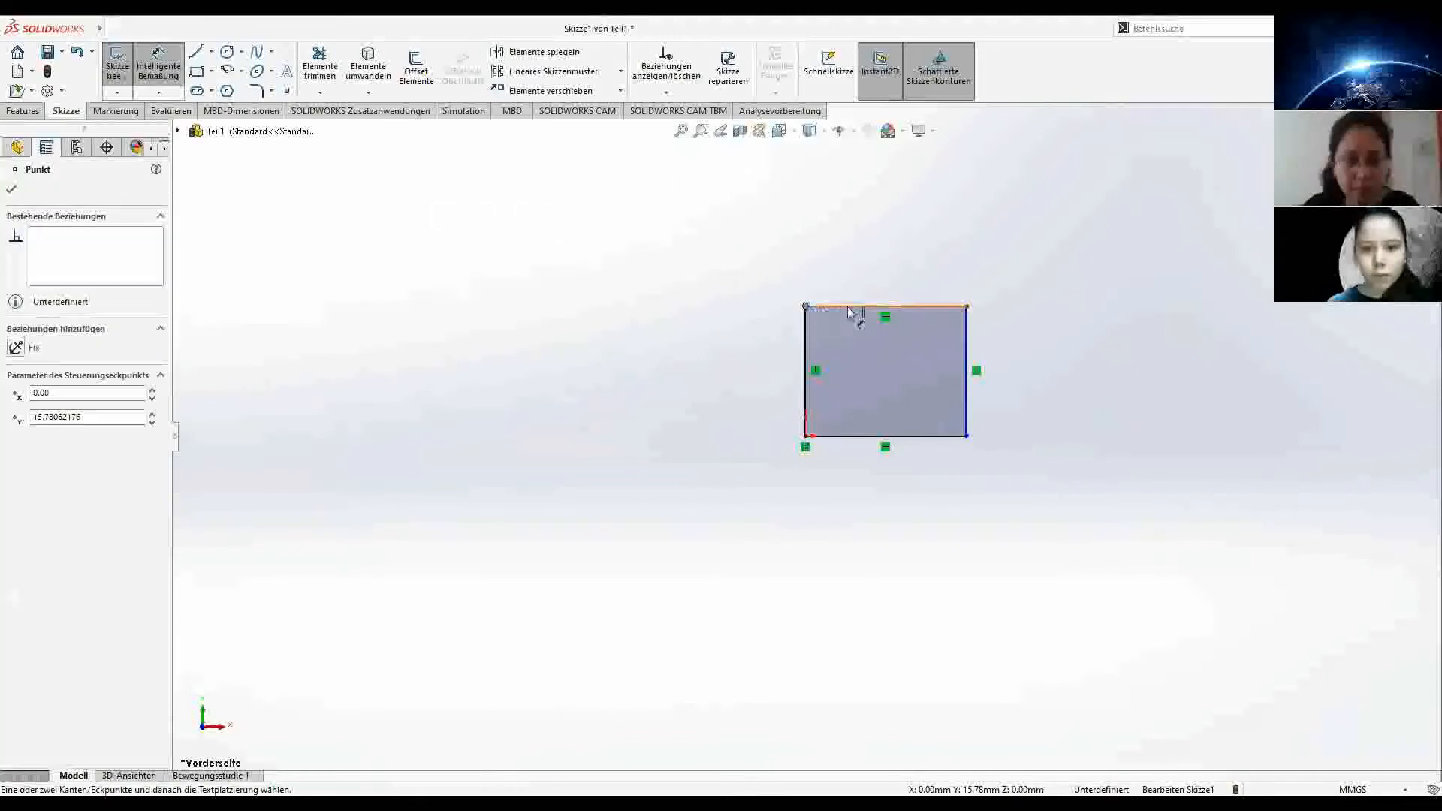
left_click(967, 307)
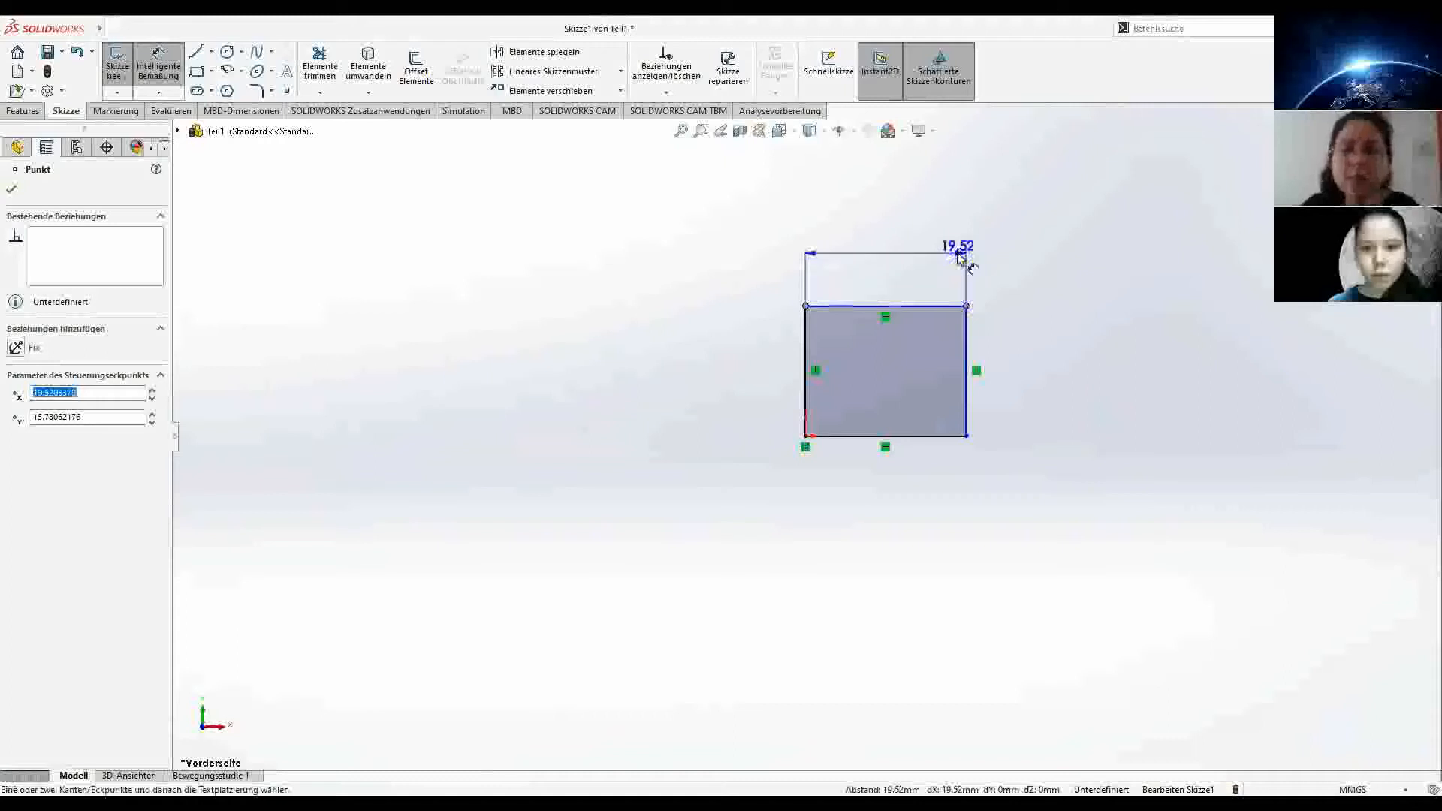
left_click(960, 258)
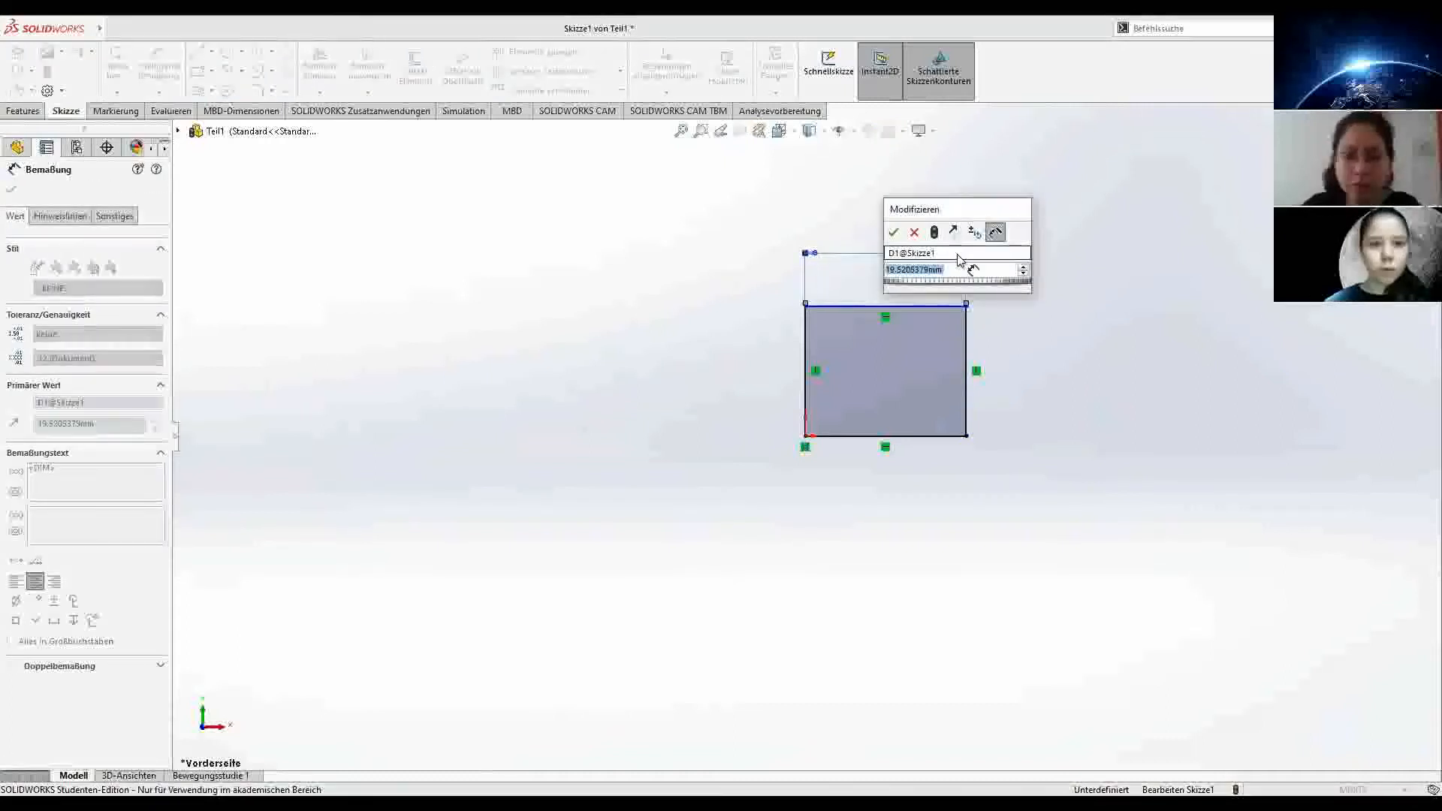
type("5")
key("Return")
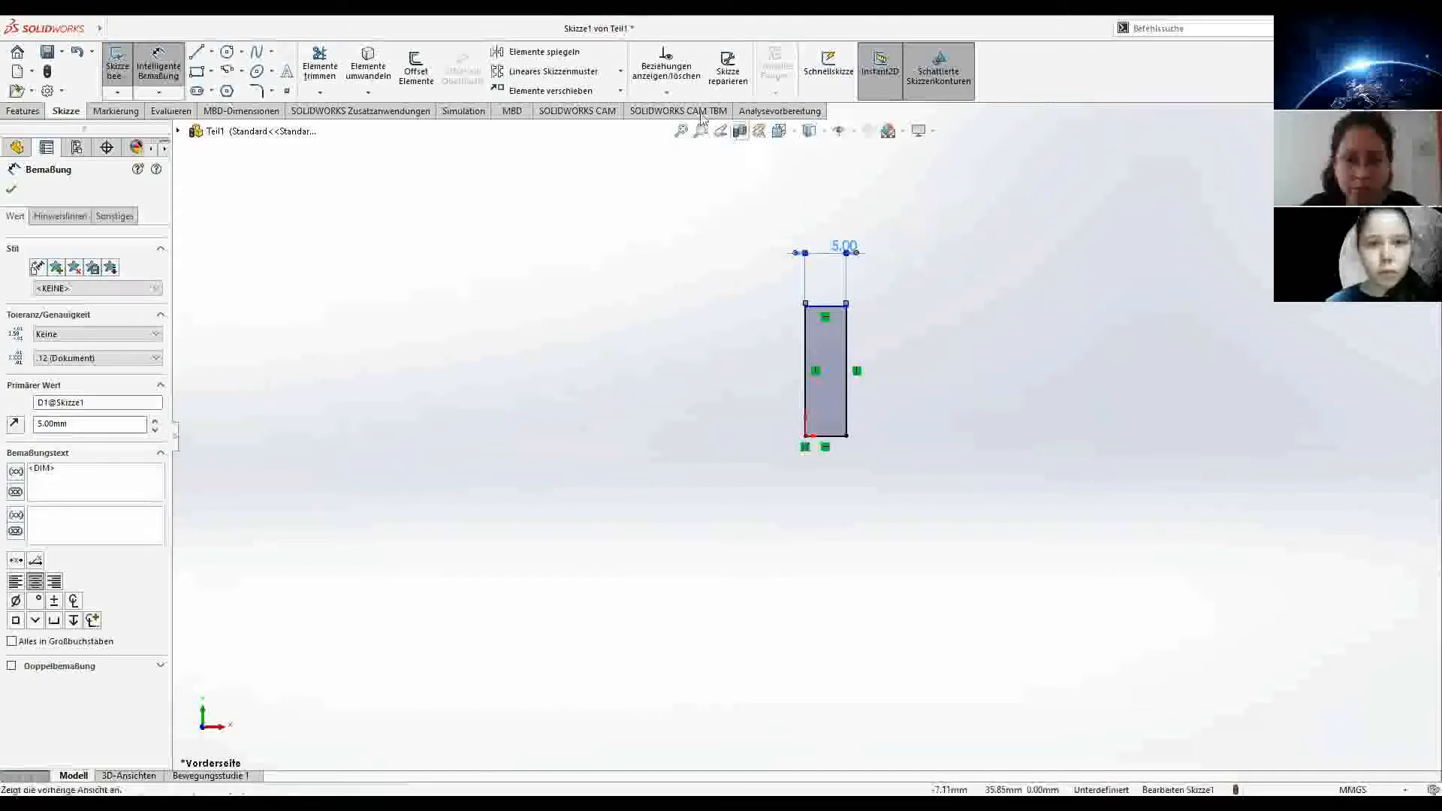
Step: Display the sketch relations of the width dimension, leaving them unedited
left_click(666, 91)
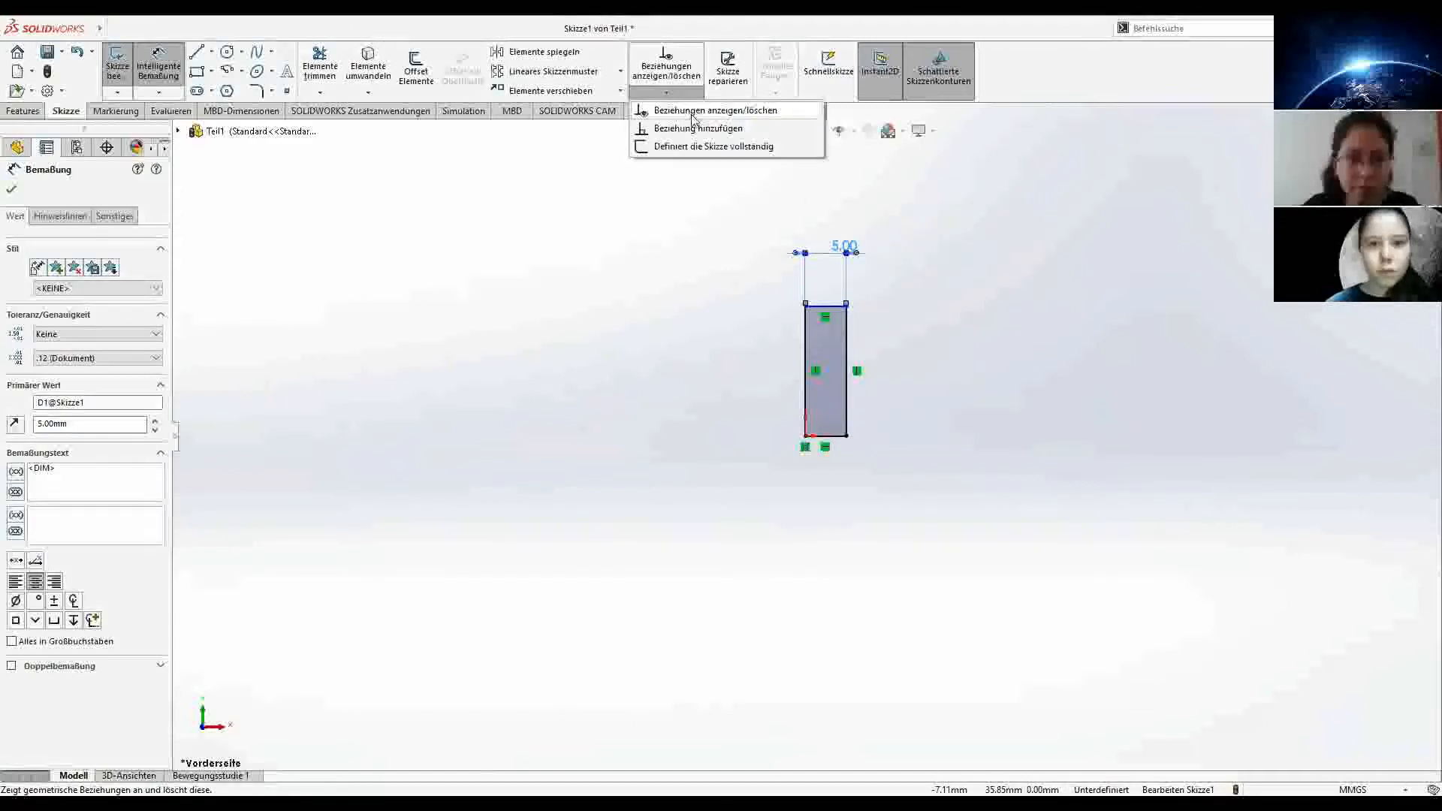
left_click(692, 113)
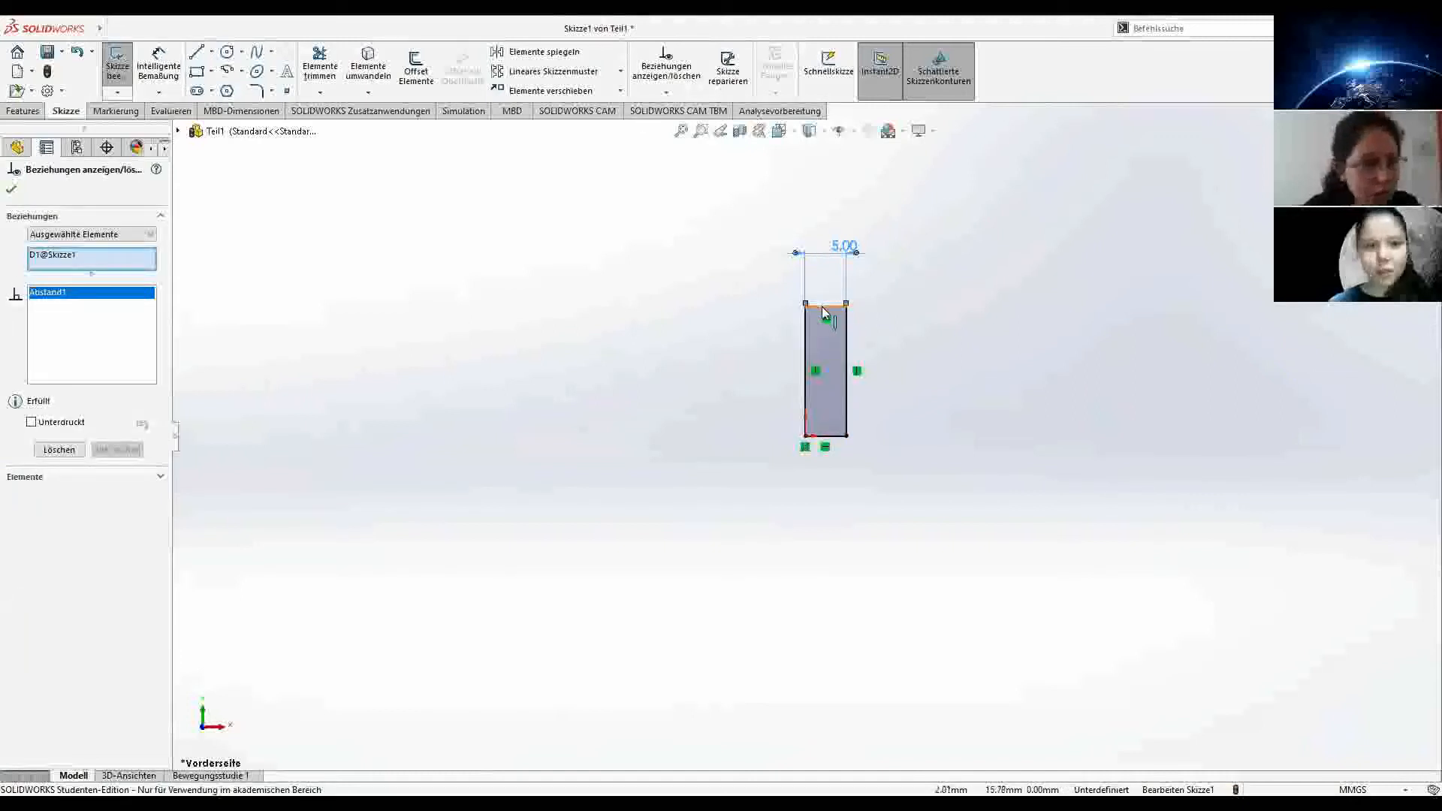
left_click(11, 188)
Step: Dimension the rectangle's height beside its left edge and set it to 5 mm
left_click(143, 69)
left_click(807, 363)
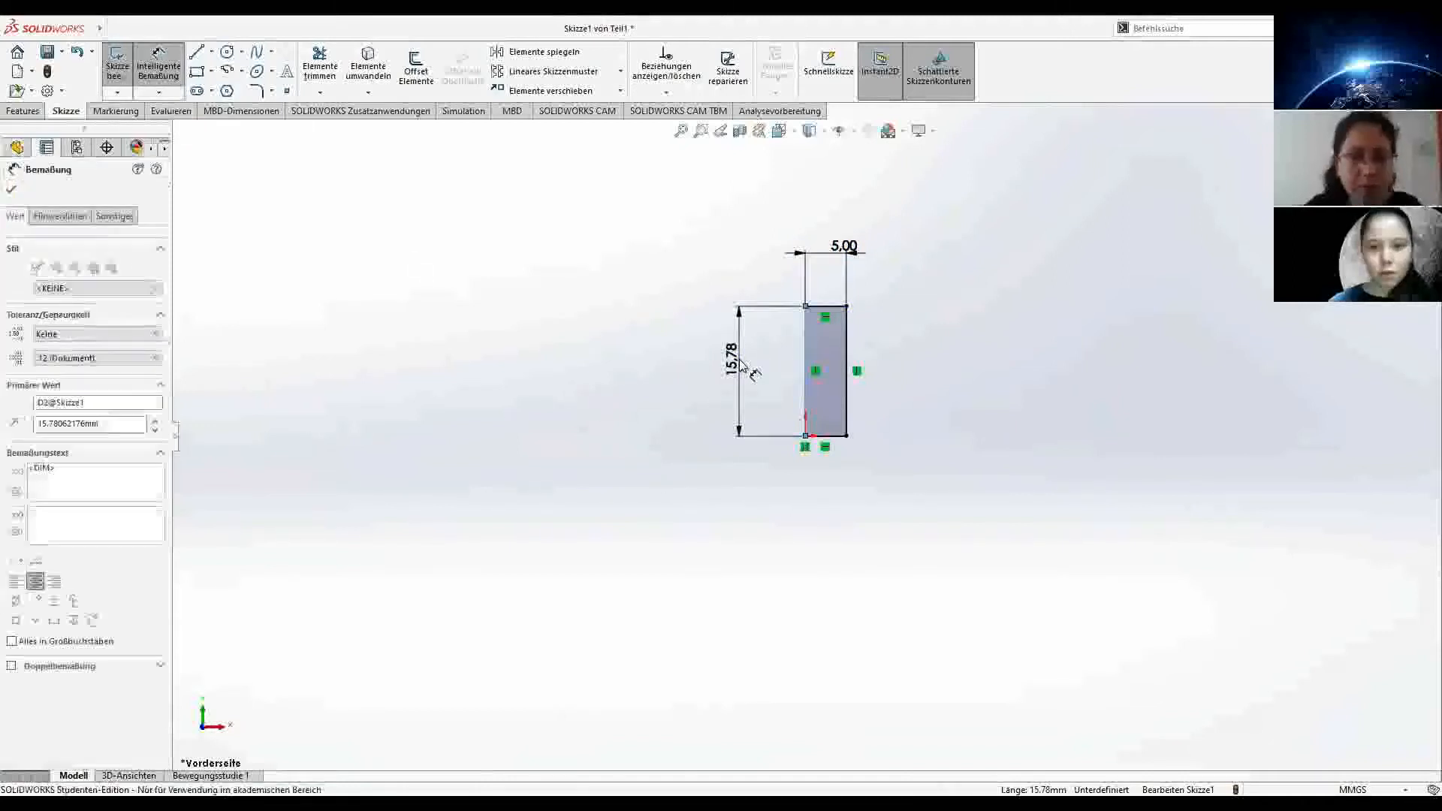
left_click(740, 362)
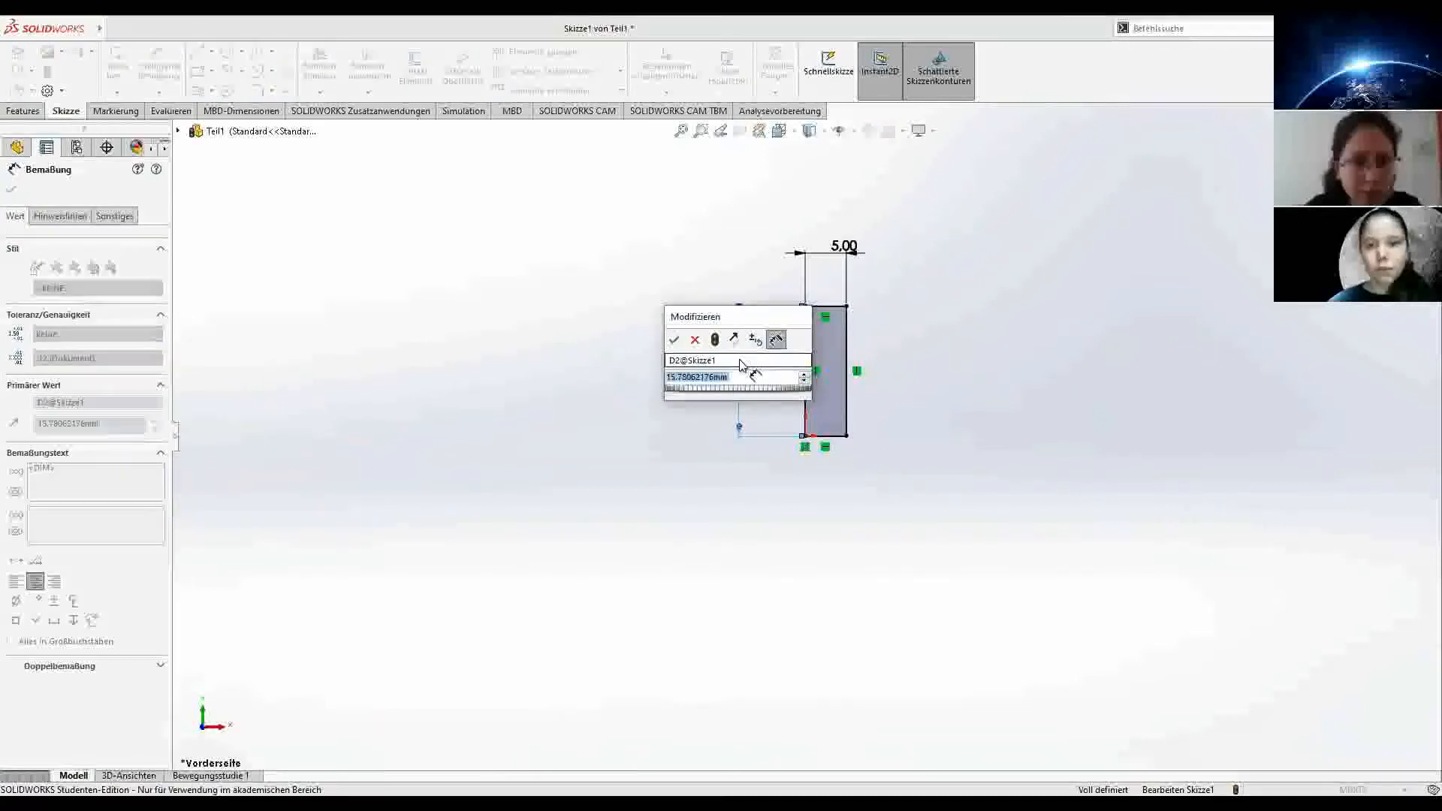
type("5")
key("Return")
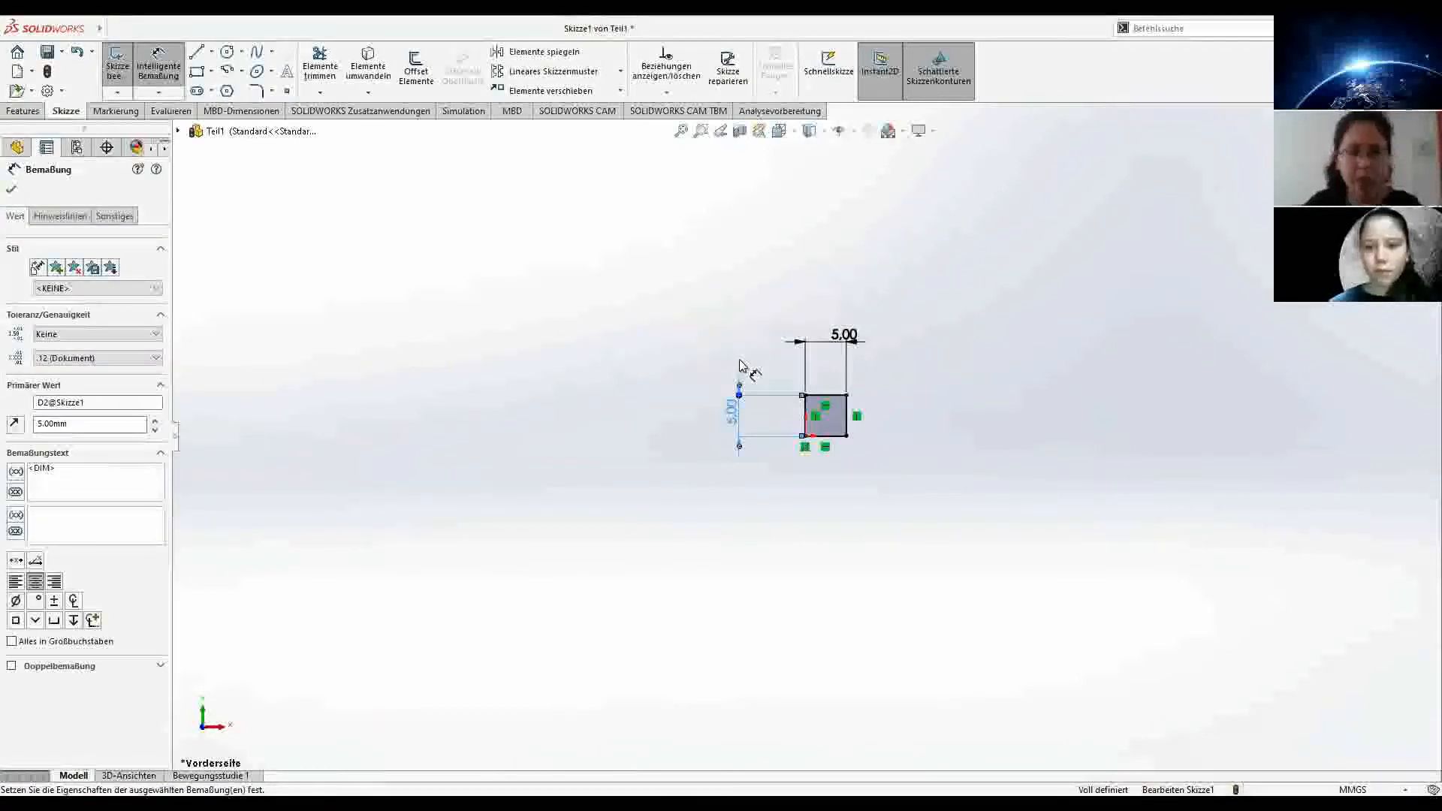
left_click(12, 189)
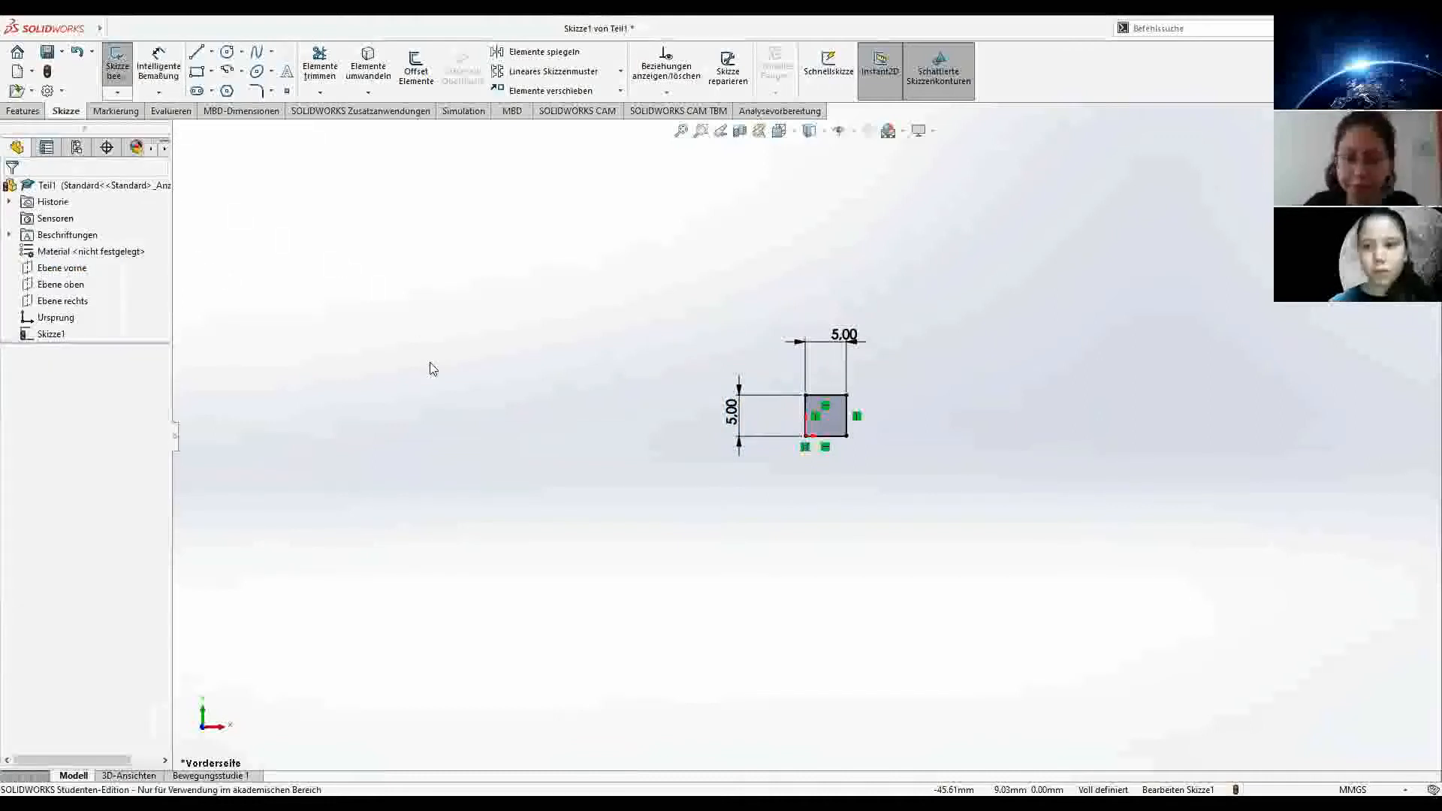
Step: Extrude the square sketch as a blind boss with a depth of 5 mm
left_click(30, 112)
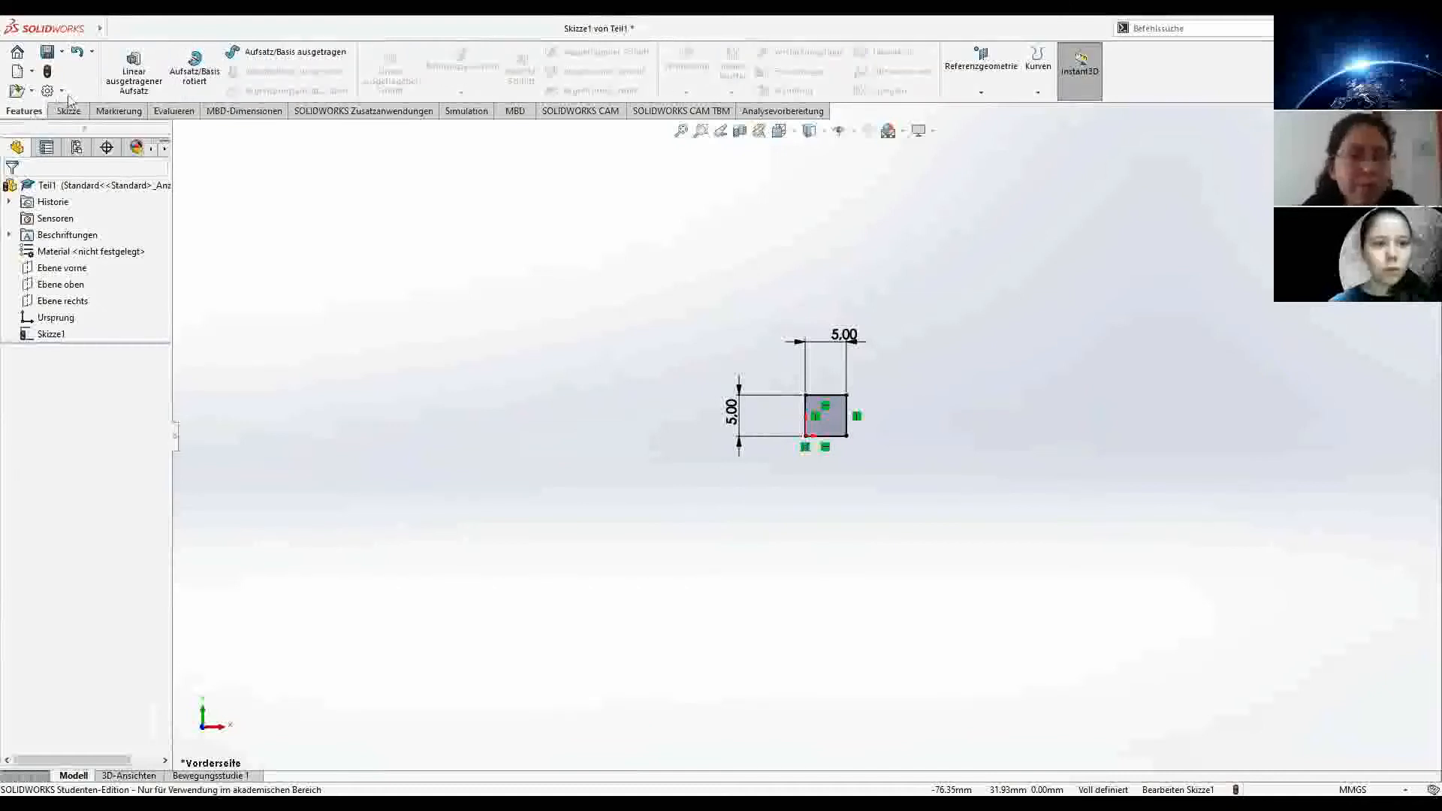
left_click(131, 82)
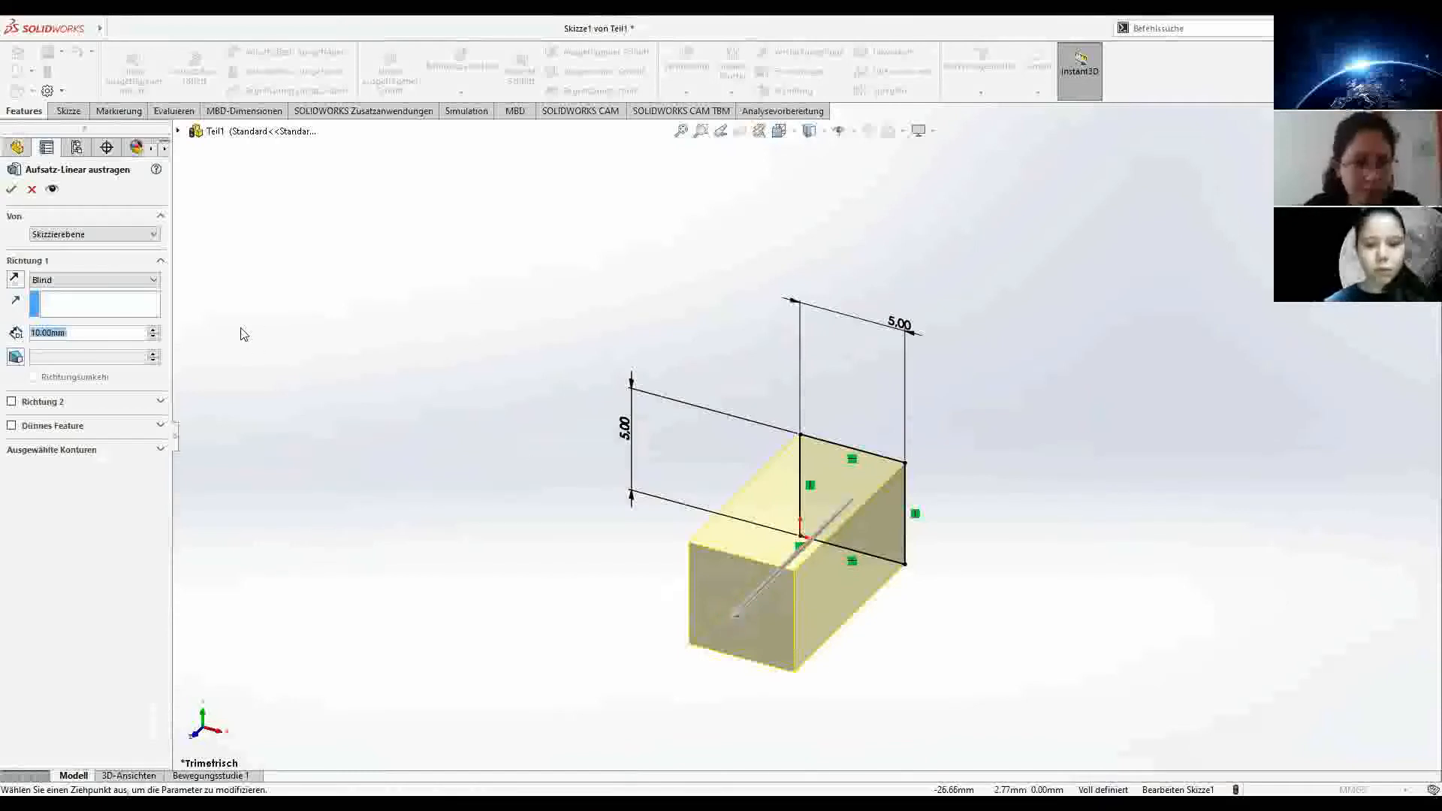
type("5")
key("Return")
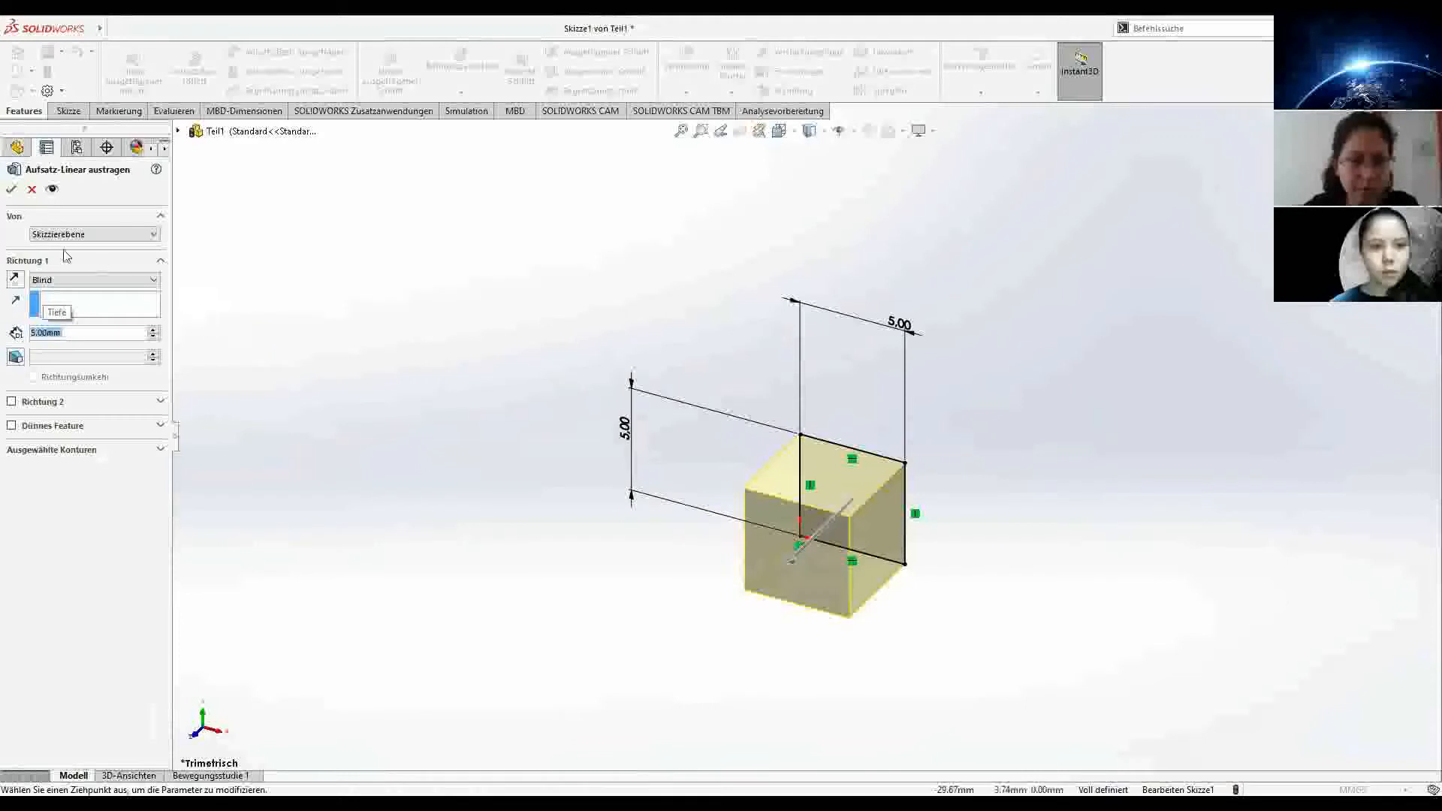
left_click(11, 190)
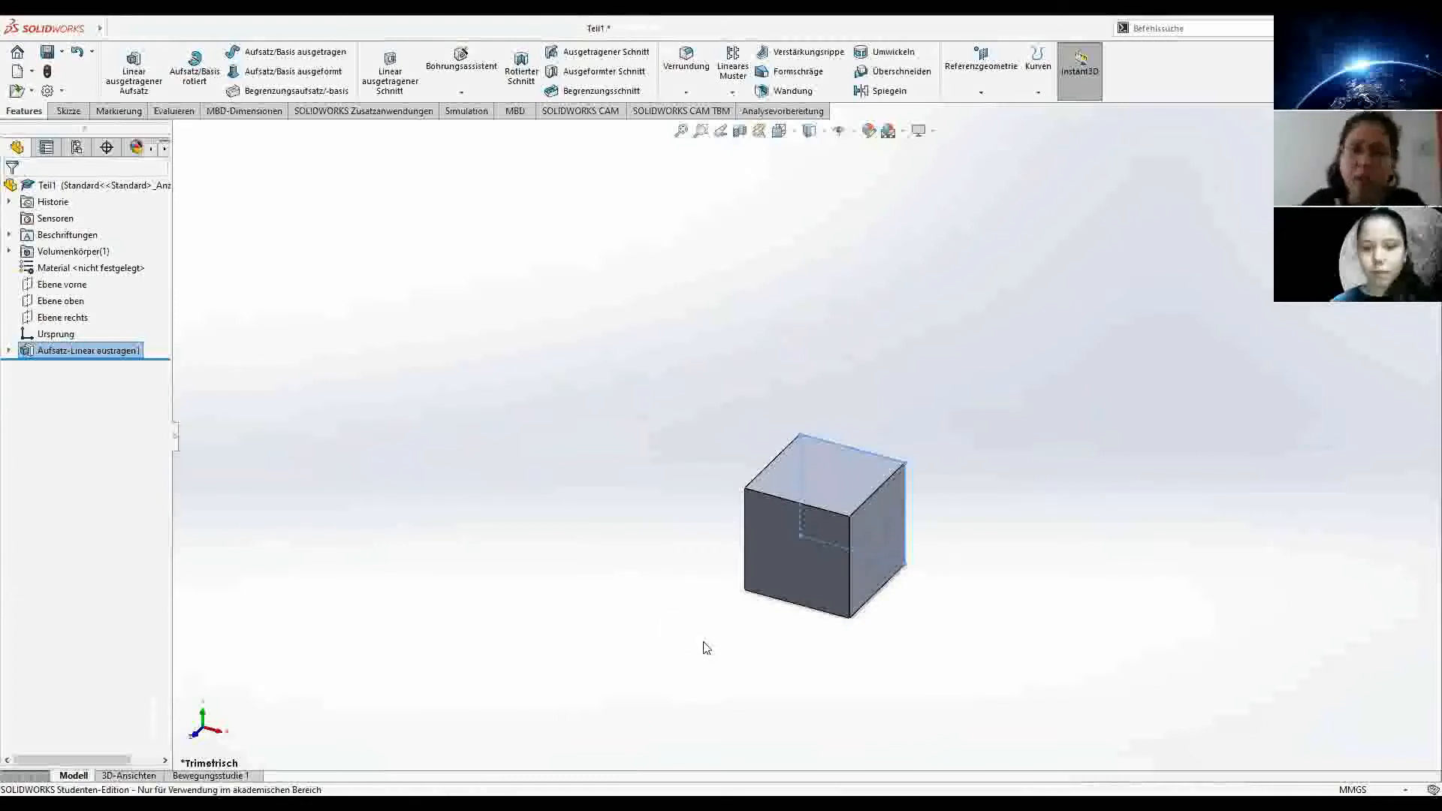
Step: Start a new sketch on the cube's front face and orient the view straight onto that face
scroll(704, 642, "down", 7)
scroll(704, 642, "up", 7)
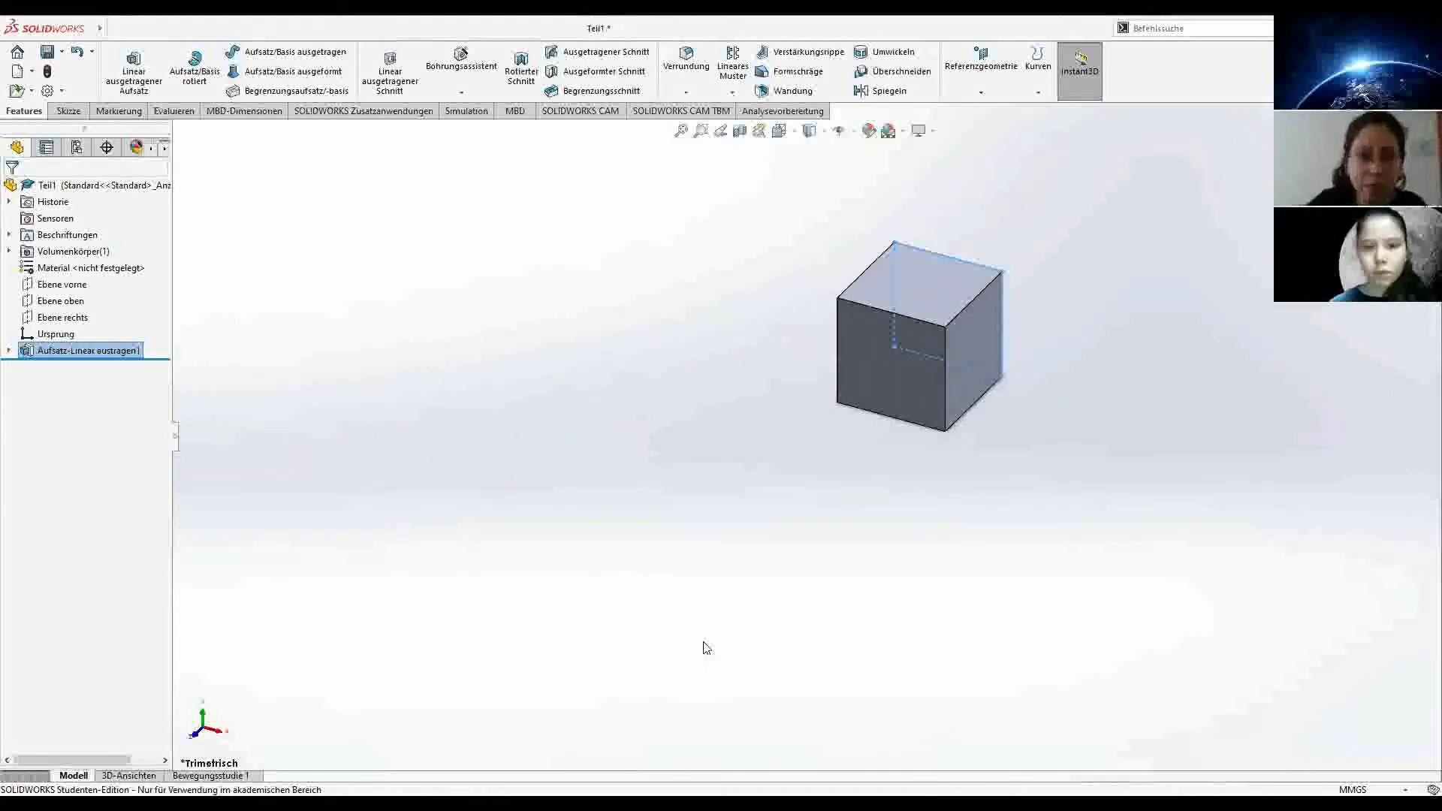
left_click(69, 111)
left_click(115, 73)
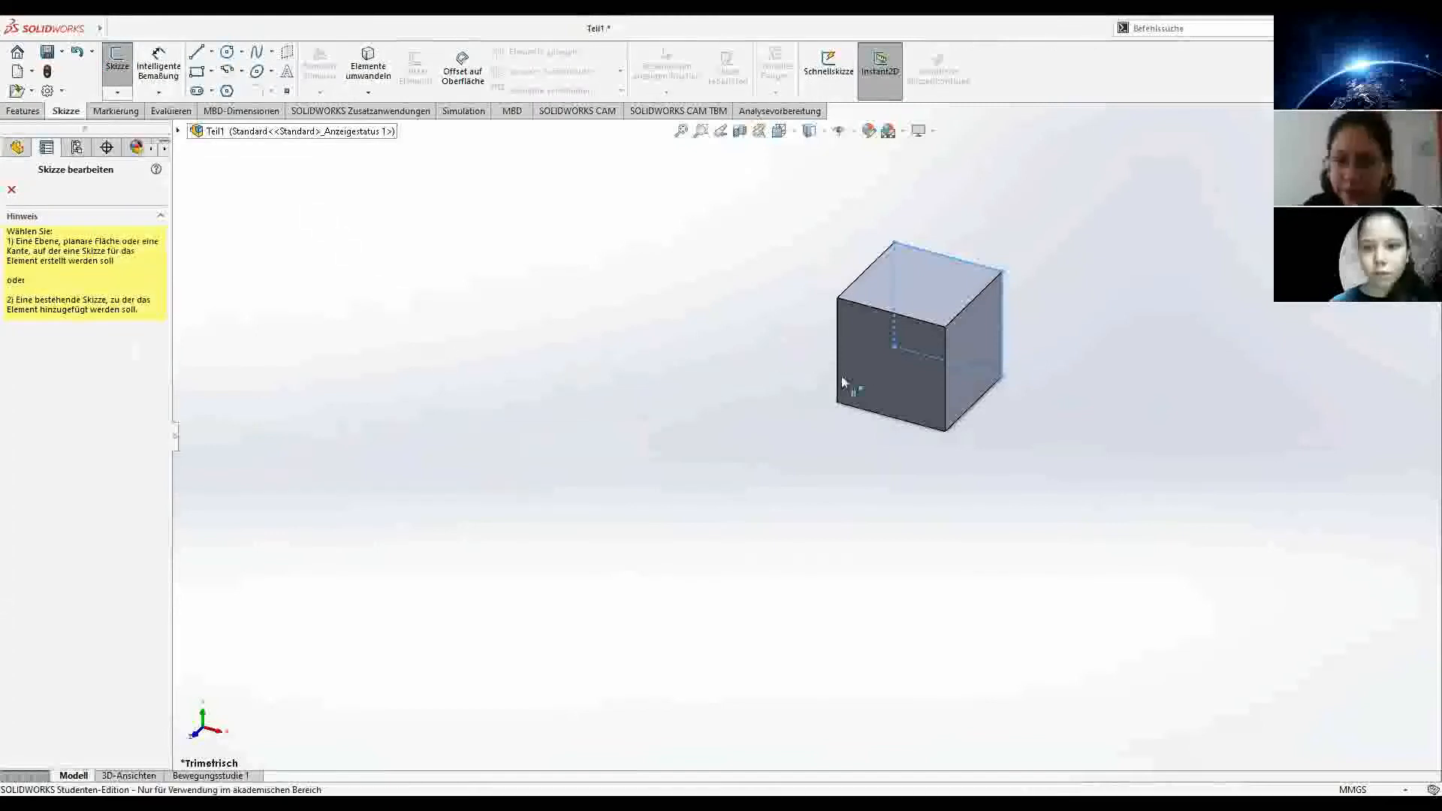
left_click(875, 376)
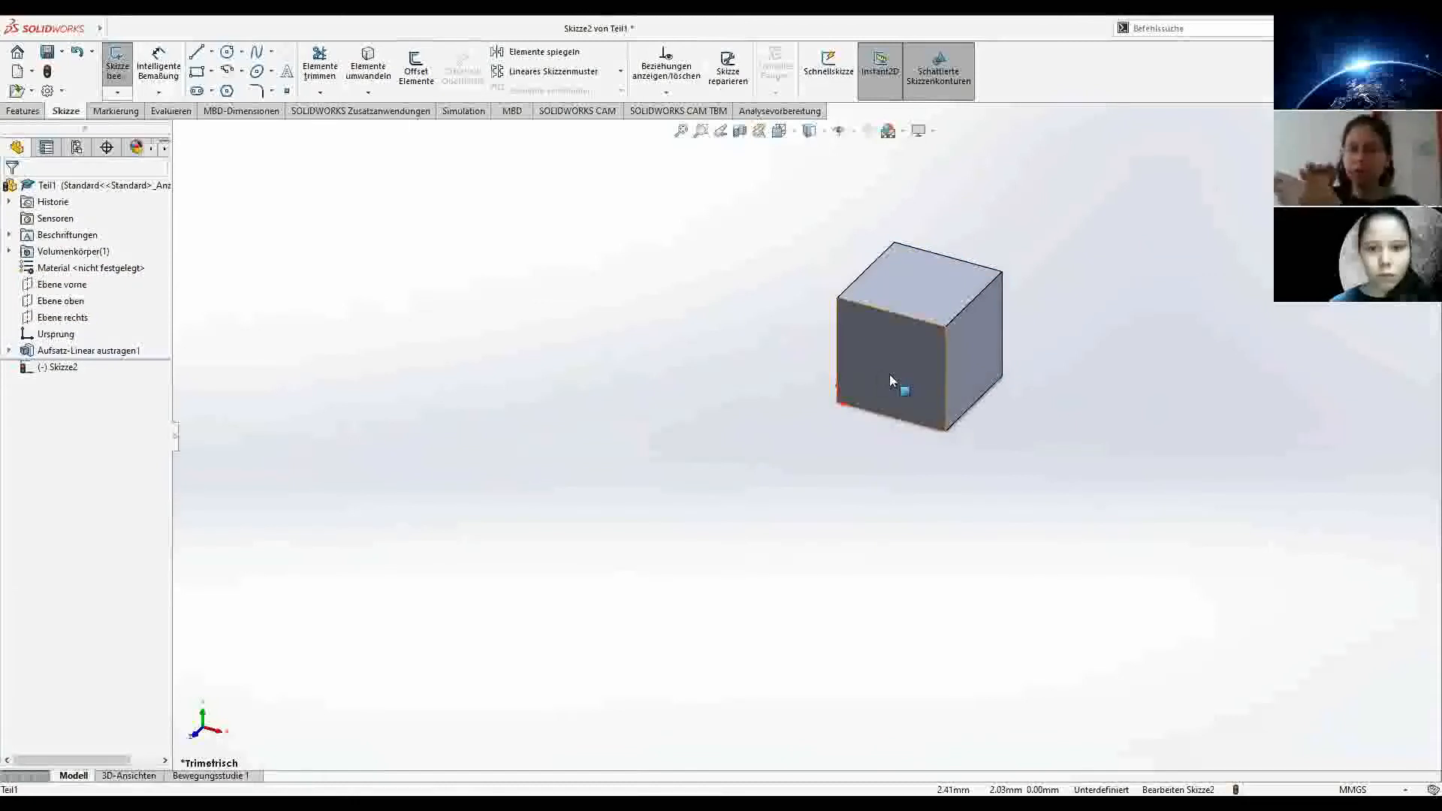
scroll(890, 374, "up", 1)
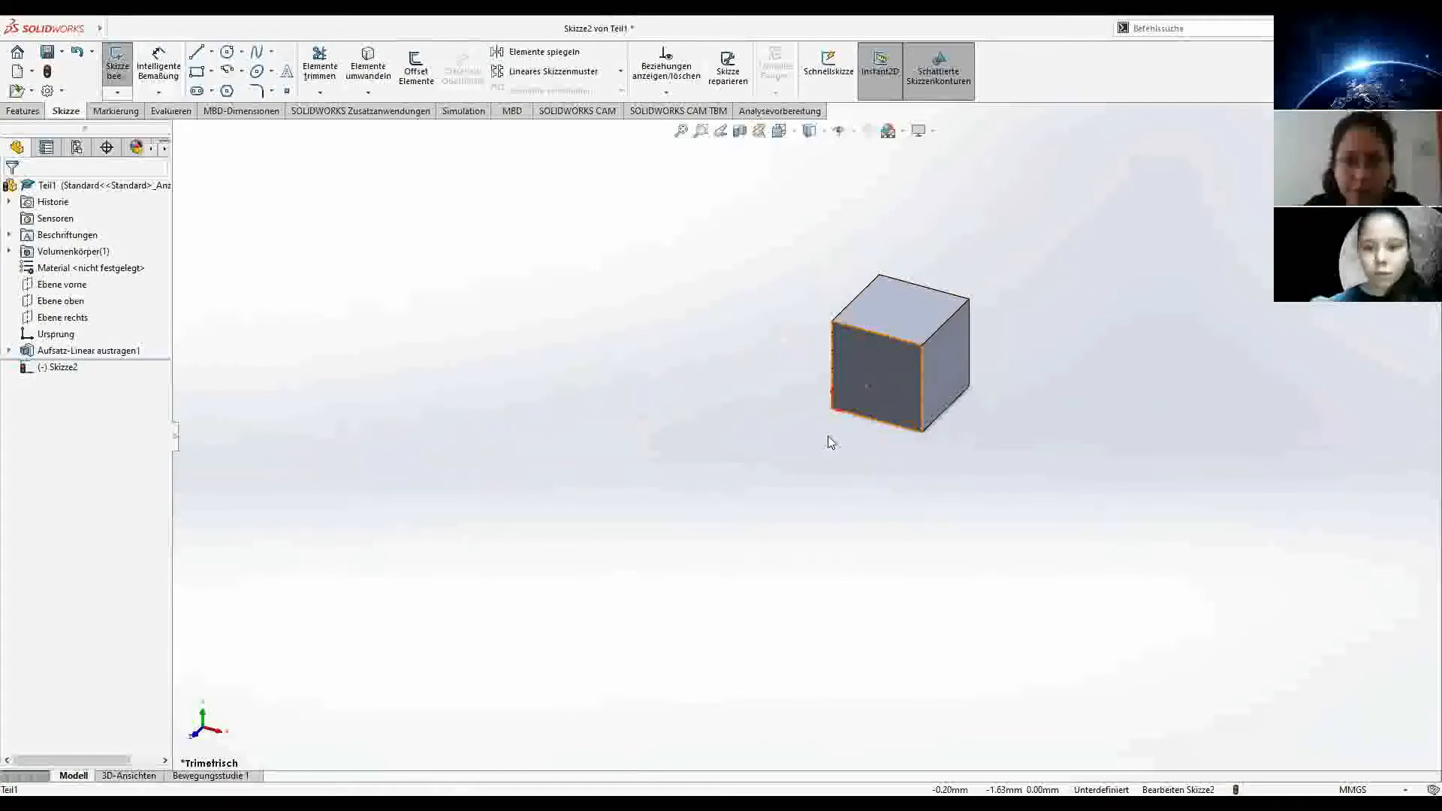
key("space")
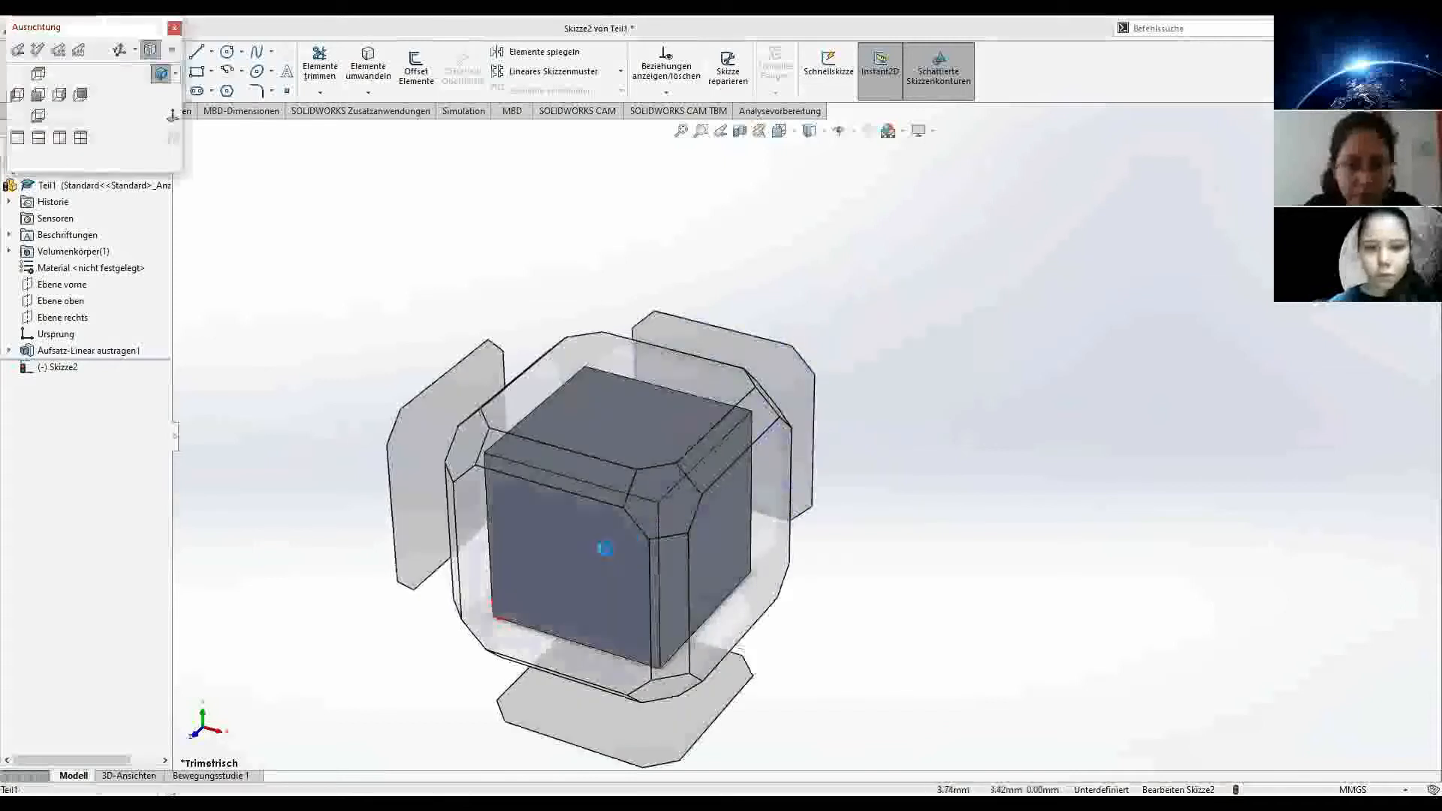
left_click(605, 556)
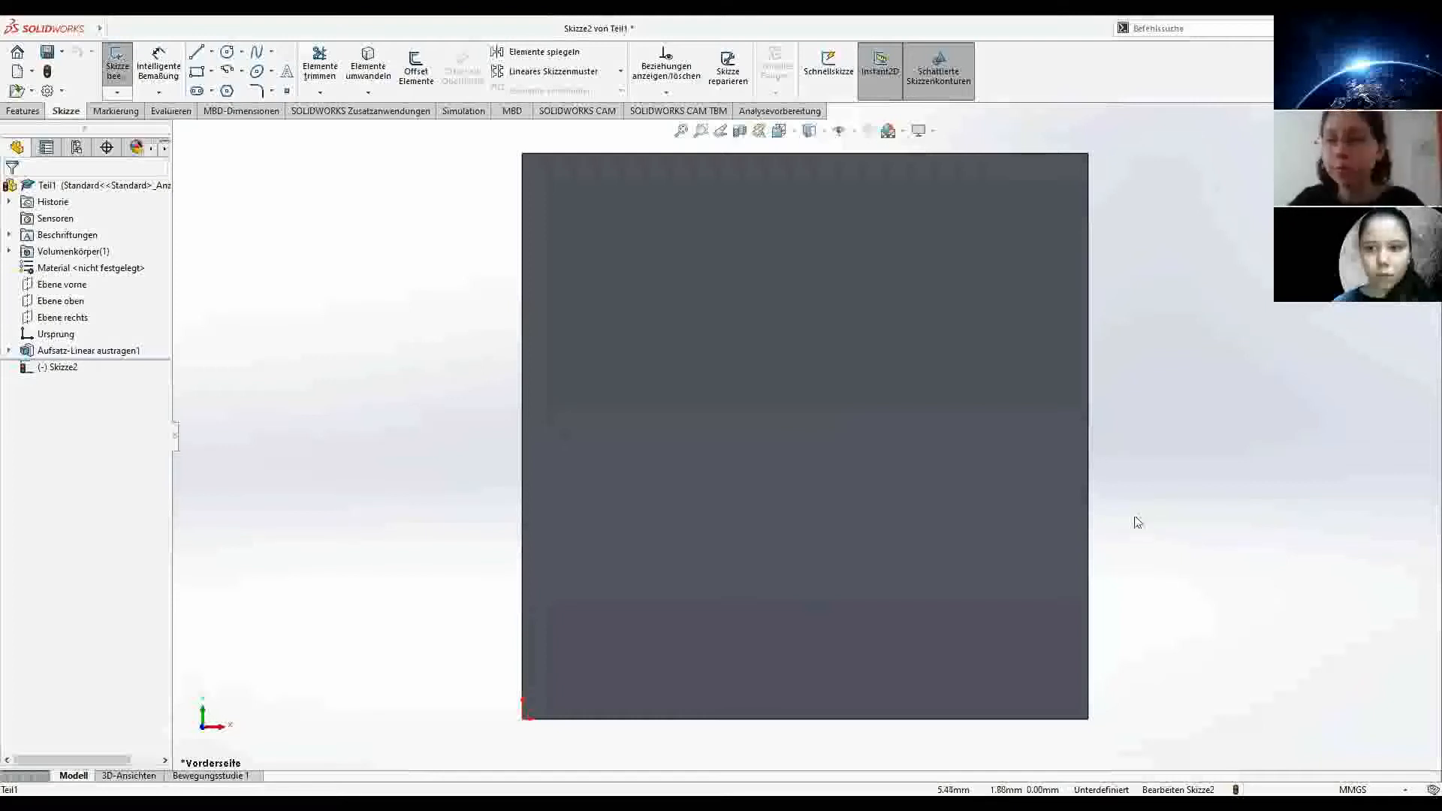
Step: Draw a vertical centreline between the midpoints of the front face's upper and lower edges
left_click(199, 72)
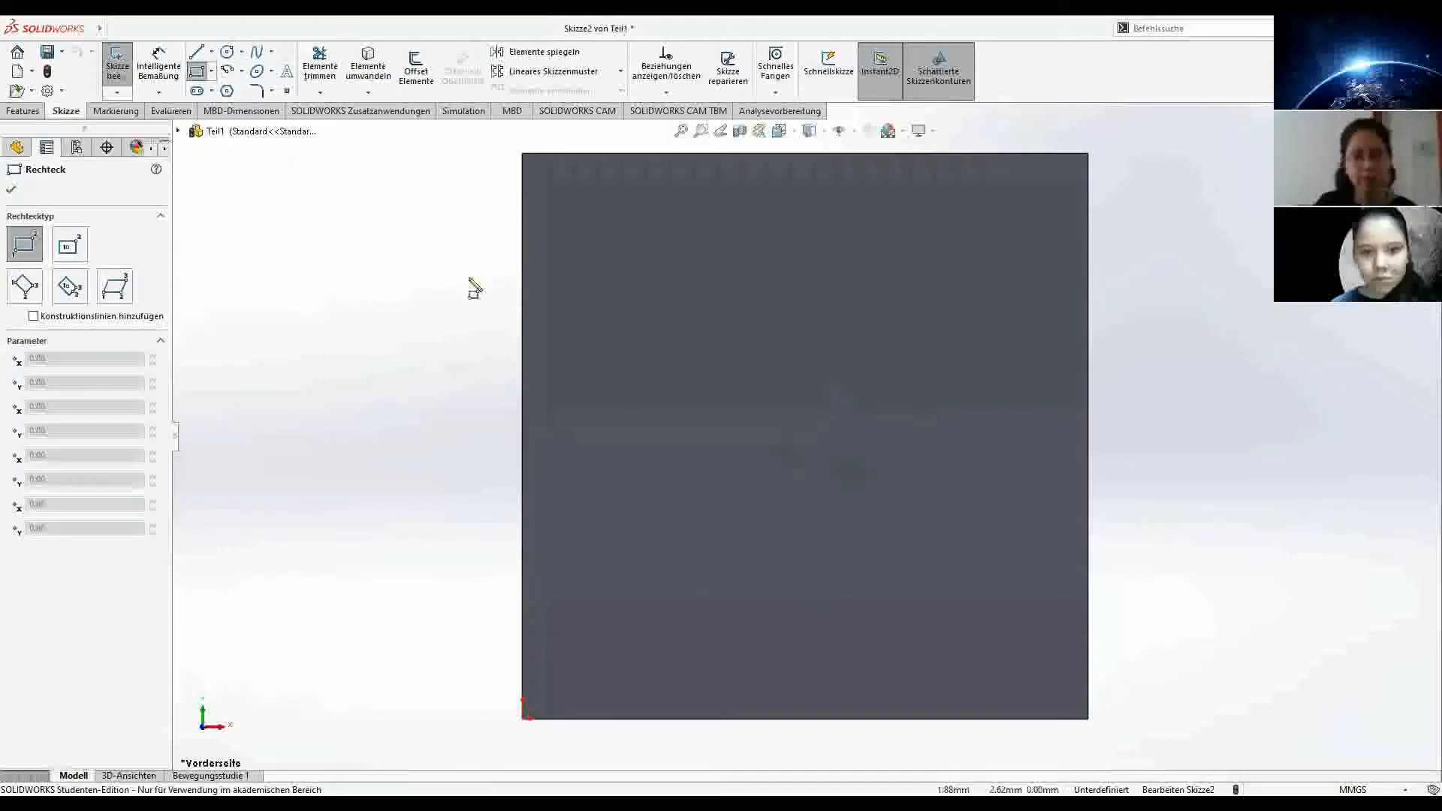
left_click(212, 53)
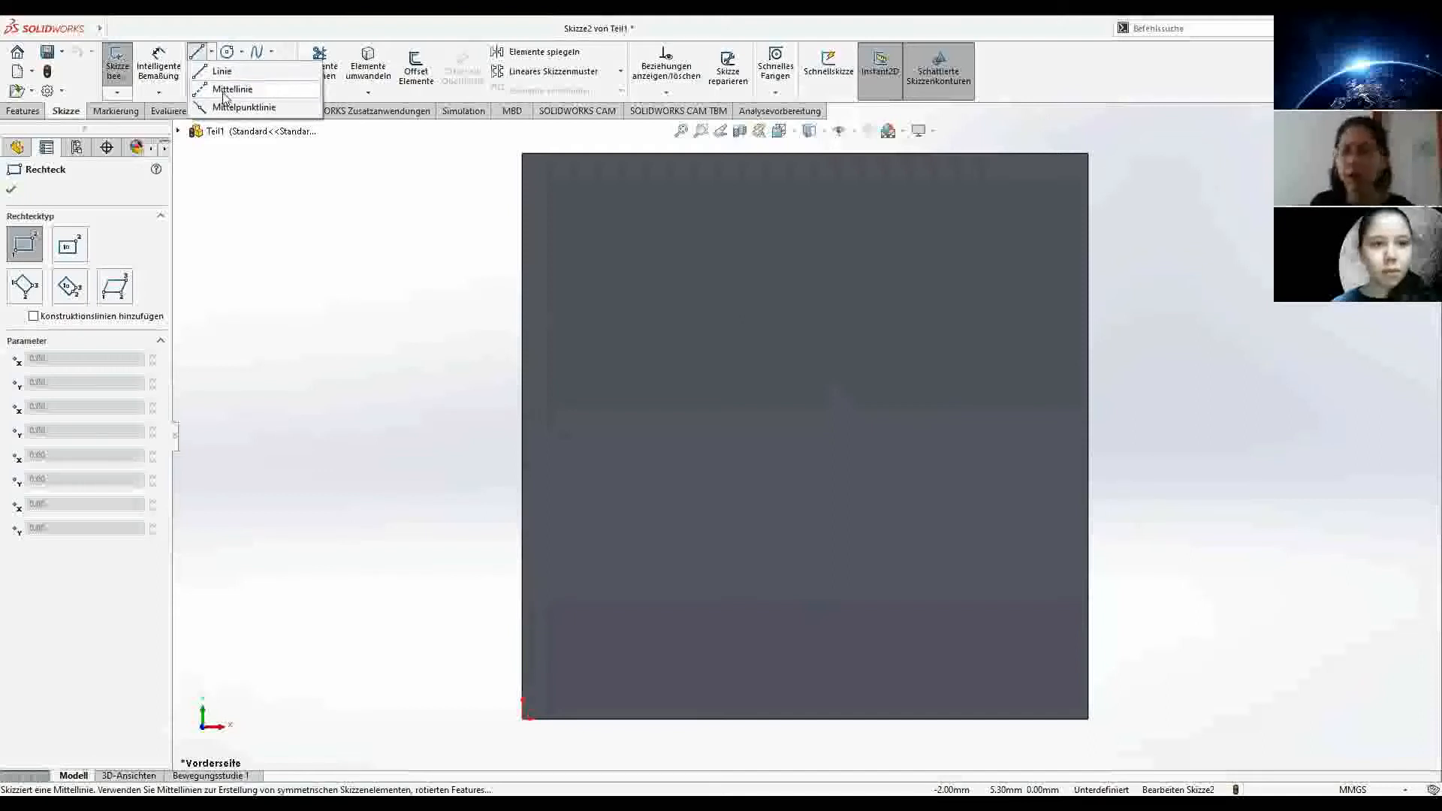
left_click(223, 90)
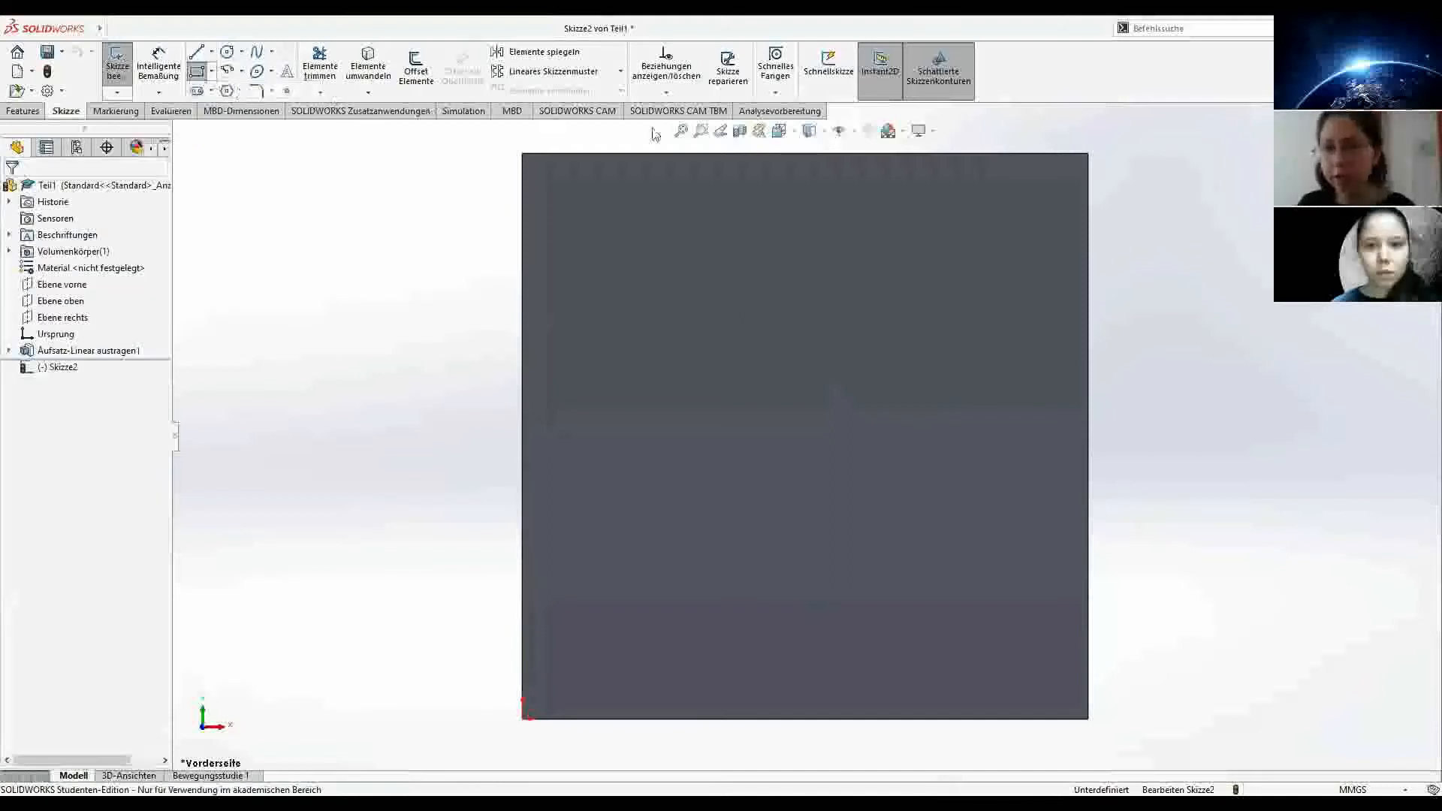
left_click(805, 153)
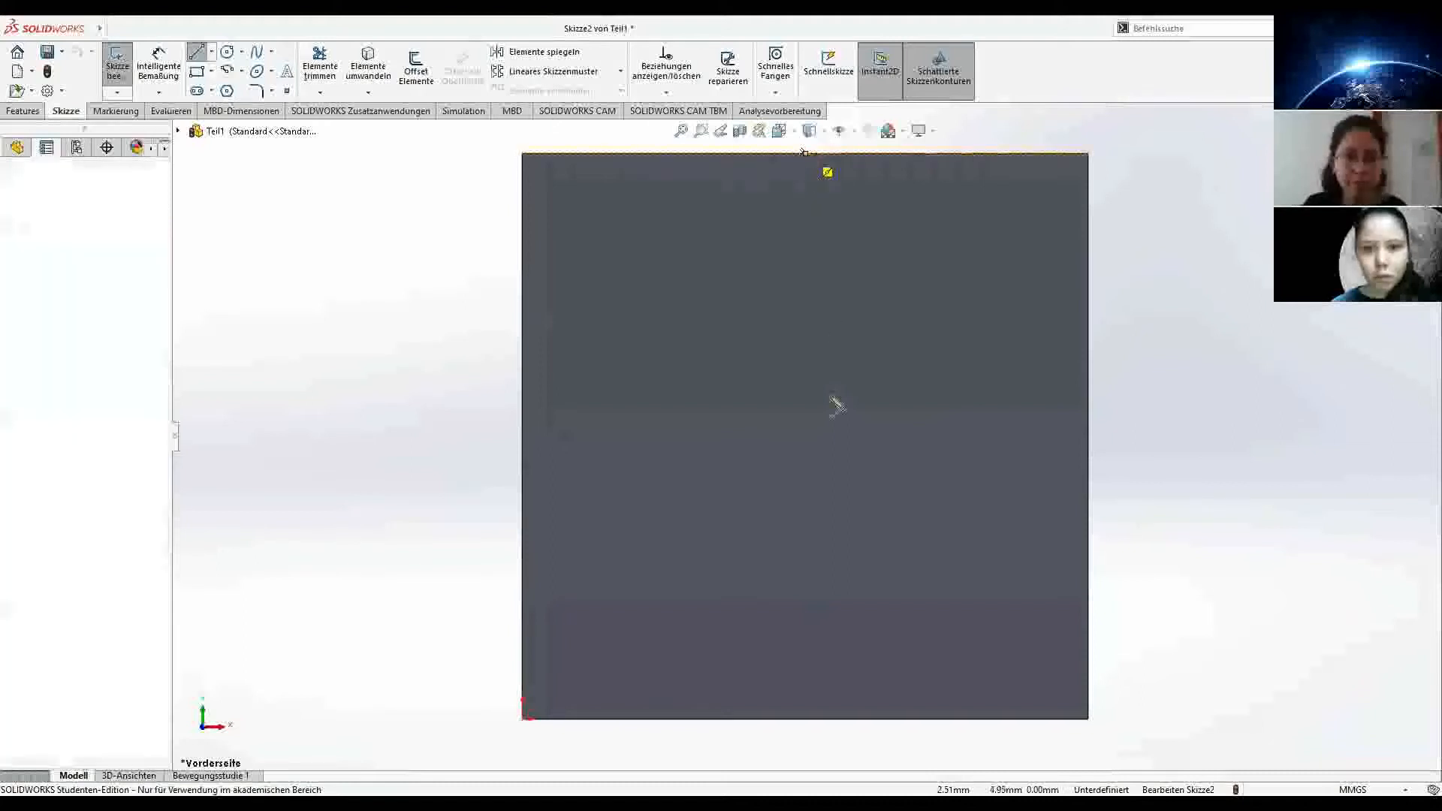
double_click(806, 718)
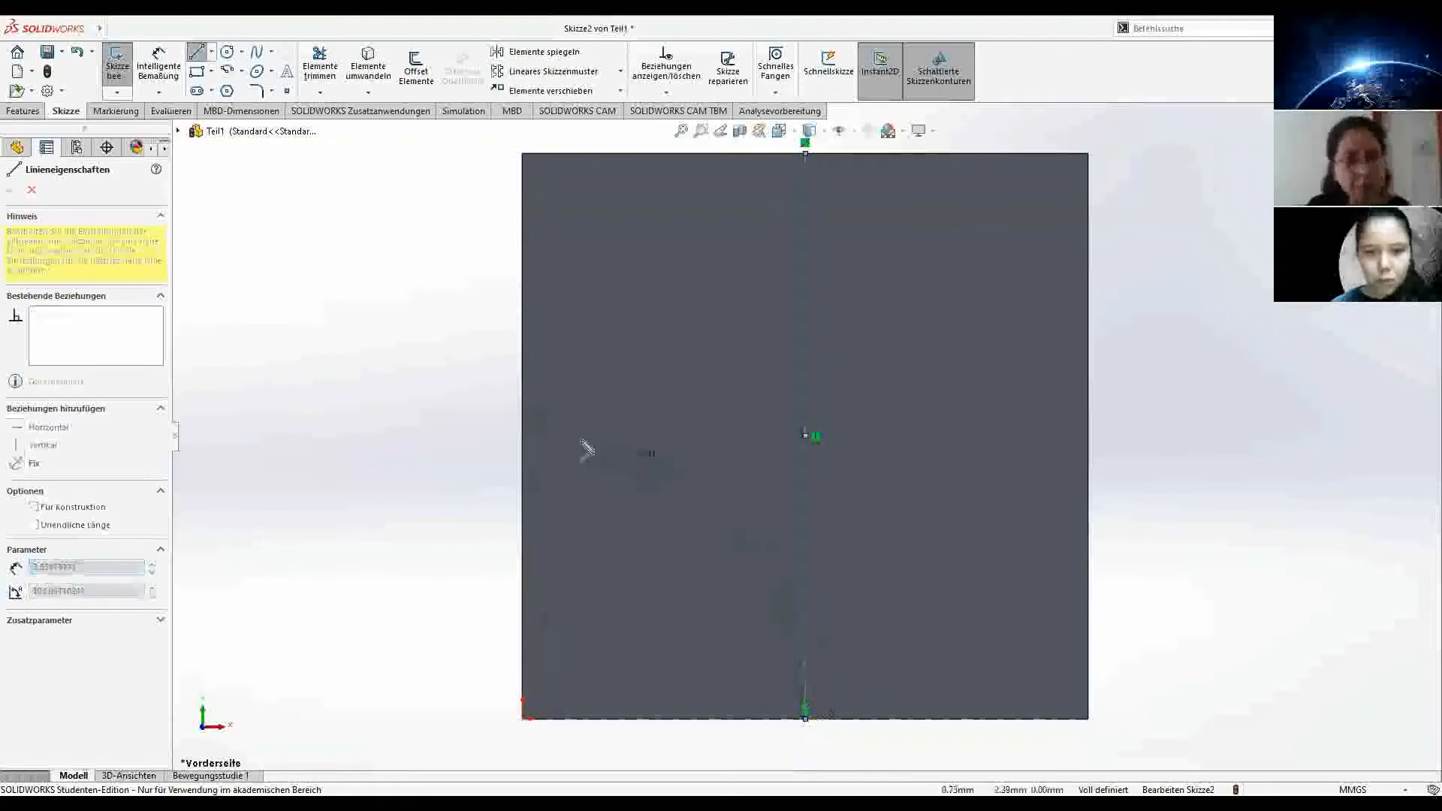
key("Escape")
key("Escape")
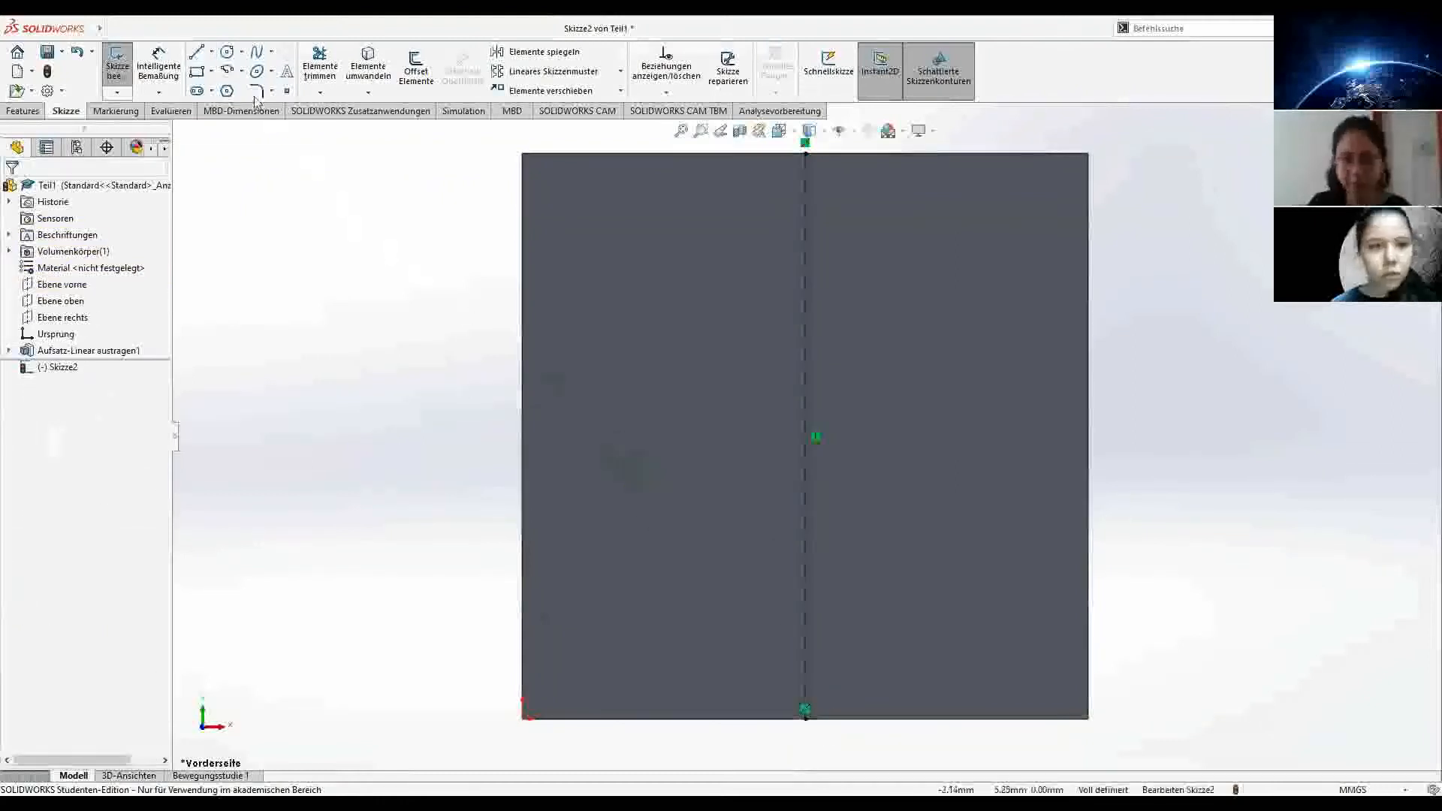
Step: Draw a horizontal centreline between the midpoints of the front face's left and right edges
left_click(211, 51)
left_click(225, 89)
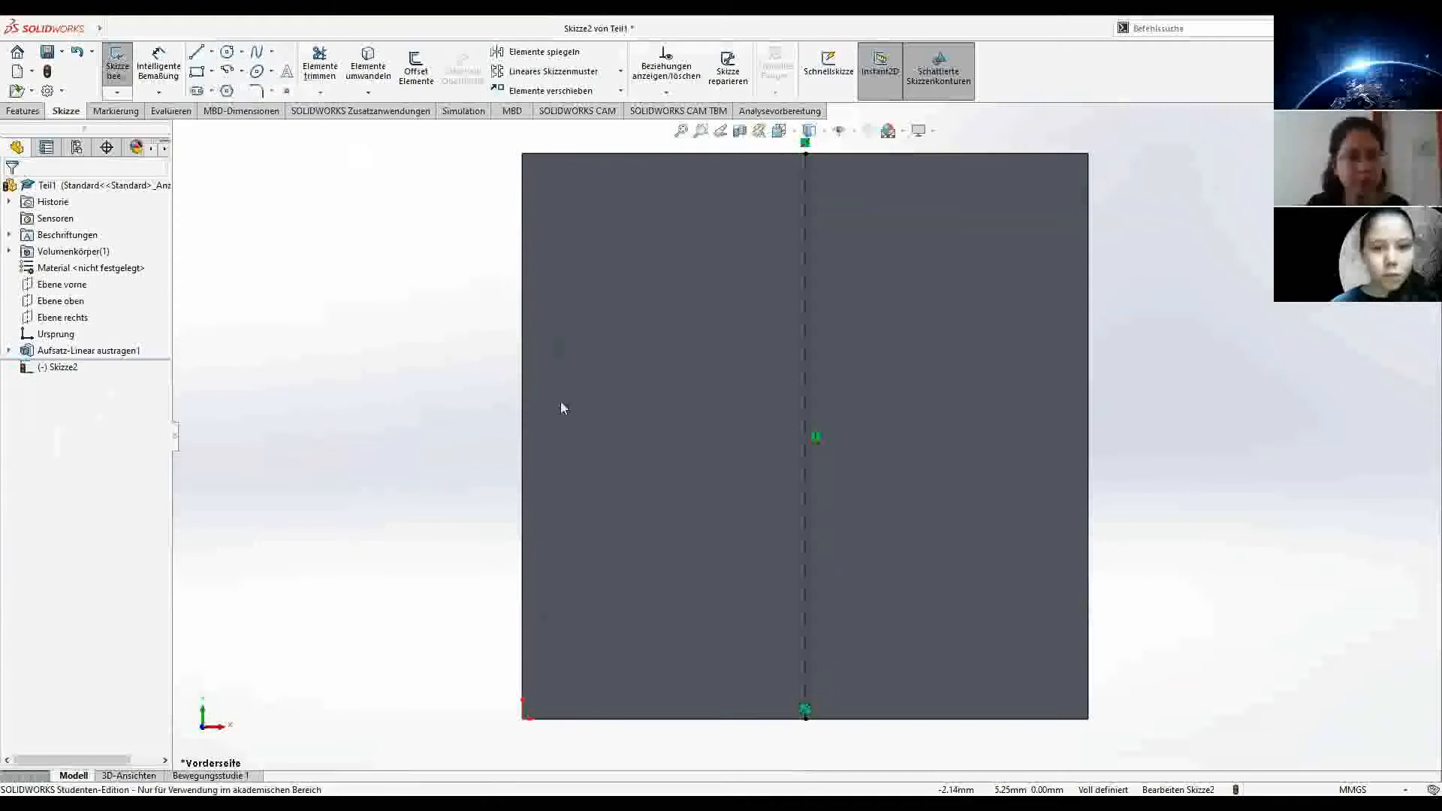
left_click(521, 435)
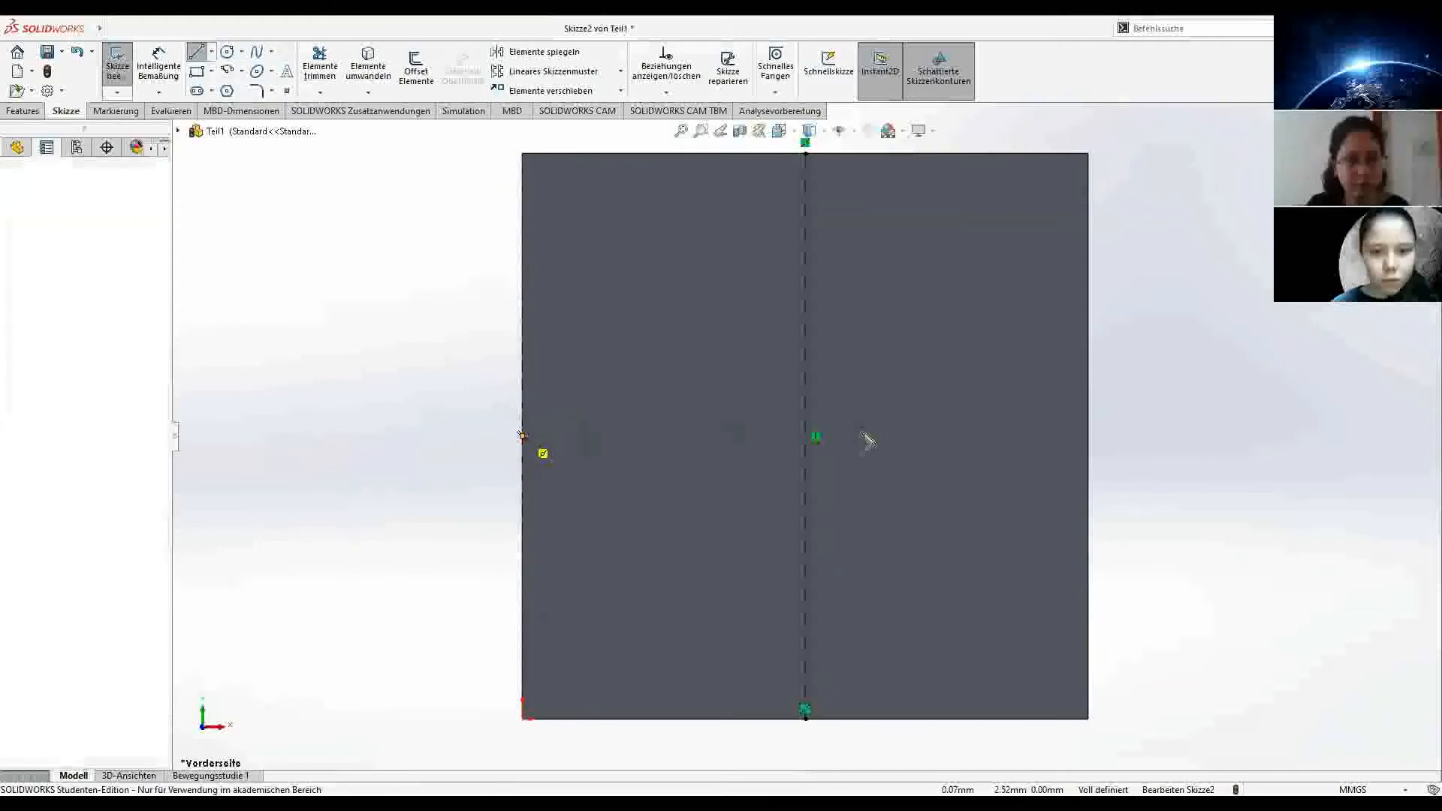
left_click(1087, 435)
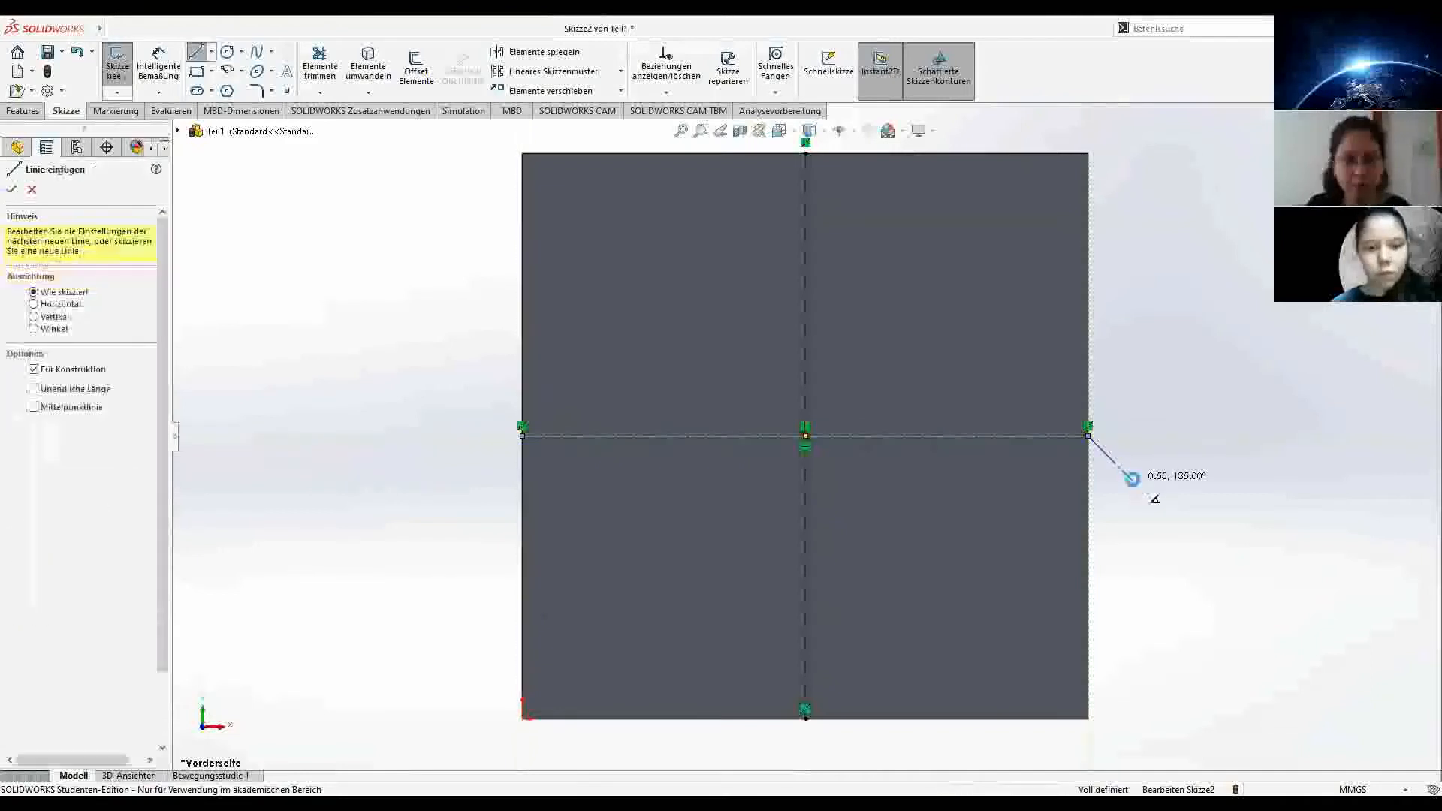
key("Escape")
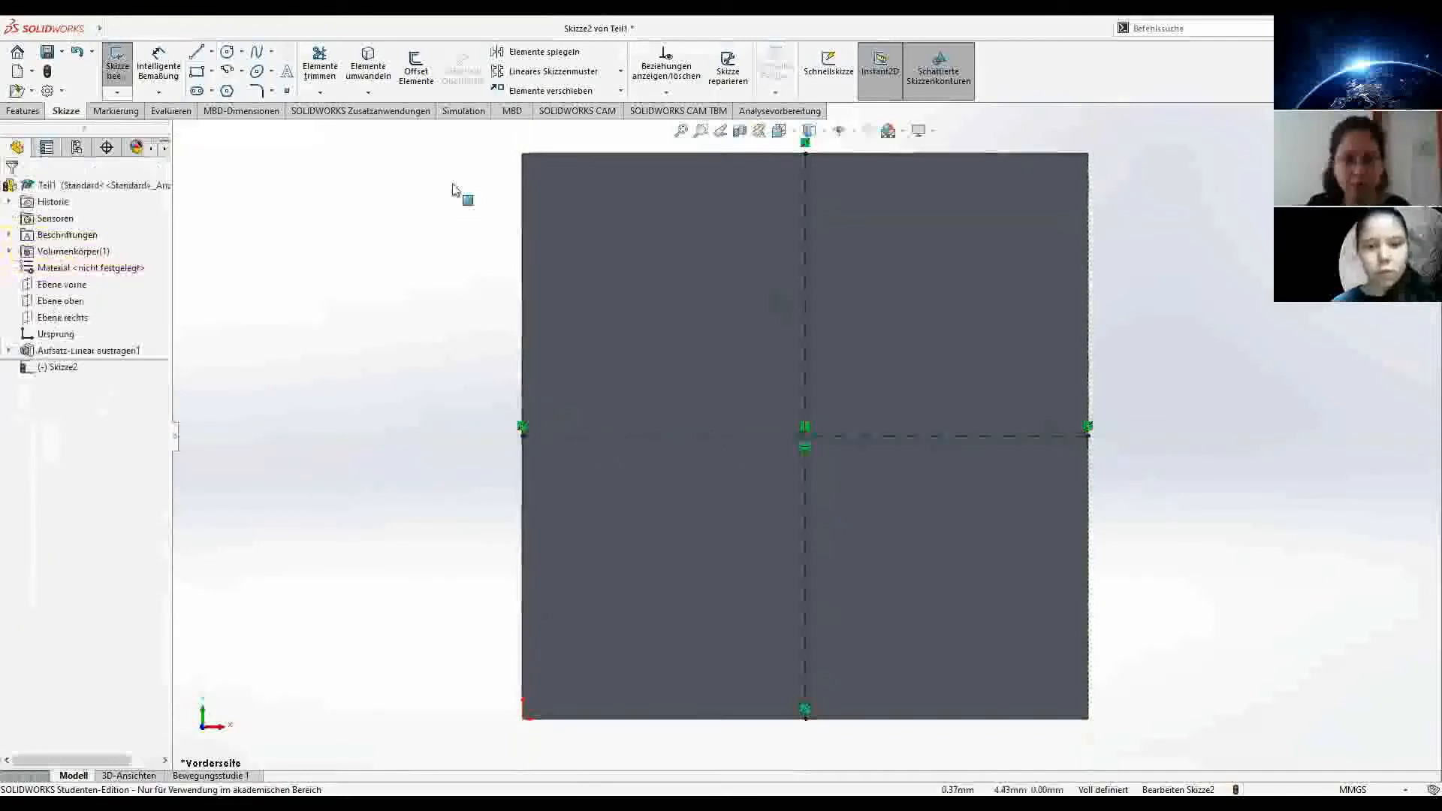
left_click(203, 75)
left_click(517, 274)
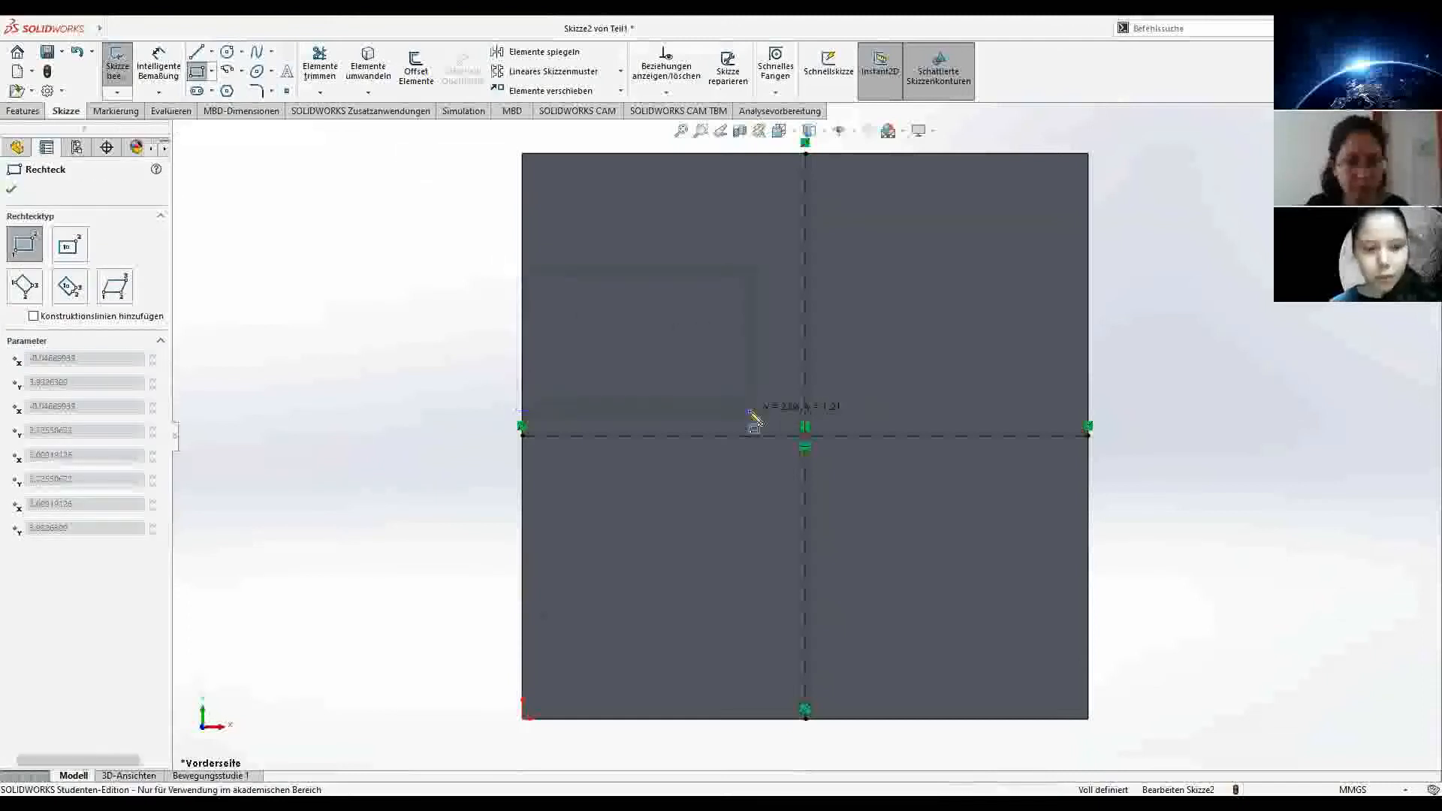
key("Escape")
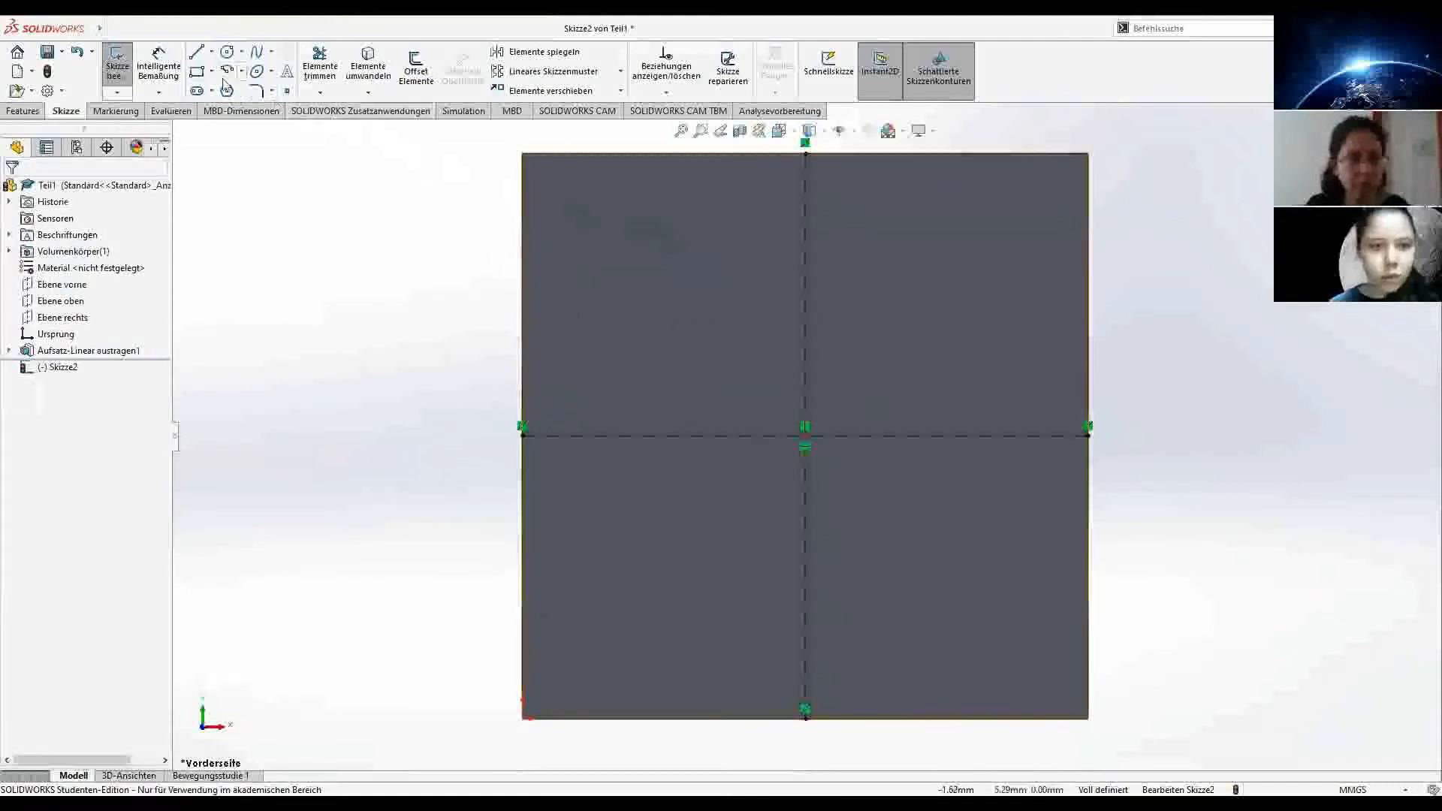
Step: Draw a centre rectangle with midpoint construction lines, about 1.94 mm wide, centred on the intersection of the two centrelines
left_click(197, 73)
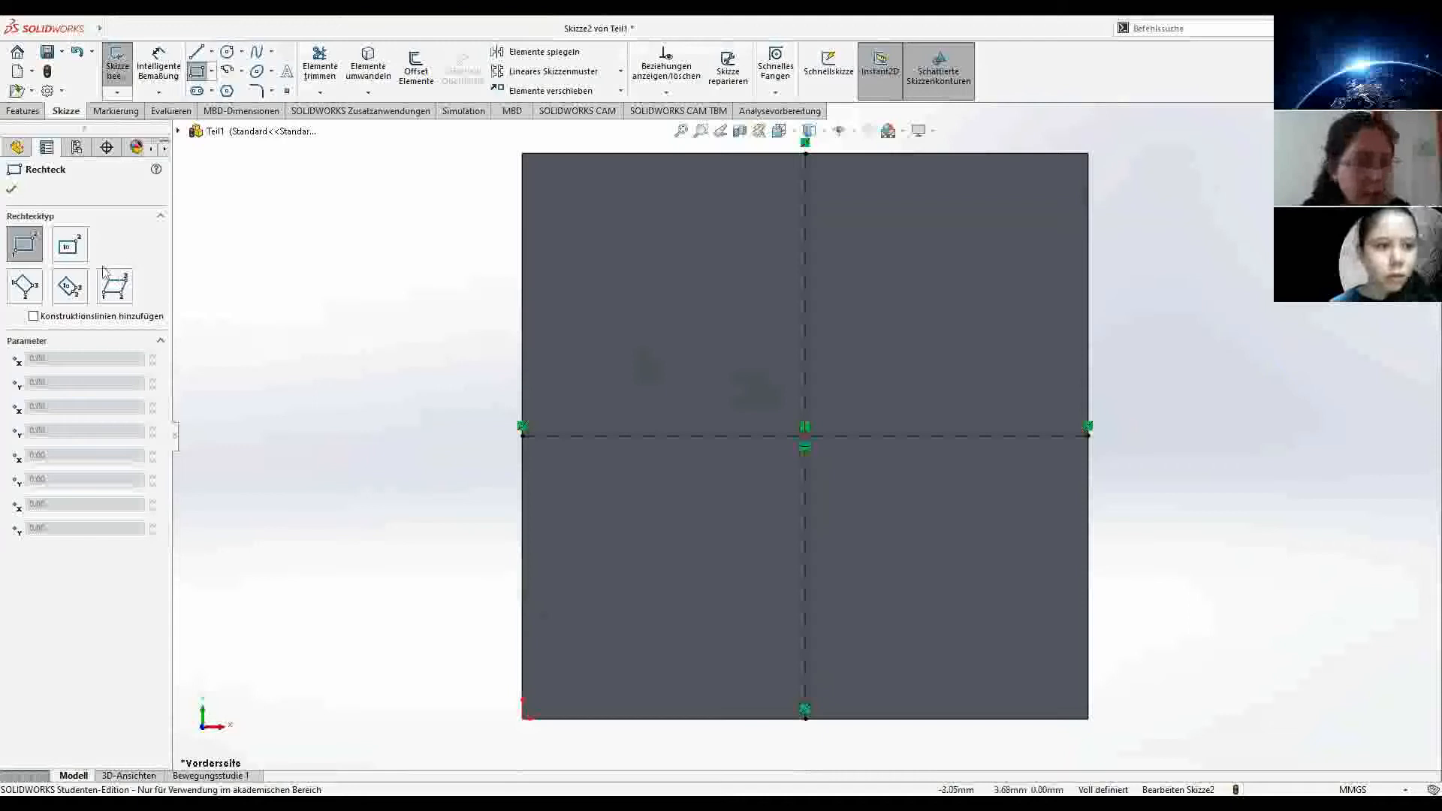
left_click(68, 248)
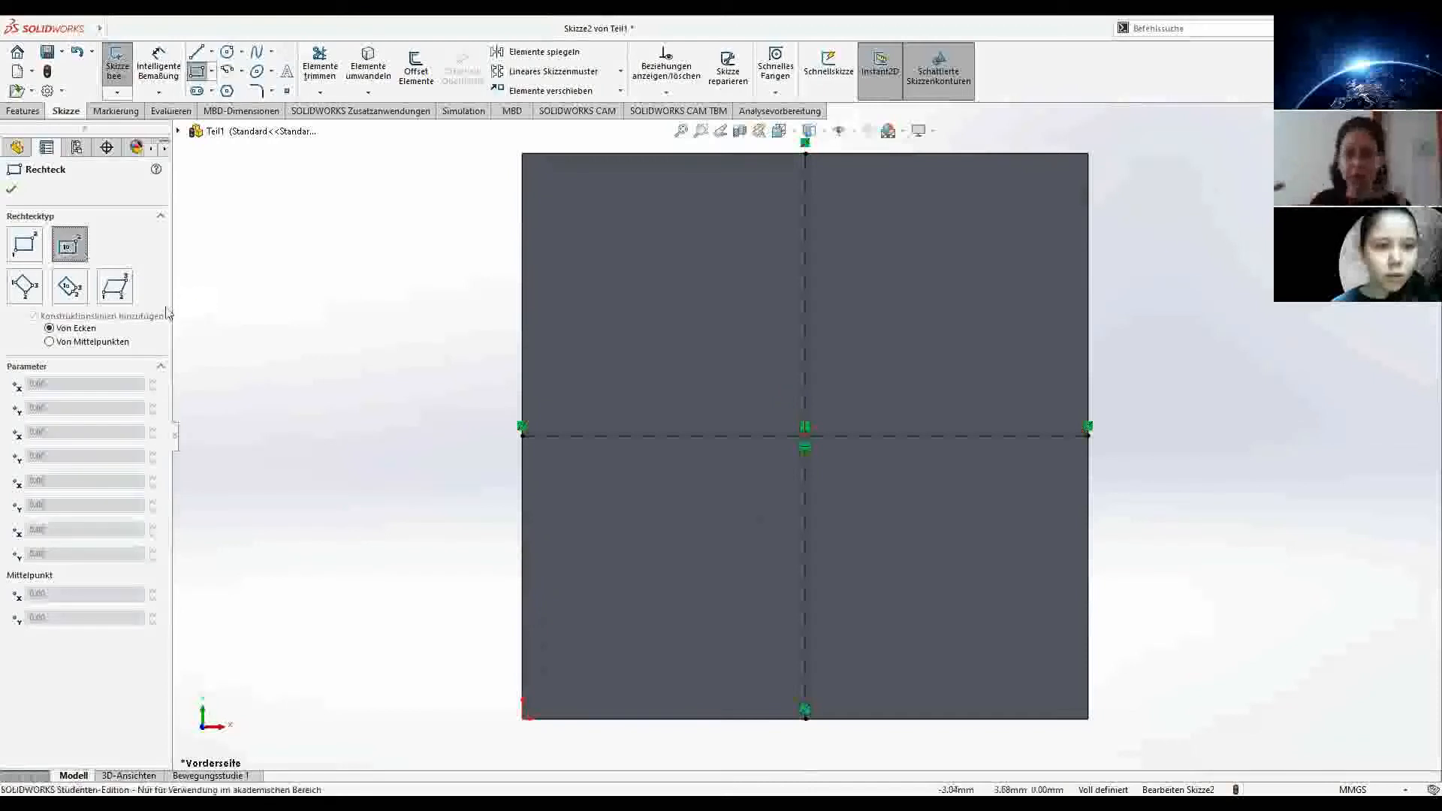
left_click(111, 344)
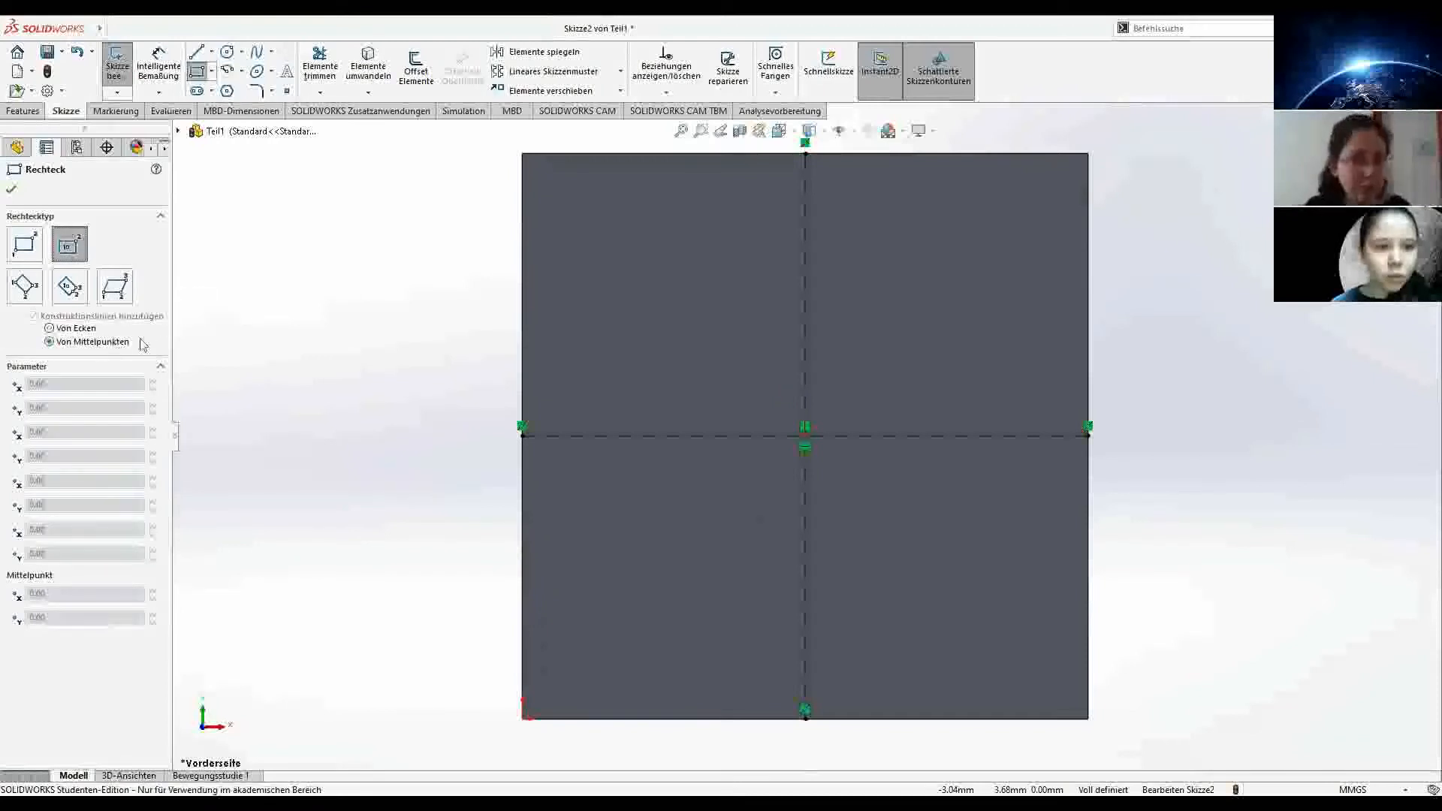
left_click(805, 436)
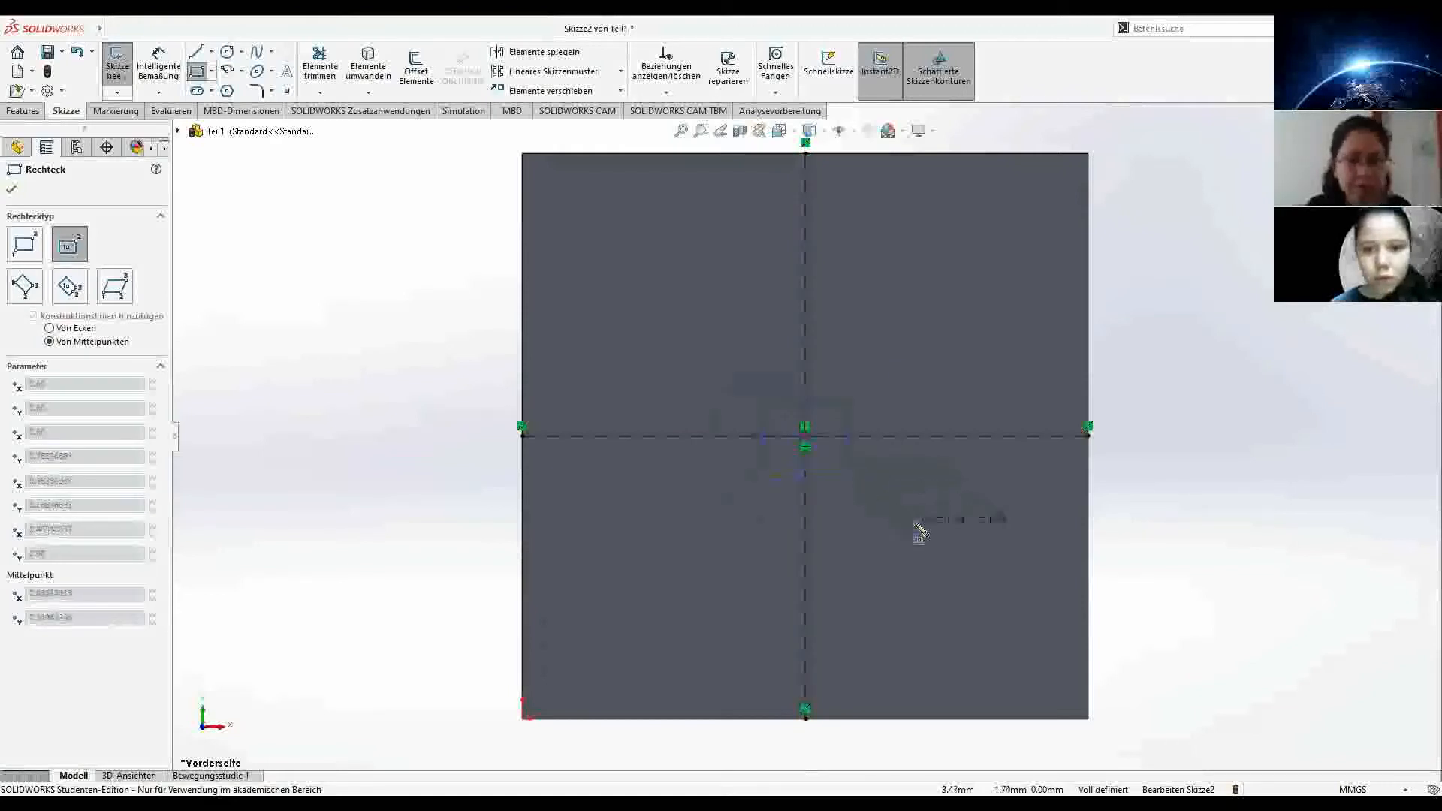
left_click(914, 521)
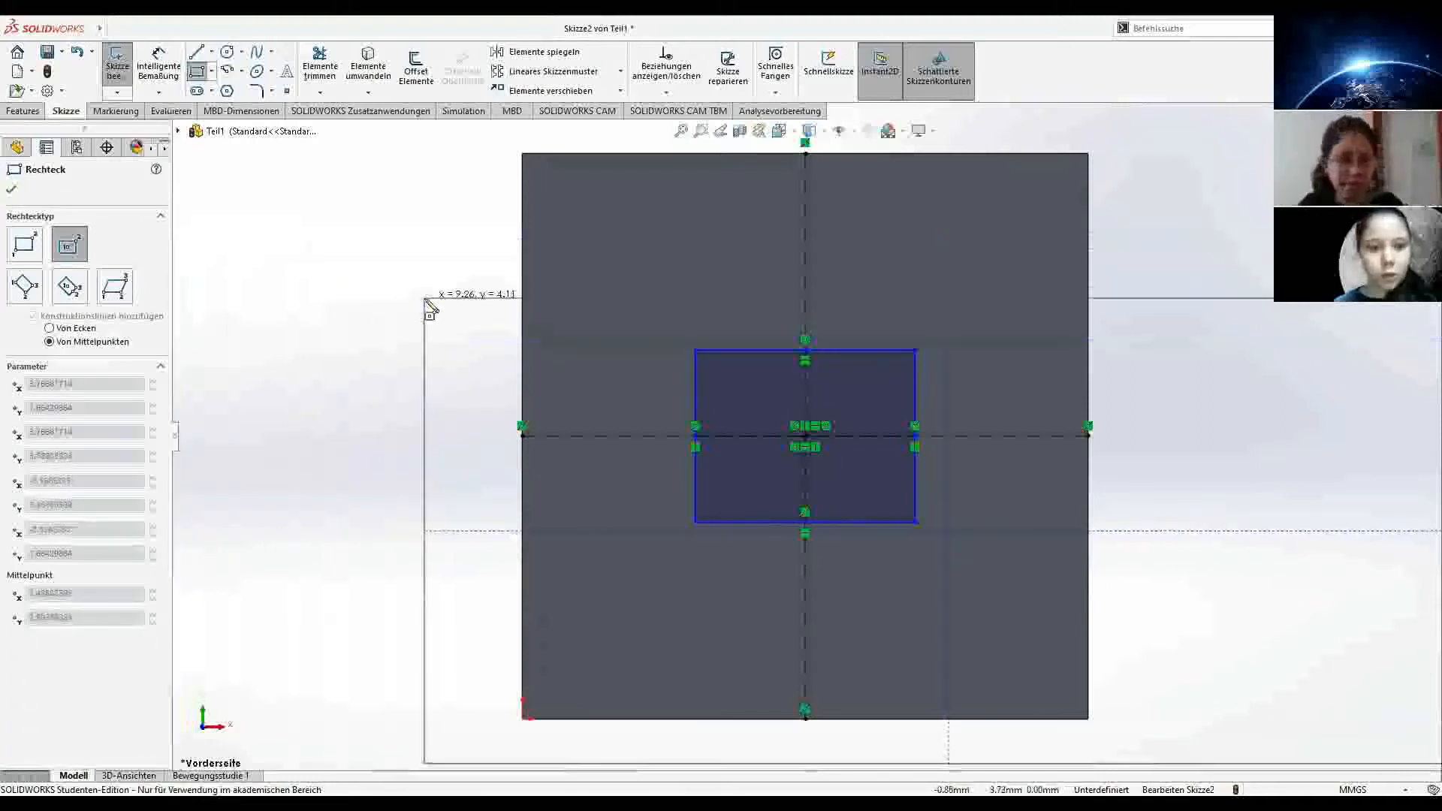
key("Escape")
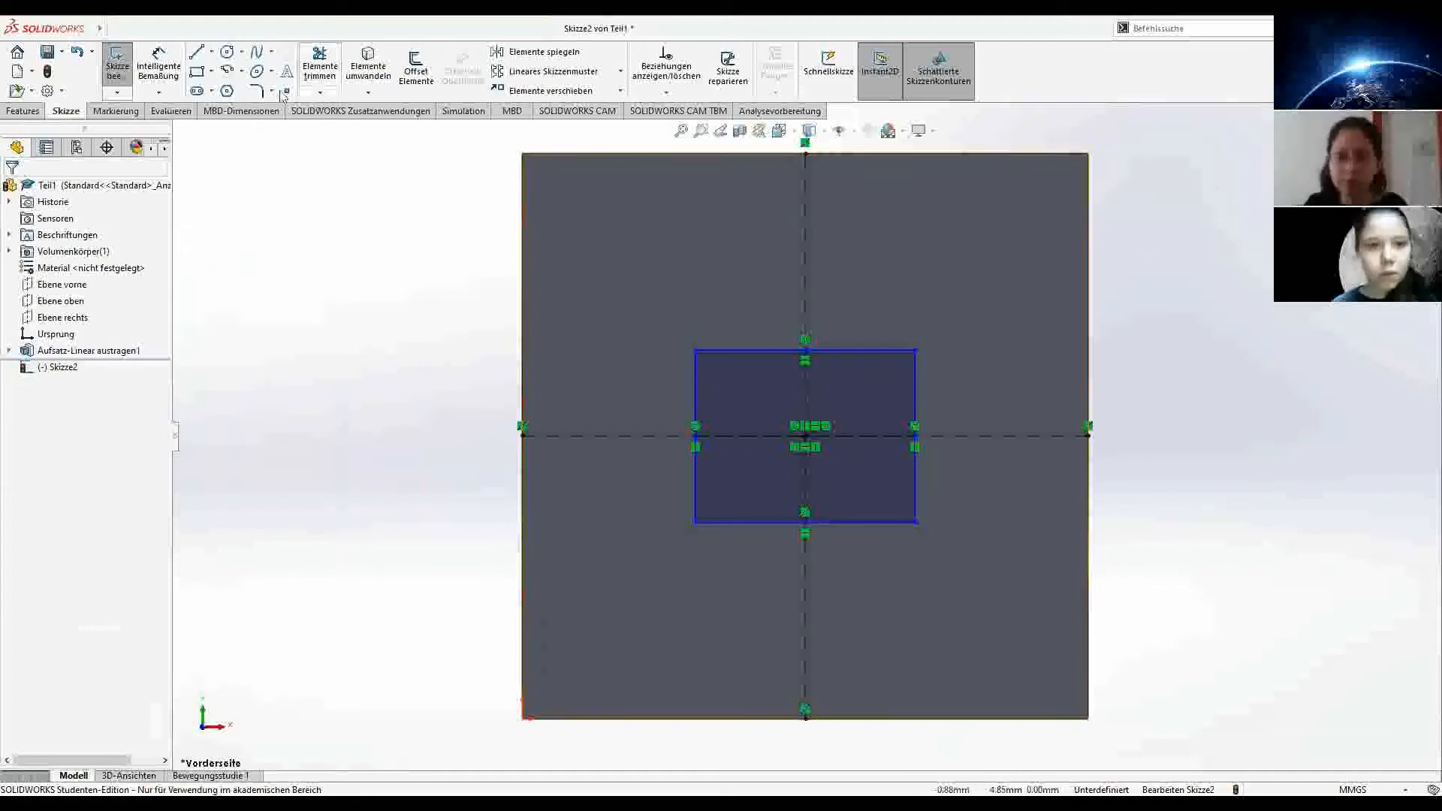
Step: Dimension the rectangle's upper edge and set its width to 3 mm
left_click(158, 71)
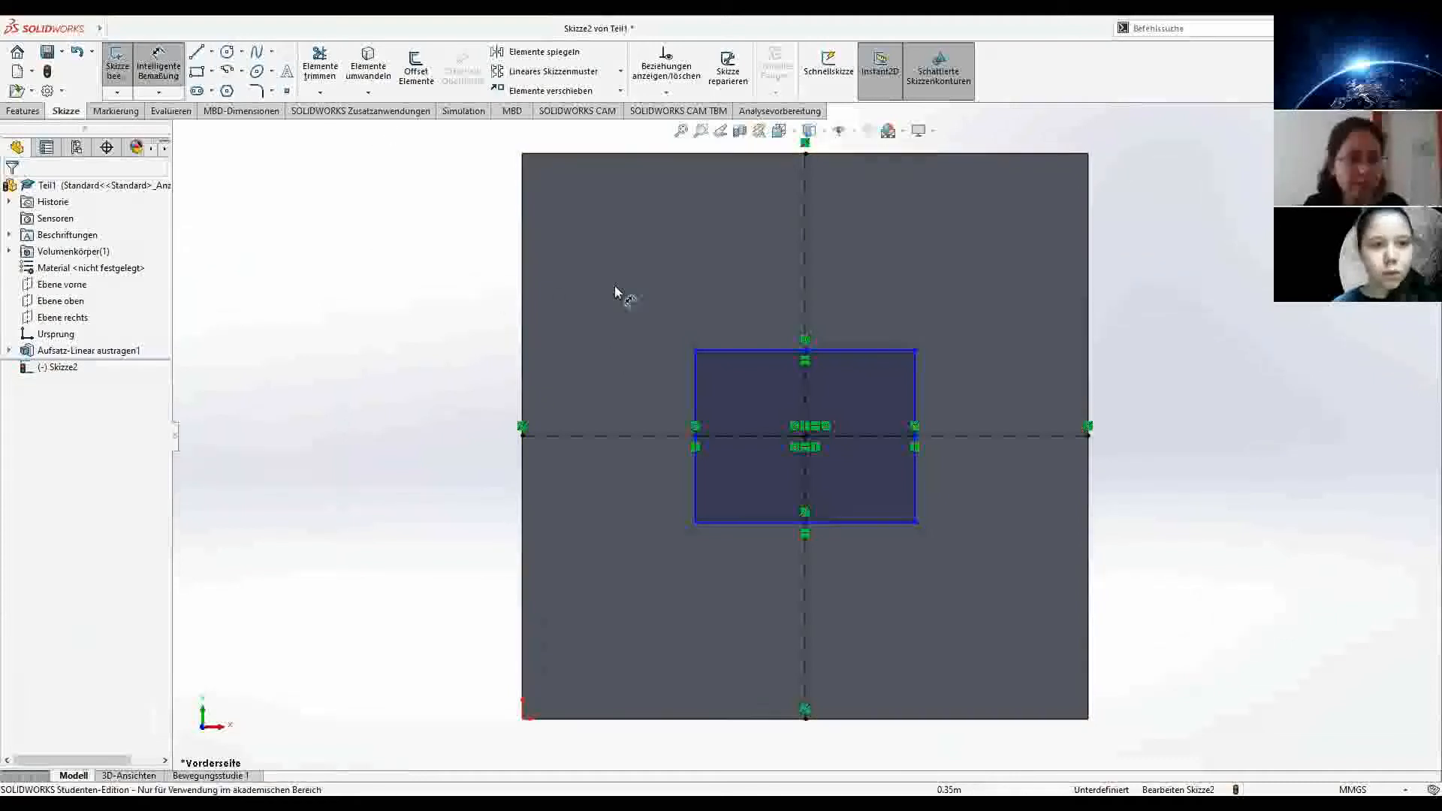
left_click(723, 350)
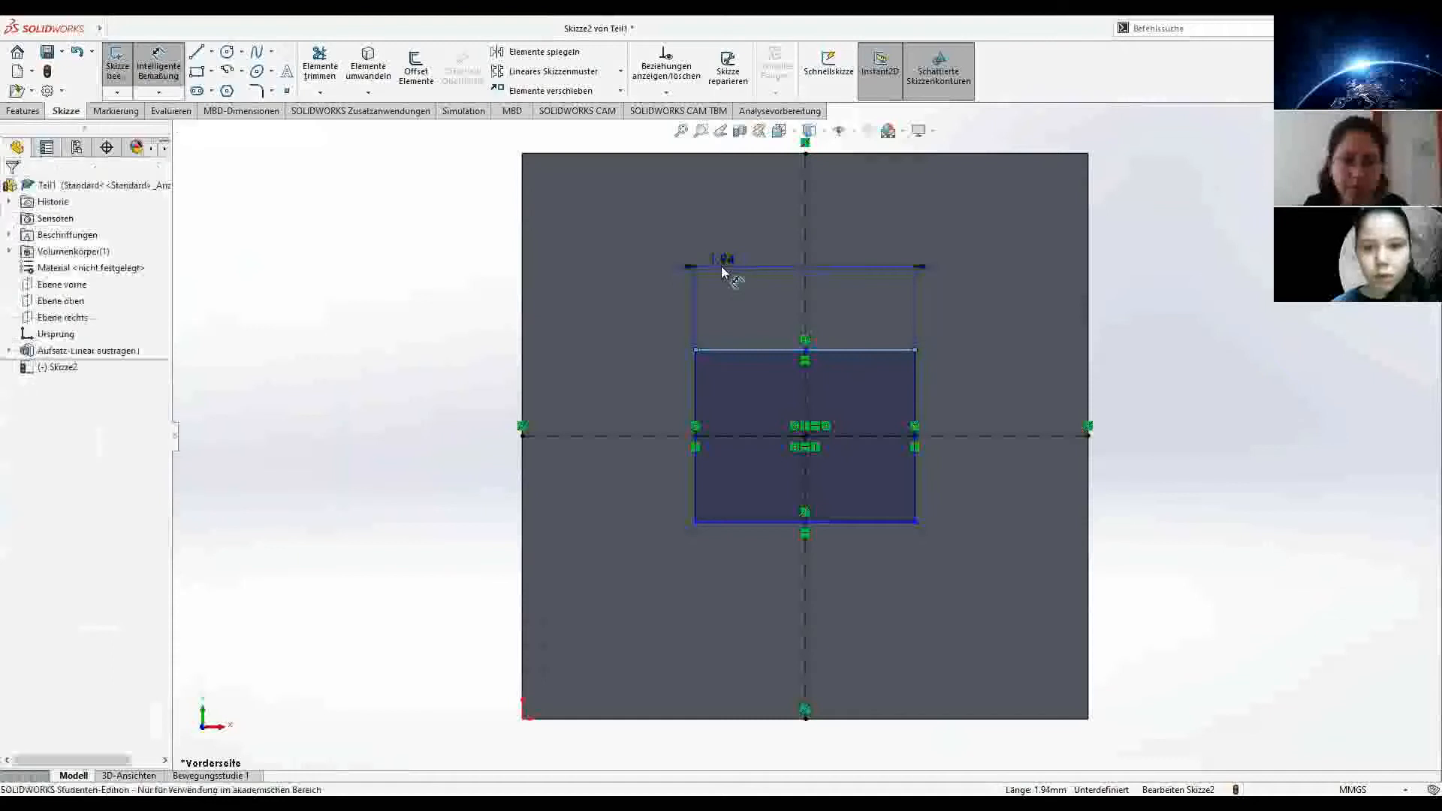
left_click(722, 266)
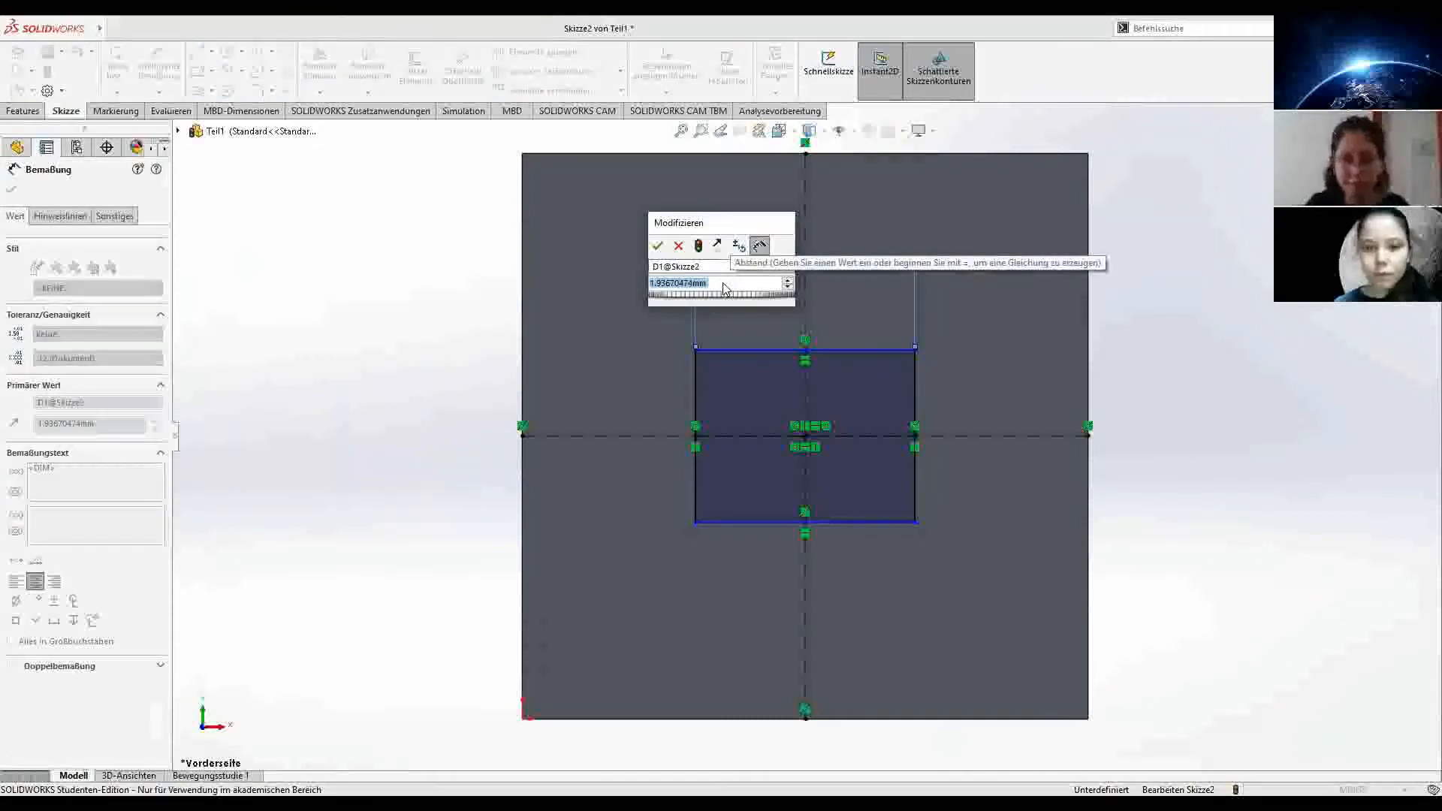
type("3")
key("Return")
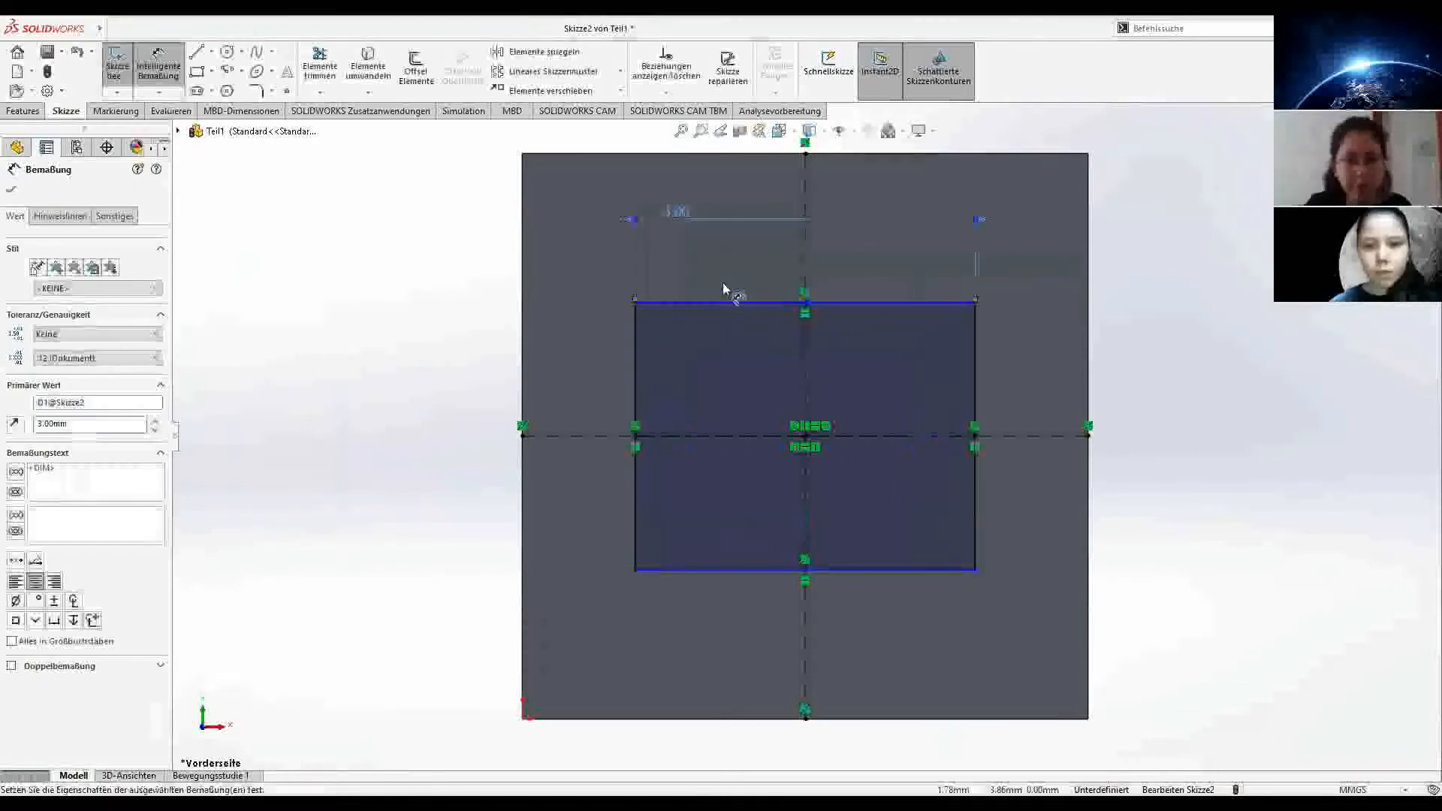
Step: Dimension the rectangle's left edge and set its height to 3 mm
left_click(636, 386)
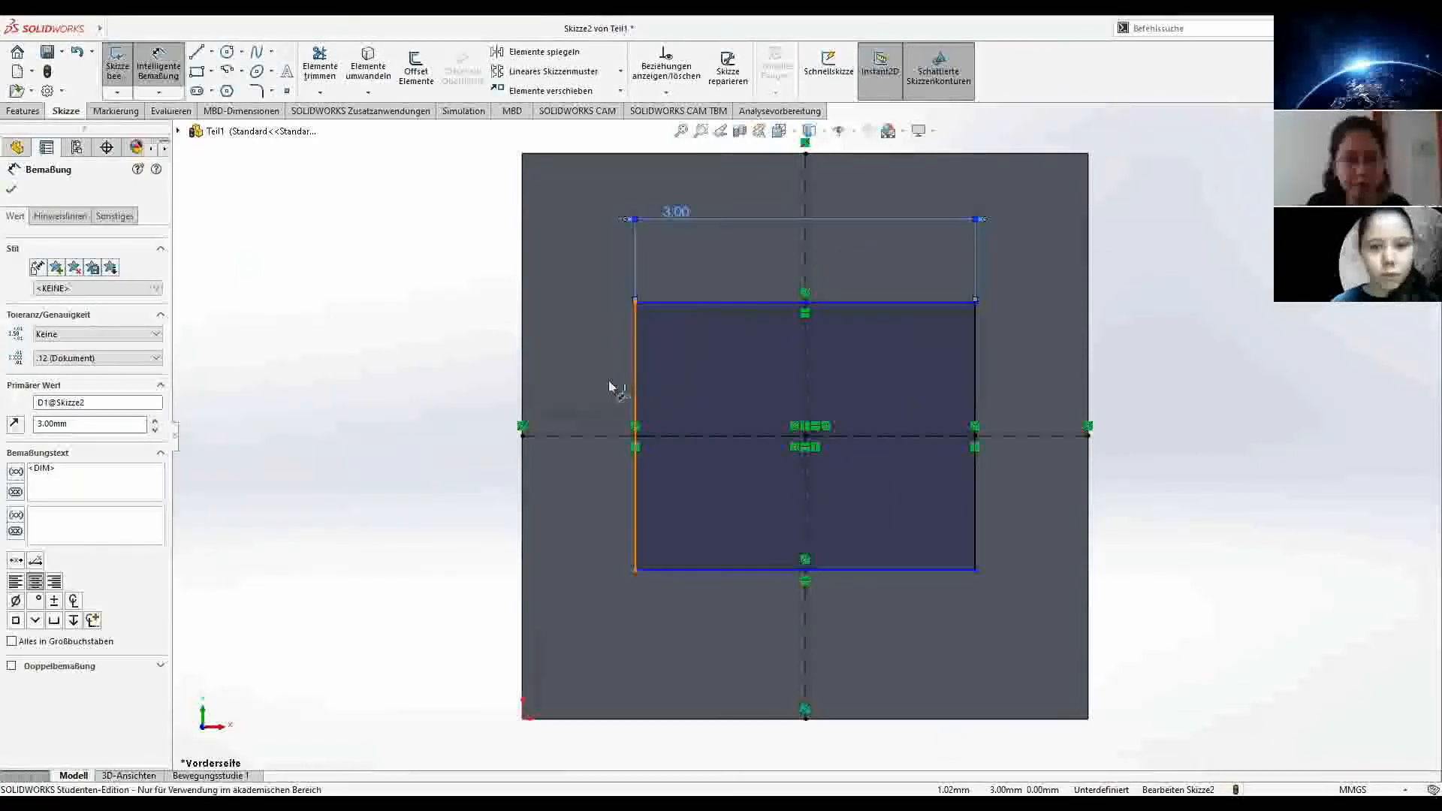
left_click(581, 383)
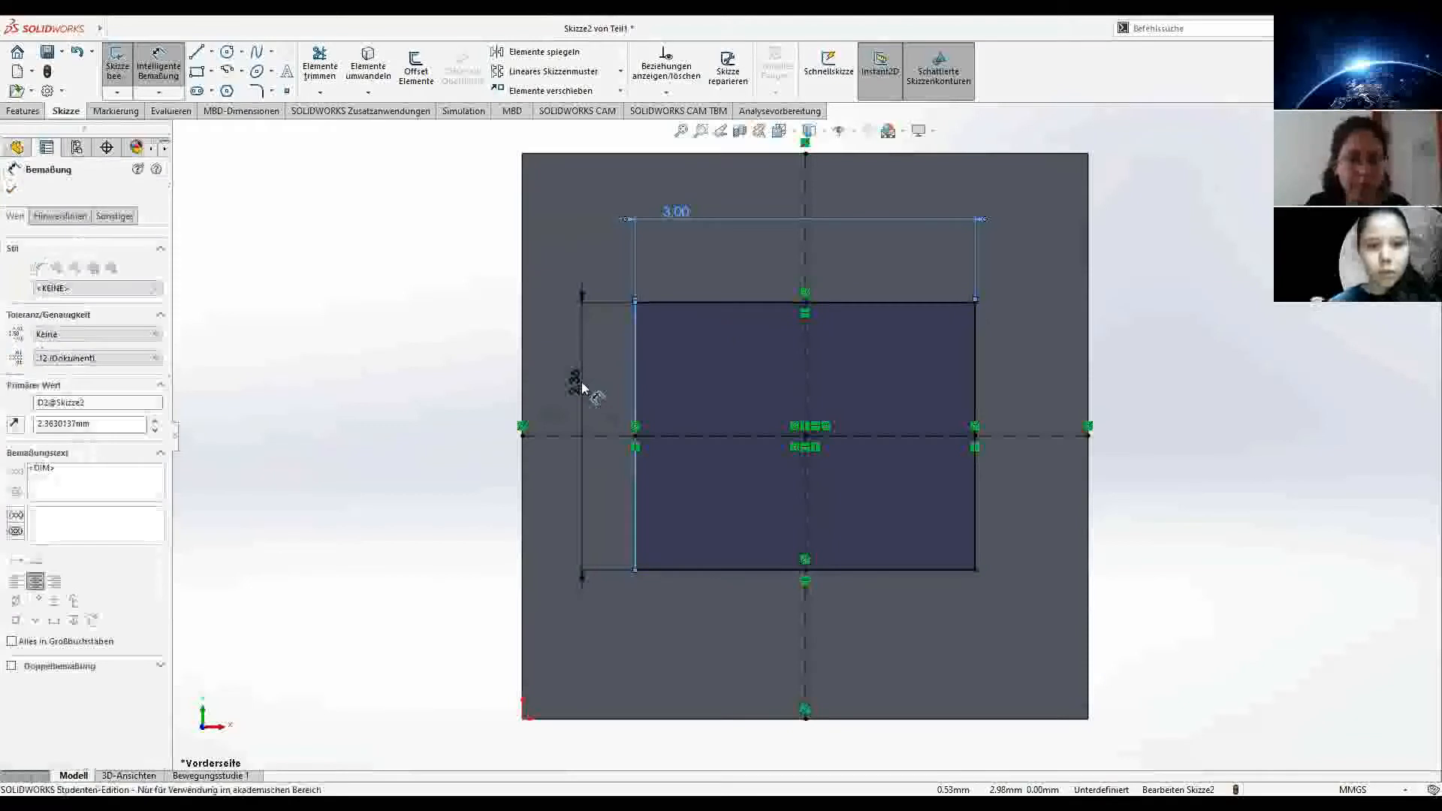
type("3")
key("Return")
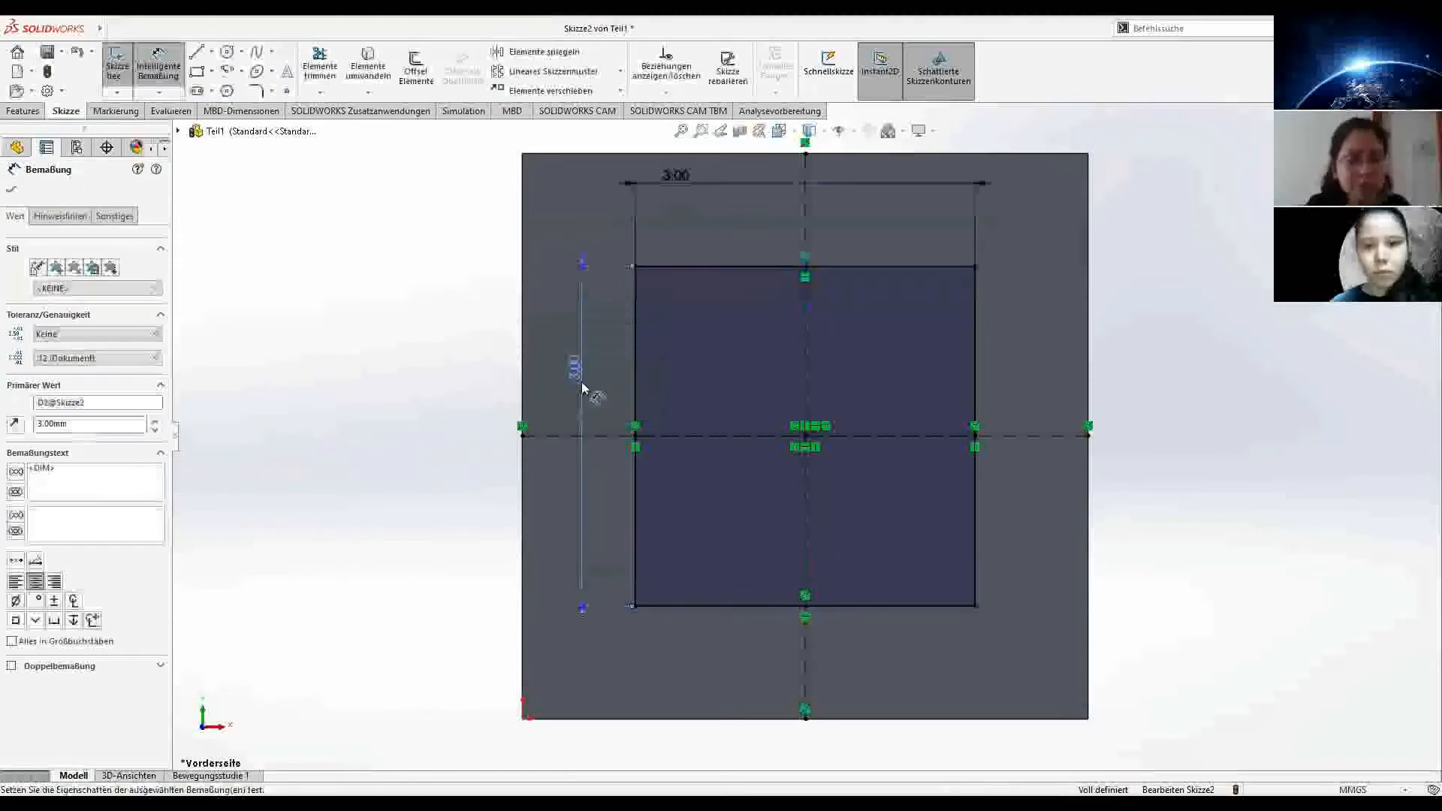
left_click(12, 189)
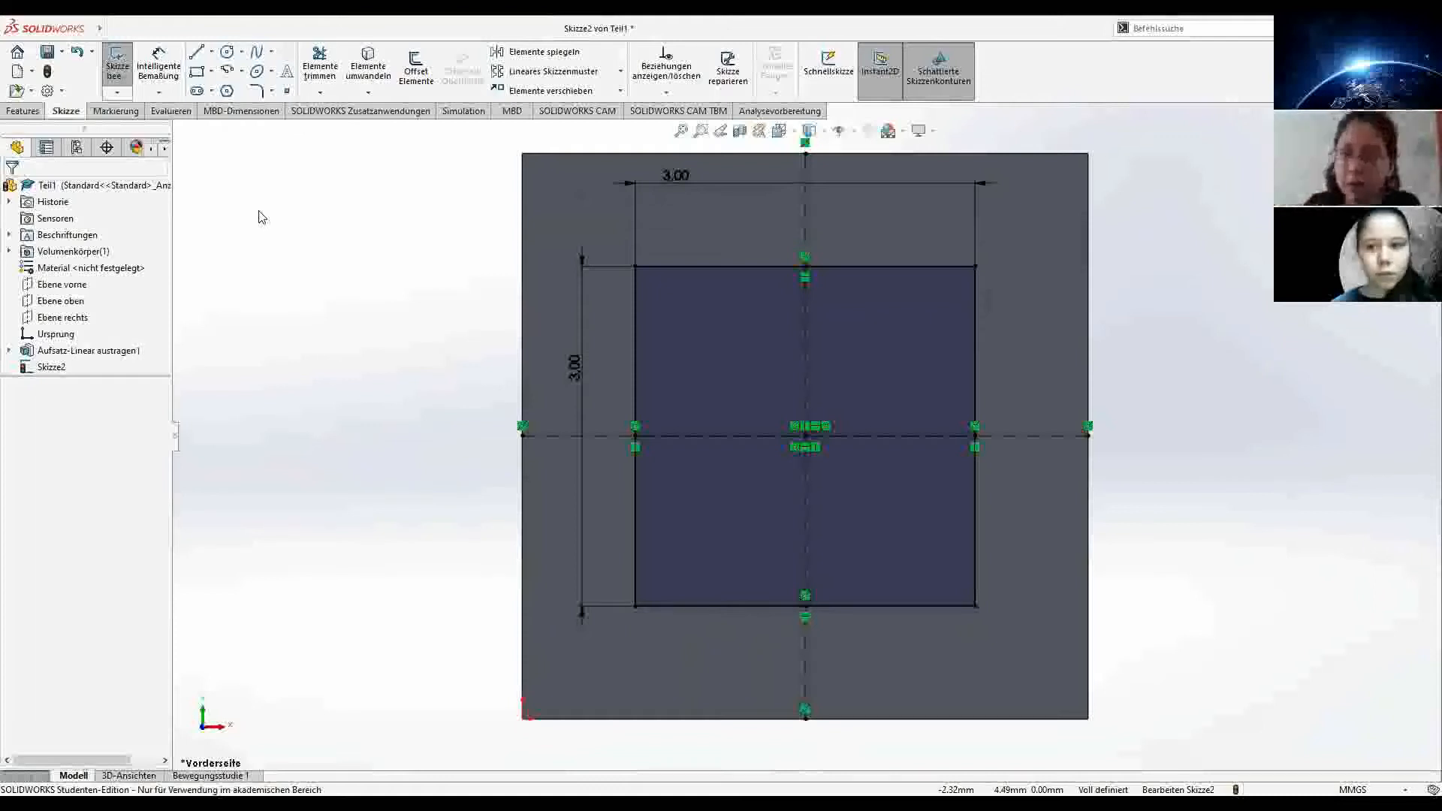
Step: Cut the centred square sketch into the cube's front face as a blind extruded cut with a depth of 1 mm
left_click(35, 114)
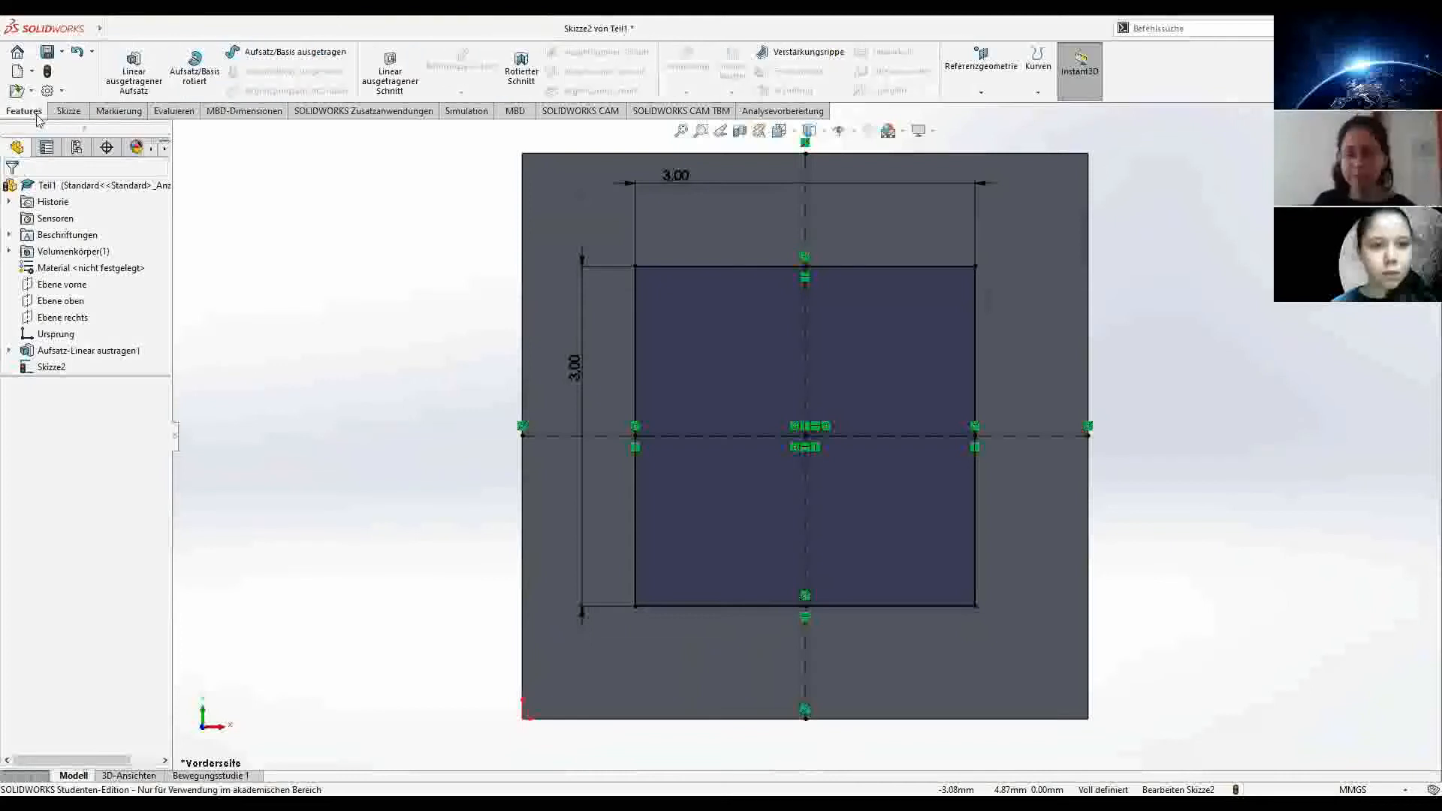
left_click(392, 80)
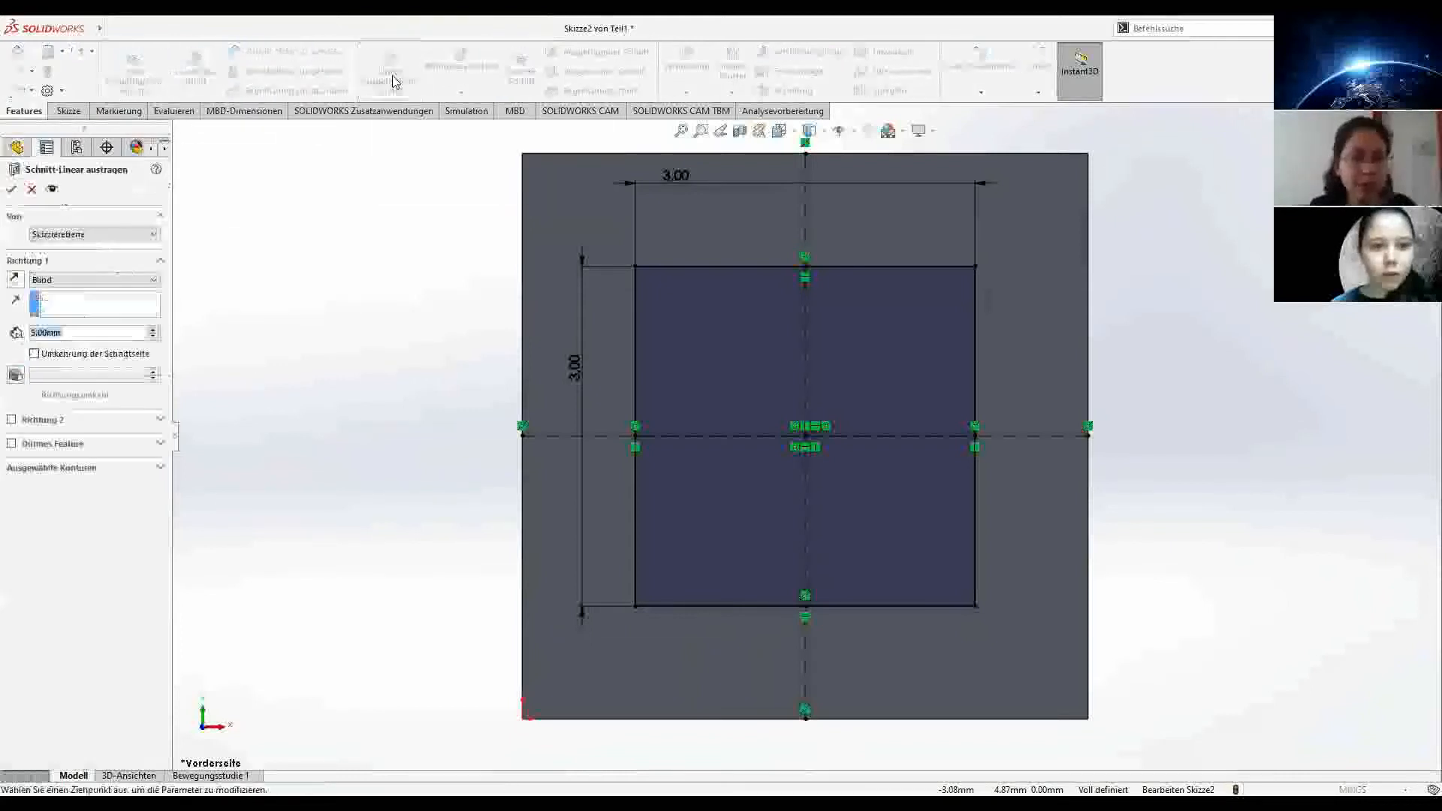
left_click(687, 377)
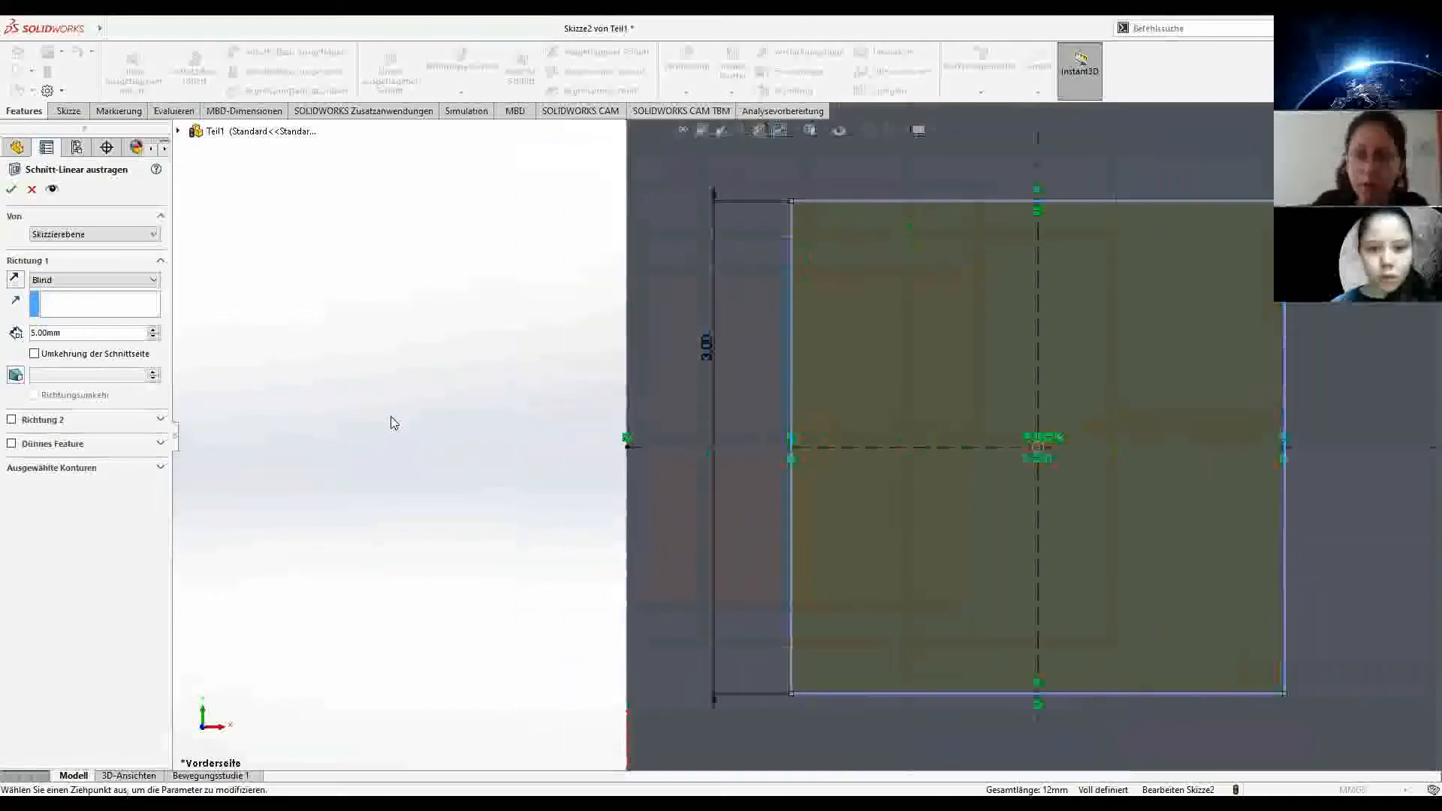
key("space")
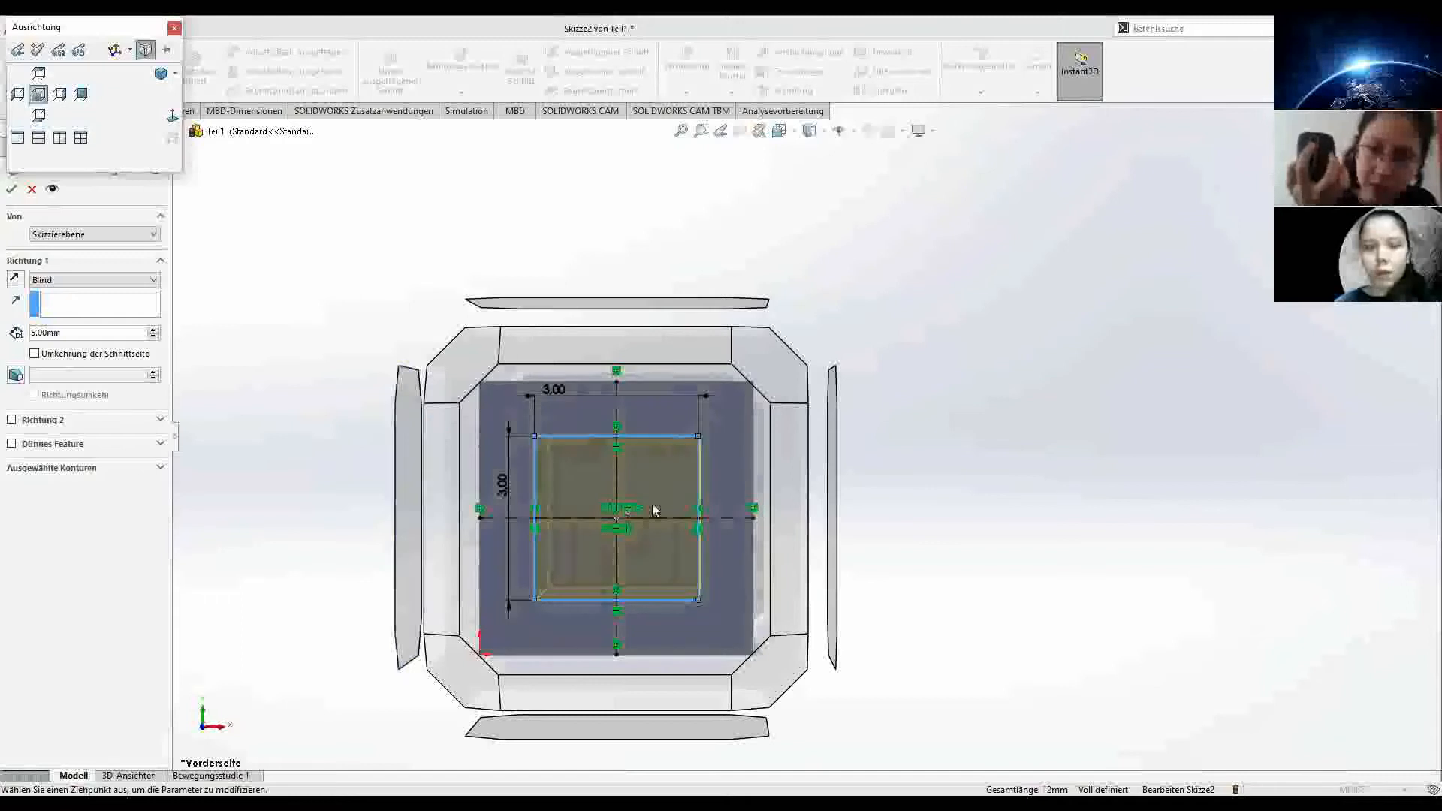
mouse_move(677, 528)
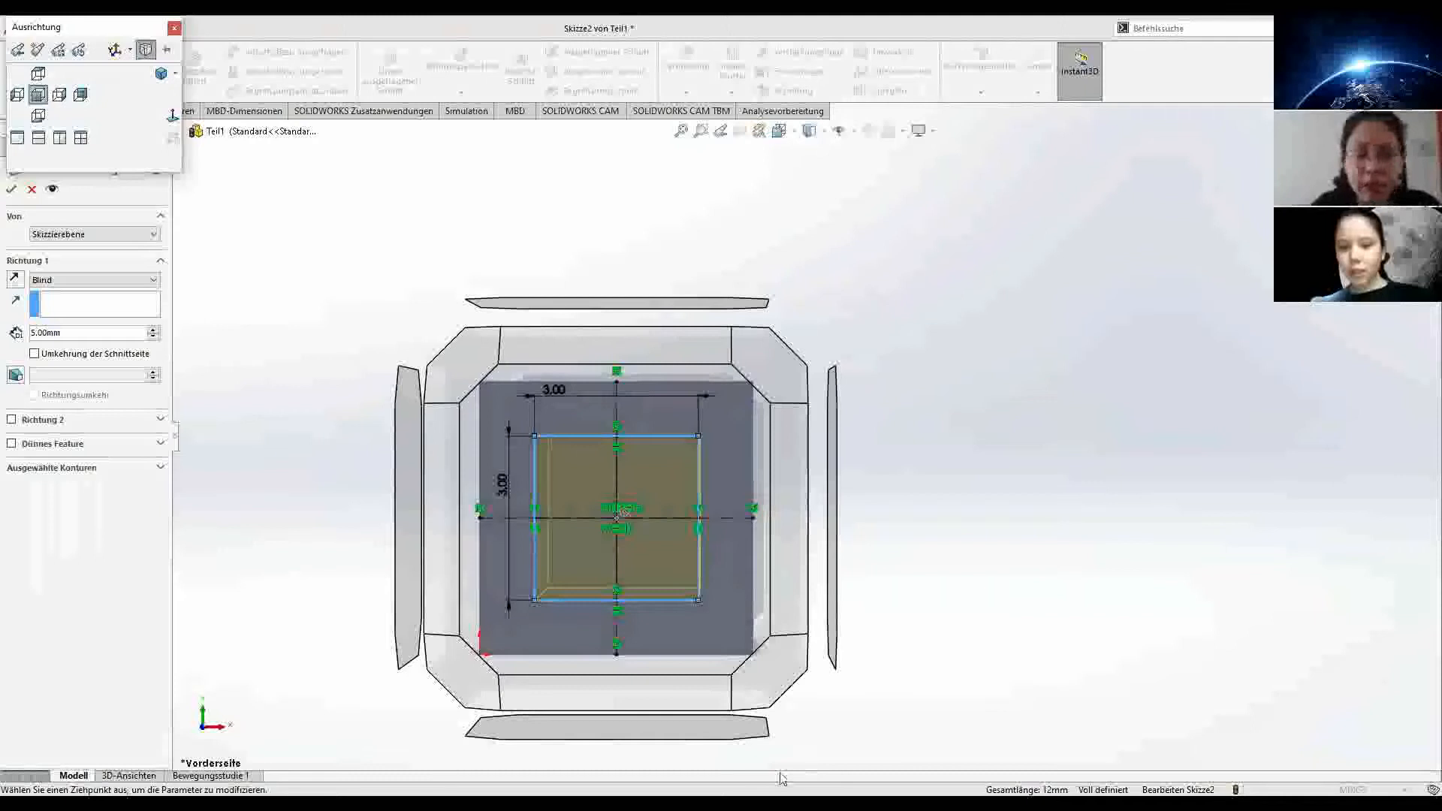
key("ctrl+8")
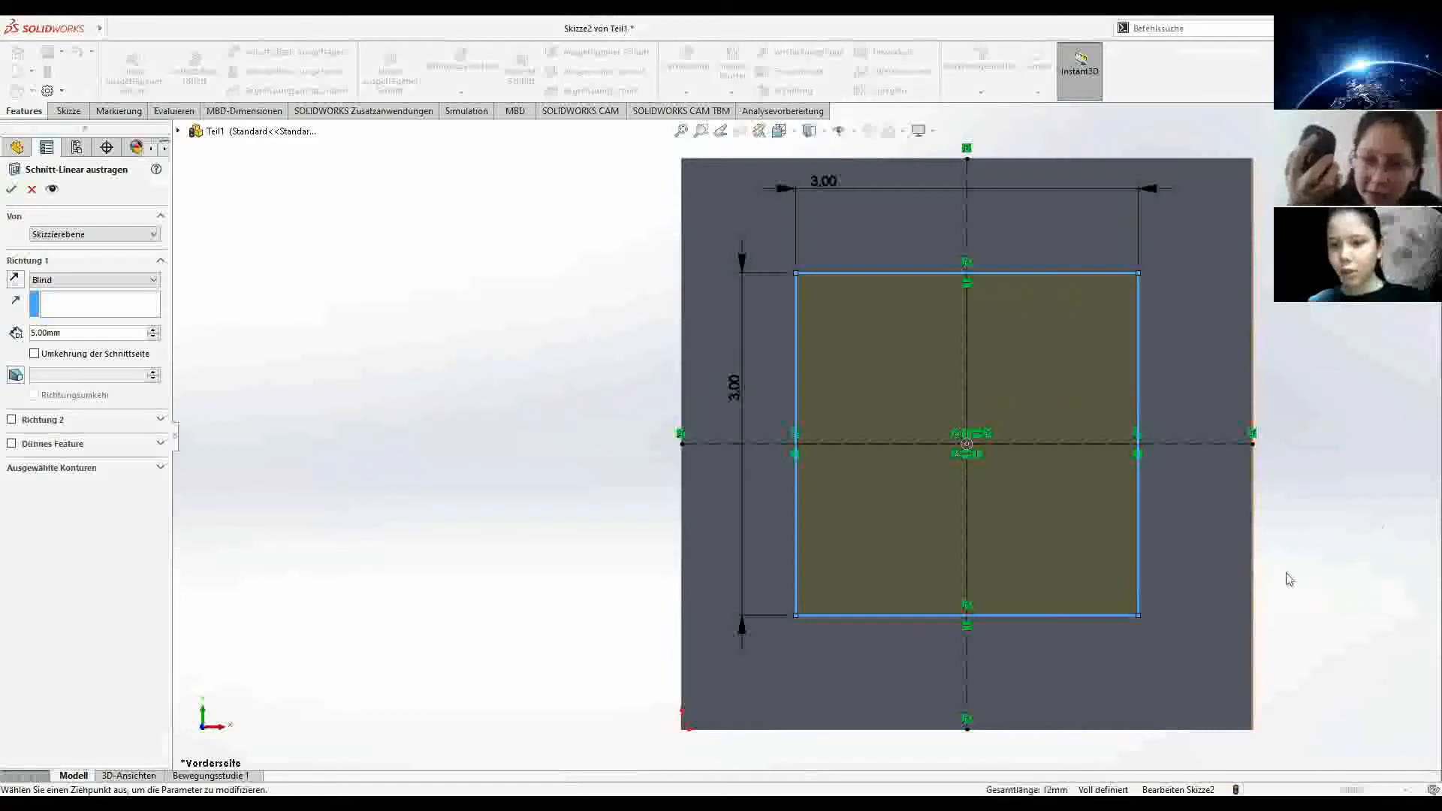
middle_click_drag(1172, 567, 1083, 614)
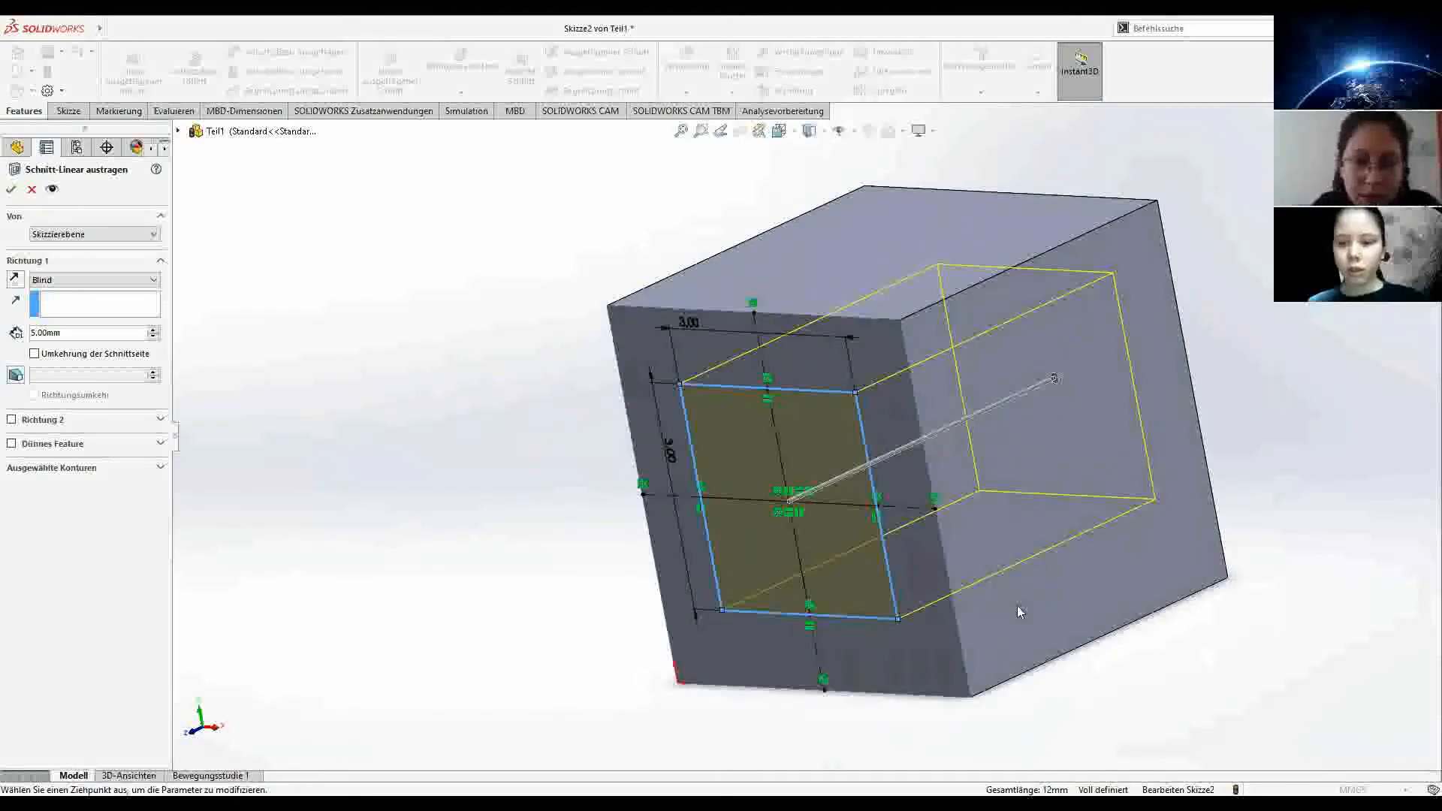
mouse_move(999, 630)
middle_mouse_down()
mouse_move(955, 645)
mouse_move(1029, 610)
mouse_move(1055, 578)
middle_mouse_up()
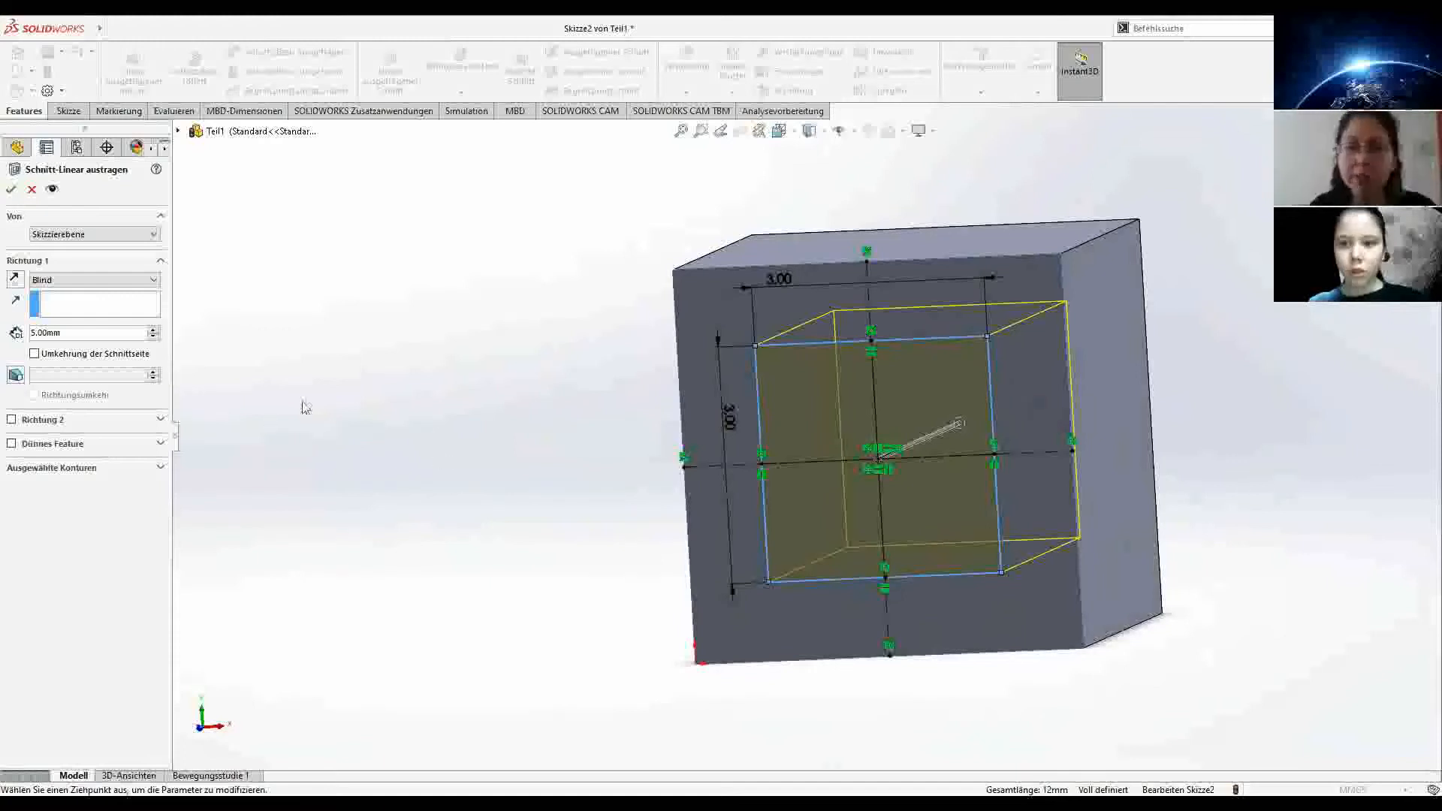
double_click(60, 331)
key("BackSpace")
type("1")
key("Return")
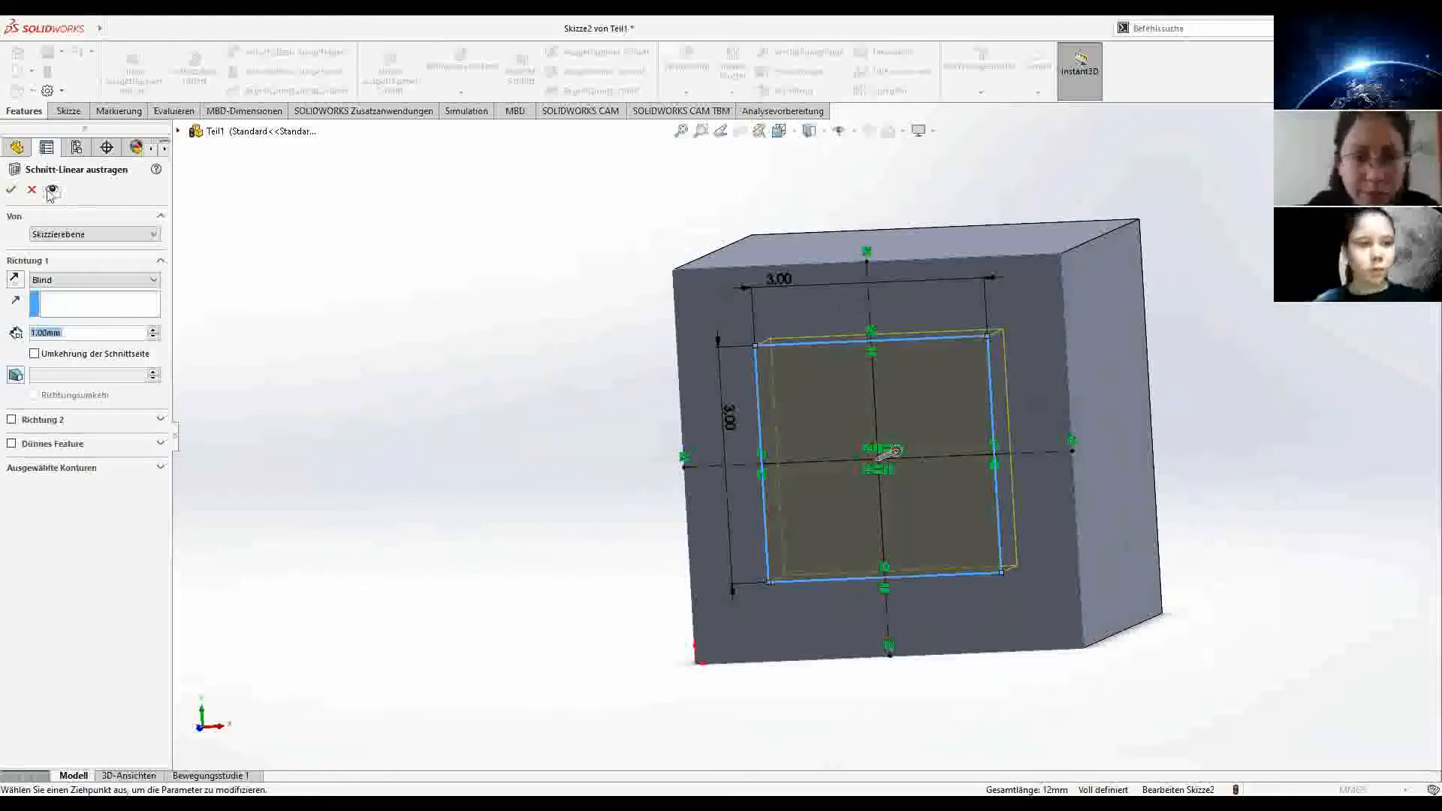
left_click(11, 190)
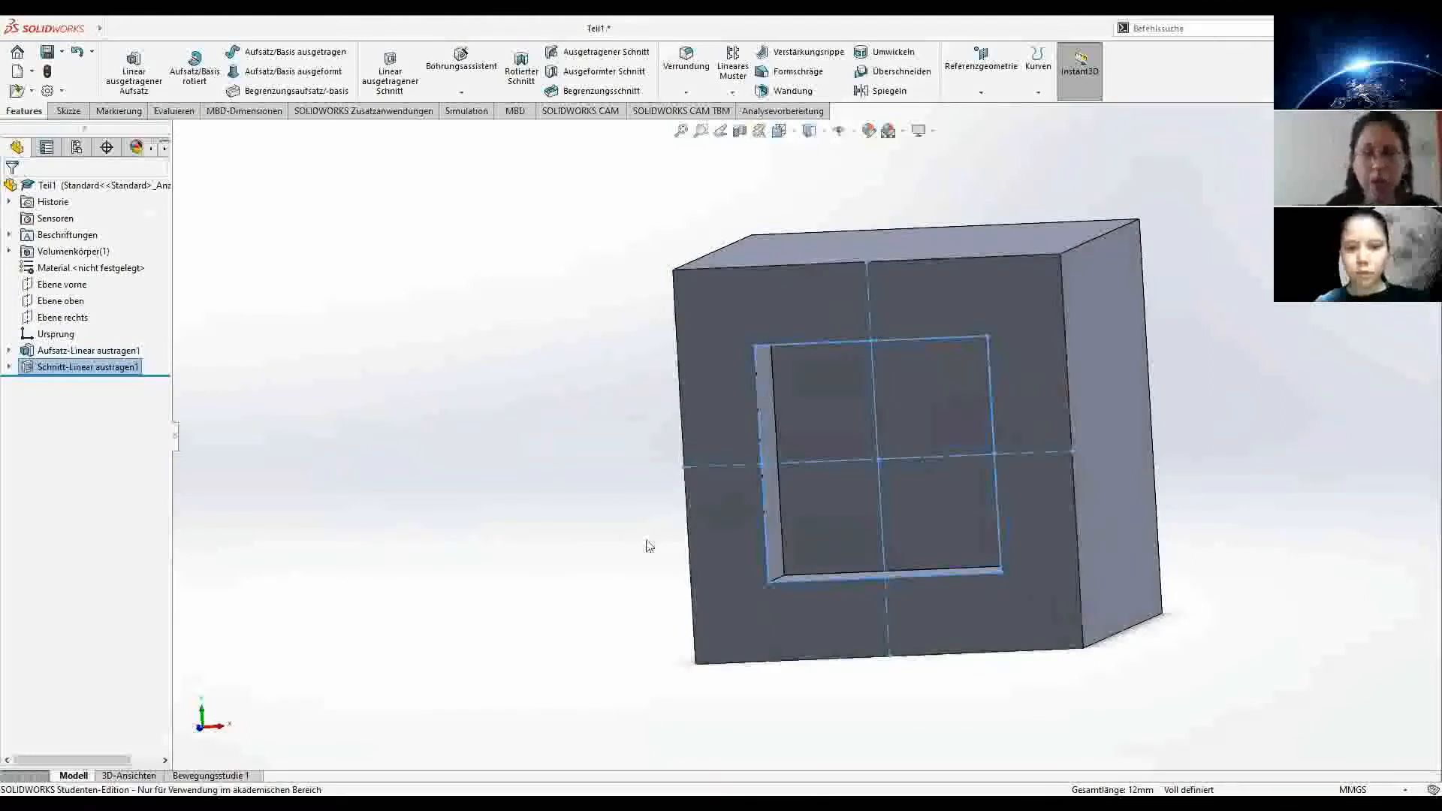
Step: Start a new sketch on the cube's right side face and orient the view straight onto that face
middle_click_drag(631, 551, 583, 567)
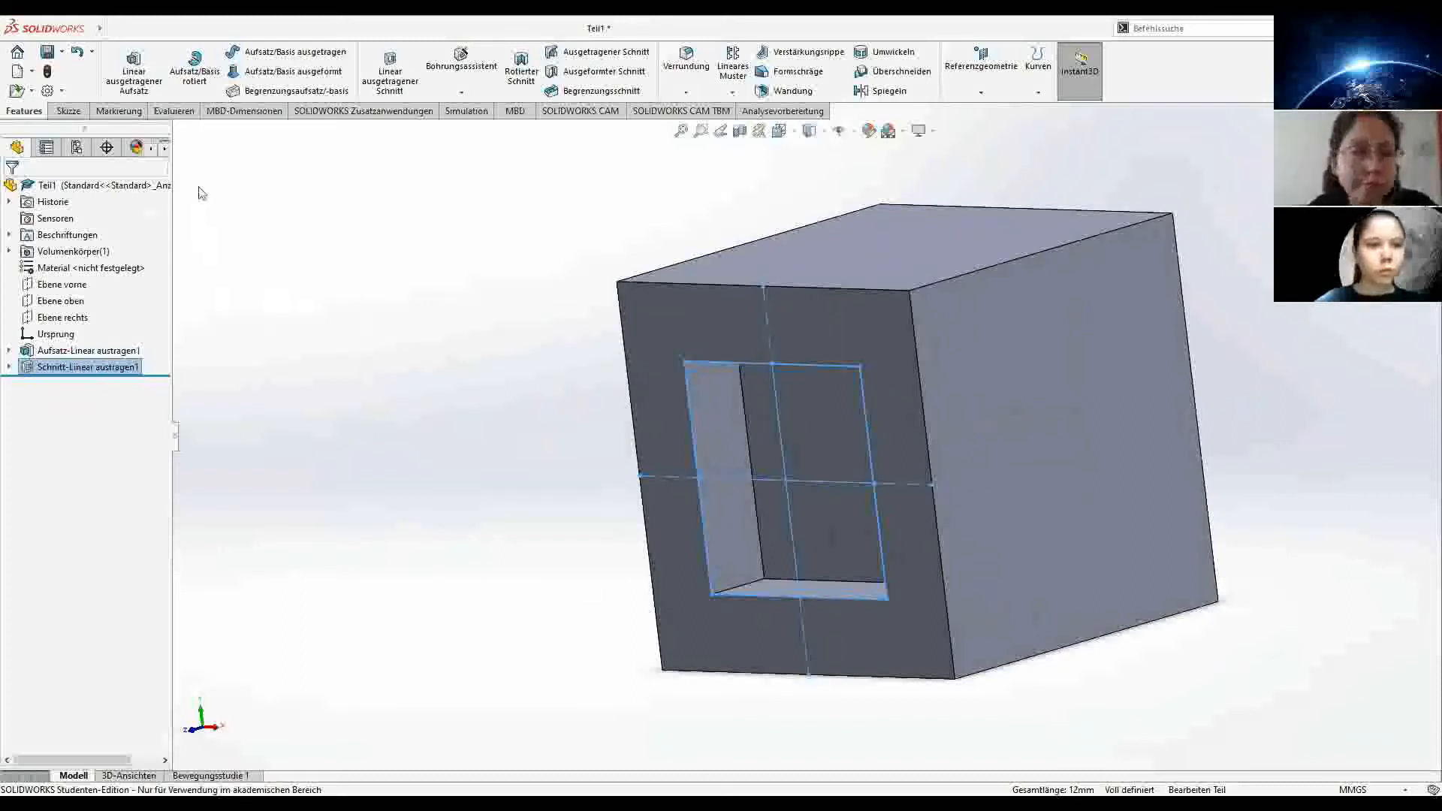
left_click(70, 112)
left_click(117, 69)
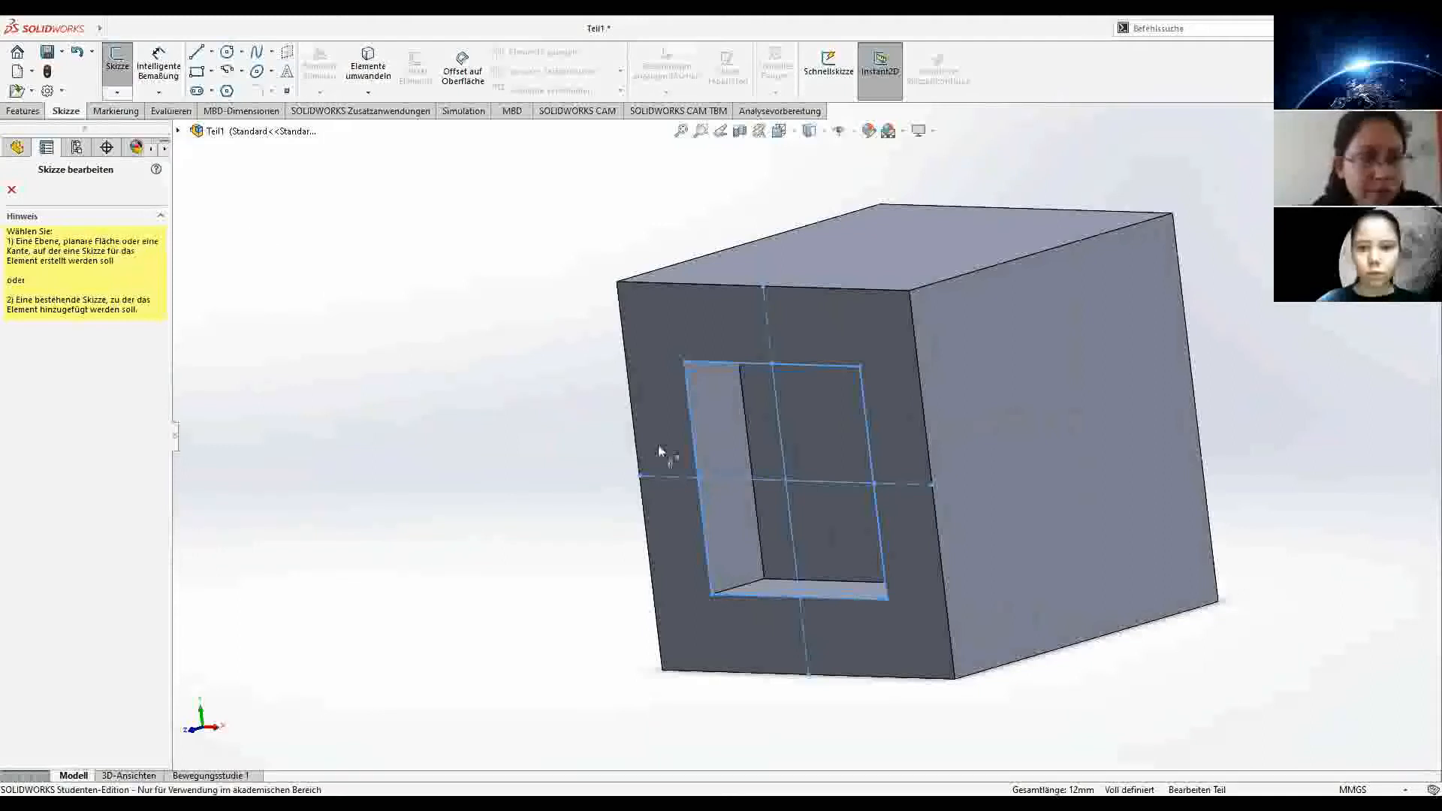
left_click(1014, 495)
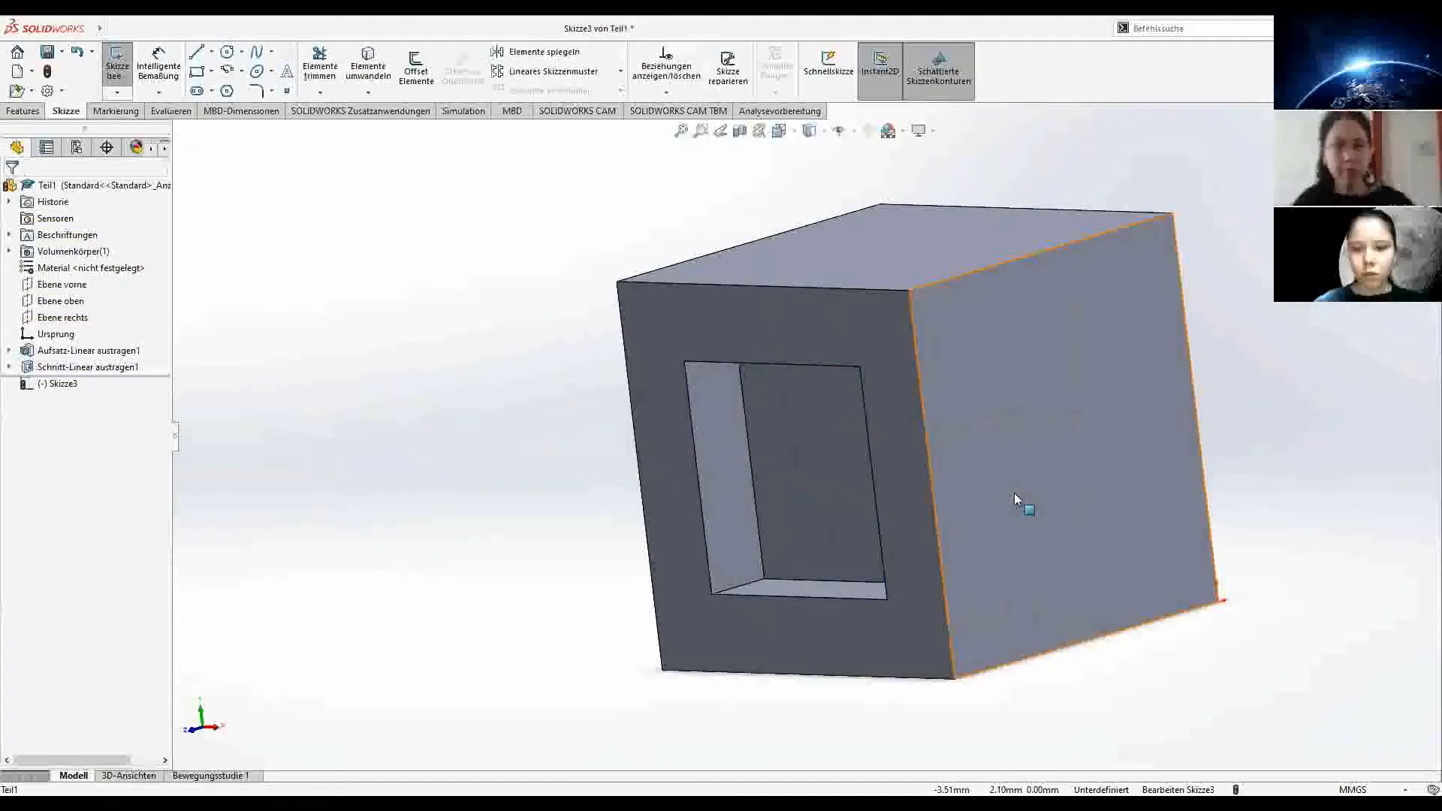
key("space")
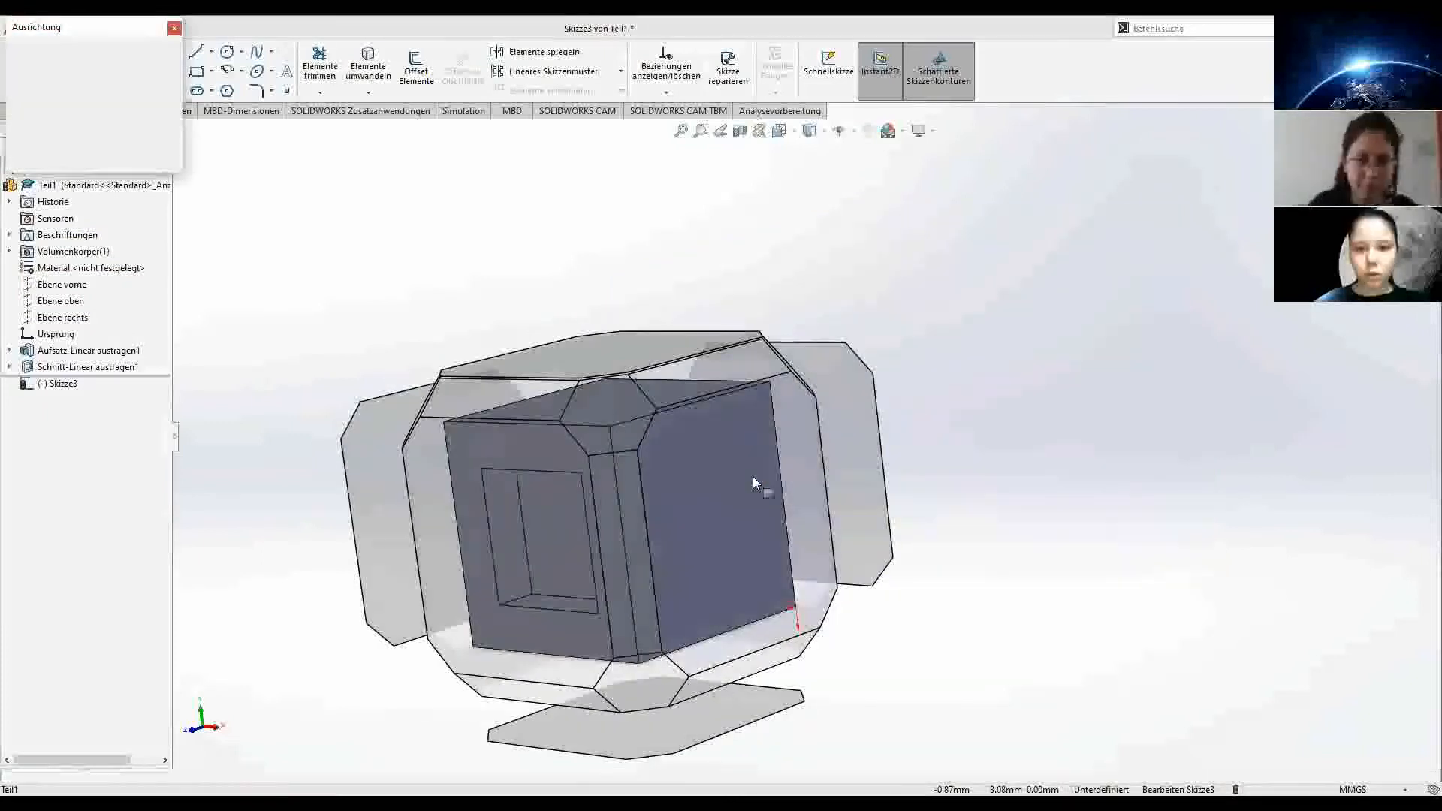
left_click(753, 476)
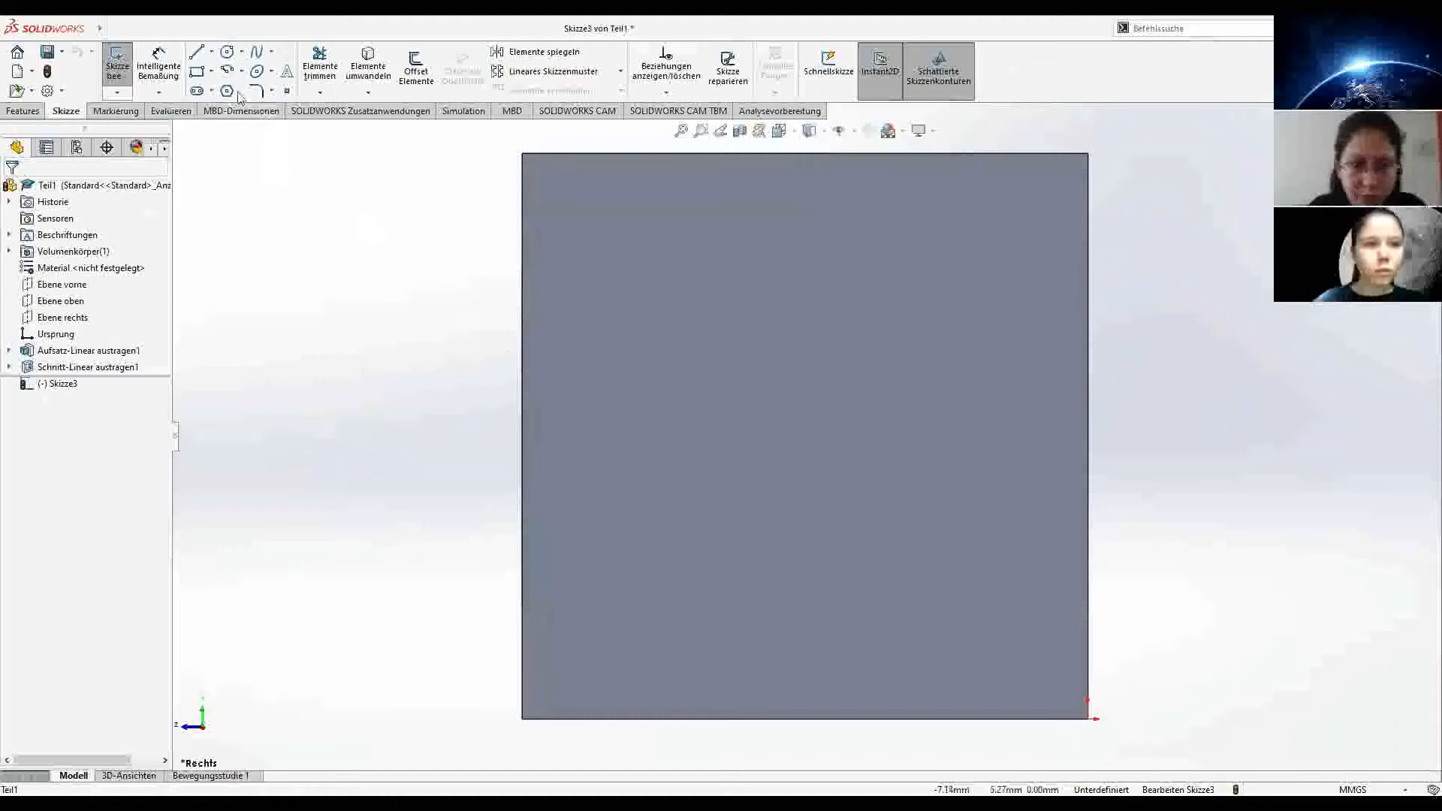
left_click(225, 57)
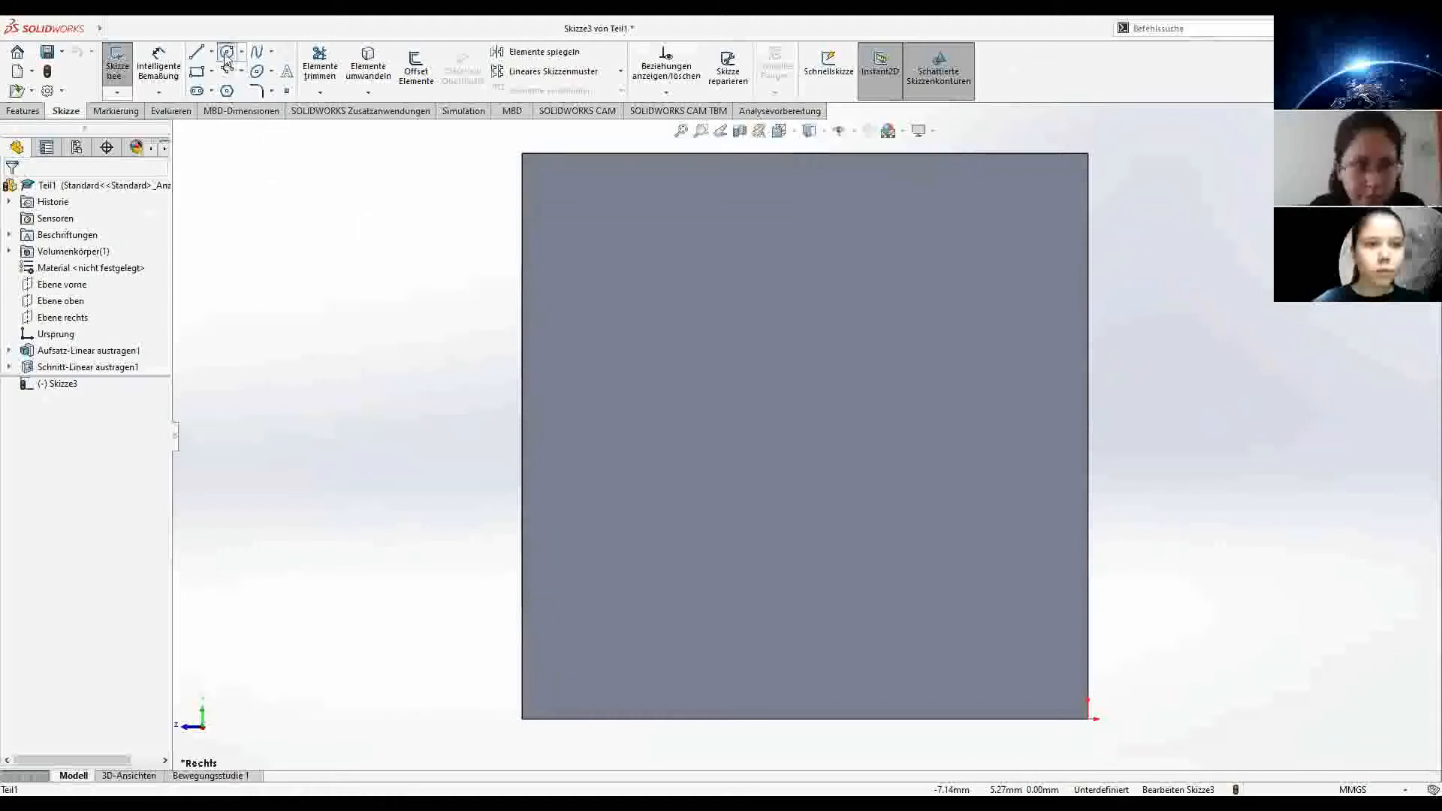
left_click(589, 217)
left_click(654, 254)
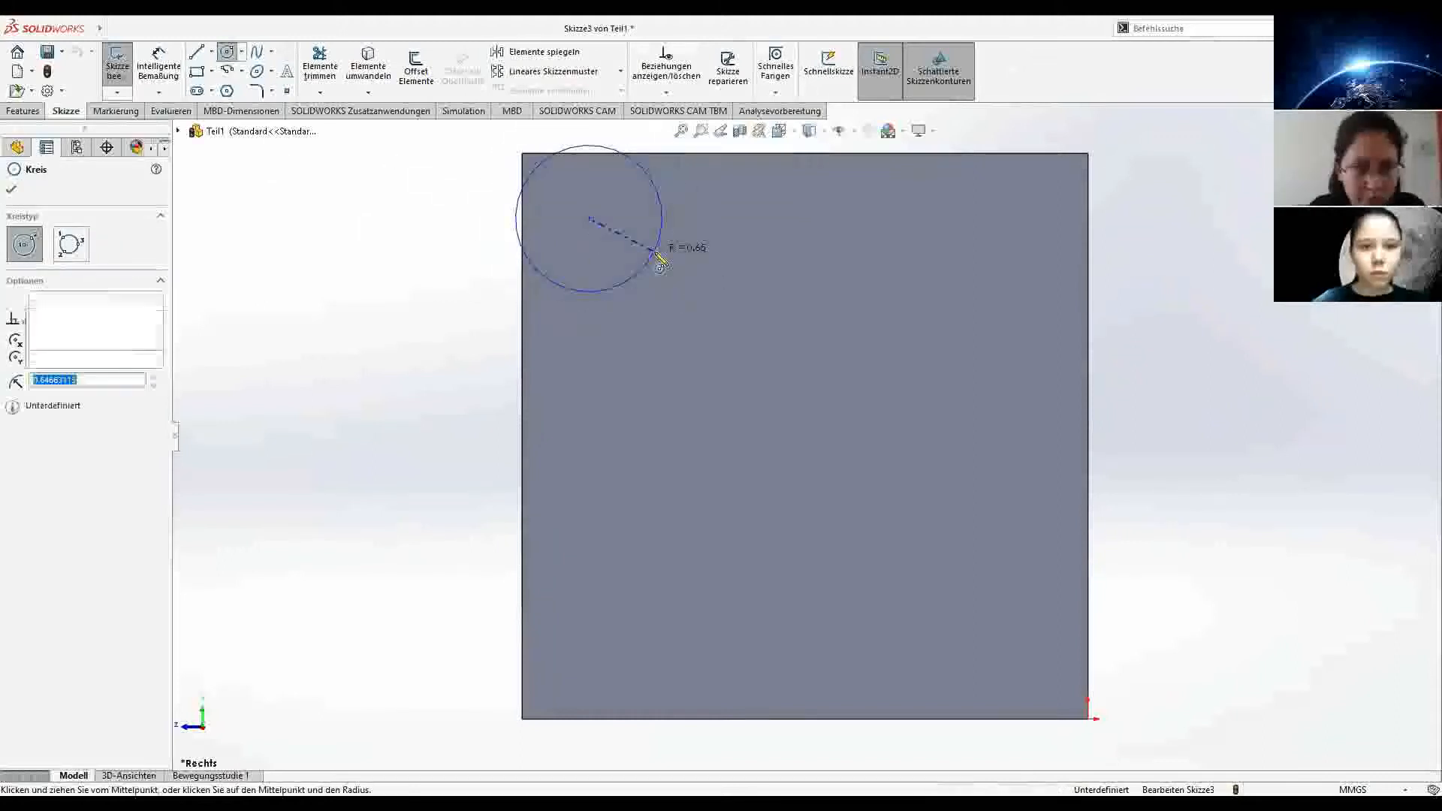
middle_click_drag(655, 272, 814, 275)
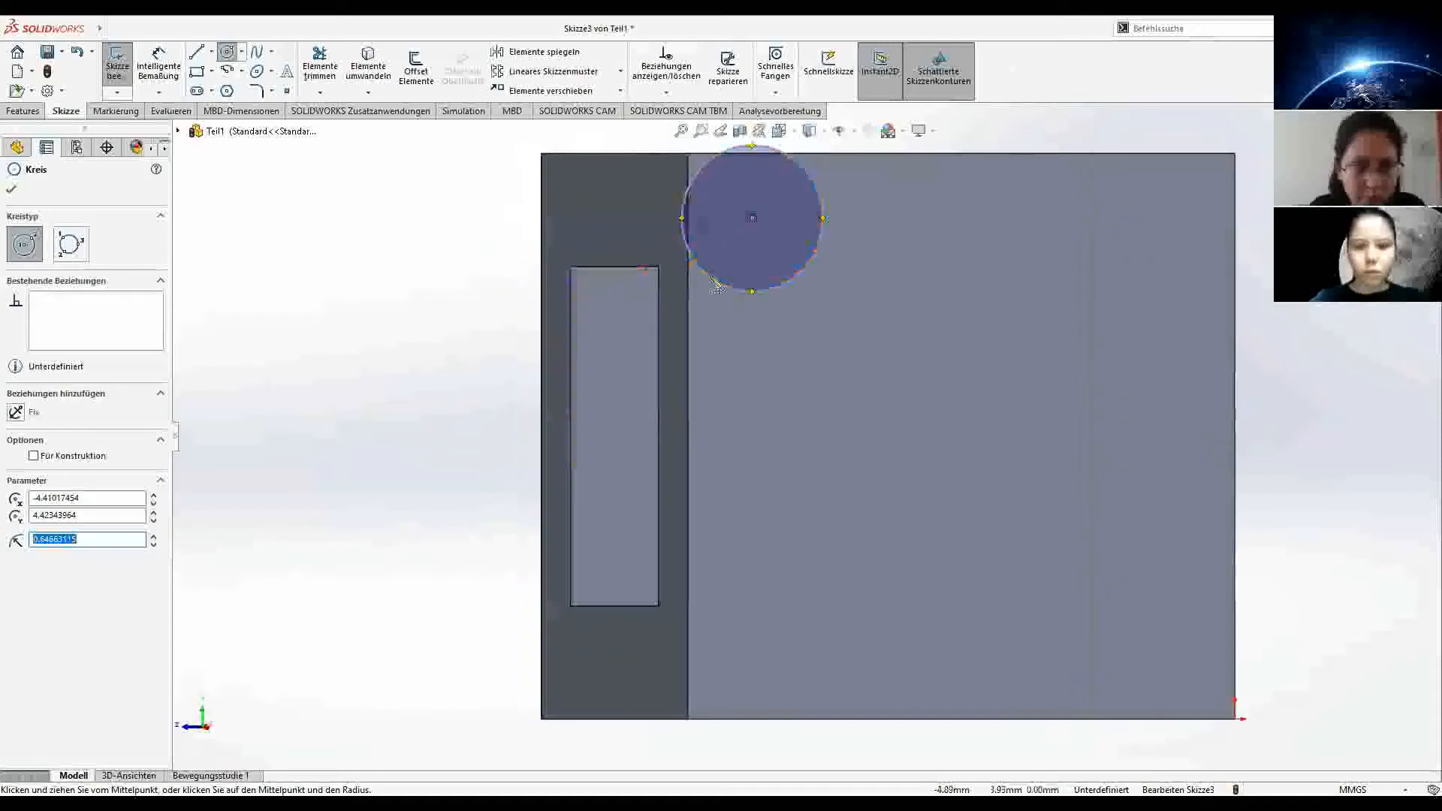
type("1")
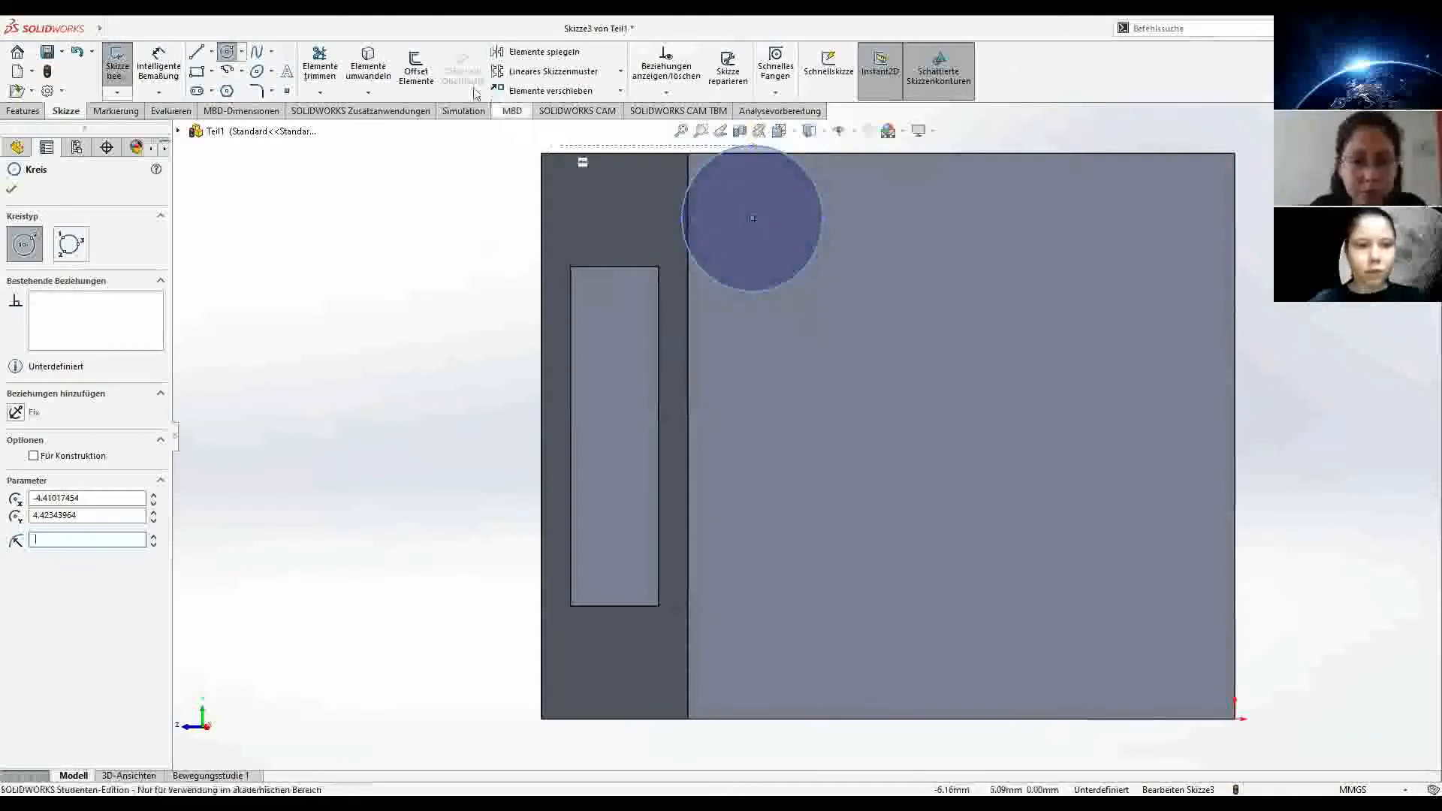
left_click(323, 66)
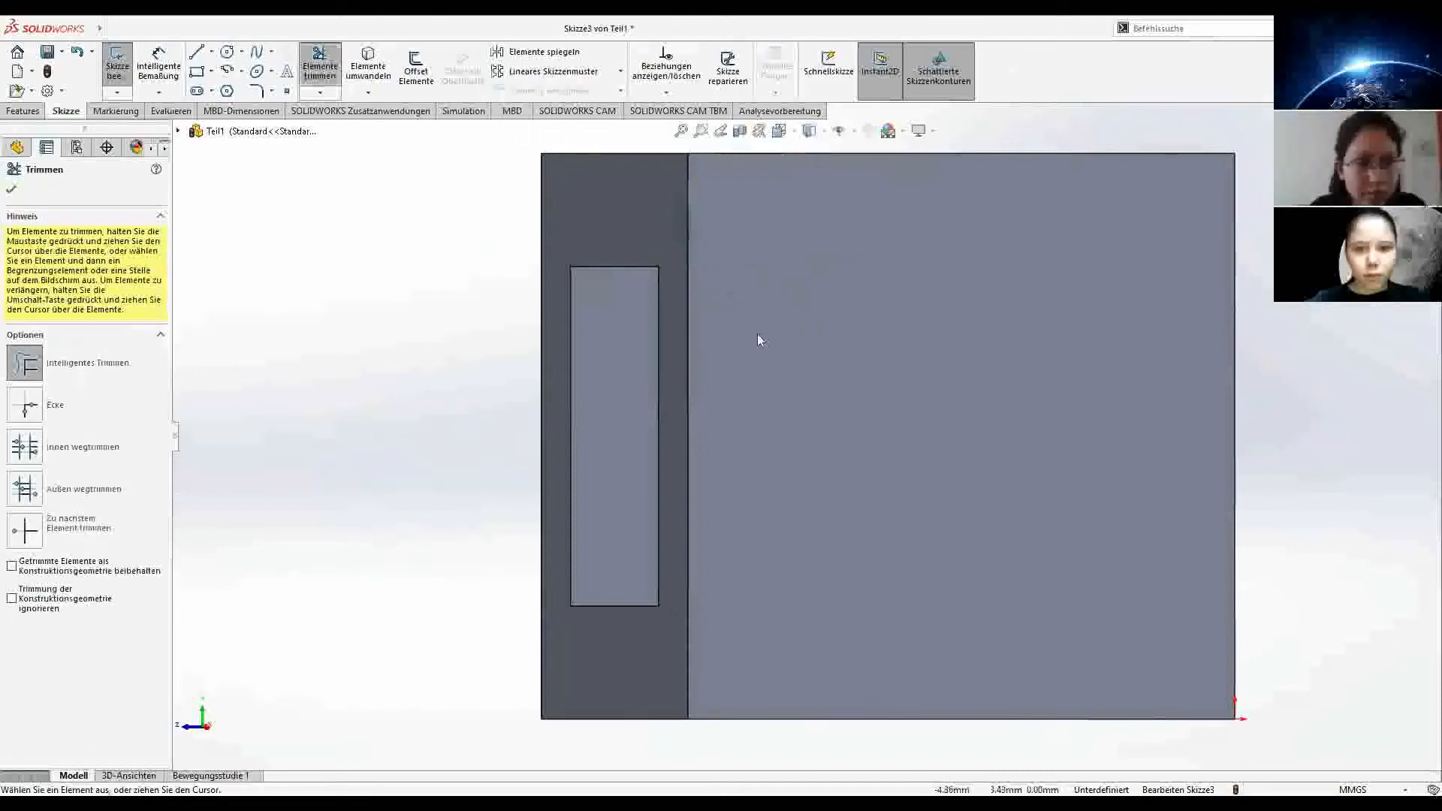
left_click(11, 188)
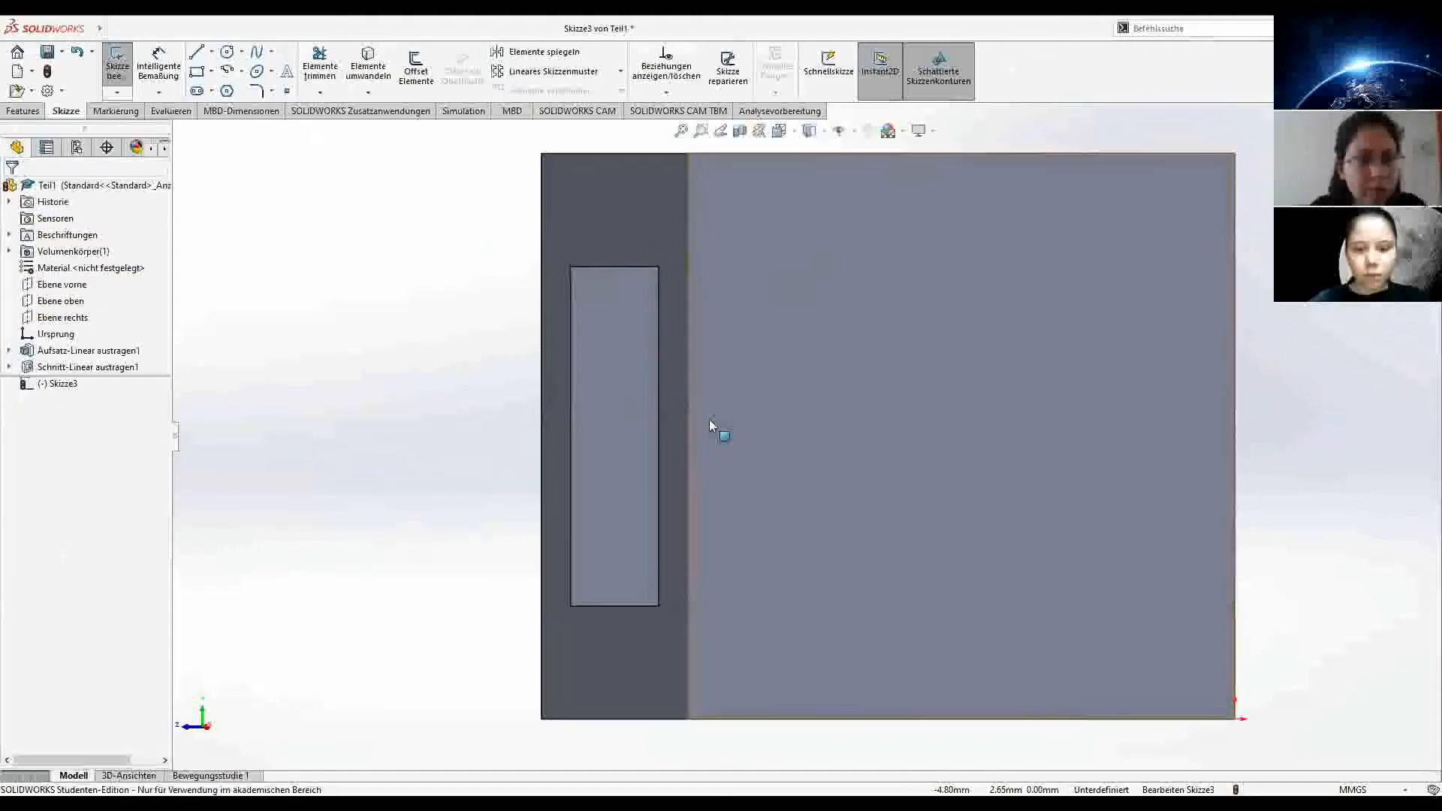
Step: Orient the view straight onto the right side face and sketch a circle of about 0.43 mm radius near the face's upper-left corner
key("space")
left_click(658, 476)
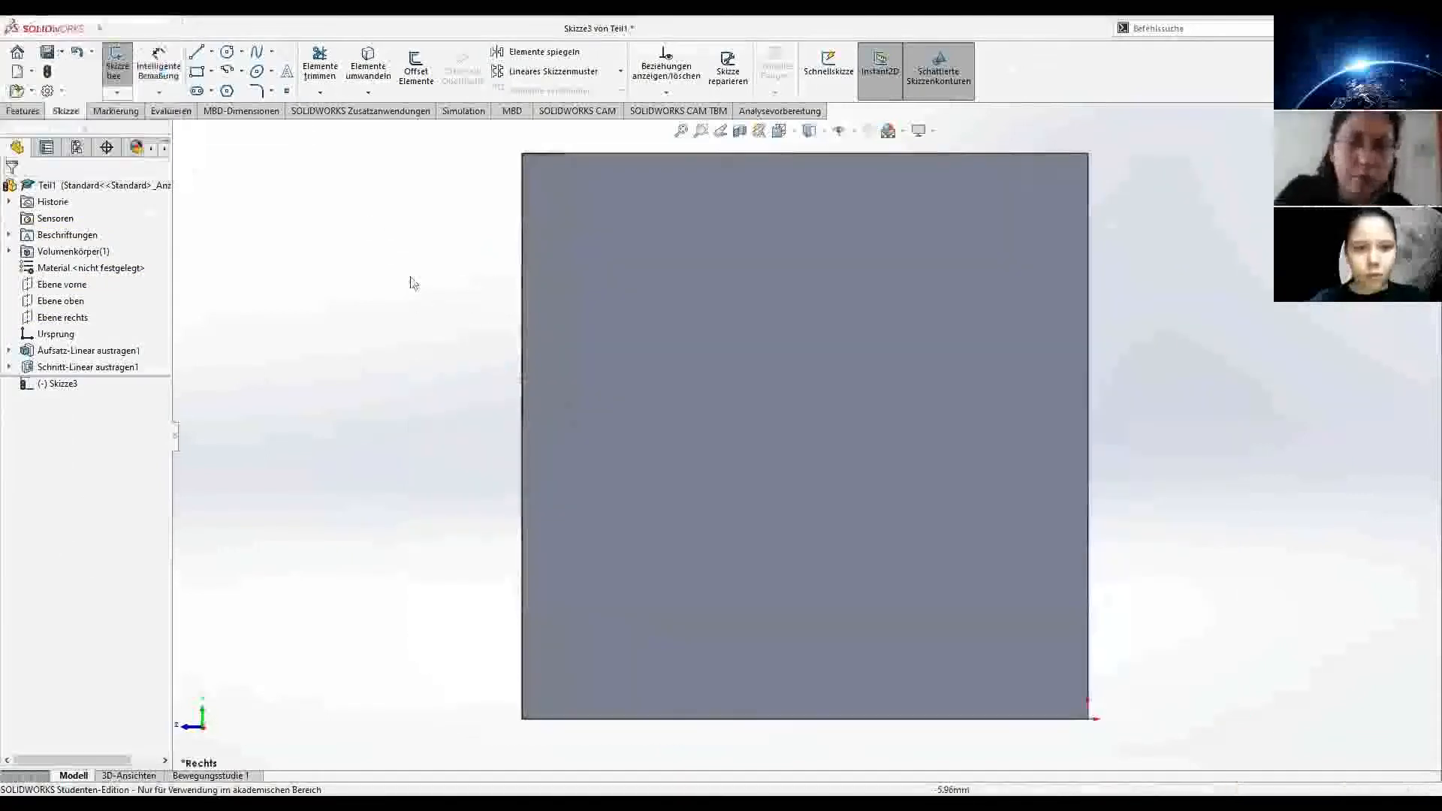
left_click(227, 51)
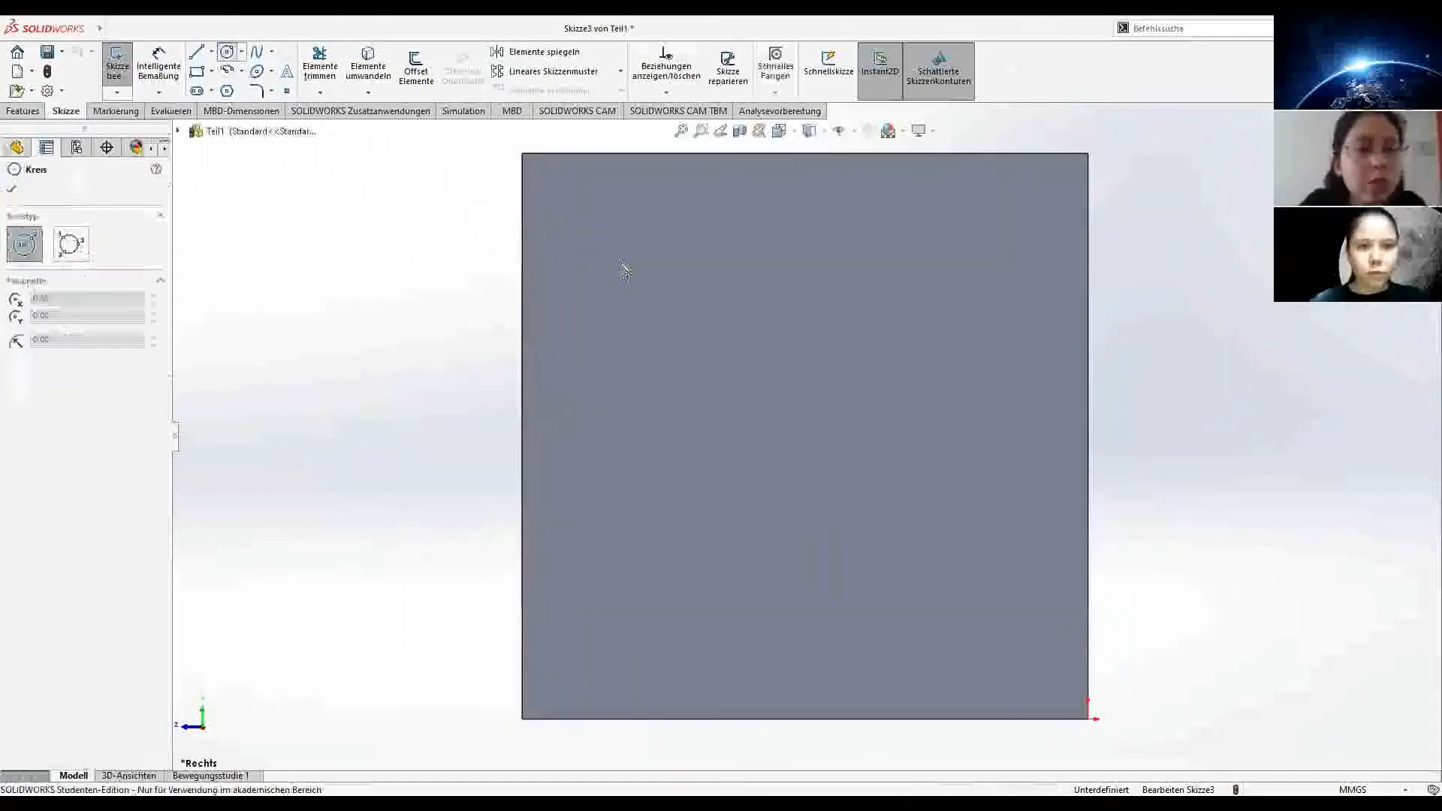
left_click(641, 270)
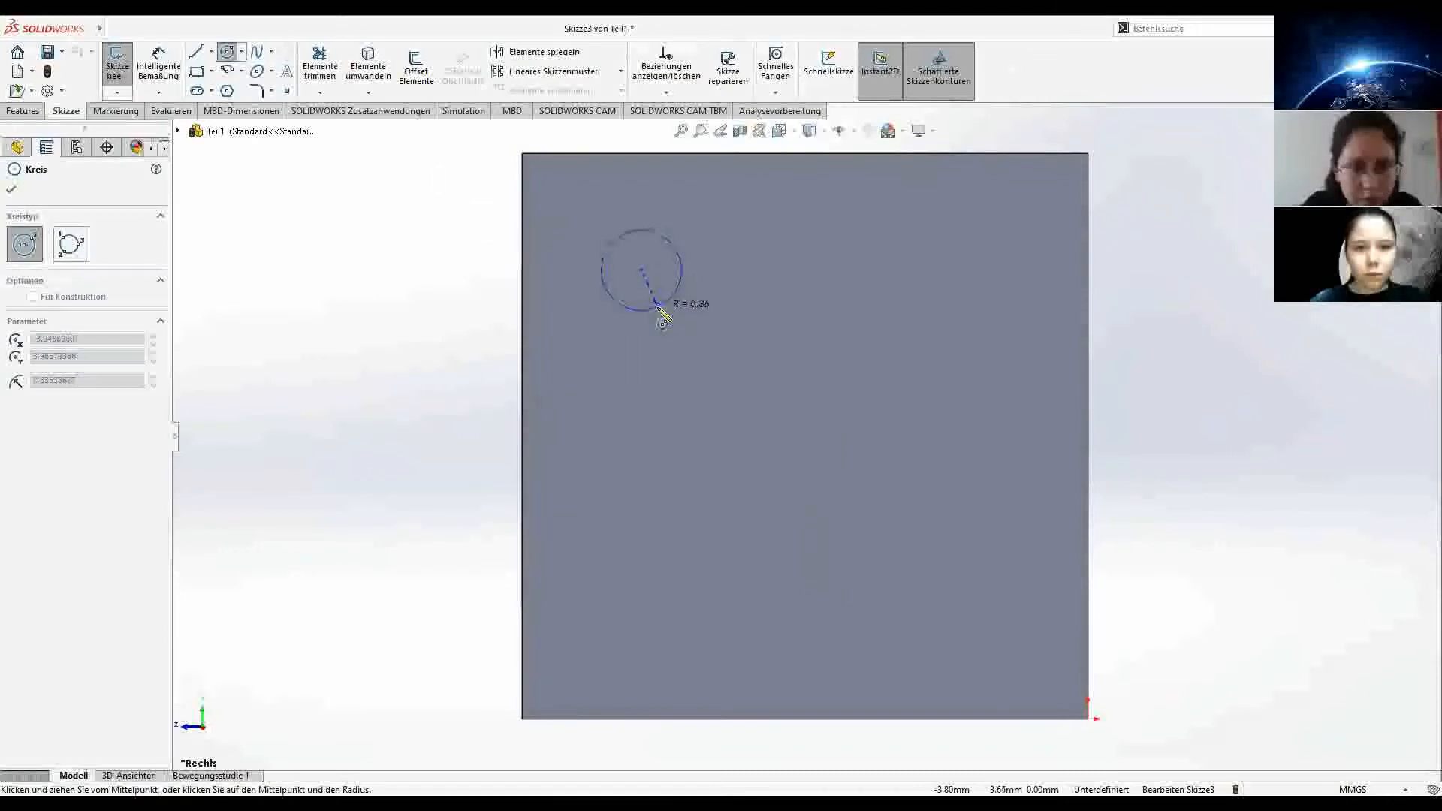
left_click(663, 319)
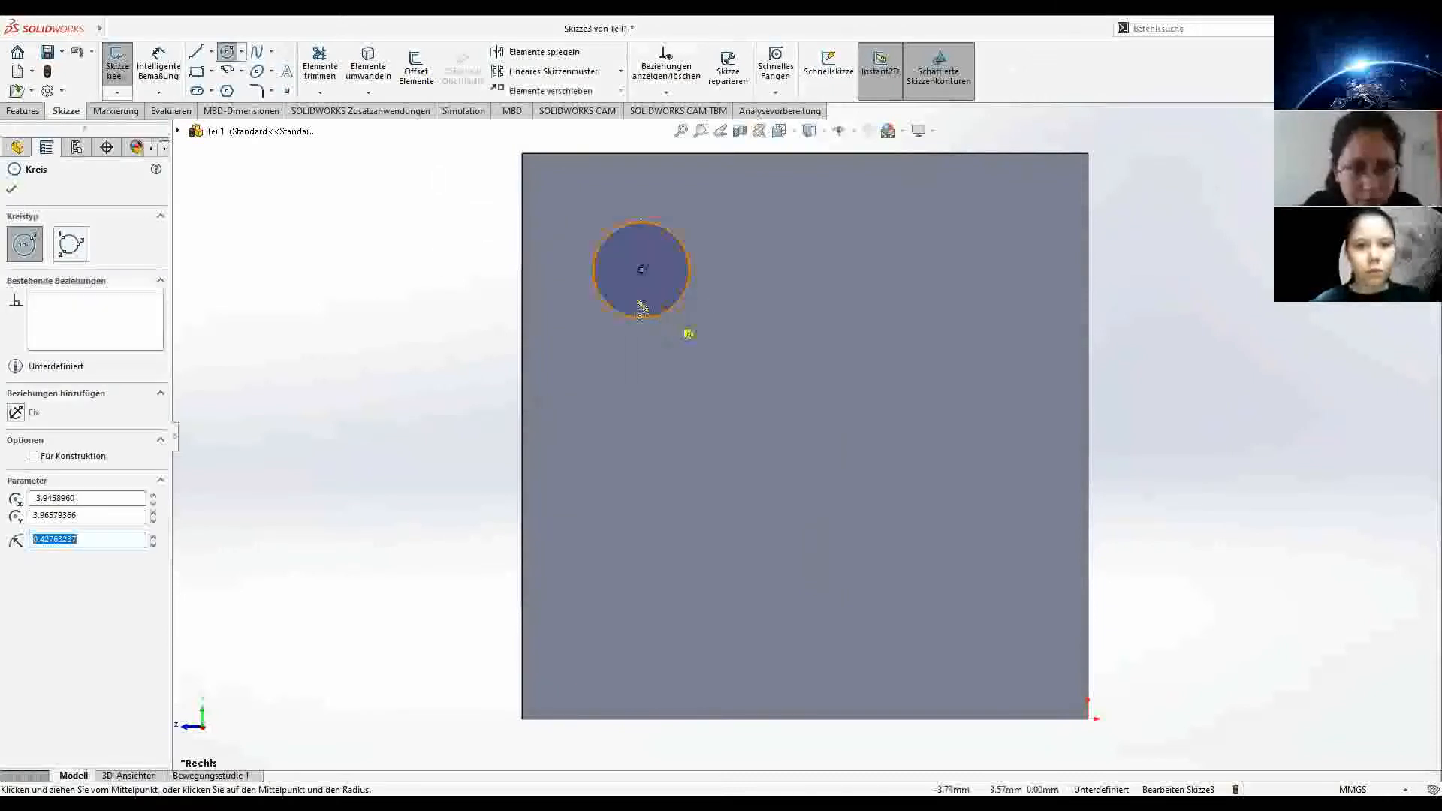
left_click(11, 189)
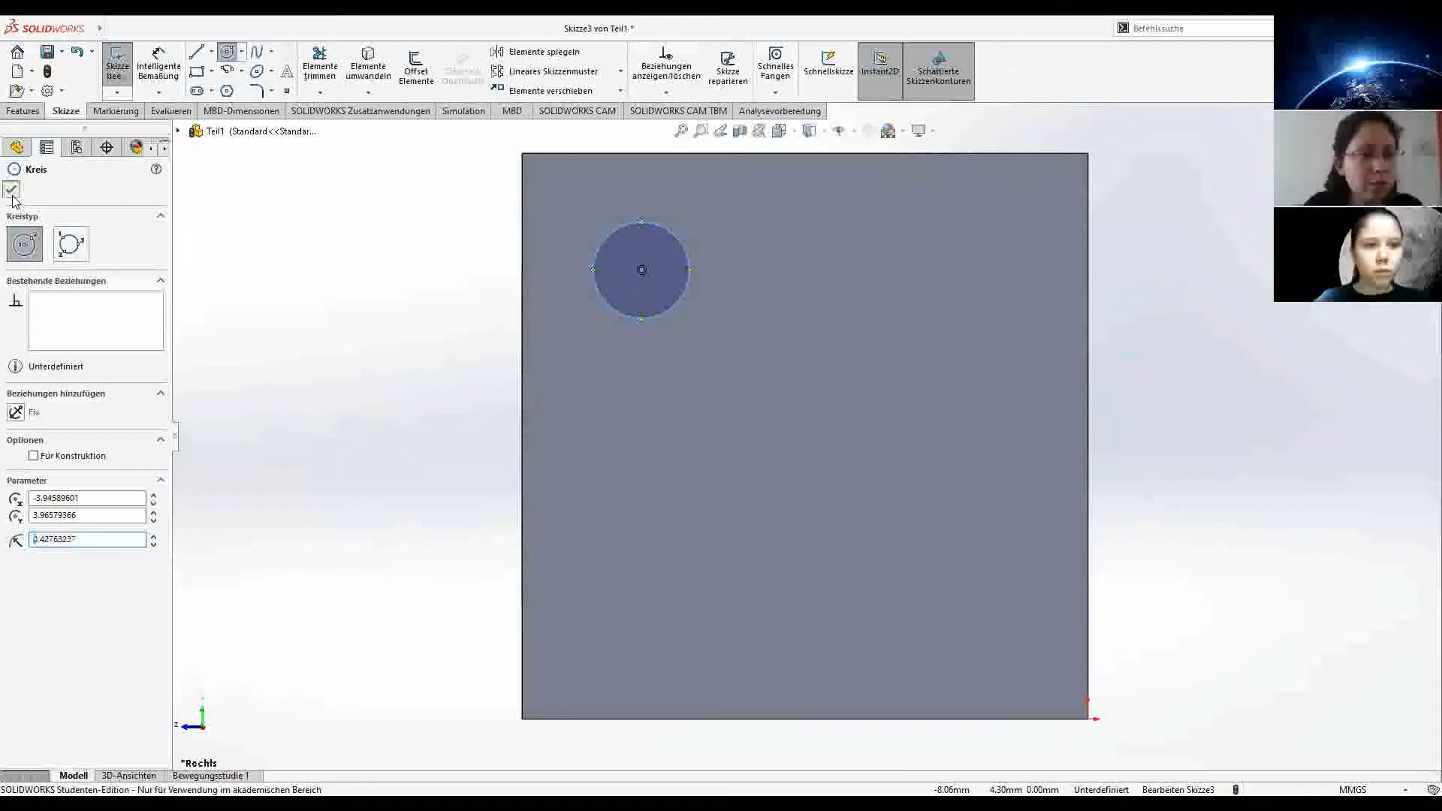
Step: Sketch a second circle of about 0.44 mm radius near the face's upper-right corner
left_click(229, 57)
left_click(968, 250)
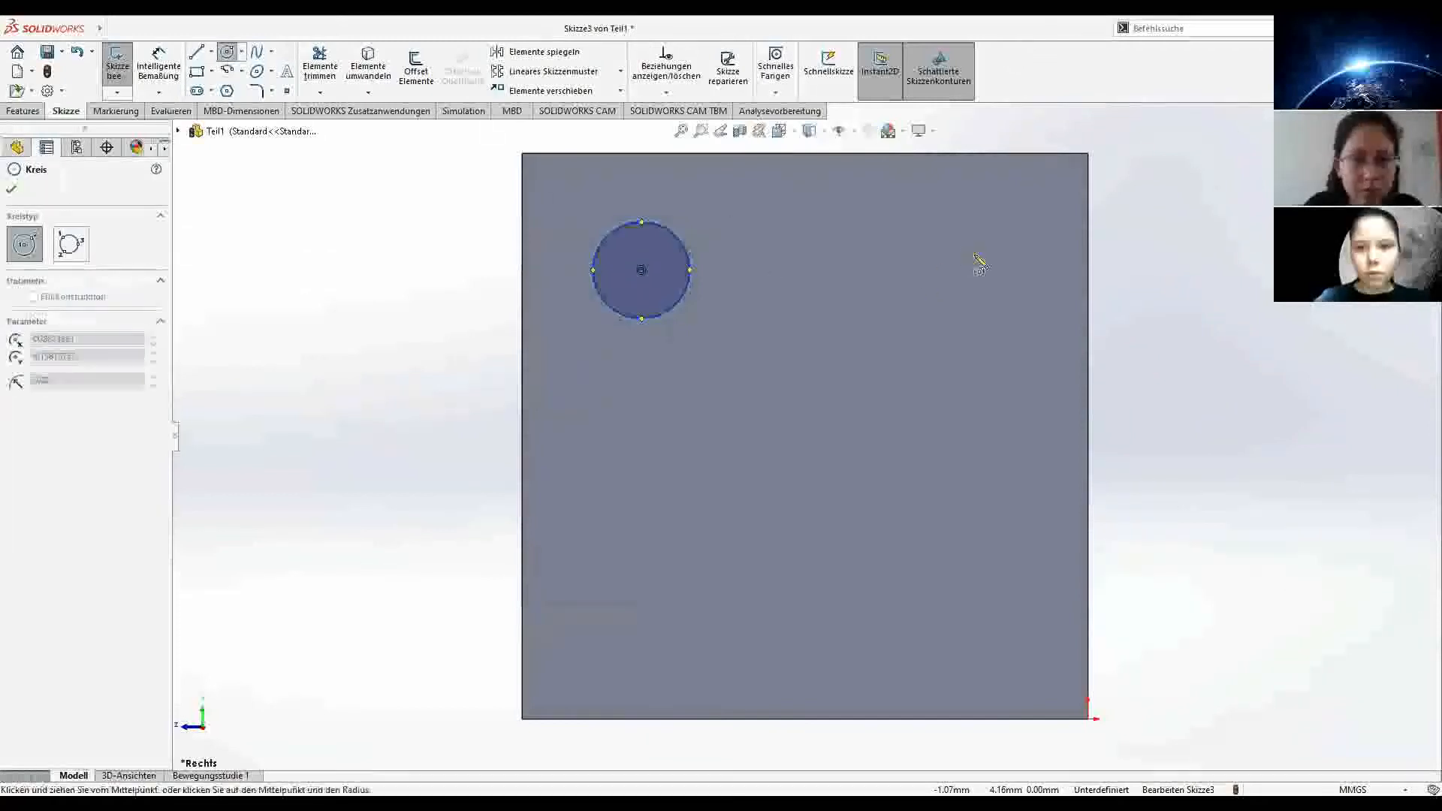
left_click(985, 293)
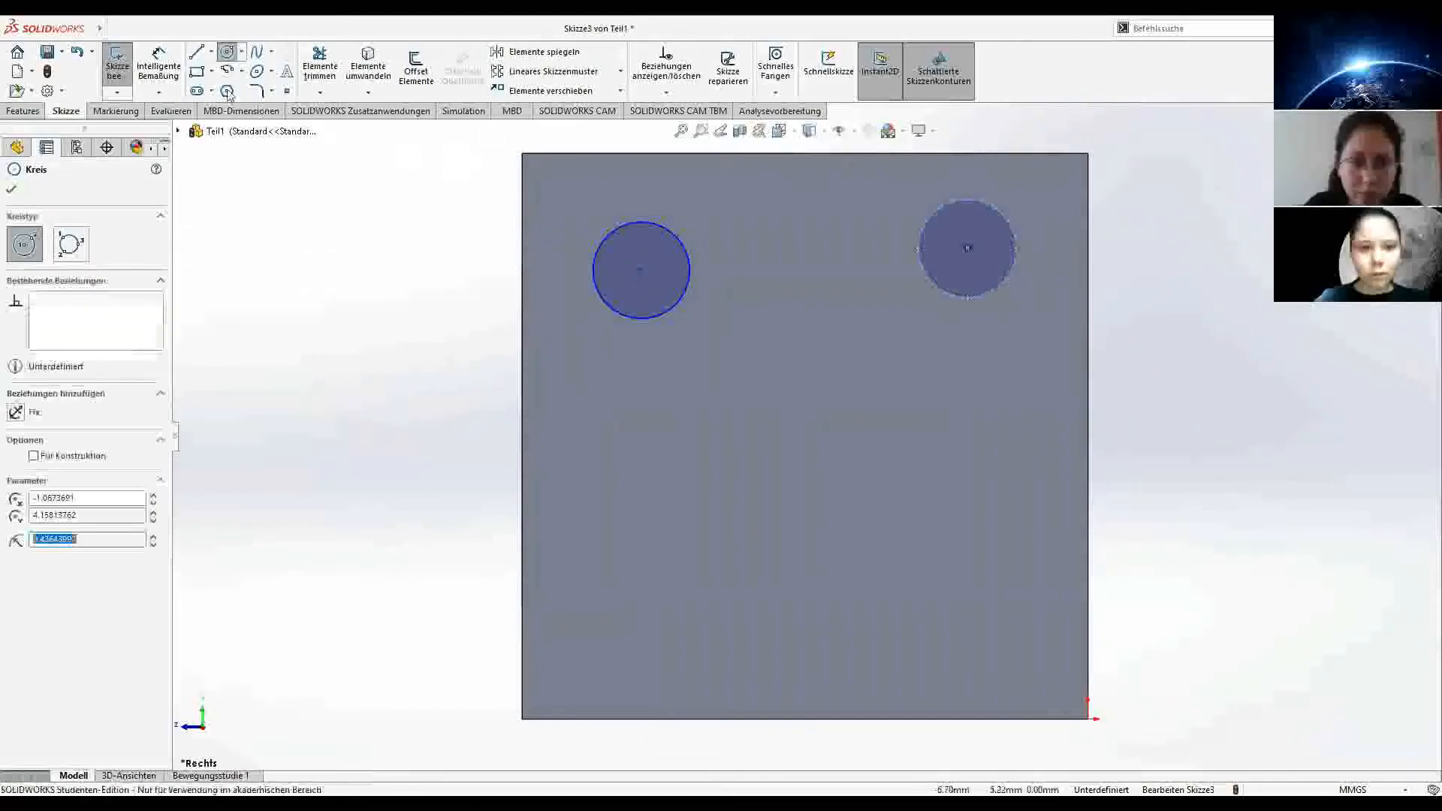
left_click(11, 189)
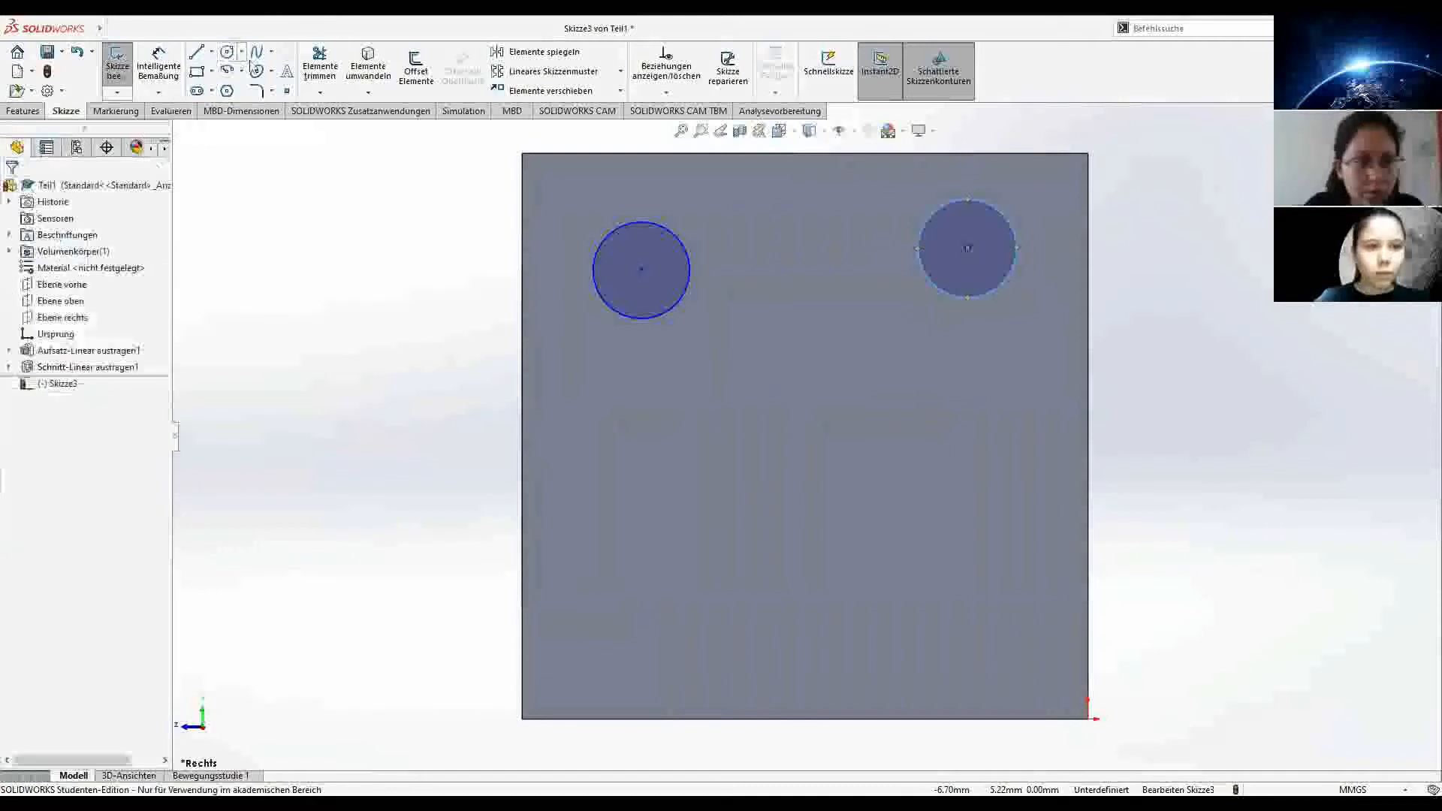
left_click(671, 625)
Step: Sketch a third circle of about 0.52 mm radius near the face's lower-left corner
left_click(227, 51)
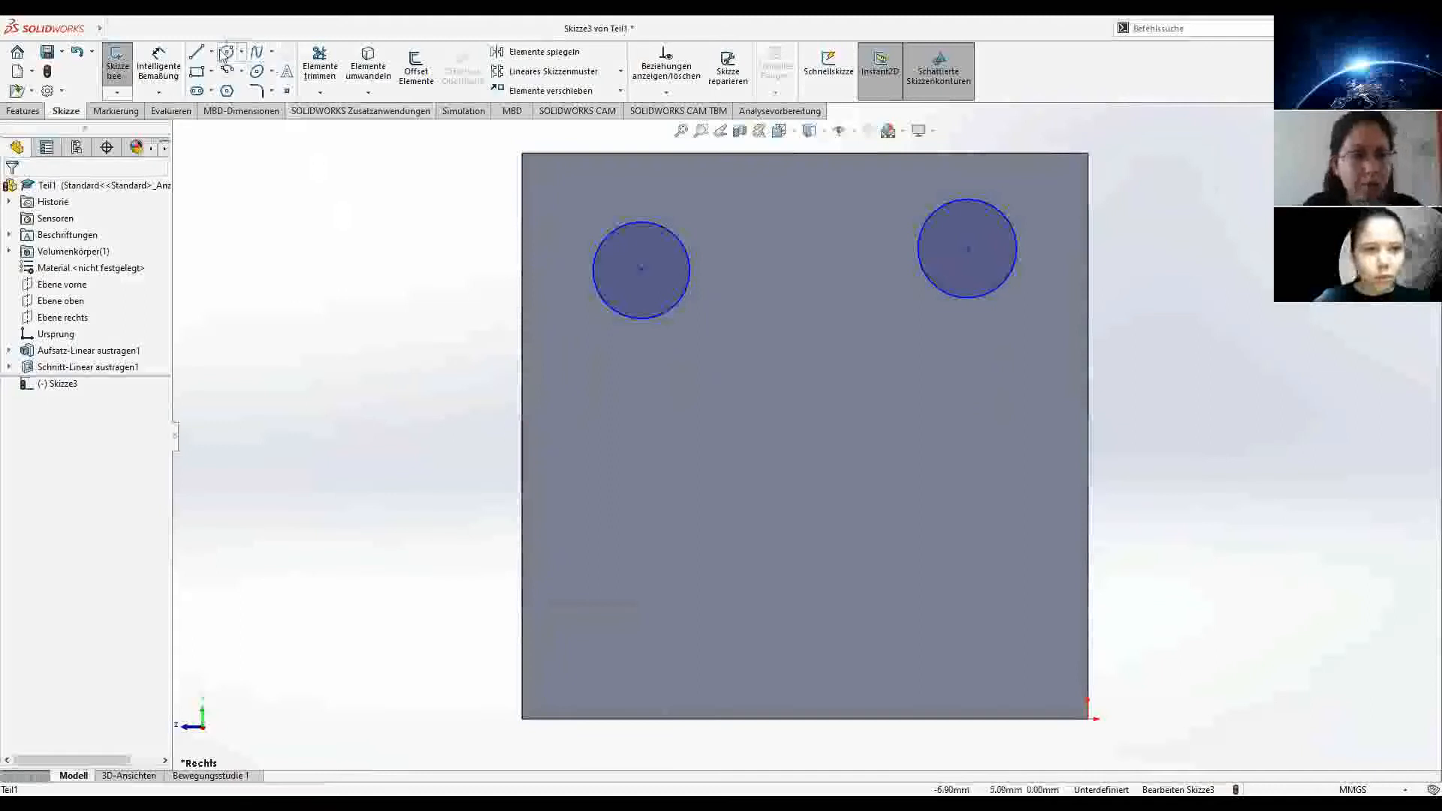
left_click(651, 593)
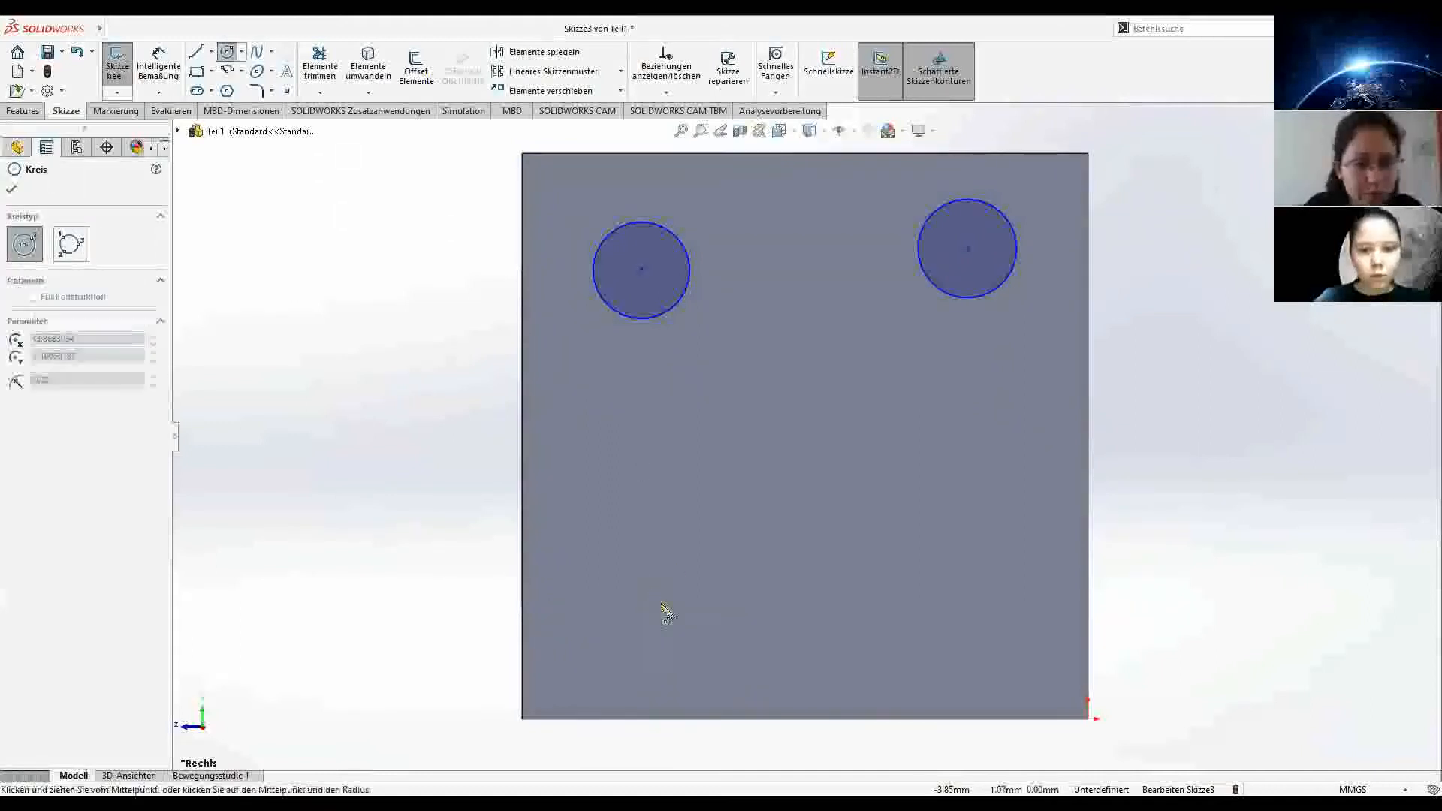
left_click(699, 621)
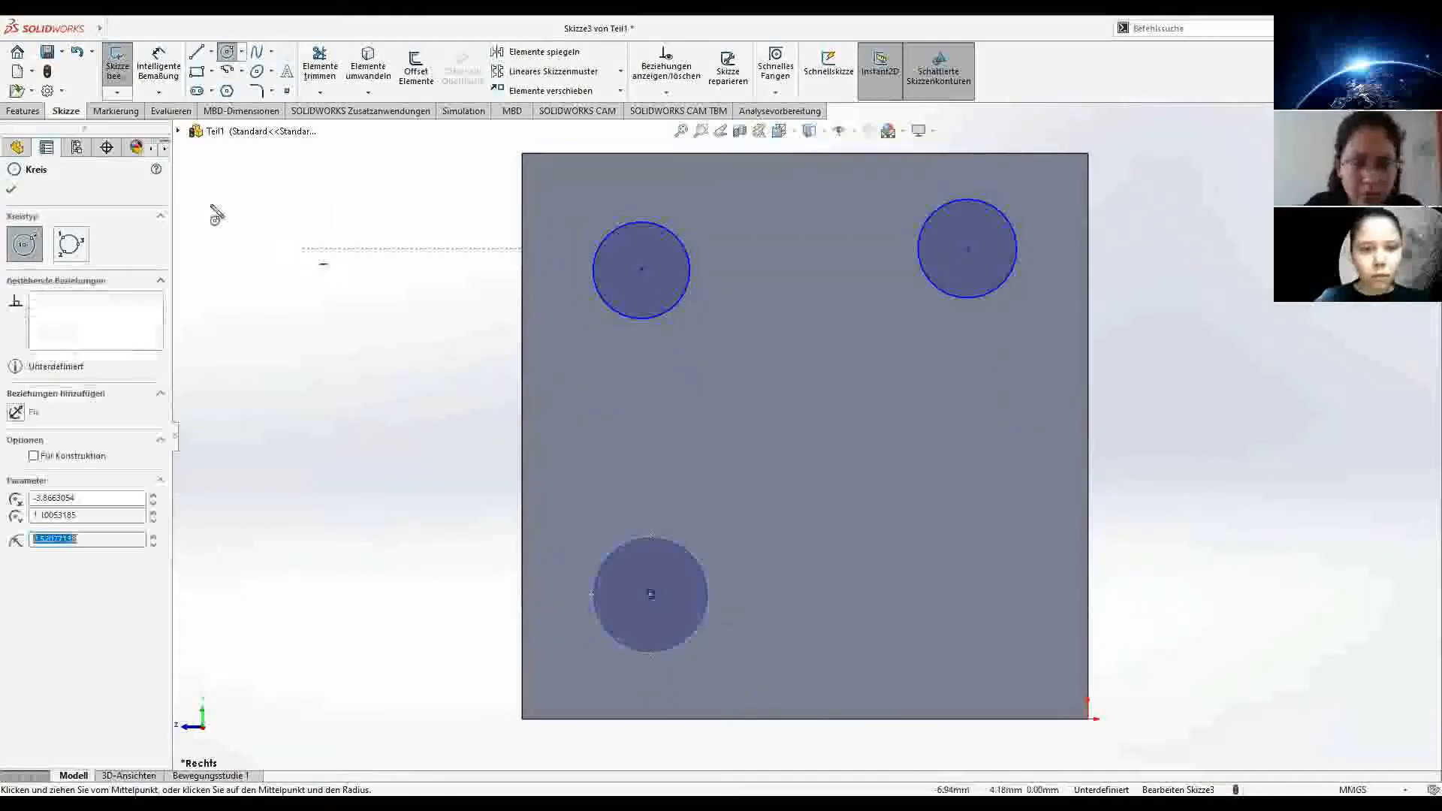
left_click(15, 191)
Step: Sketch a fourth circle of about 0.53 mm radius near the face's lower-right corner and end the Circle command
left_click(229, 52)
left_click(940, 594)
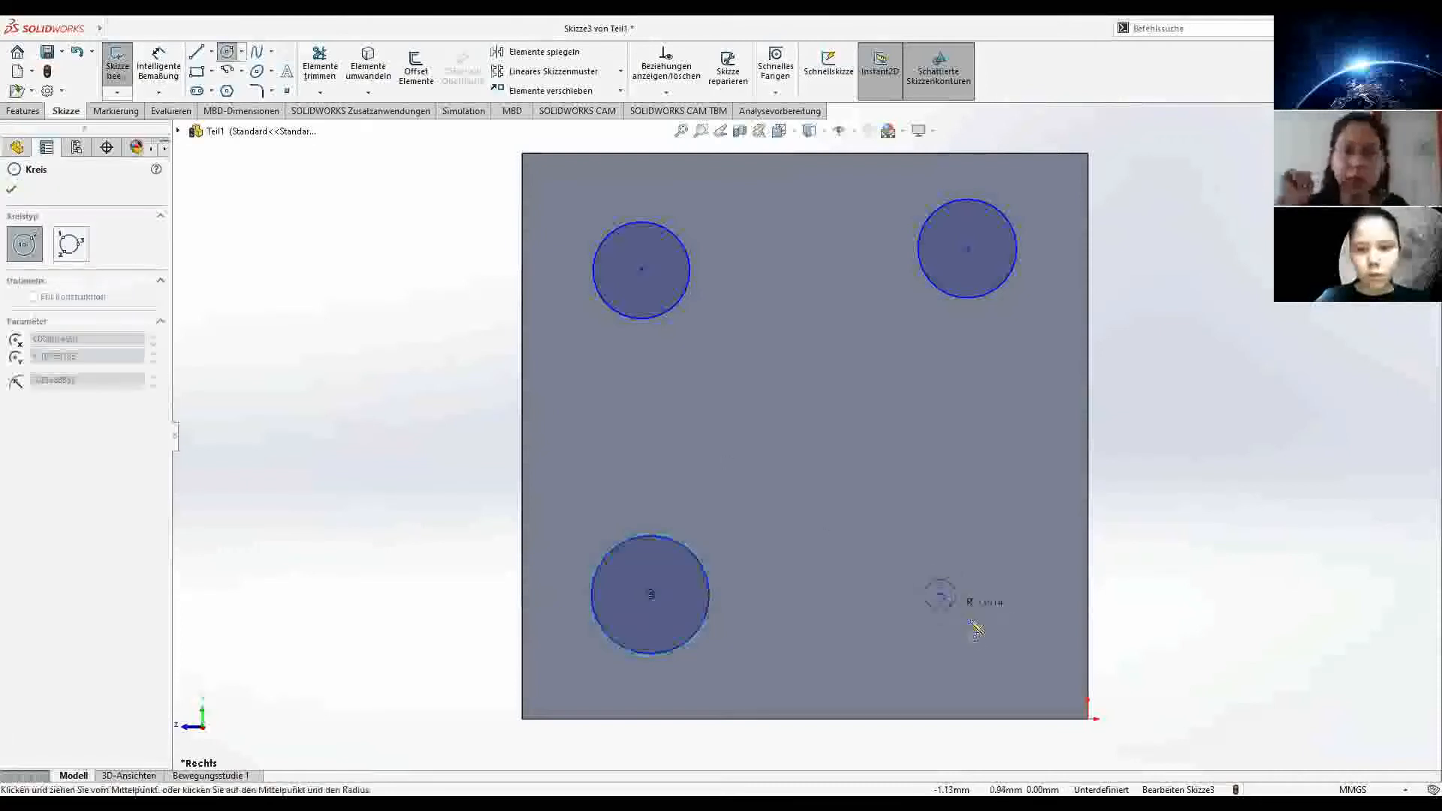
left_click(988, 629)
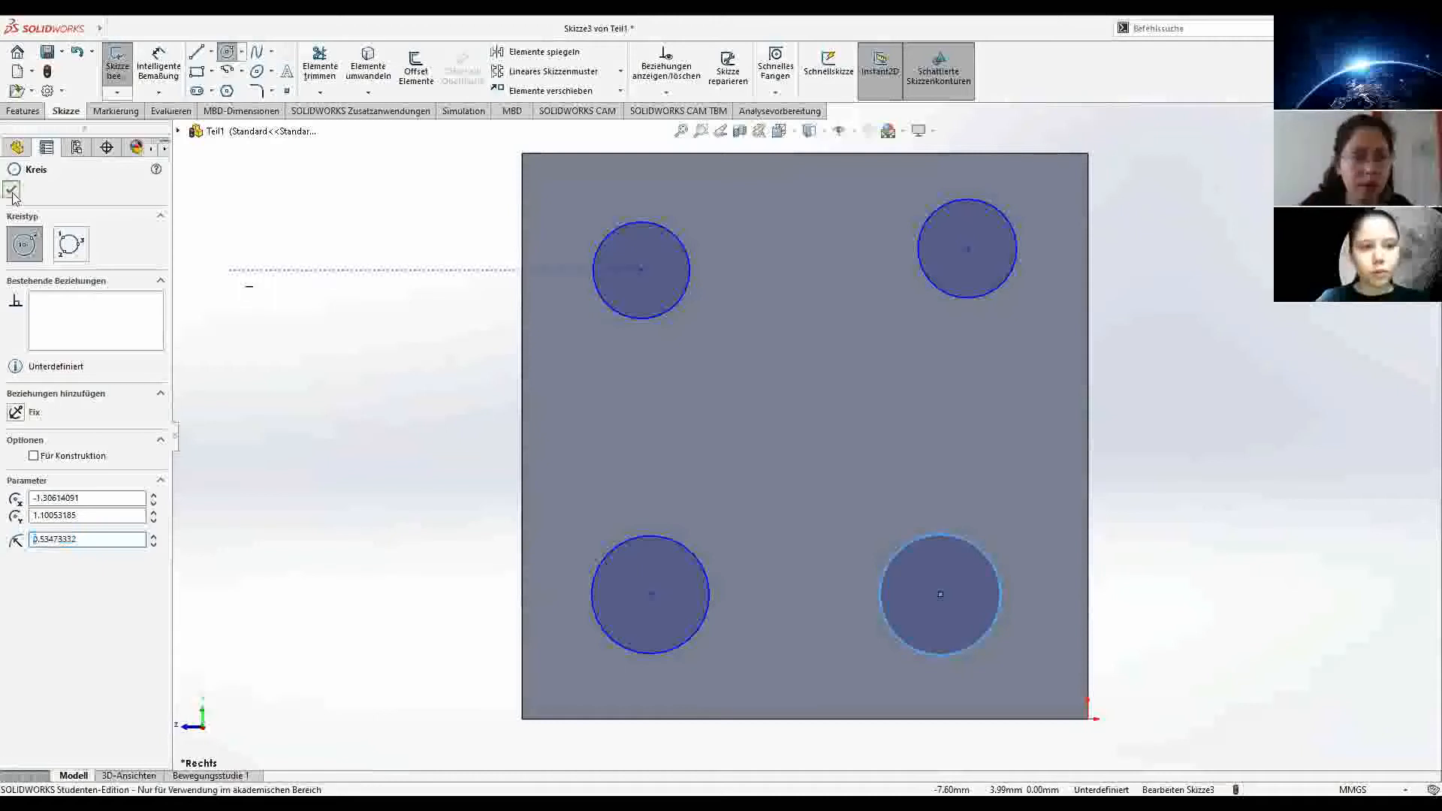
key("Escape")
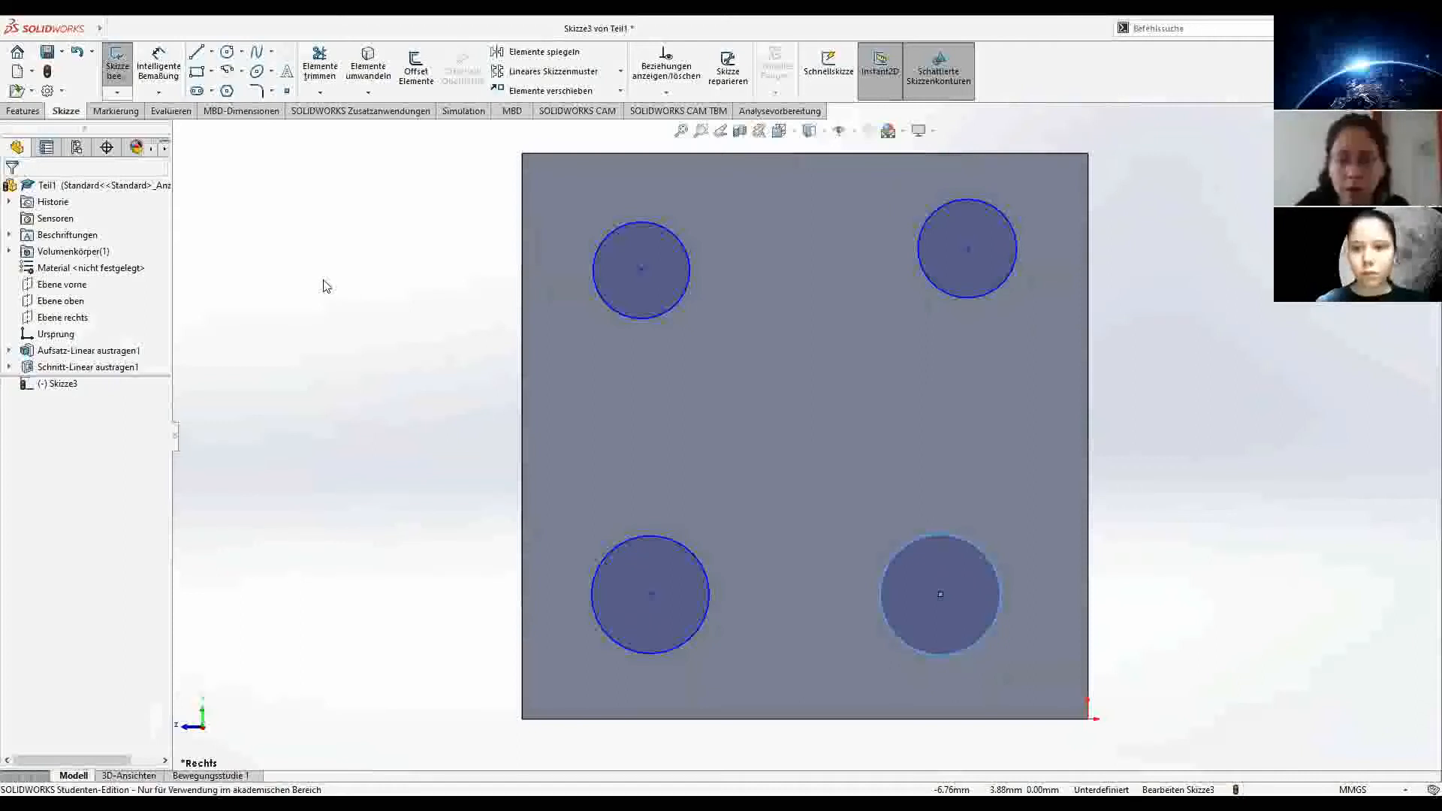
Step: Add an Equal (Gleich) relation between the lower-right and upper-right circles
left_click(889, 628)
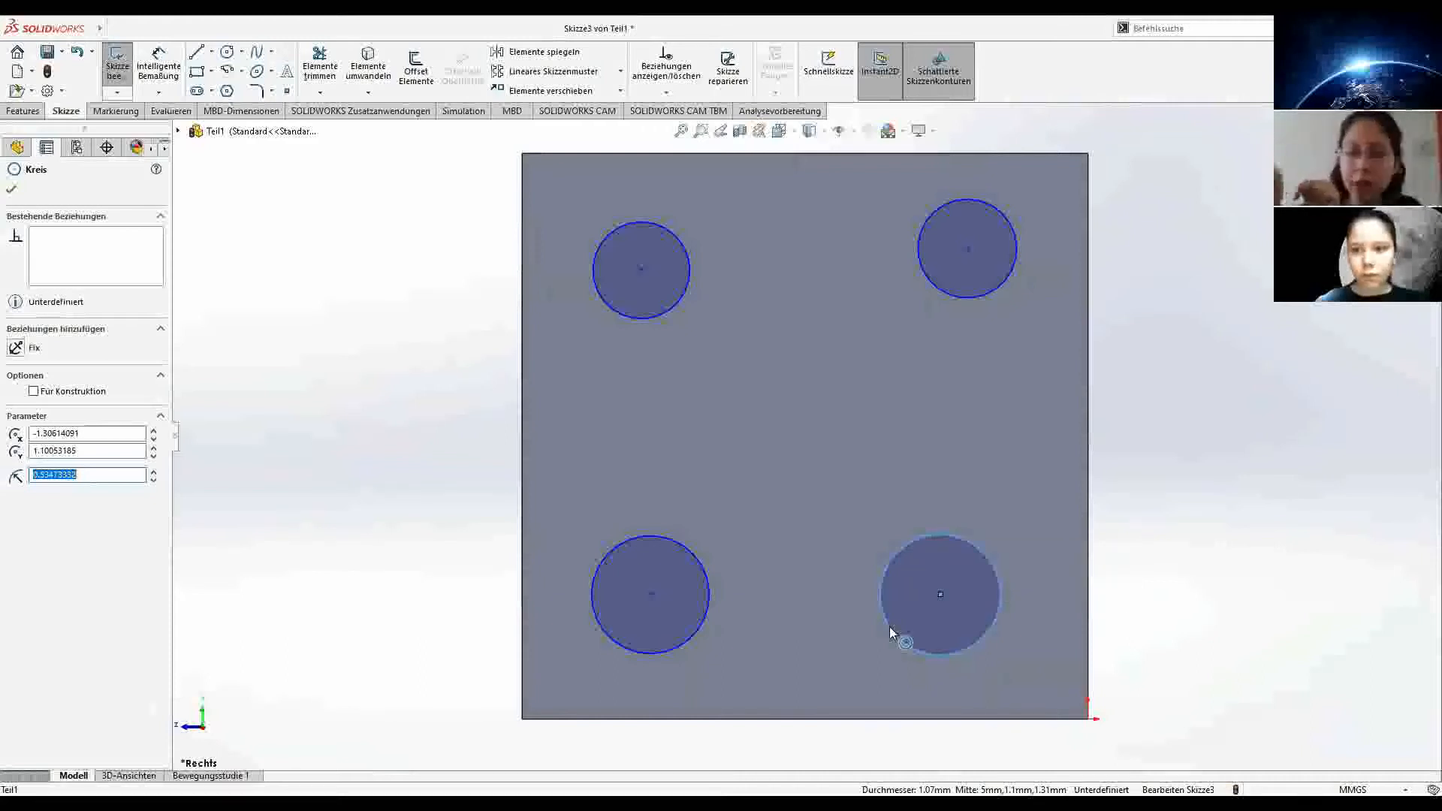
key("Escape")
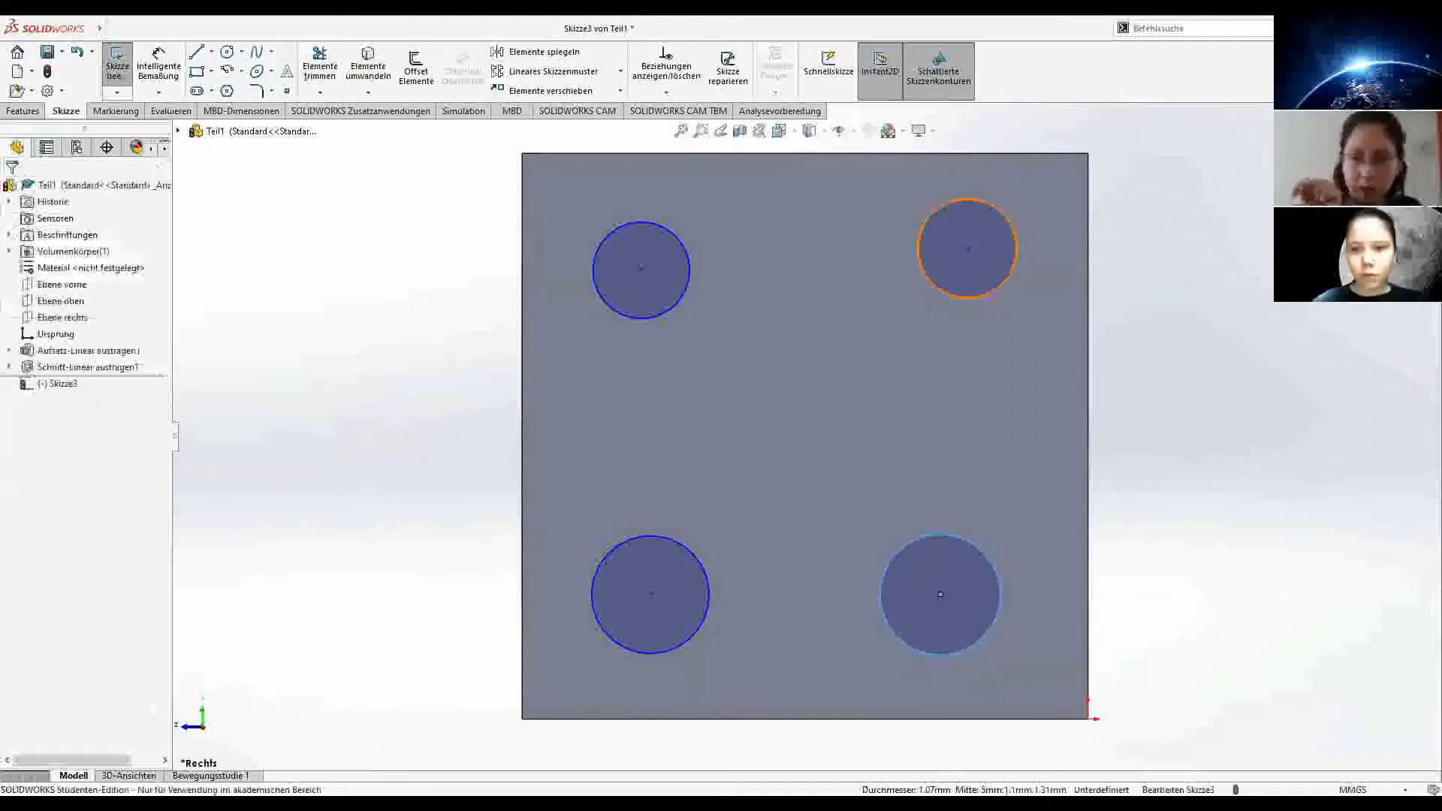
left_click(1002, 282, "ctrl")
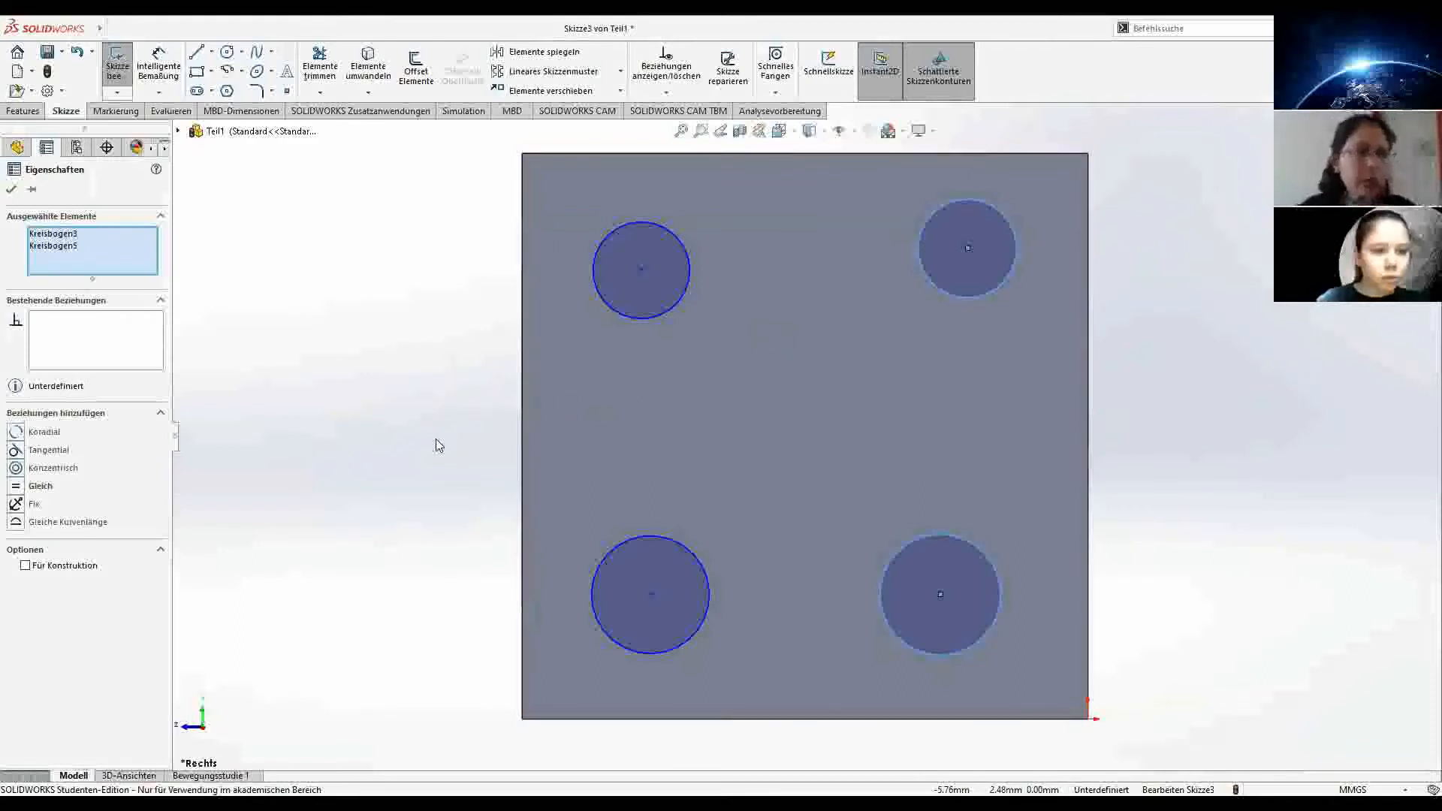
left_click(43, 491)
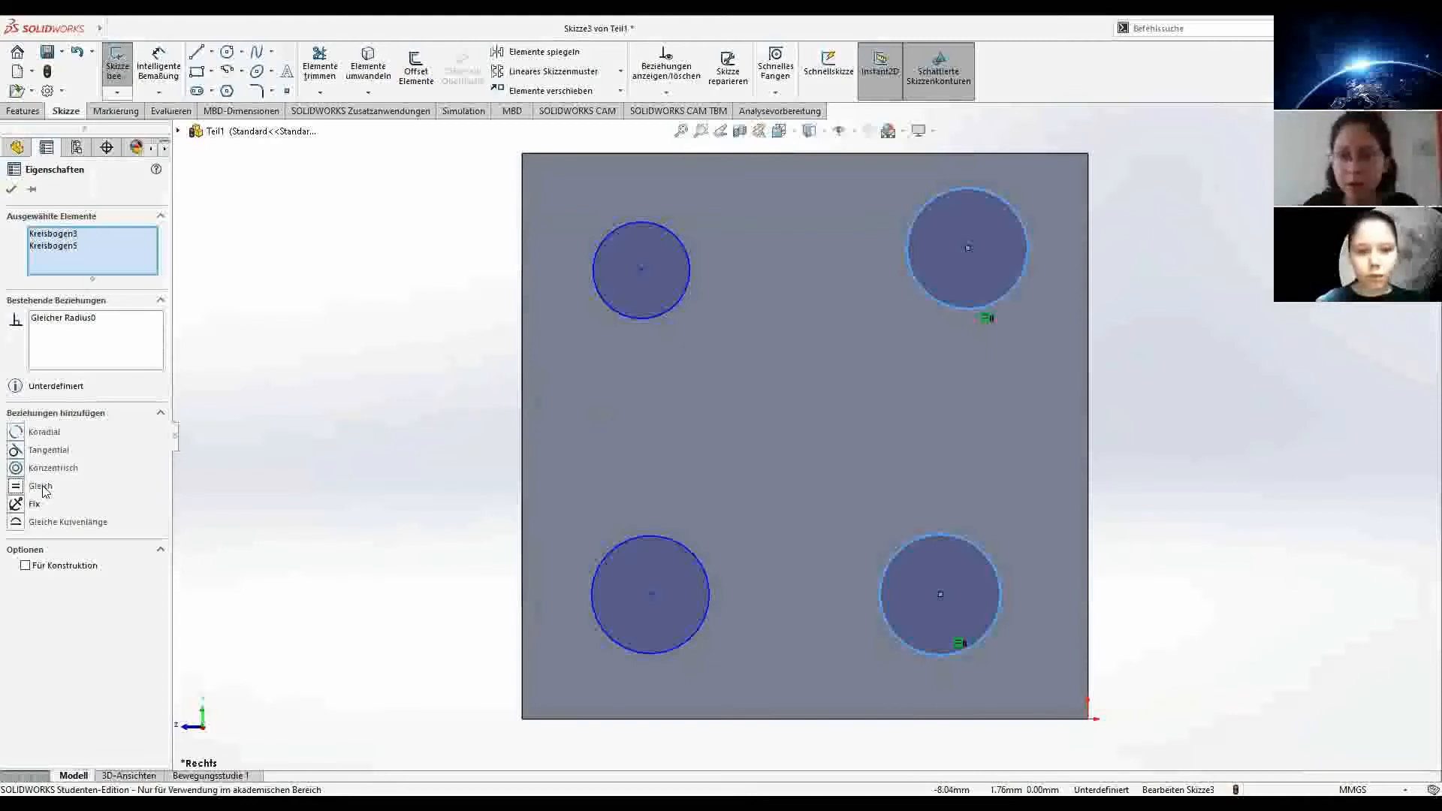
Step: Add the upper-left and lower-left circles to the selection, make all four circles equal, and clear the selection
left_click(639, 317, "ctrl")
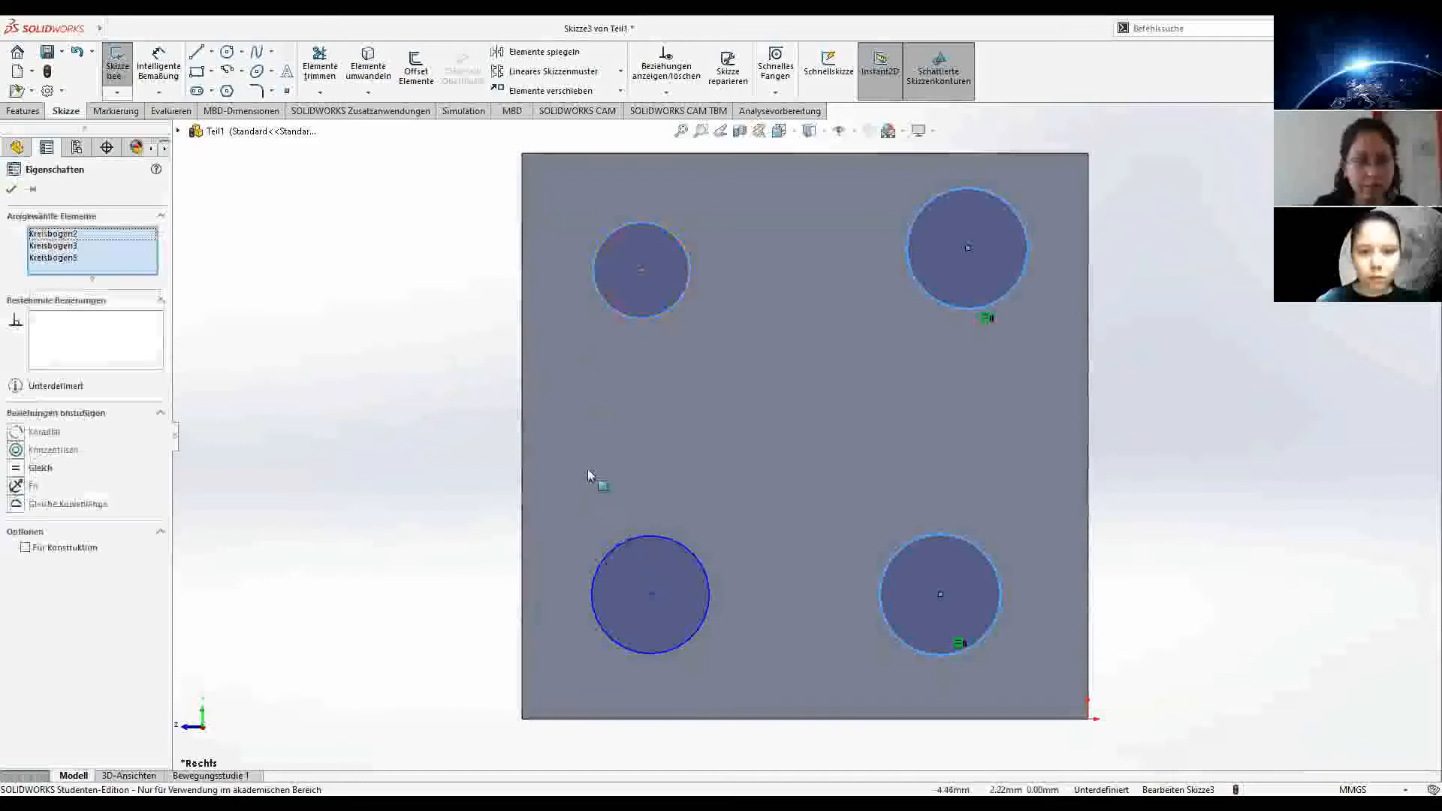
left_click(610, 555)
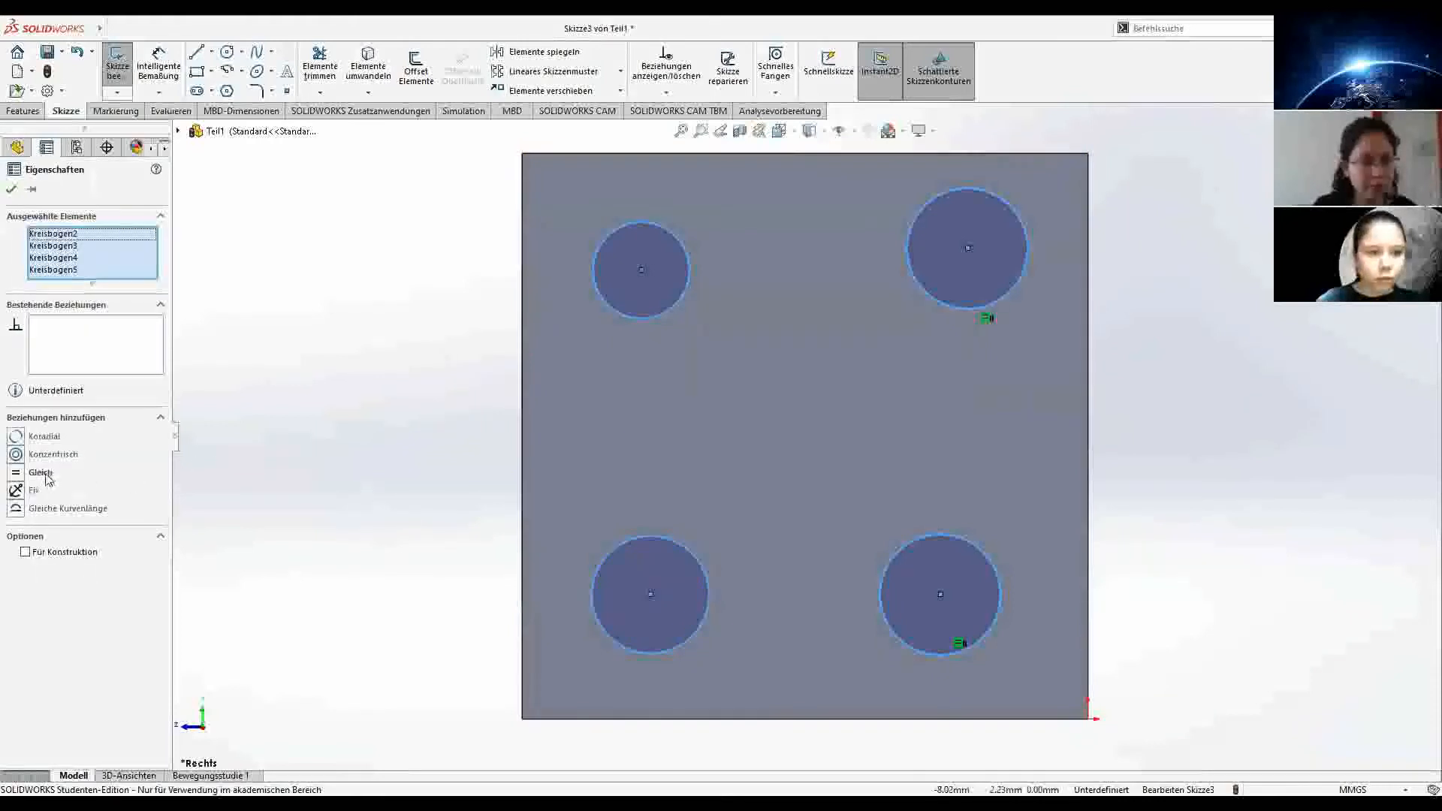
left_click(45, 475)
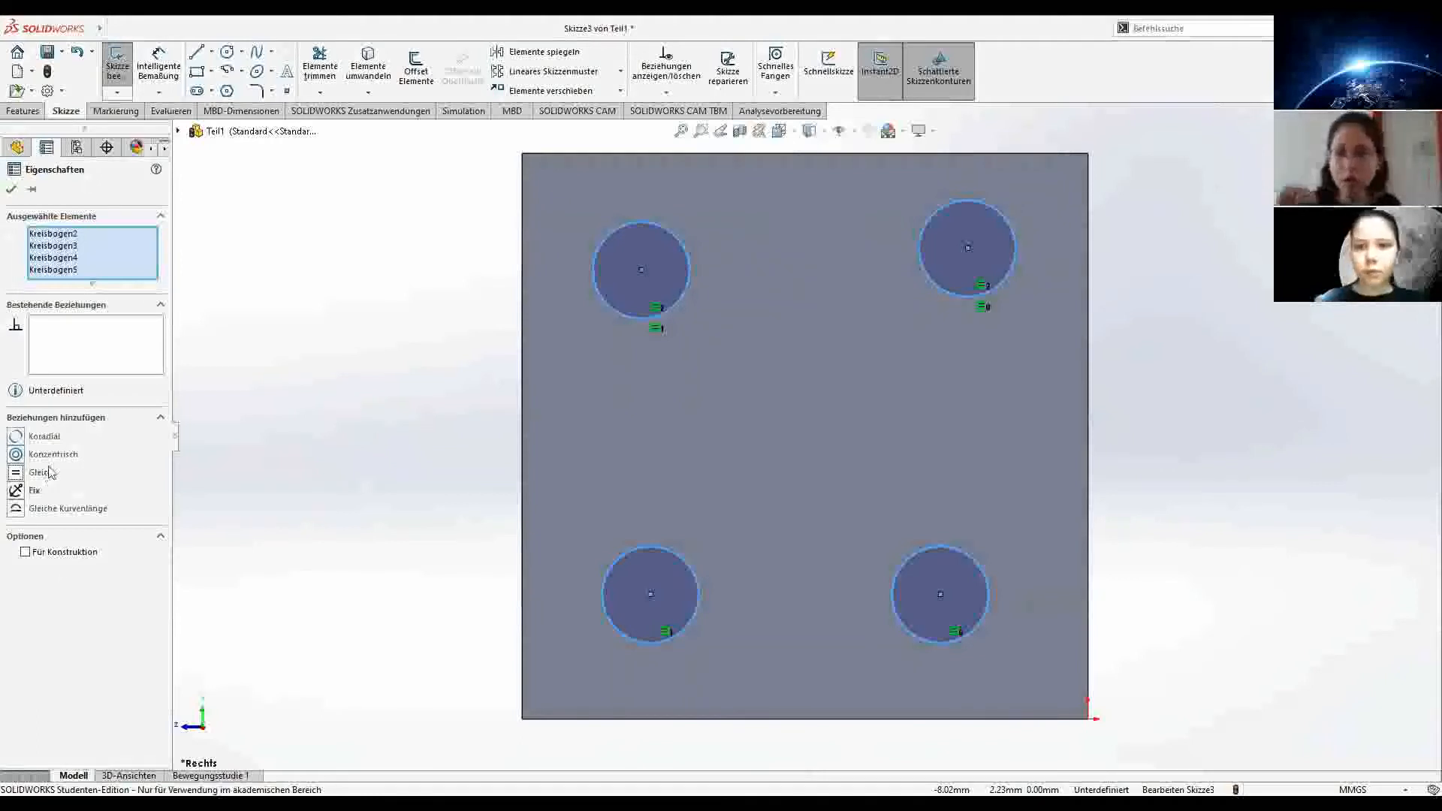
left_click(686, 429)
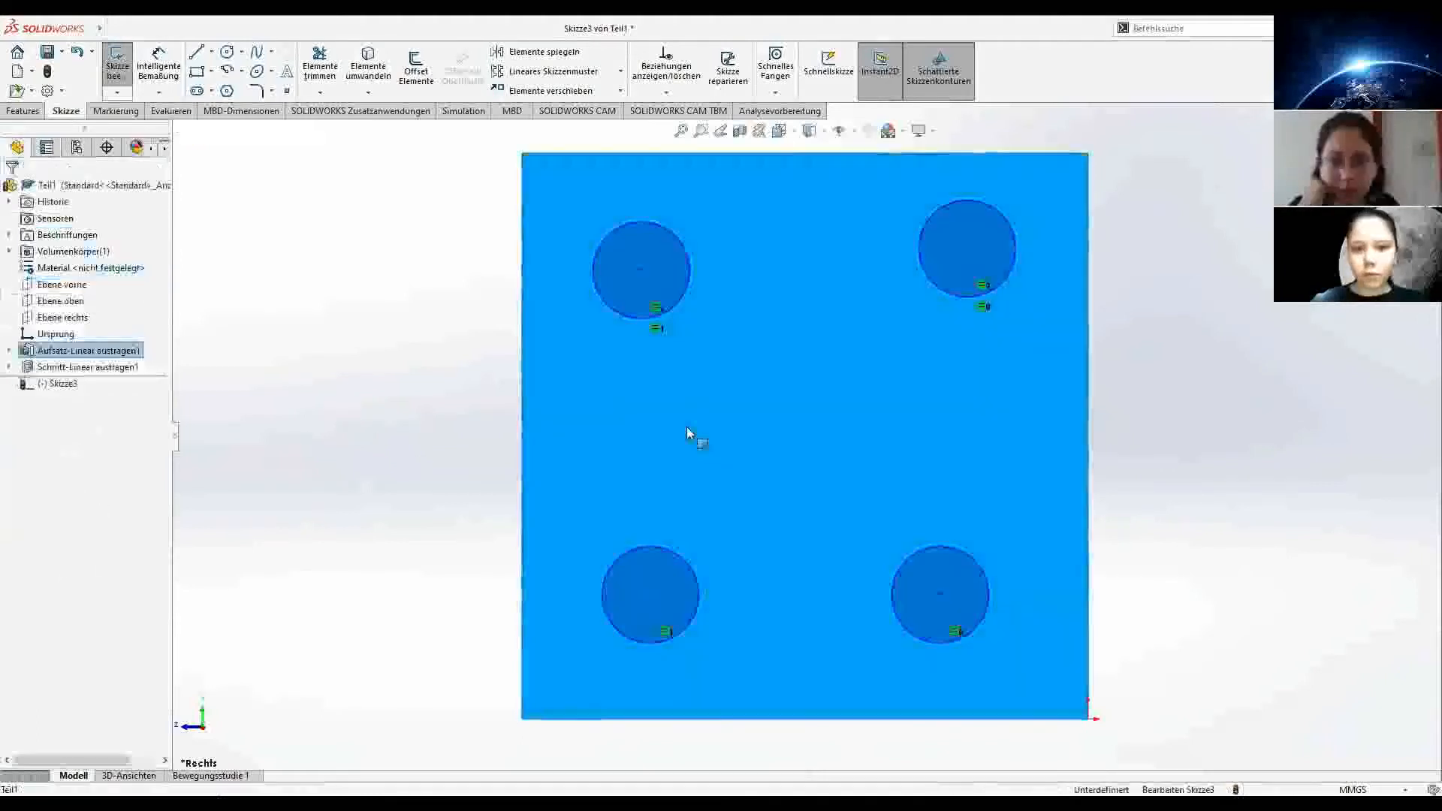
left_click(434, 383)
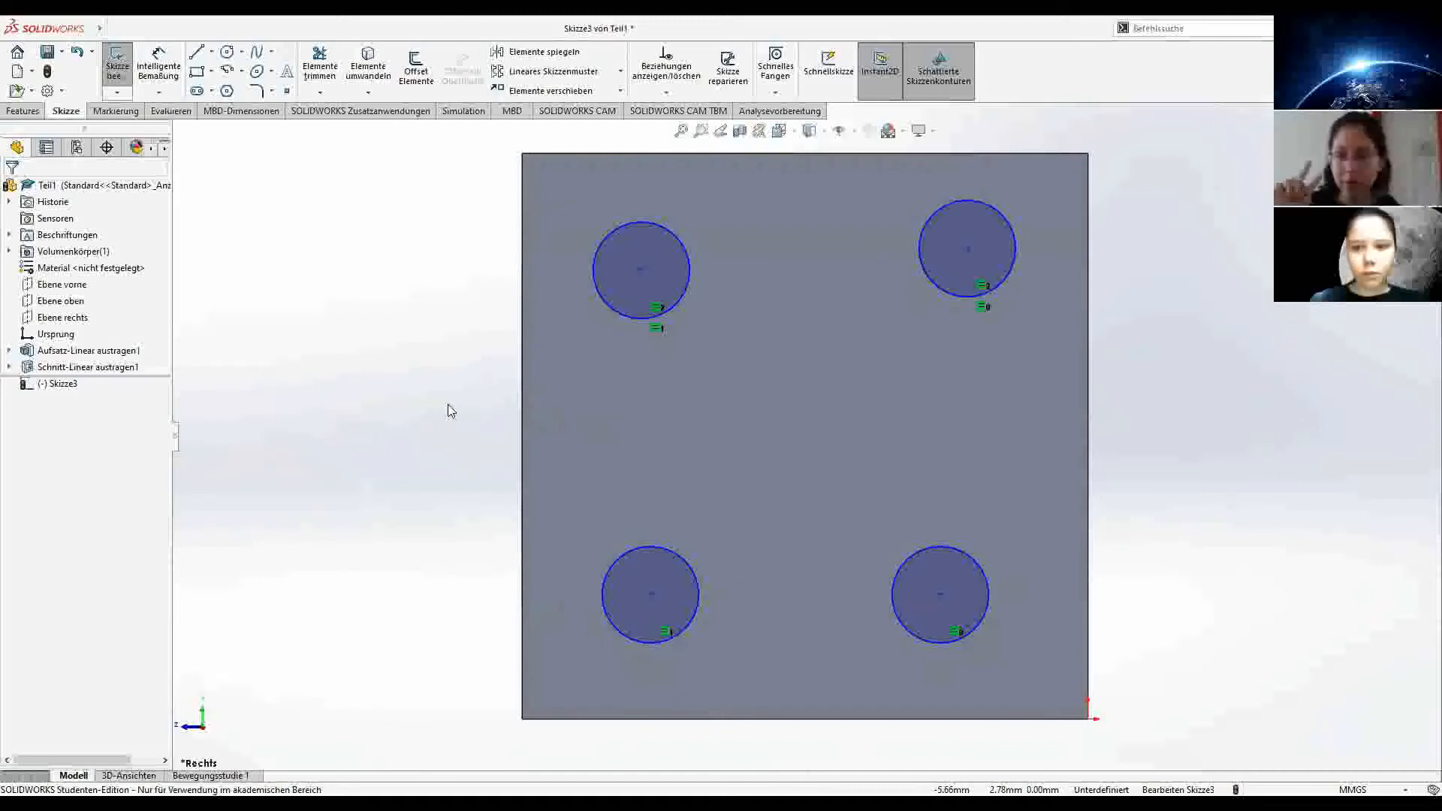
Step: Align the centre points of the two upper circles with a Horizontal relation
left_click(642, 271)
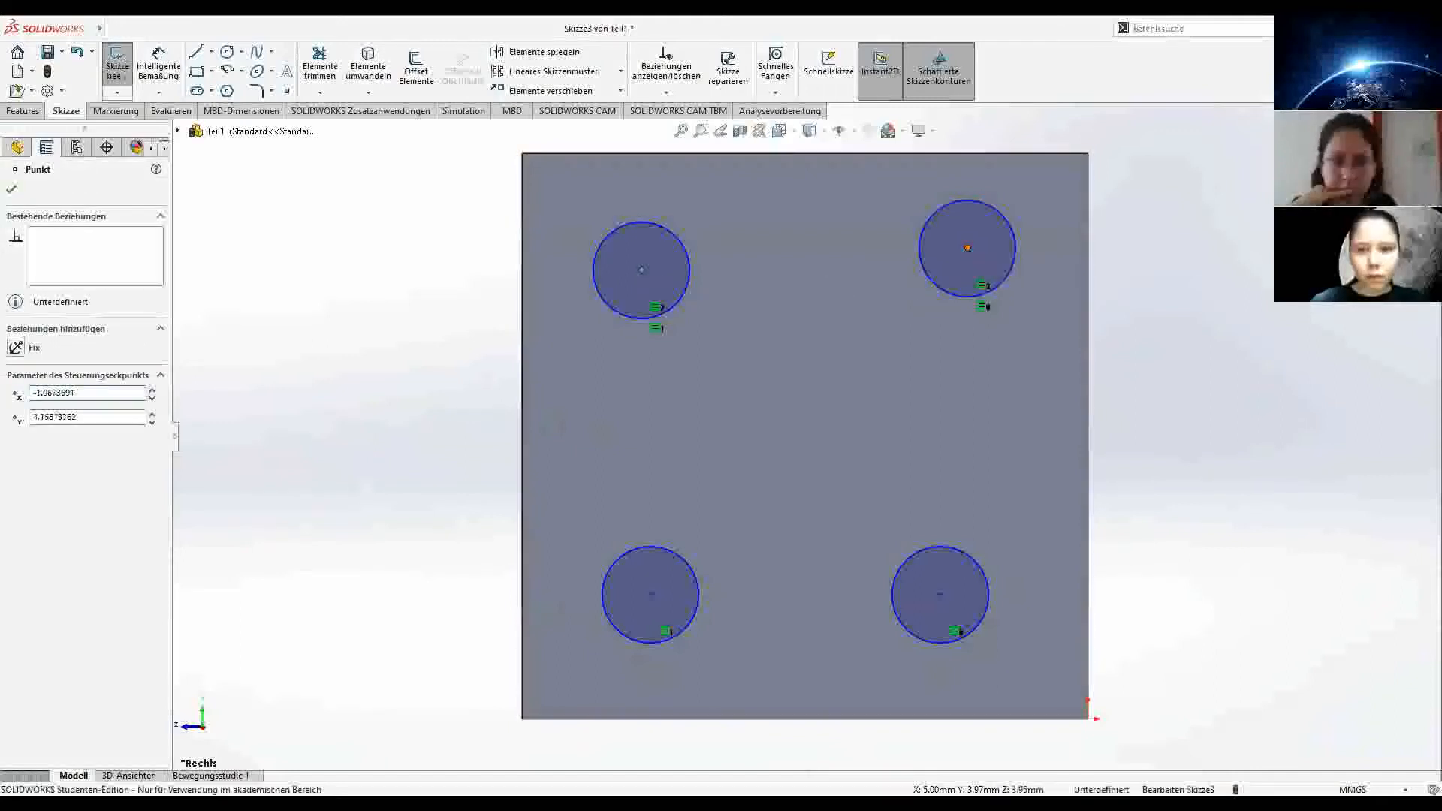
left_click(967, 248, "ctrl")
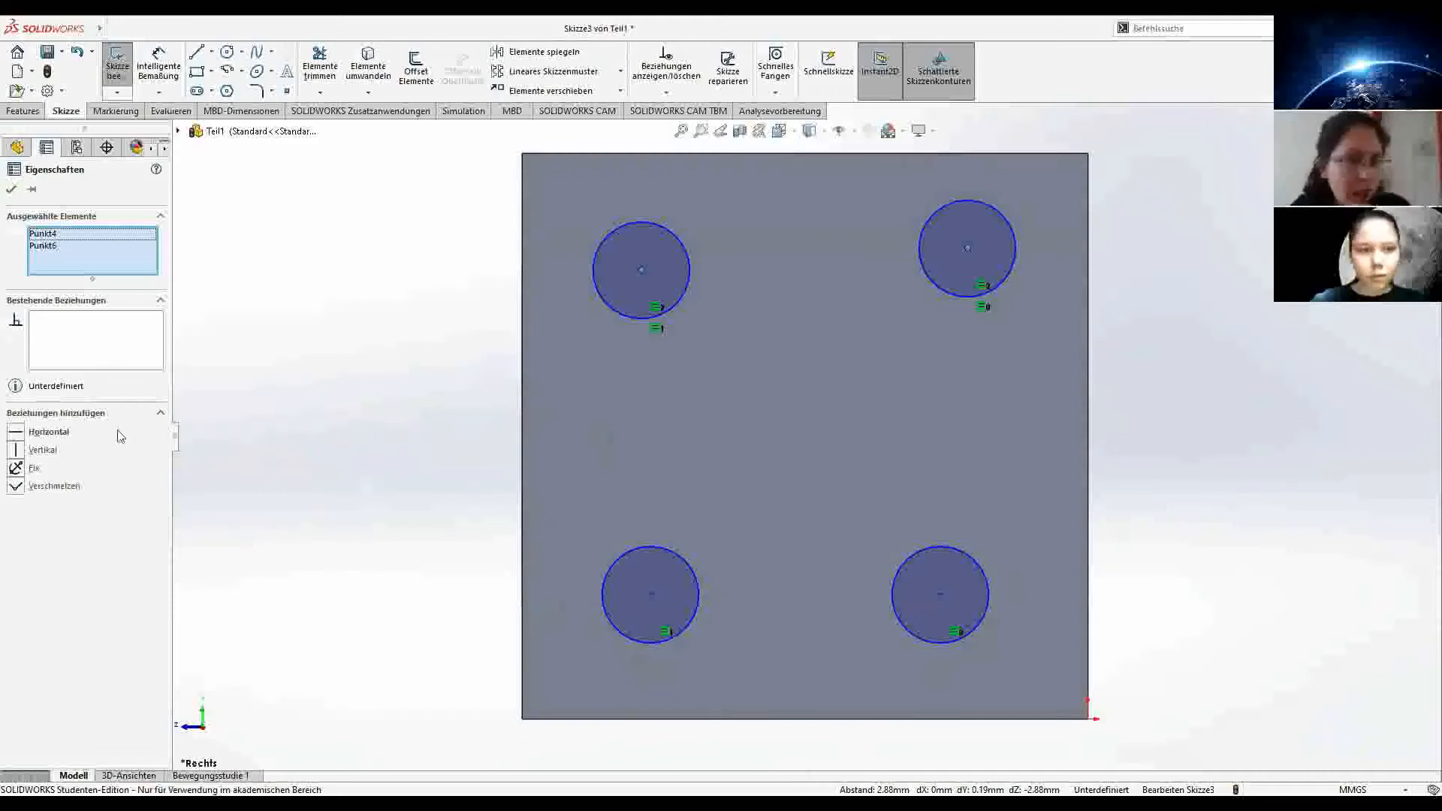
left_click(68, 436)
left_click(67, 436)
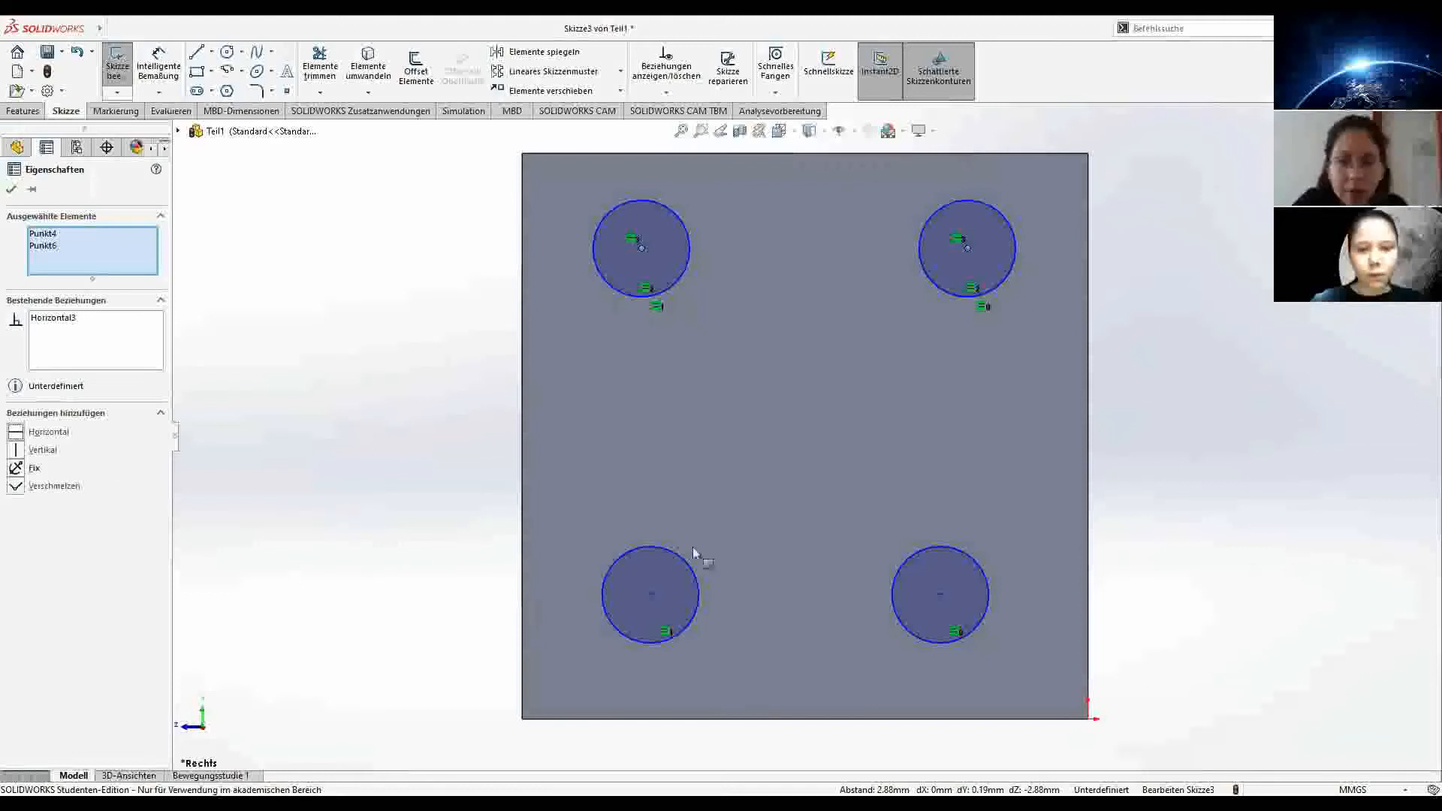
left_click(968, 248)
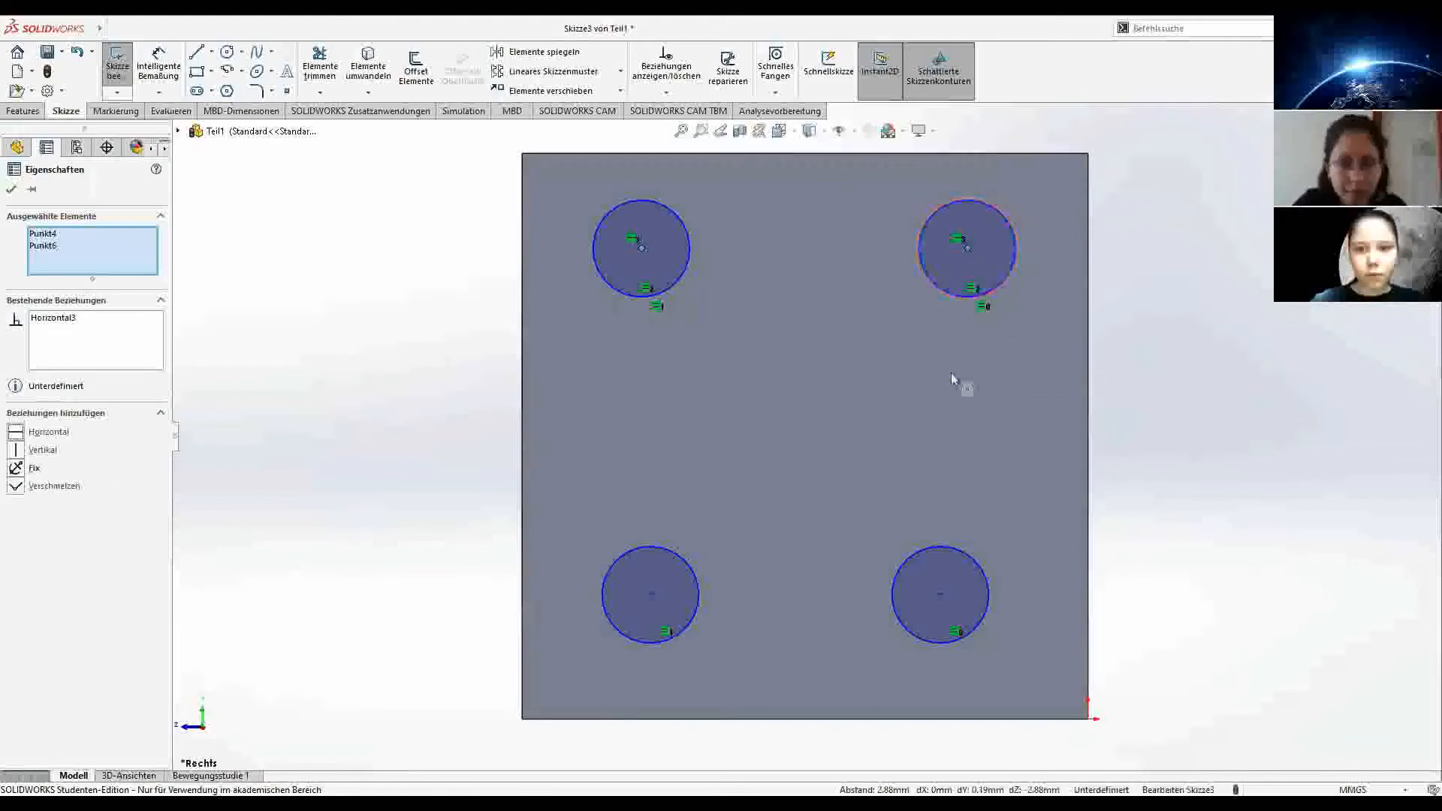
left_click(940, 594)
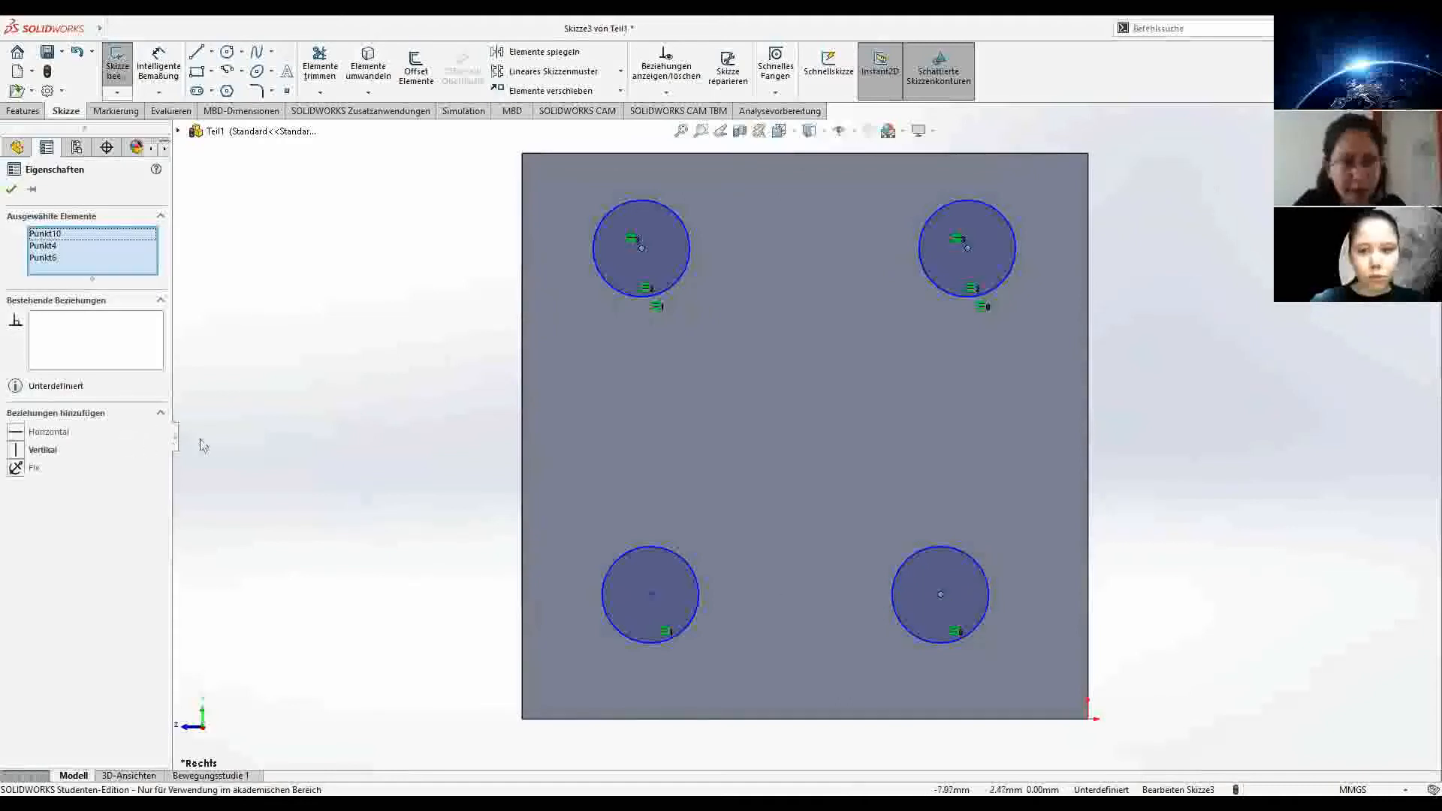
key("Escape")
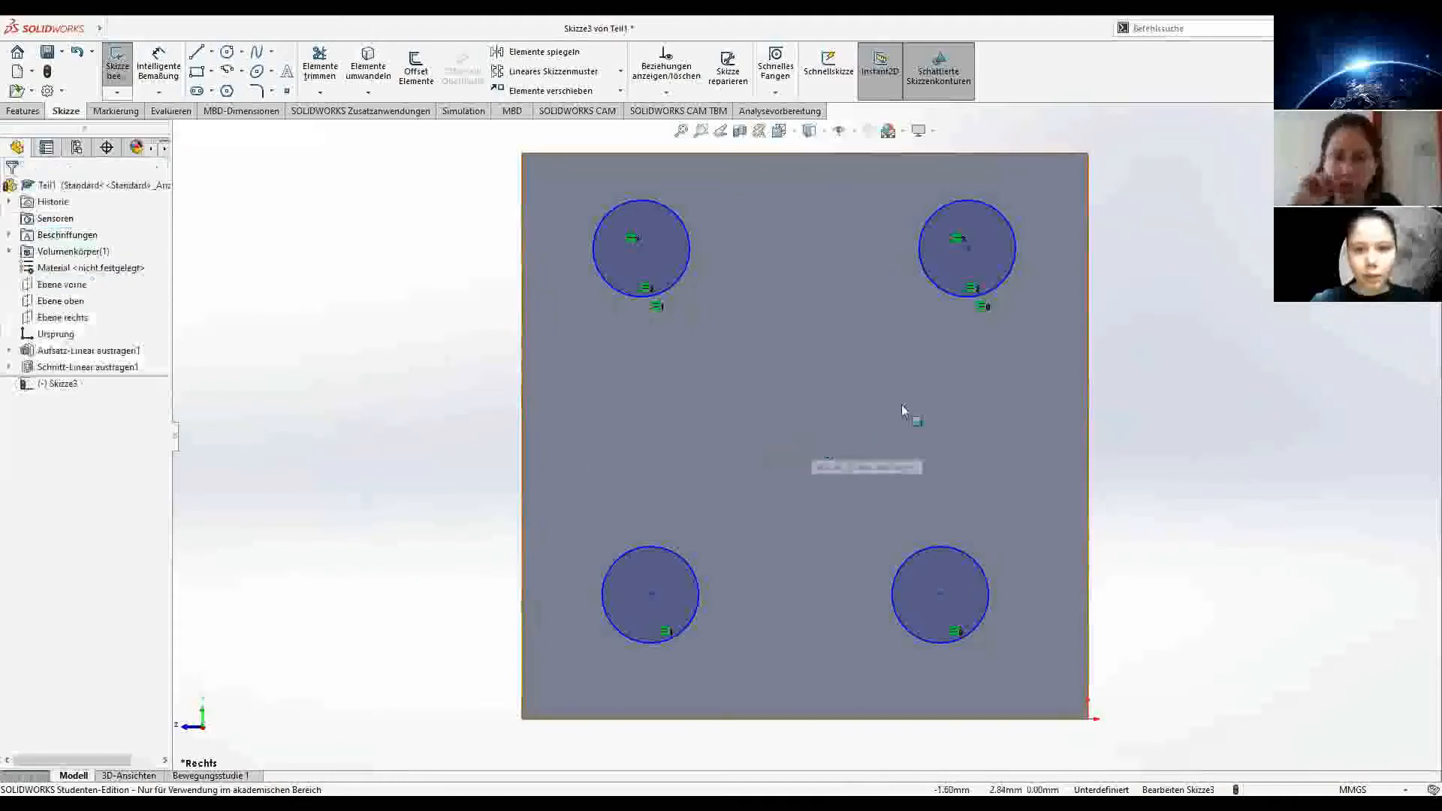
Step: Align the centre points of the upper-right and lower-right circles with a Vertical (Vertikal) relation
left_click(967, 248)
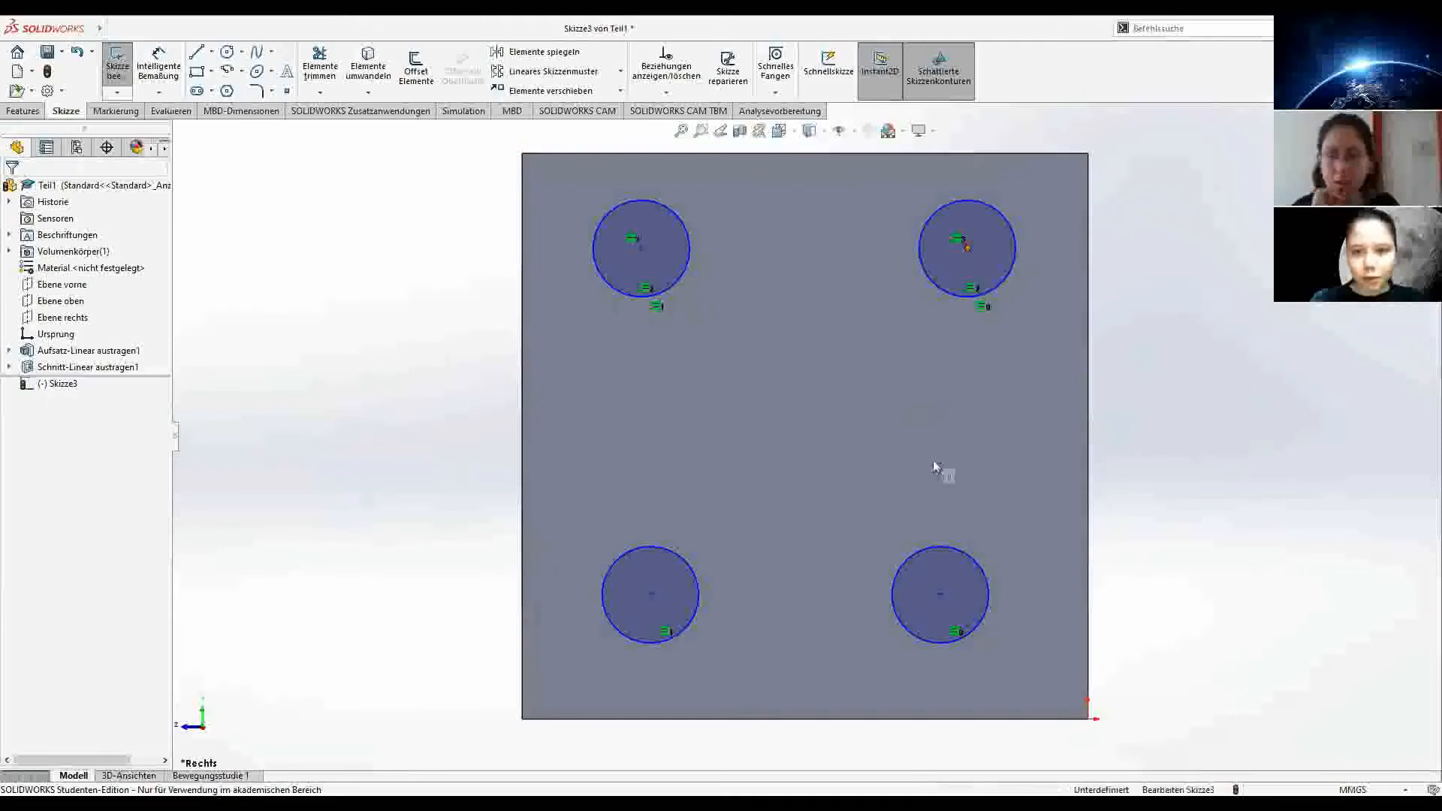
left_click(940, 594, "ctrl")
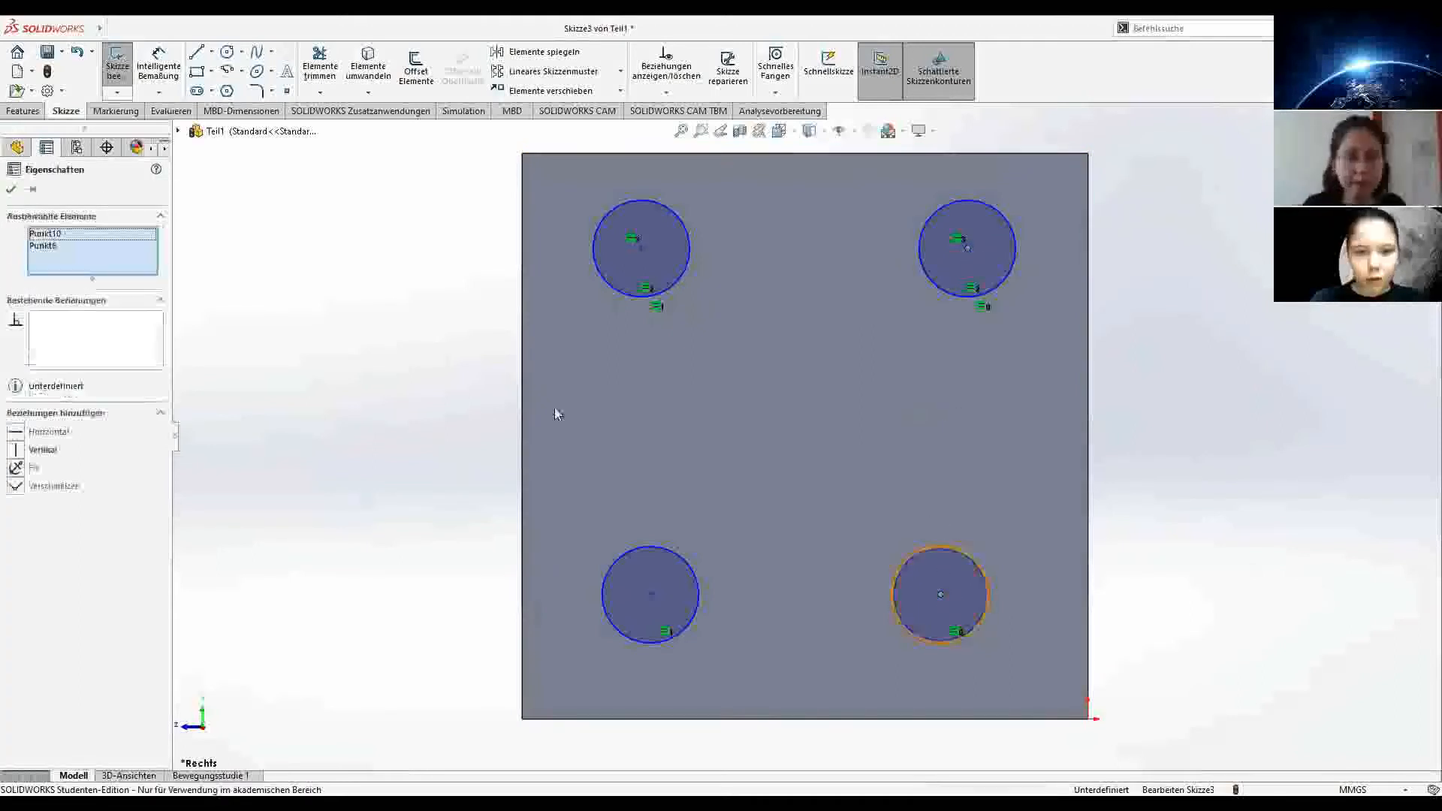
left_click(42, 450)
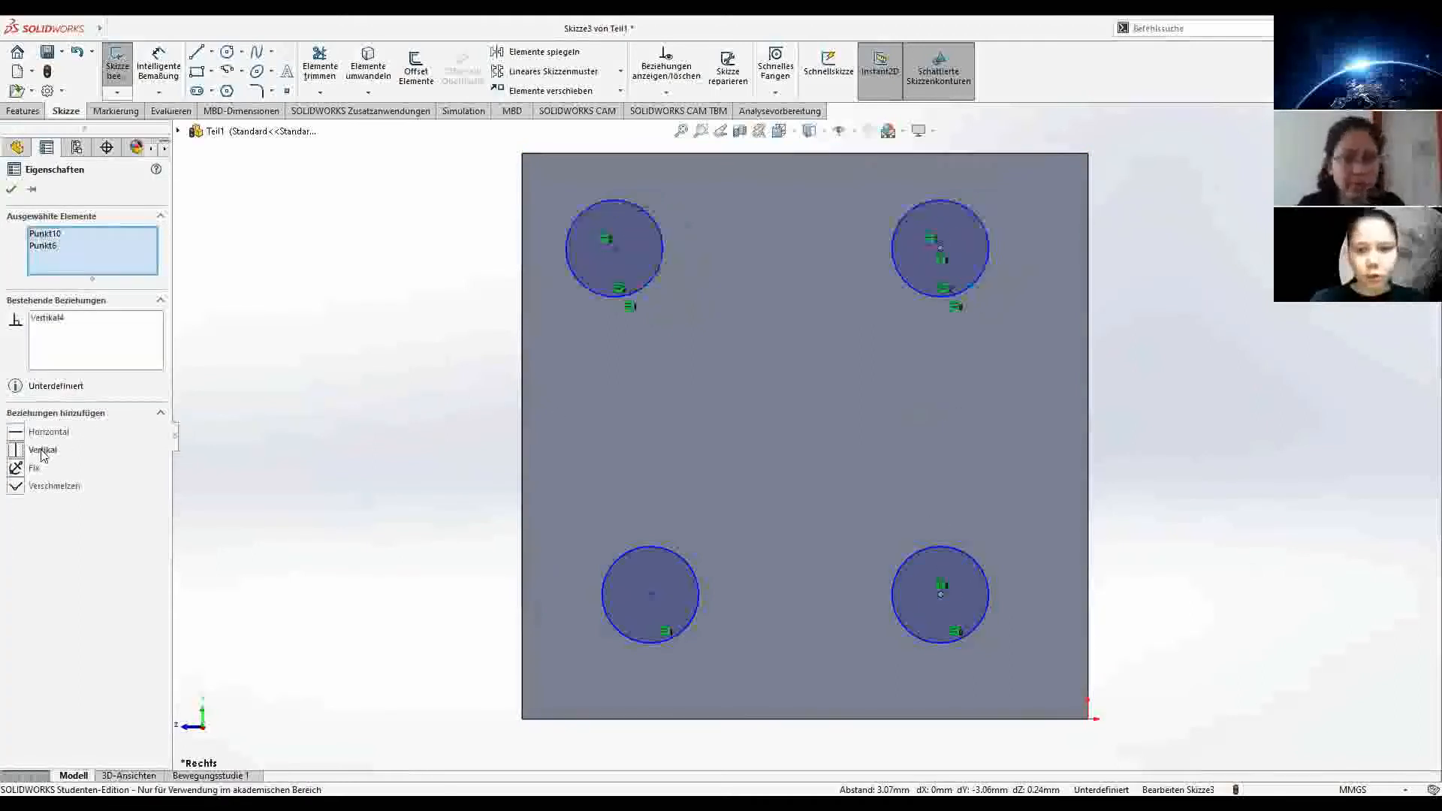
Step: Align the centre points of the two lower circles with a Horizontal relation
left_click(687, 499)
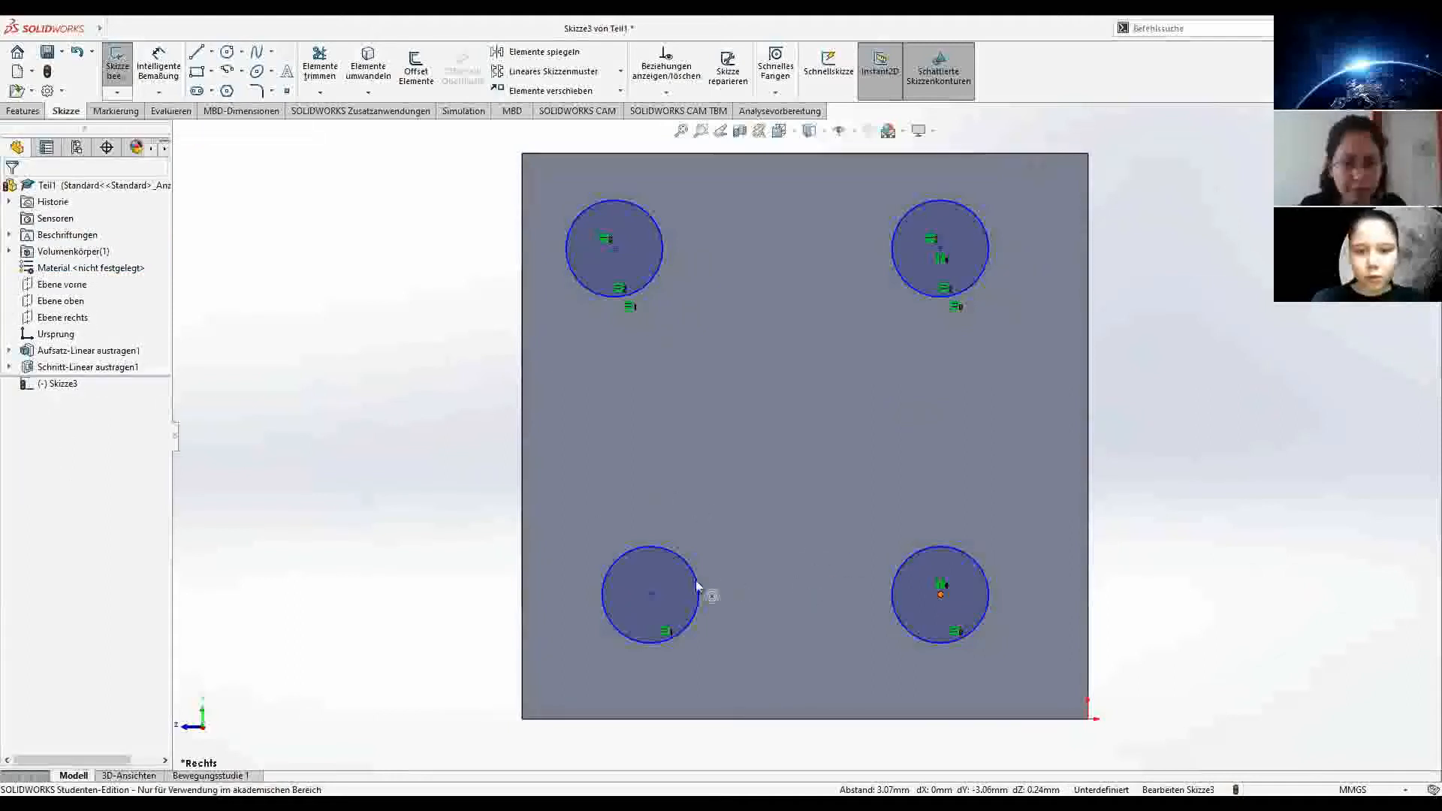
left_click(651, 594, "ctrl")
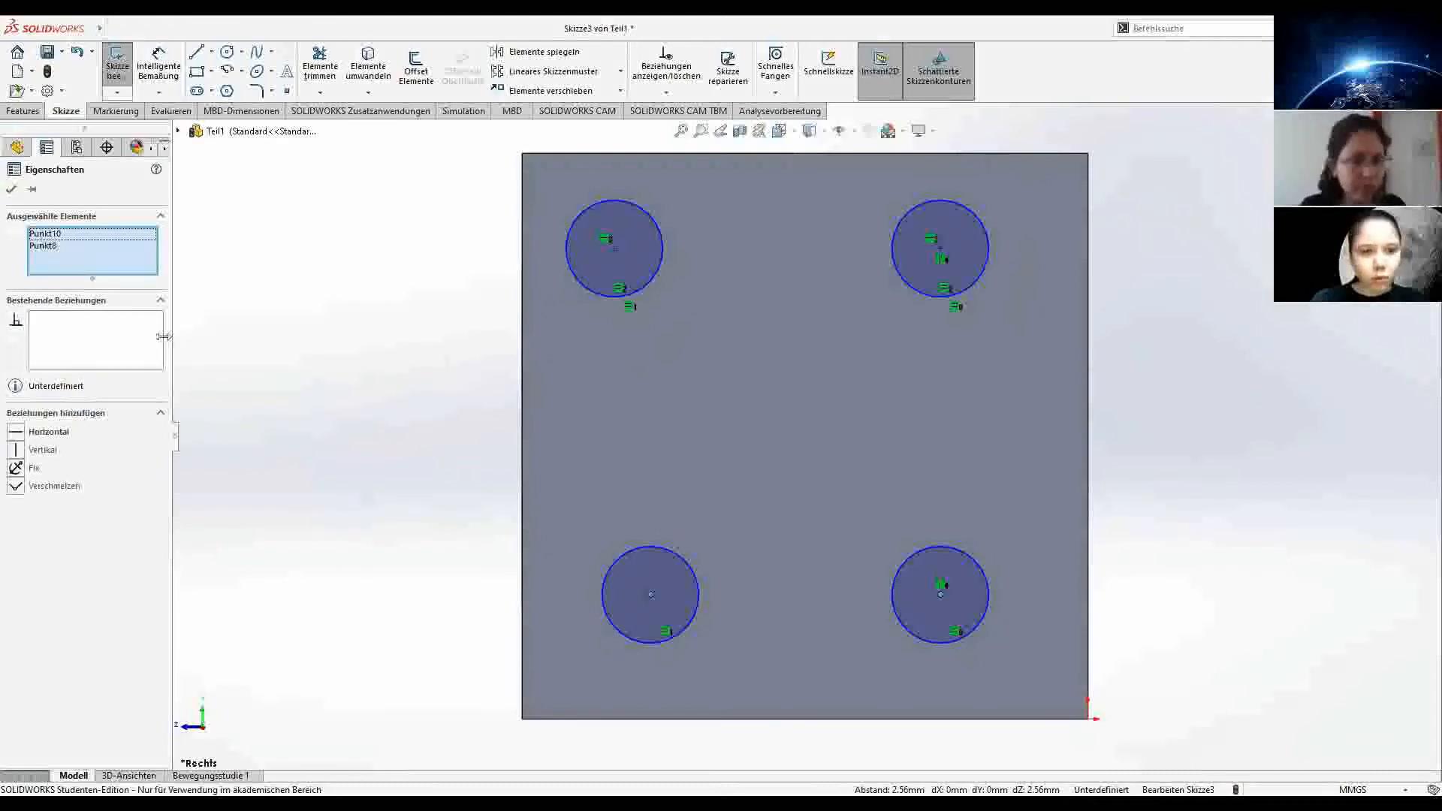
left_click(63, 437)
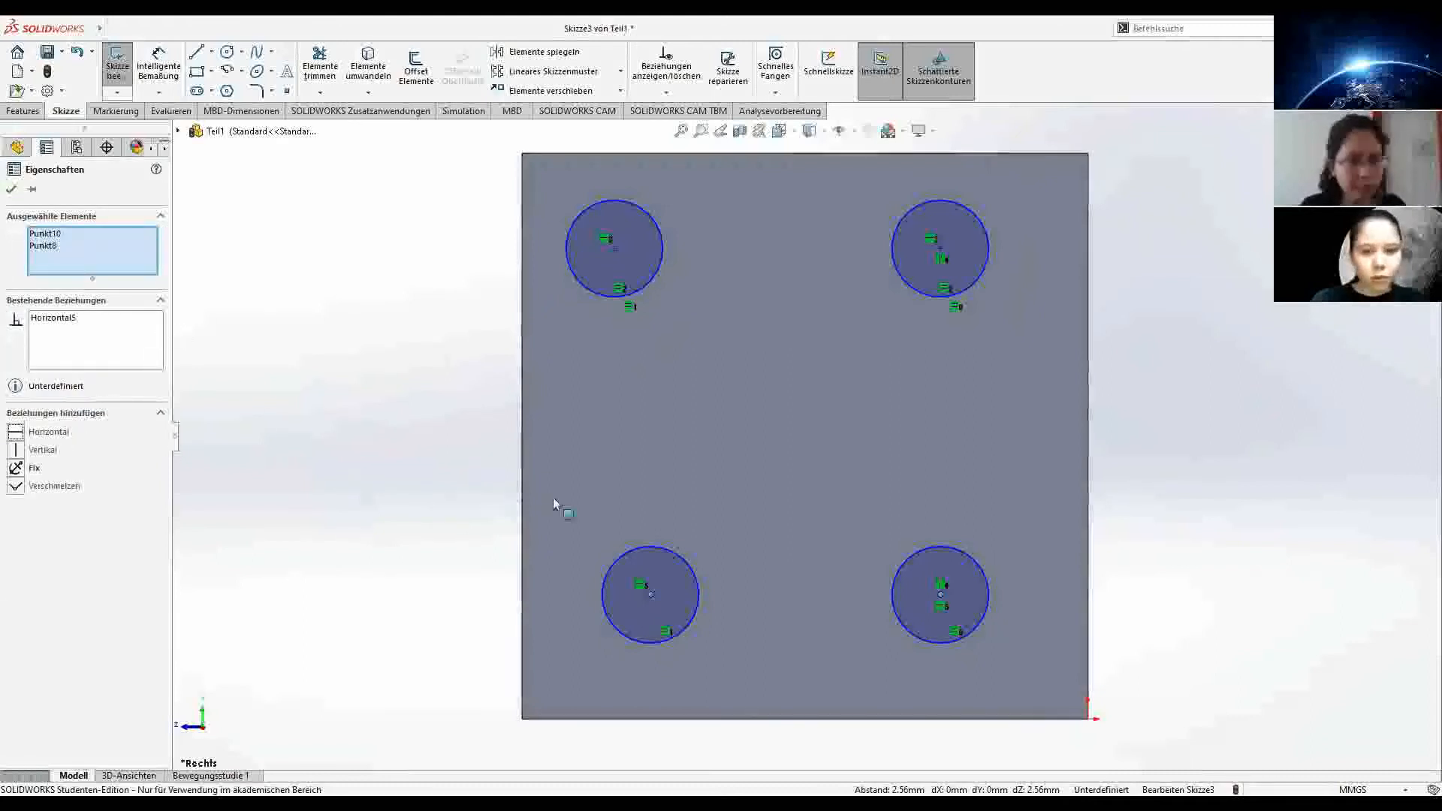
Step: Align the centre points of the lower-left and upper-left circles with a Vertical (Vertikal) relation
key("Escape")
left_click(650, 594)
left_click(614, 247, "ctrl")
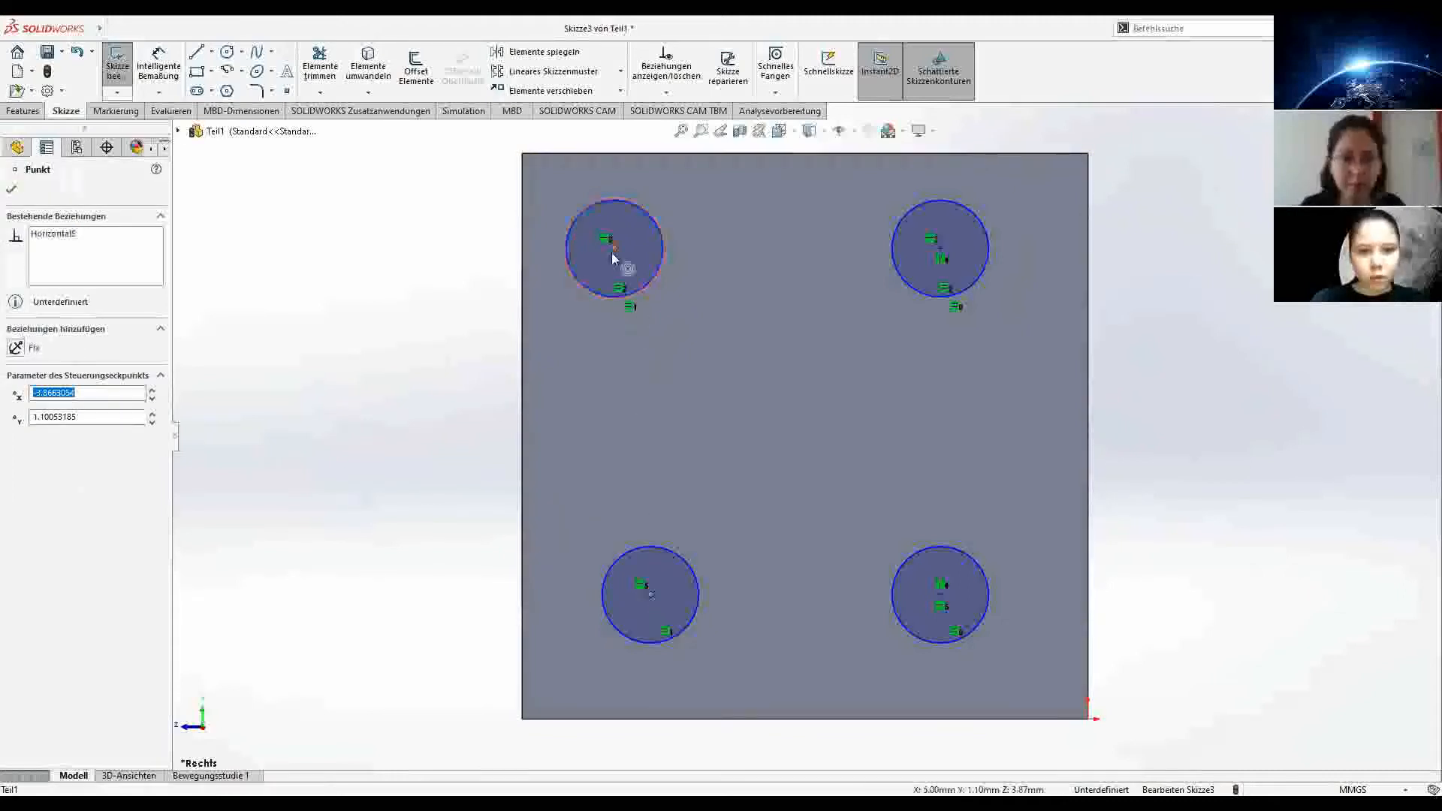
left_click(47, 450)
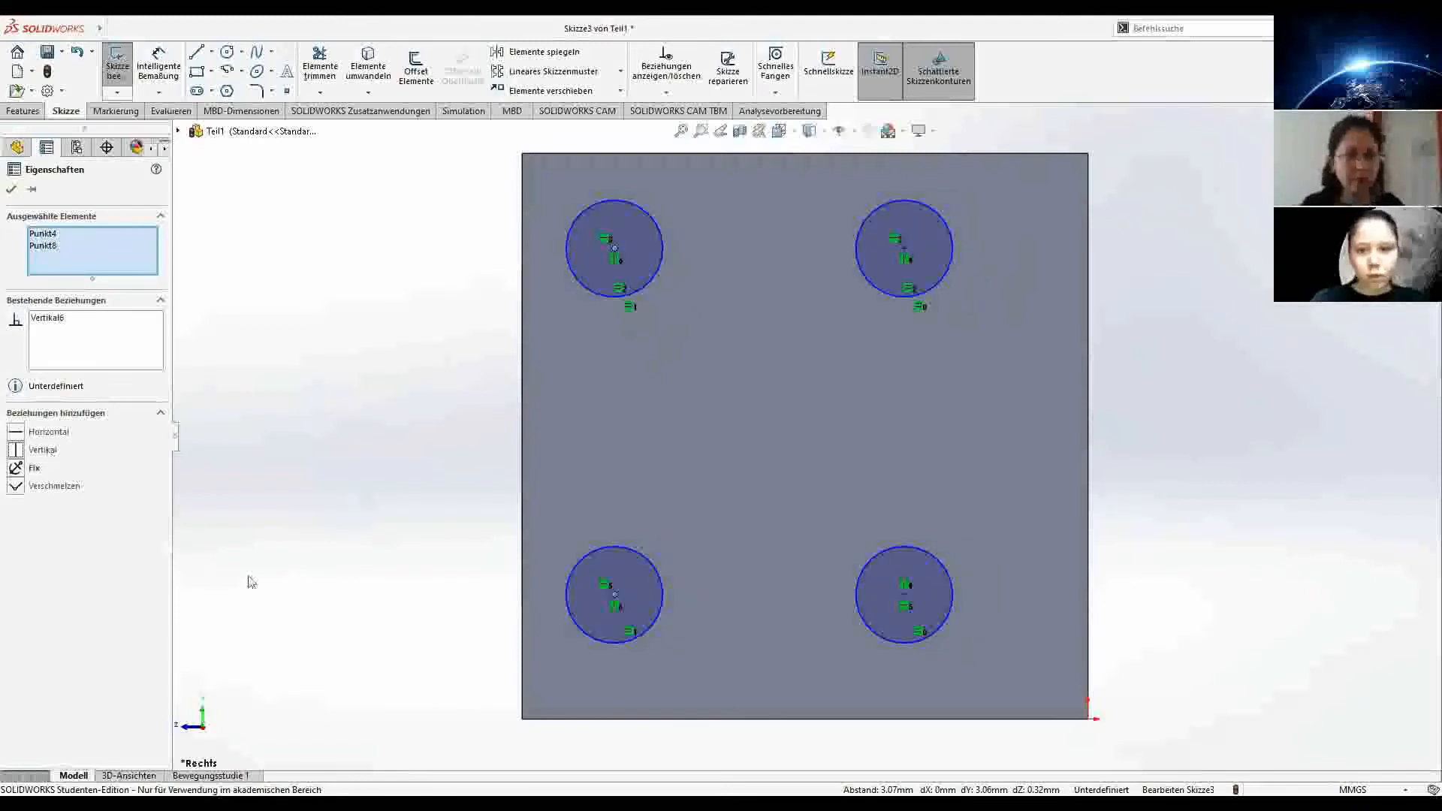
left_click(12, 189)
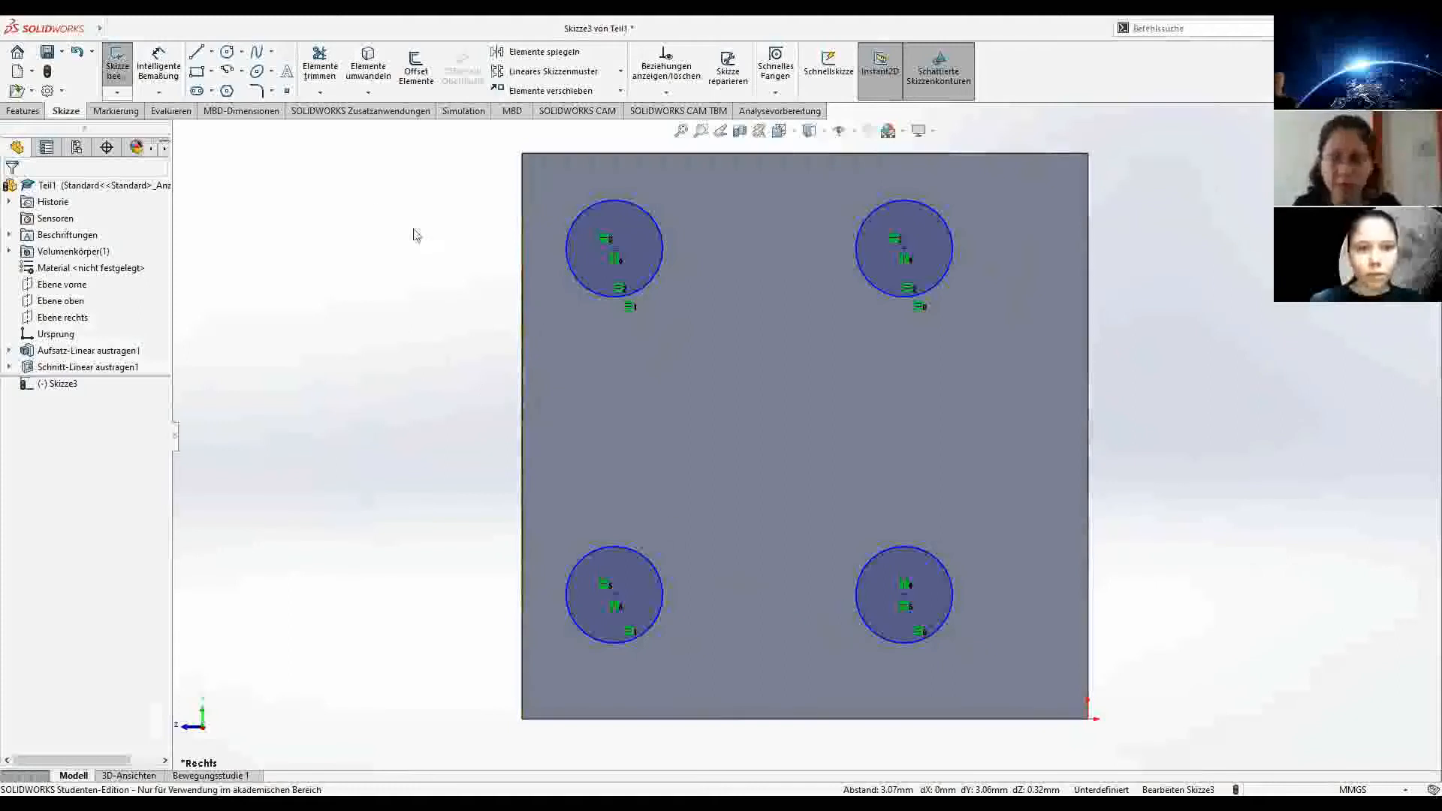
Step: Dimension the lower-right circle with a diameter of 1 mm
left_click(158, 67)
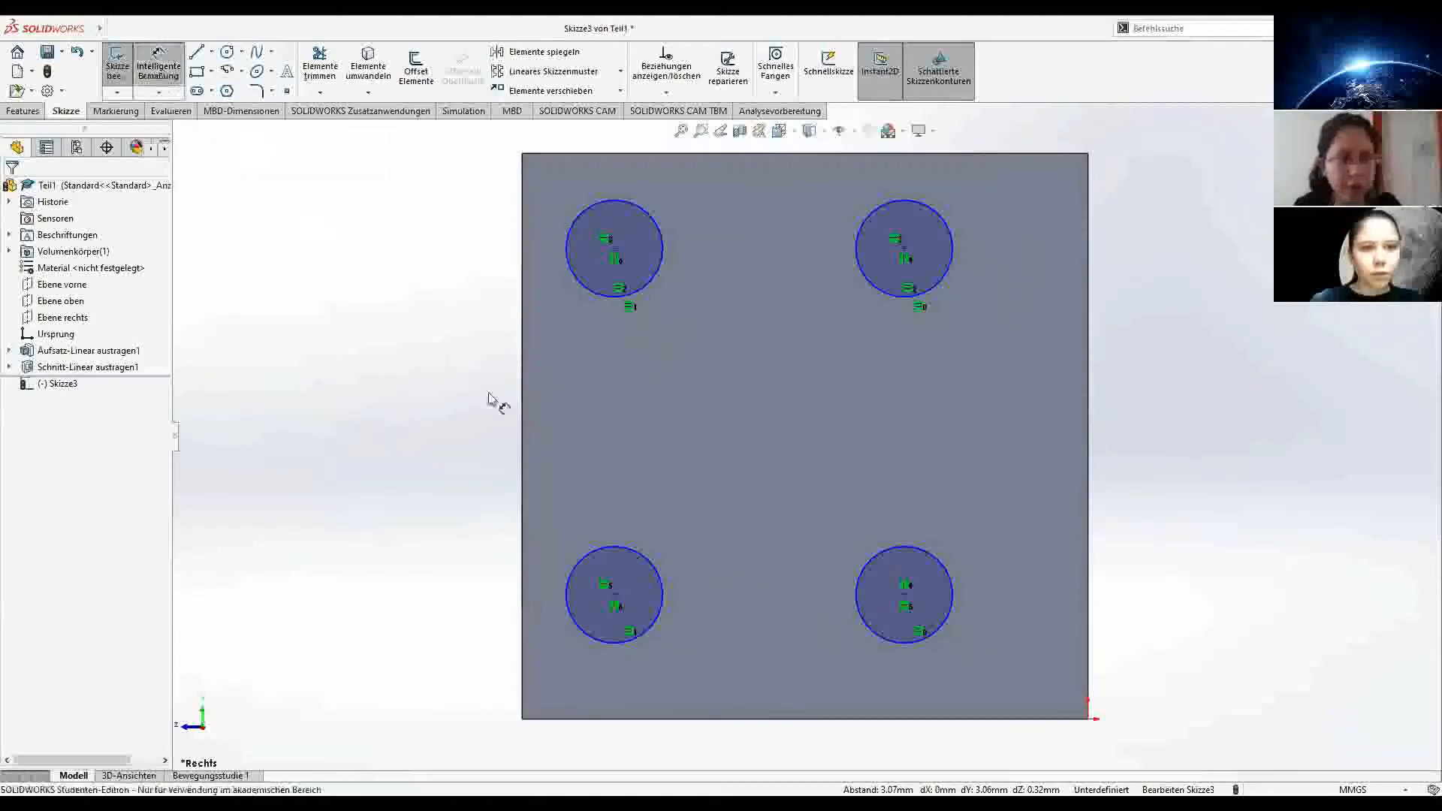
left_click(905, 594)
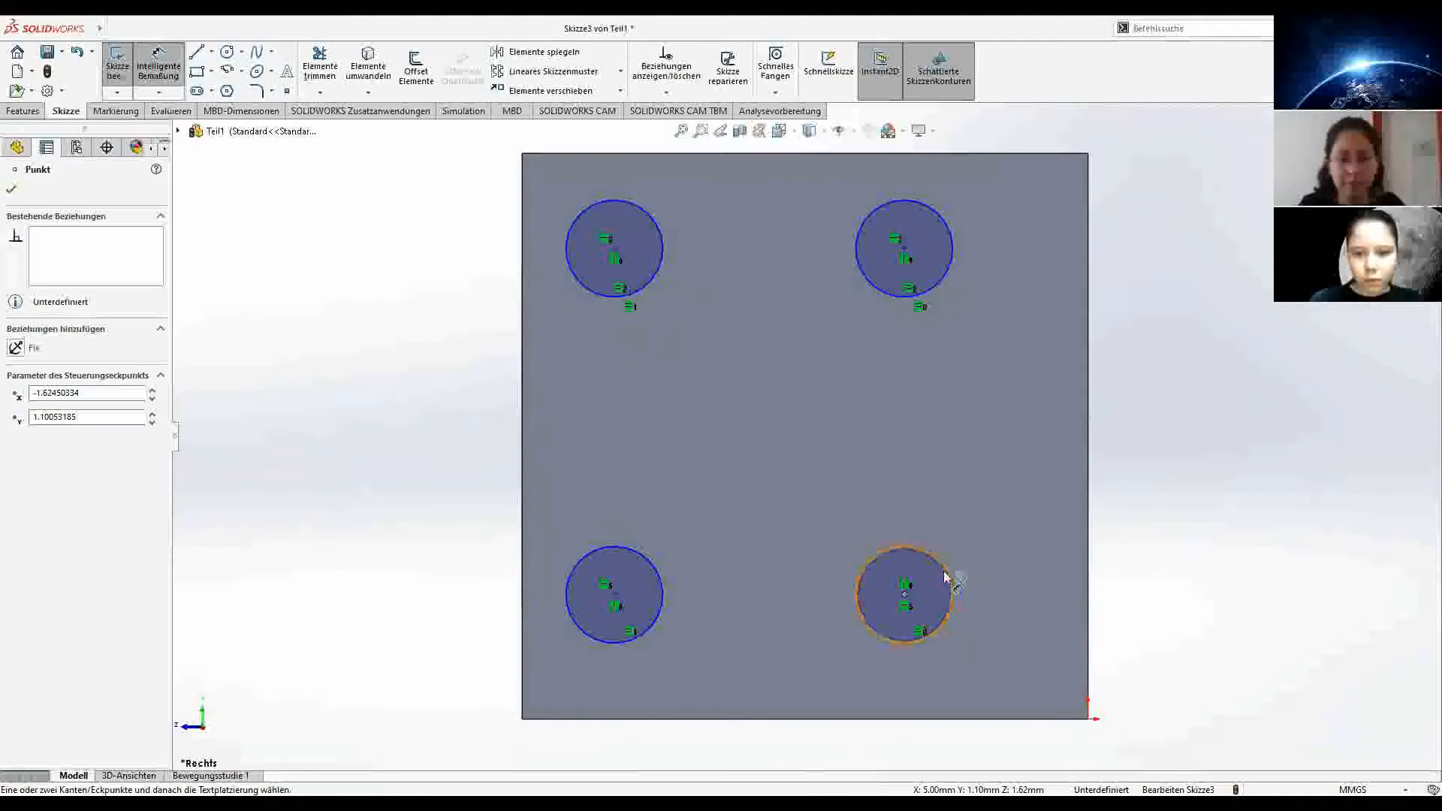
left_click(962, 548)
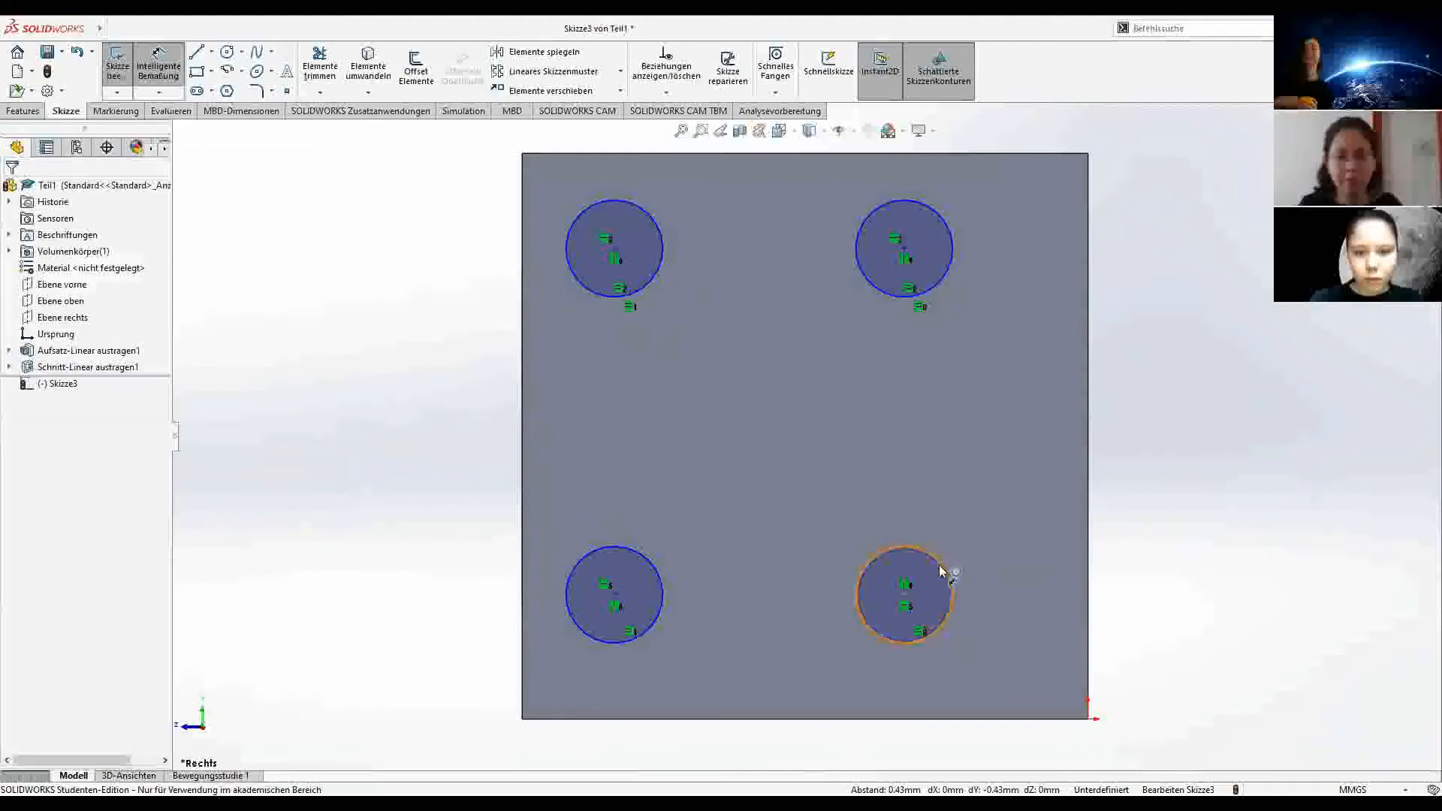
left_click(945, 573)
left_click(973, 530)
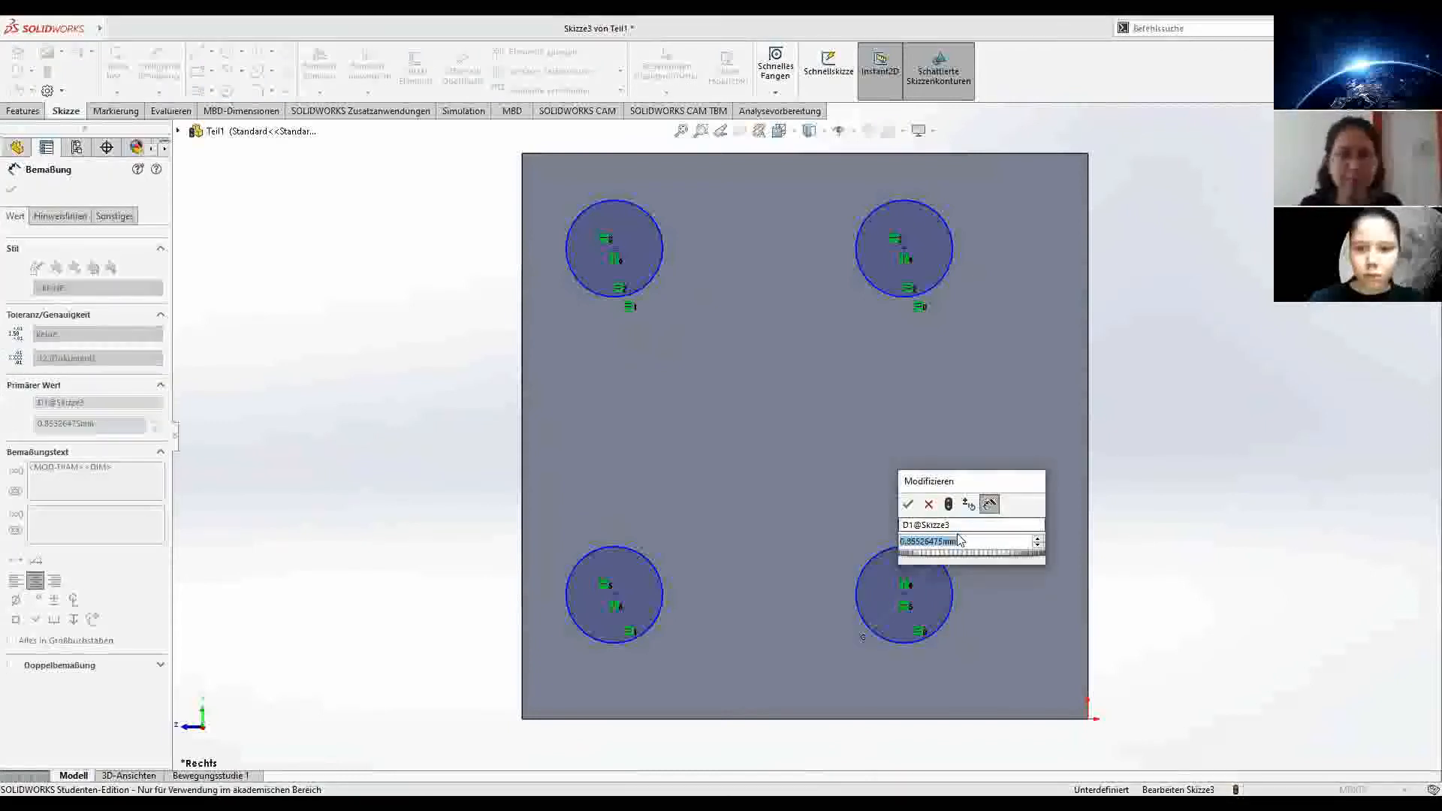
type("1")
key("Return")
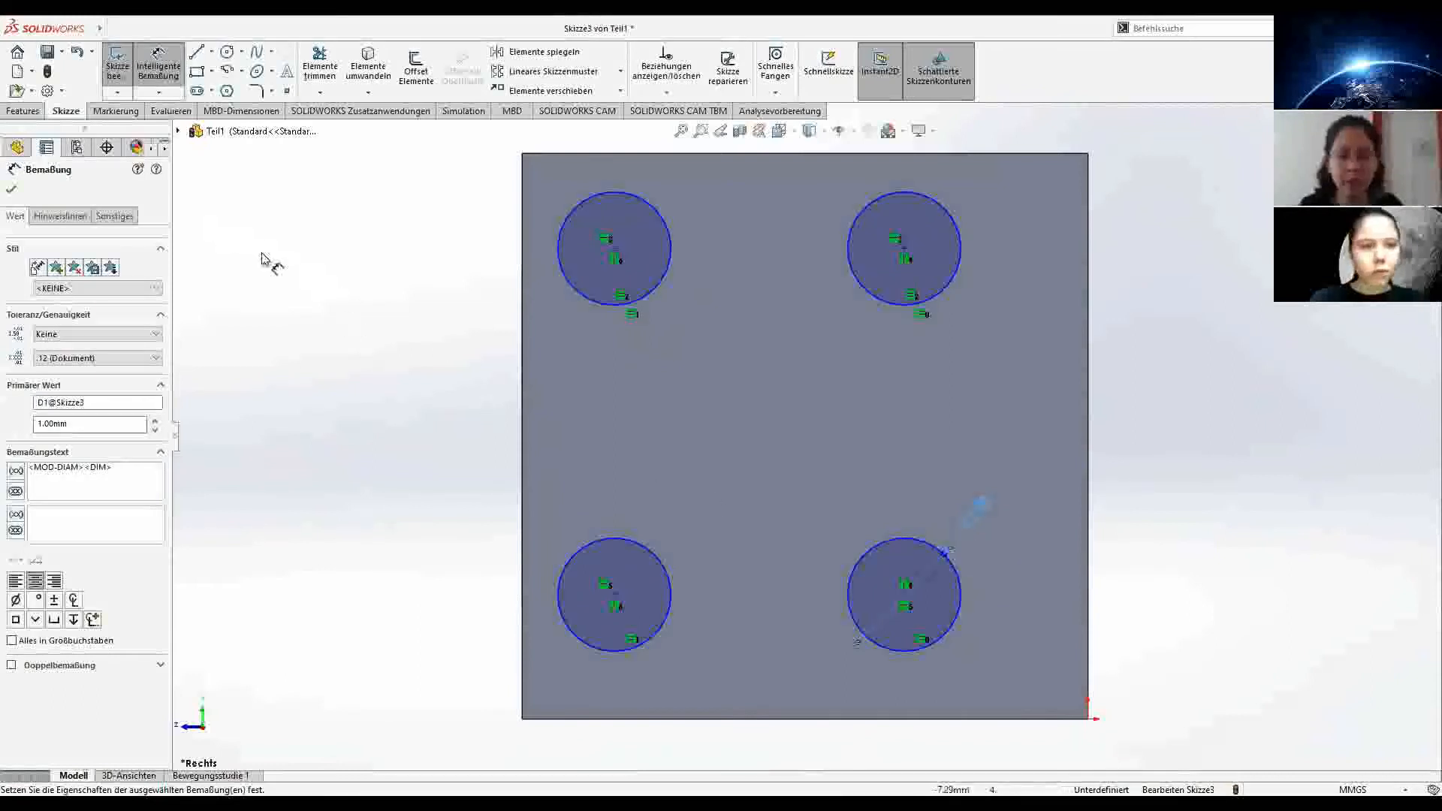
left_click(11, 188)
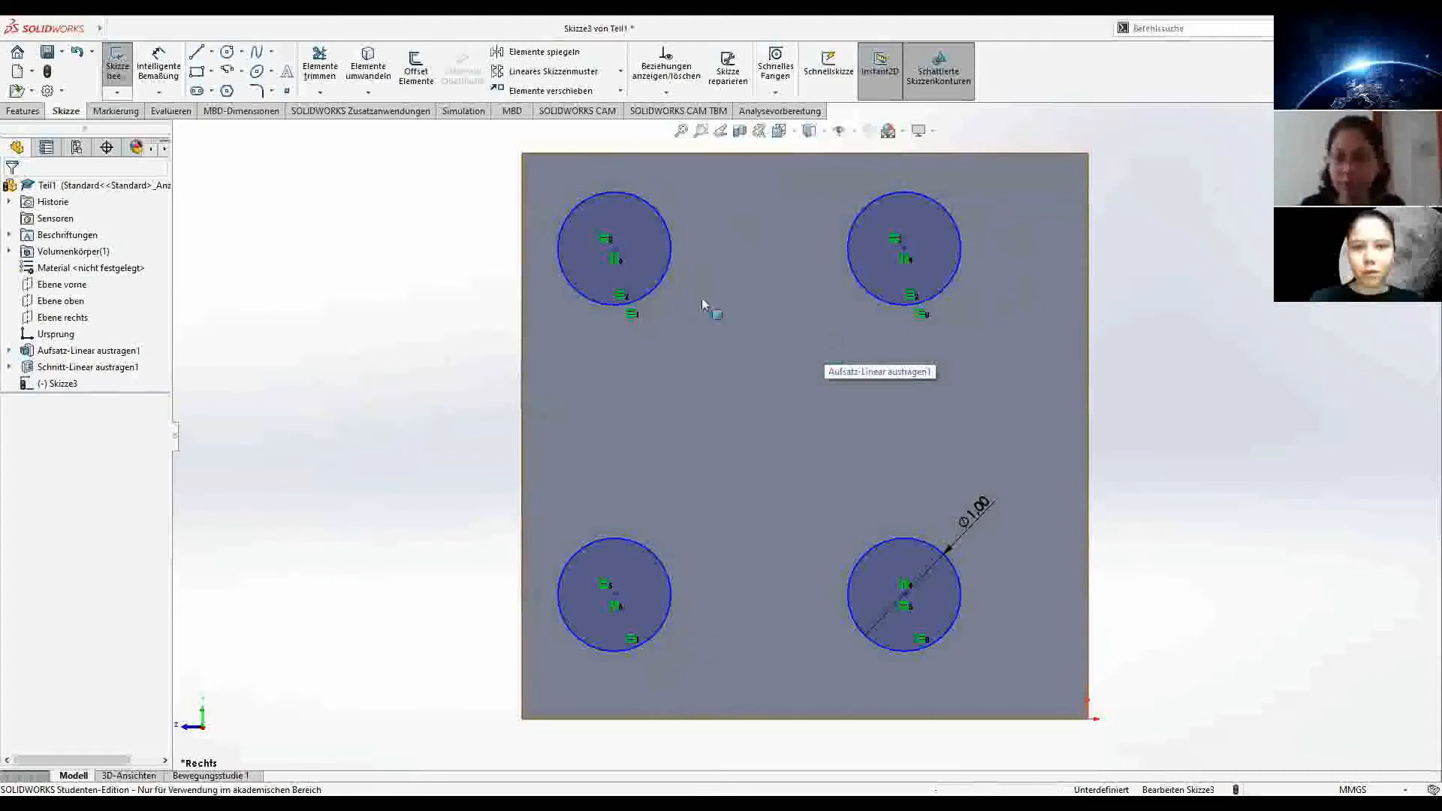
left_click(212, 52)
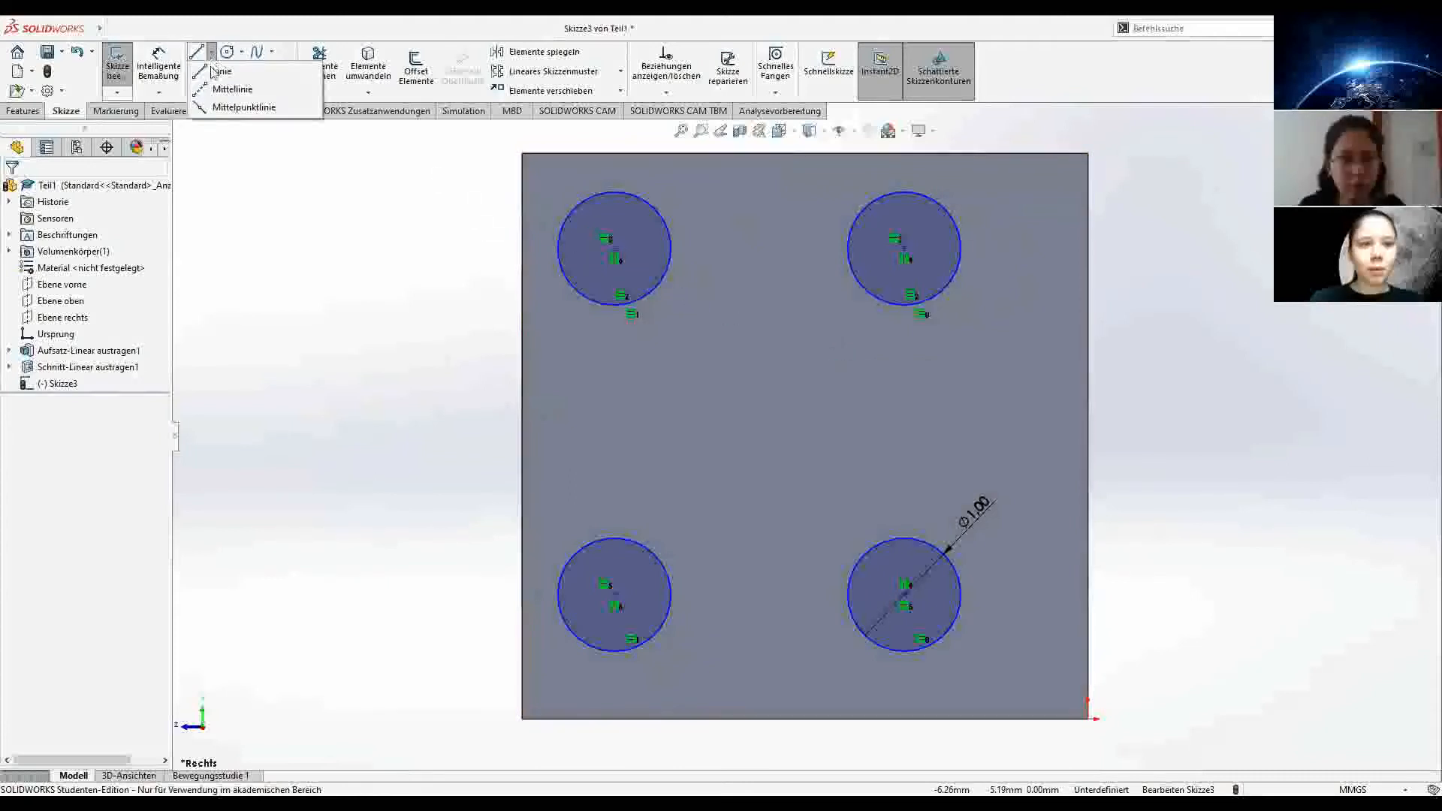
left_click(218, 87)
left_click(616, 259)
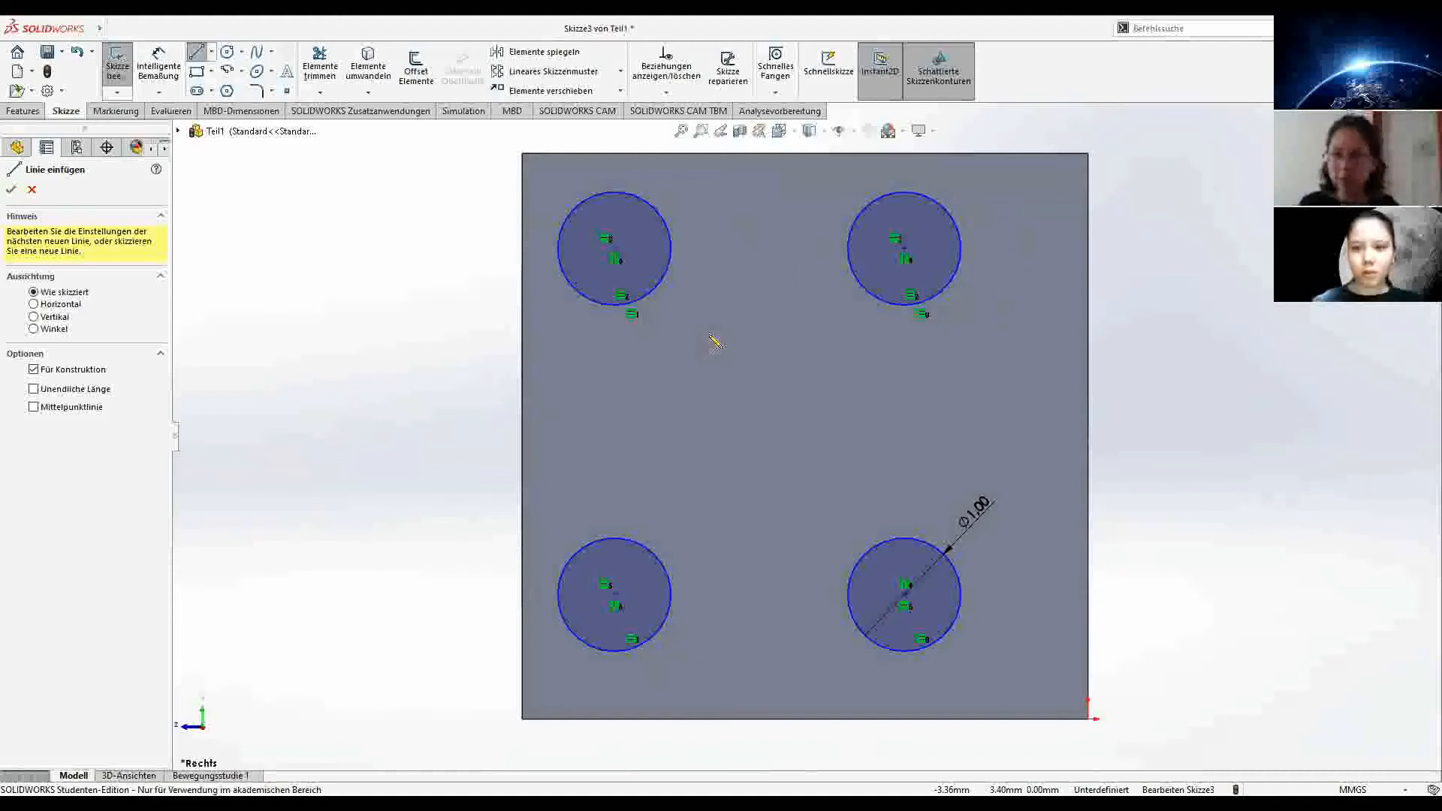
left_click(212, 53)
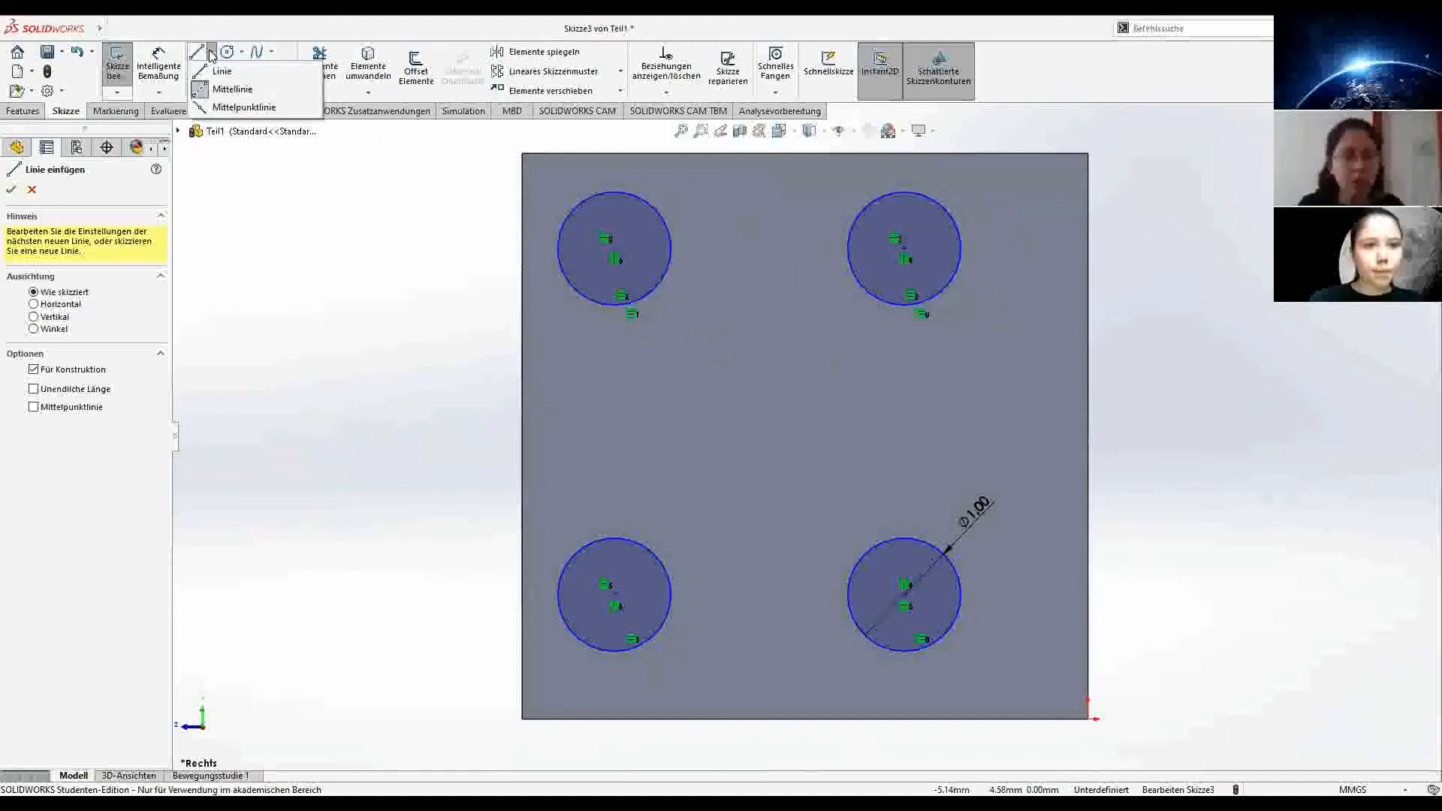
left_click(208, 89)
key("Escape")
left_click(614, 248)
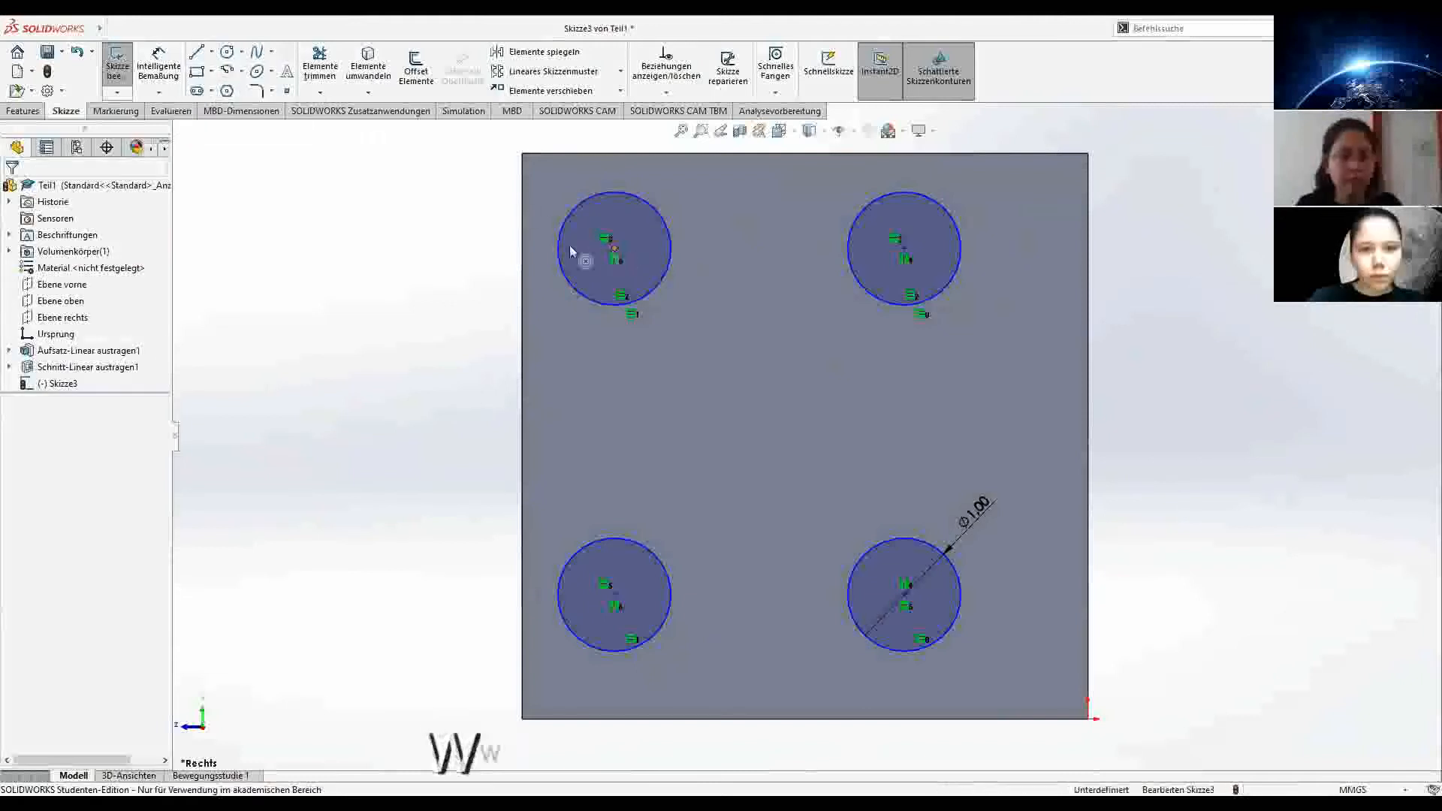
left_click(523, 248)
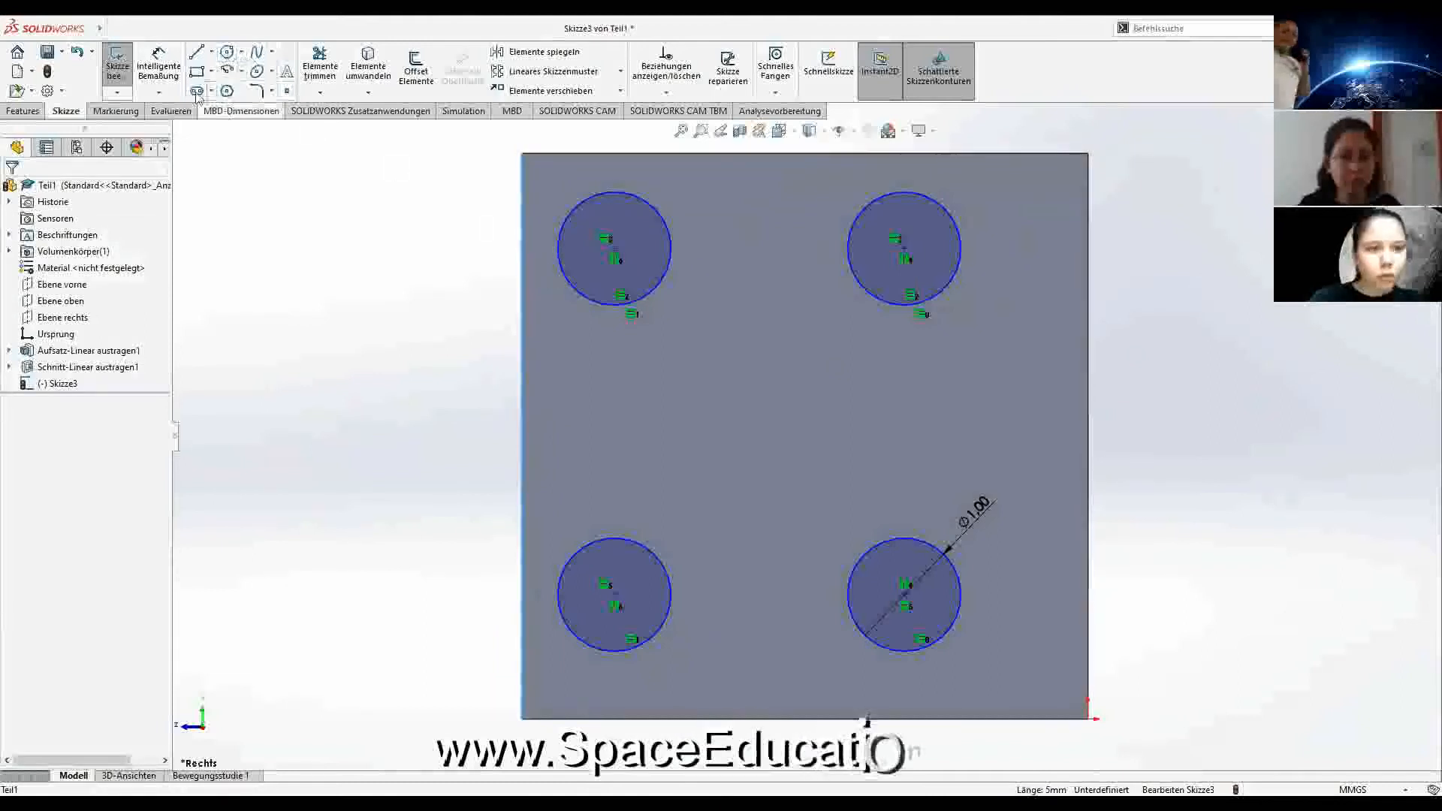
left_click(212, 52)
left_click(222, 92)
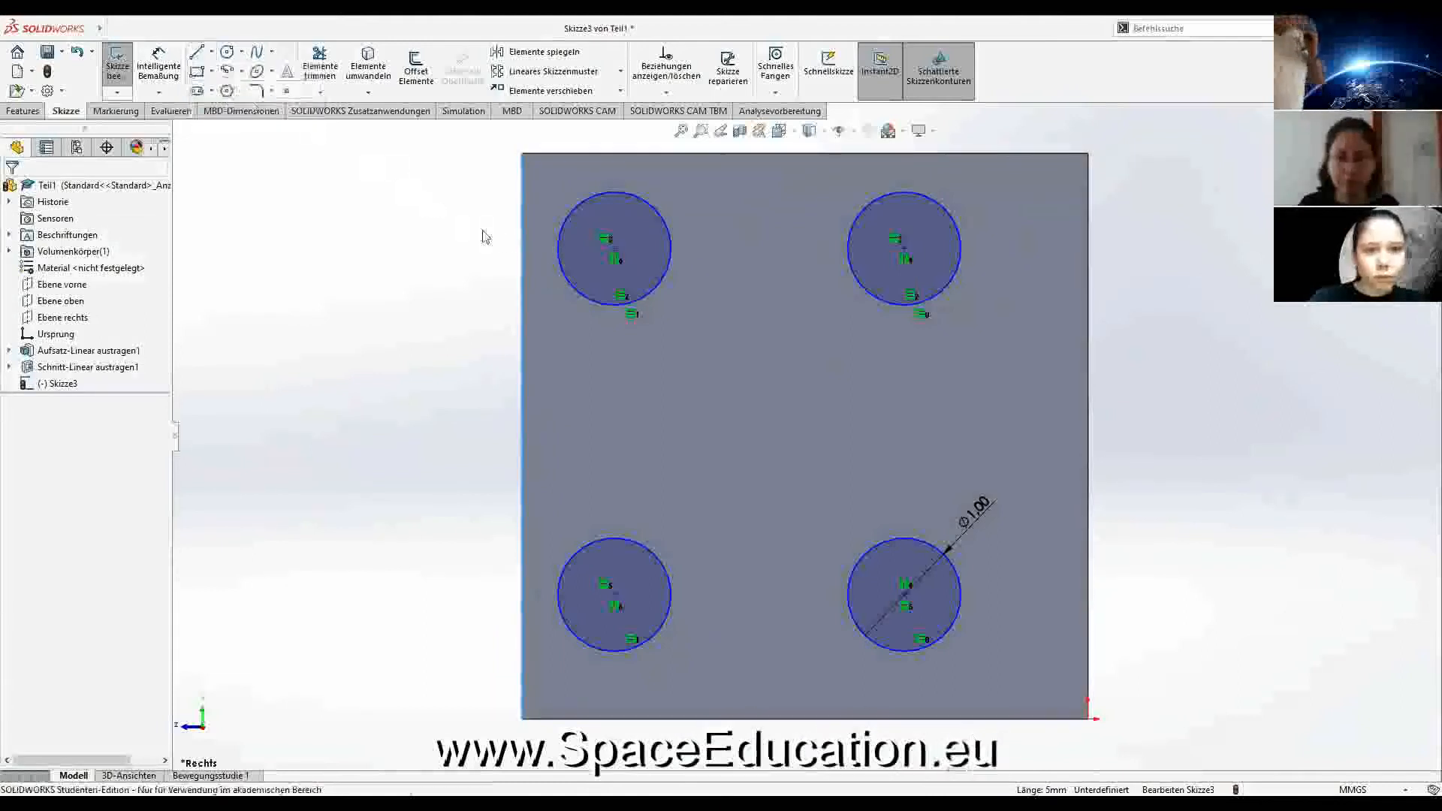
left_click(524, 250)
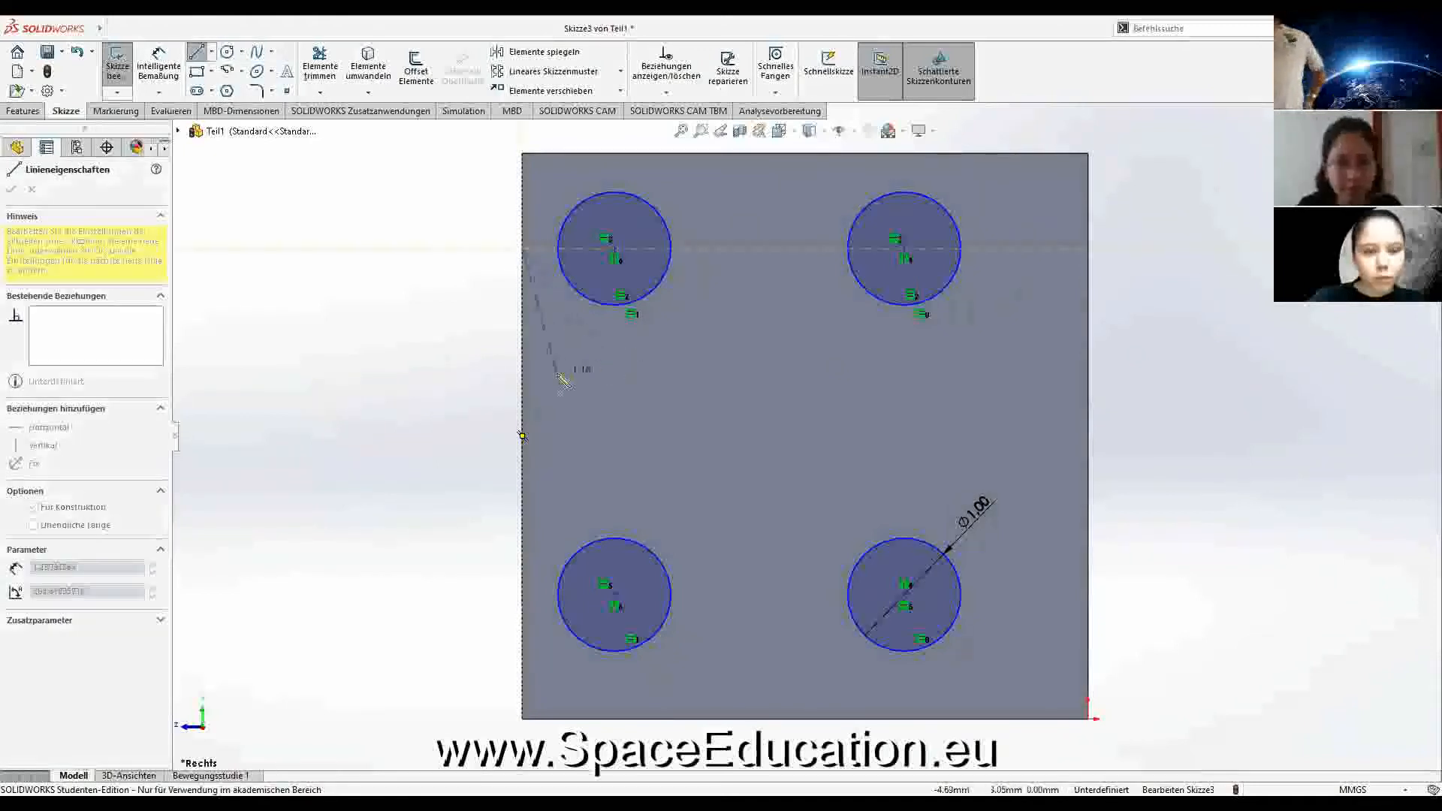
key("Escape")
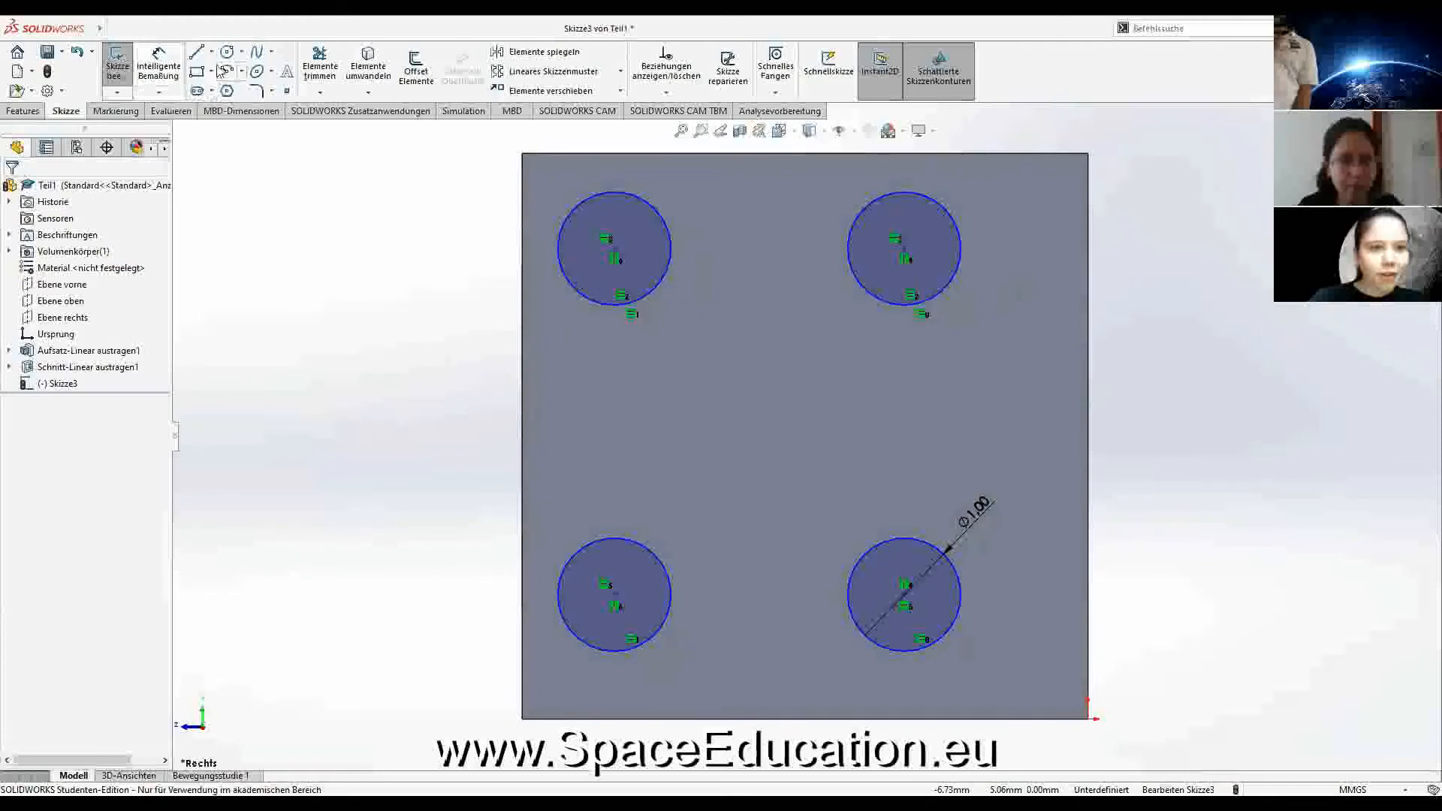
Step: Draw a horizontal centreline from the face's left edge to the centre point of the upper-left circle
left_click(213, 53)
left_click(222, 92)
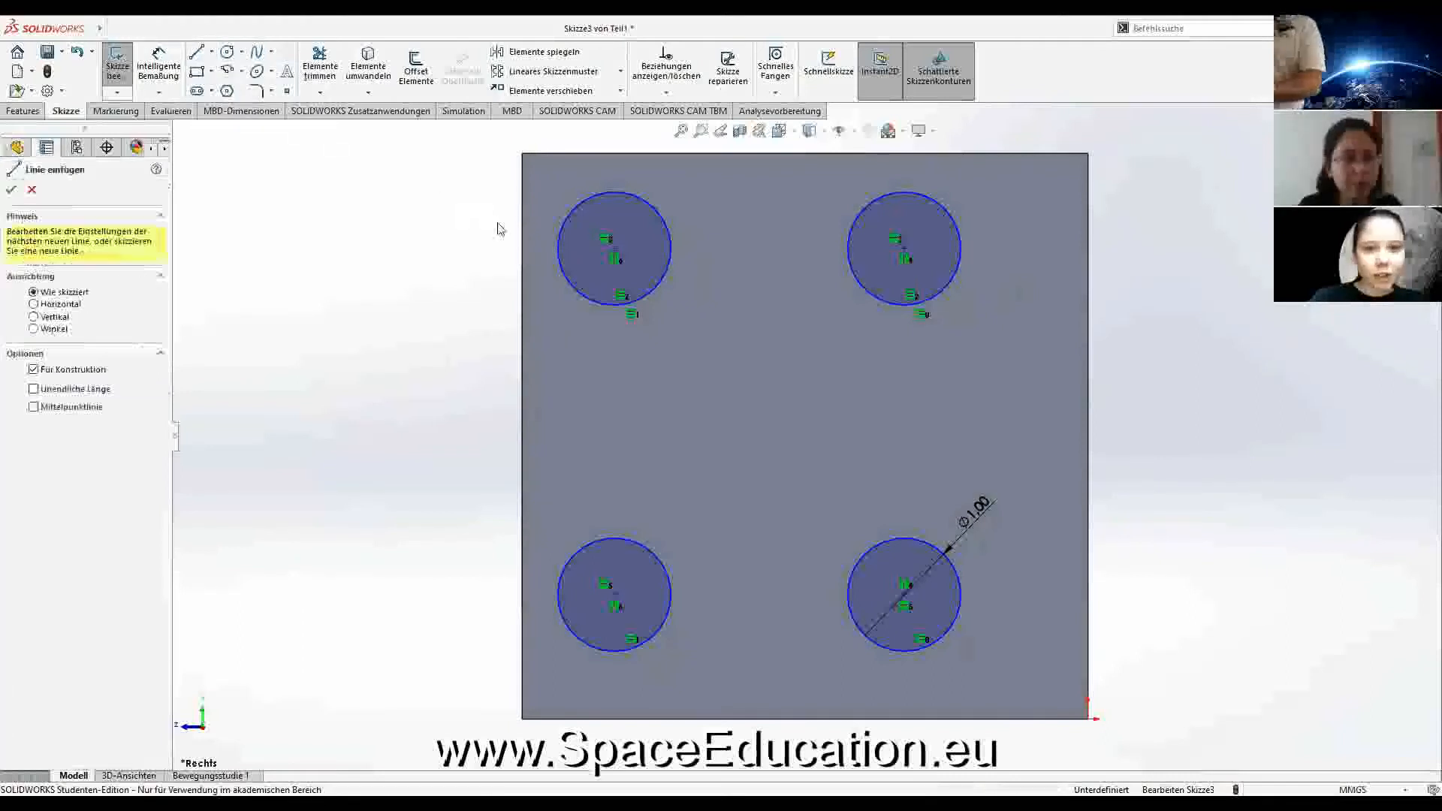
left_click(536, 253)
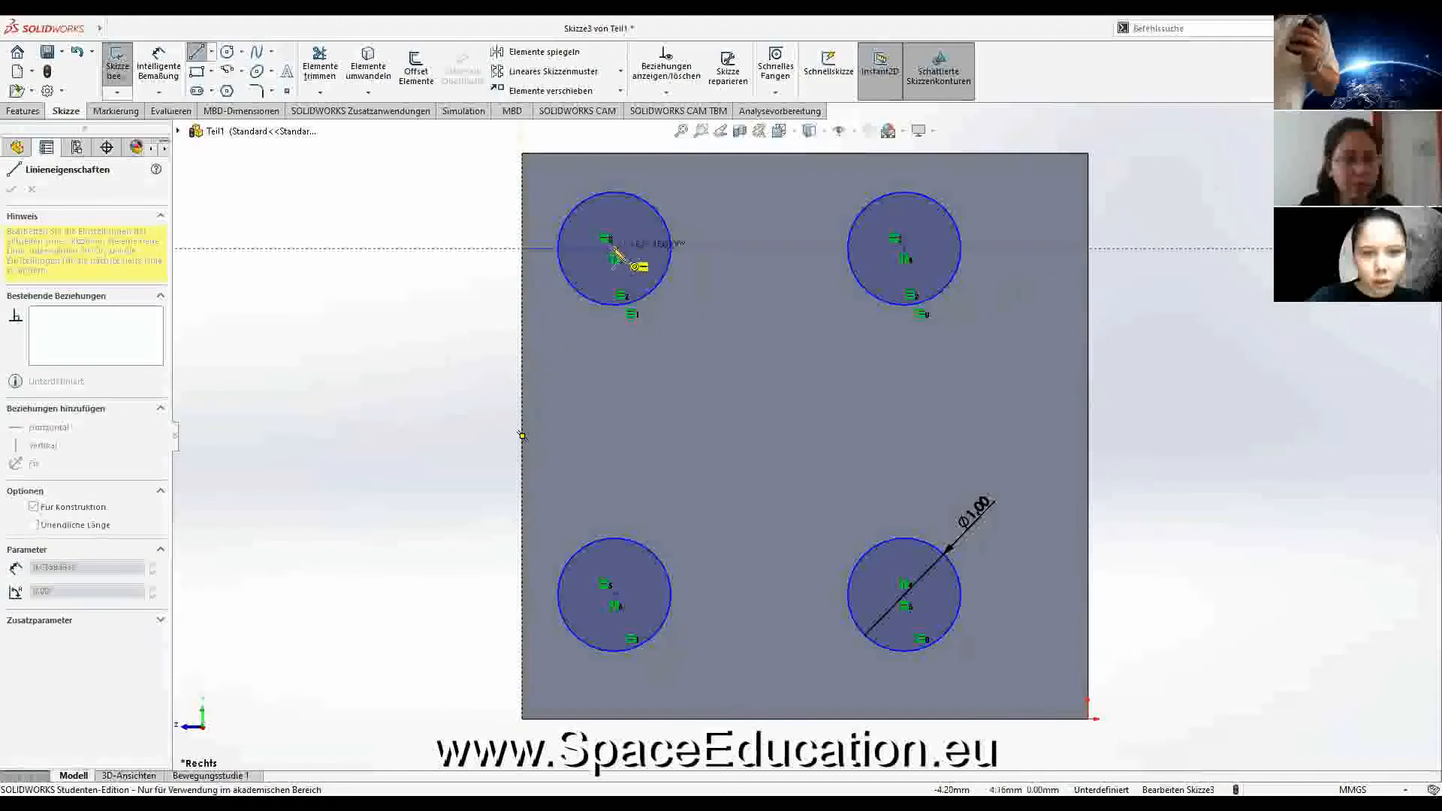
left_click(613, 249)
key("Escape")
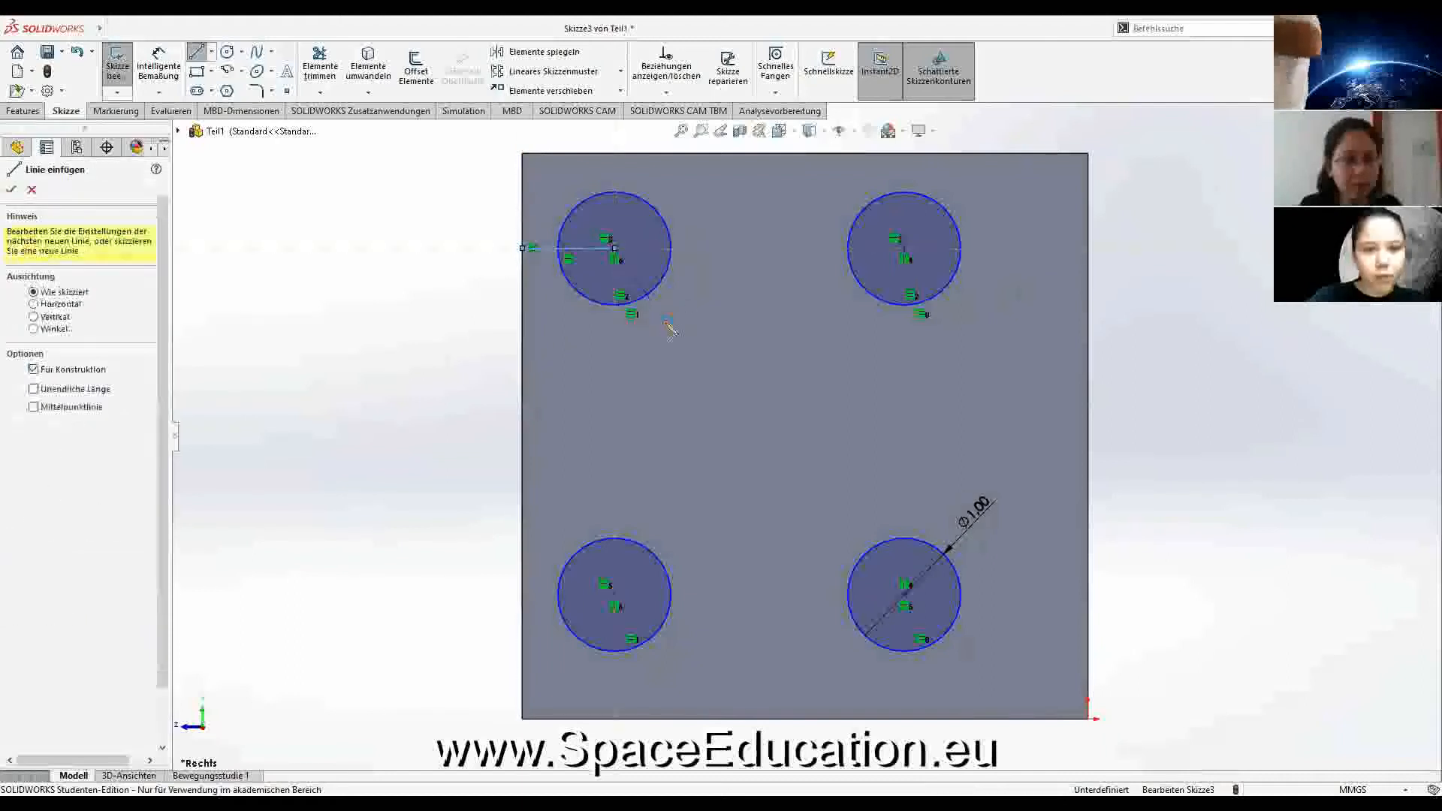
key("Escape")
Step: Draw a horizontal centreline from the centre point of the upper-right circle to the face's right edge
left_click(213, 52)
left_click(233, 87)
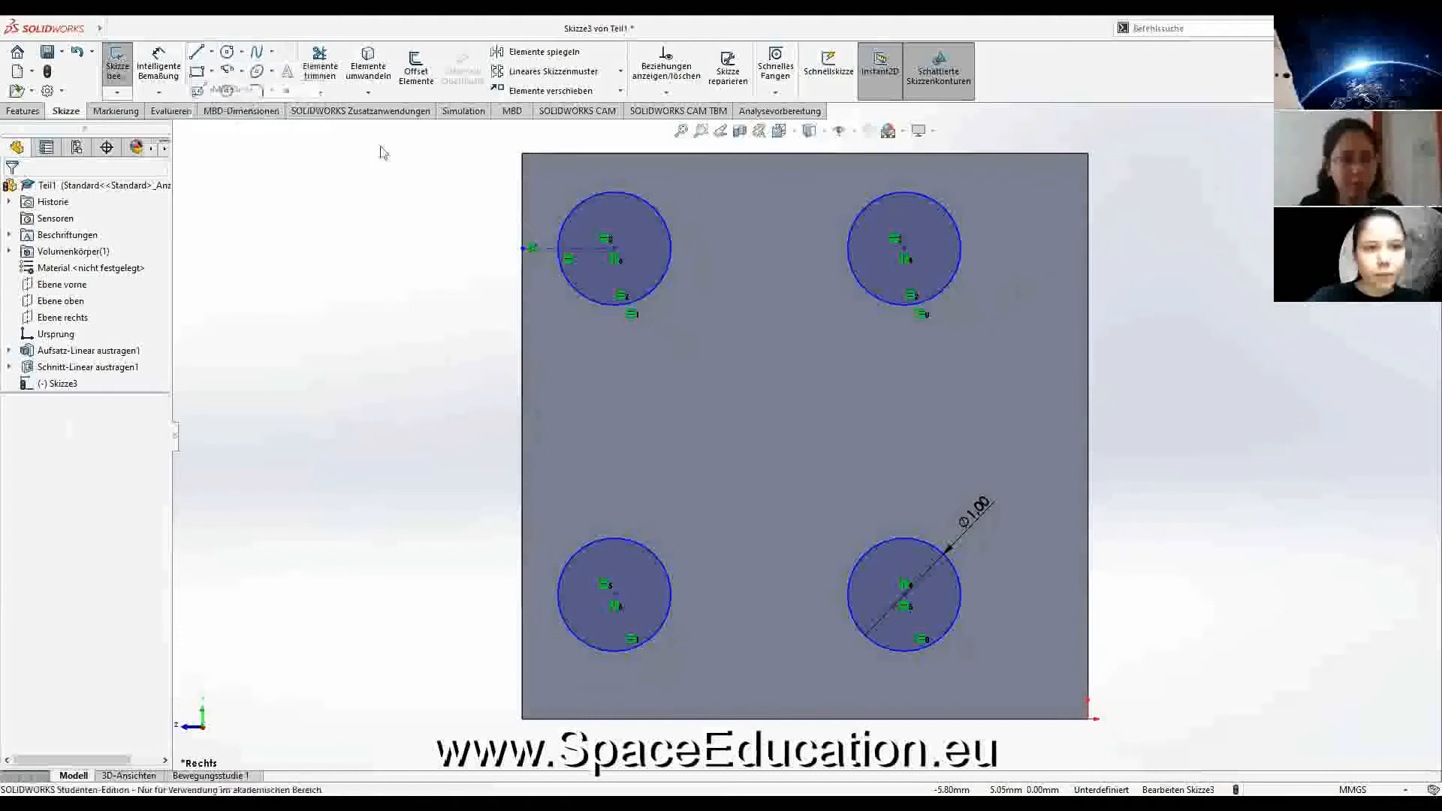
left_click(904, 248)
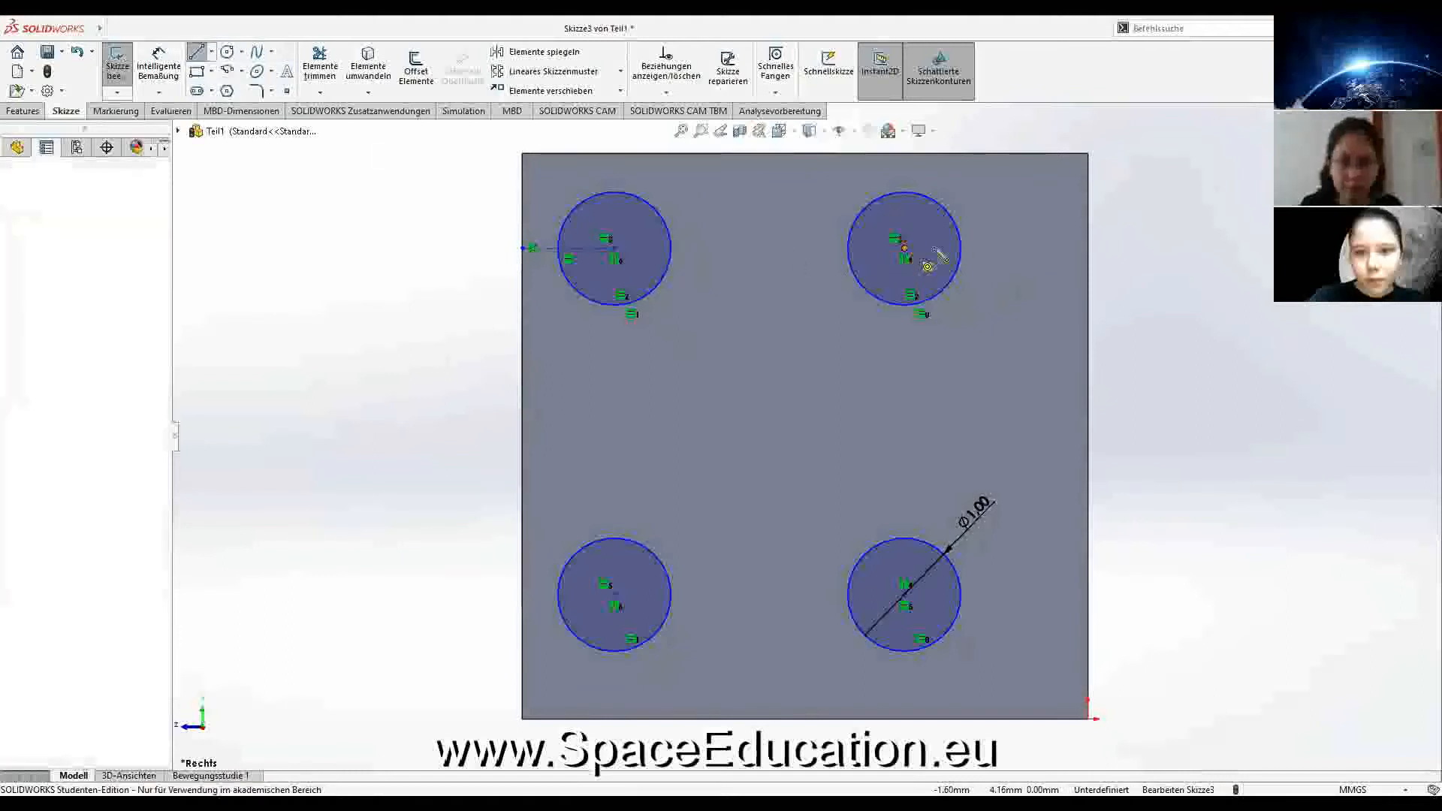
left_click(1088, 249)
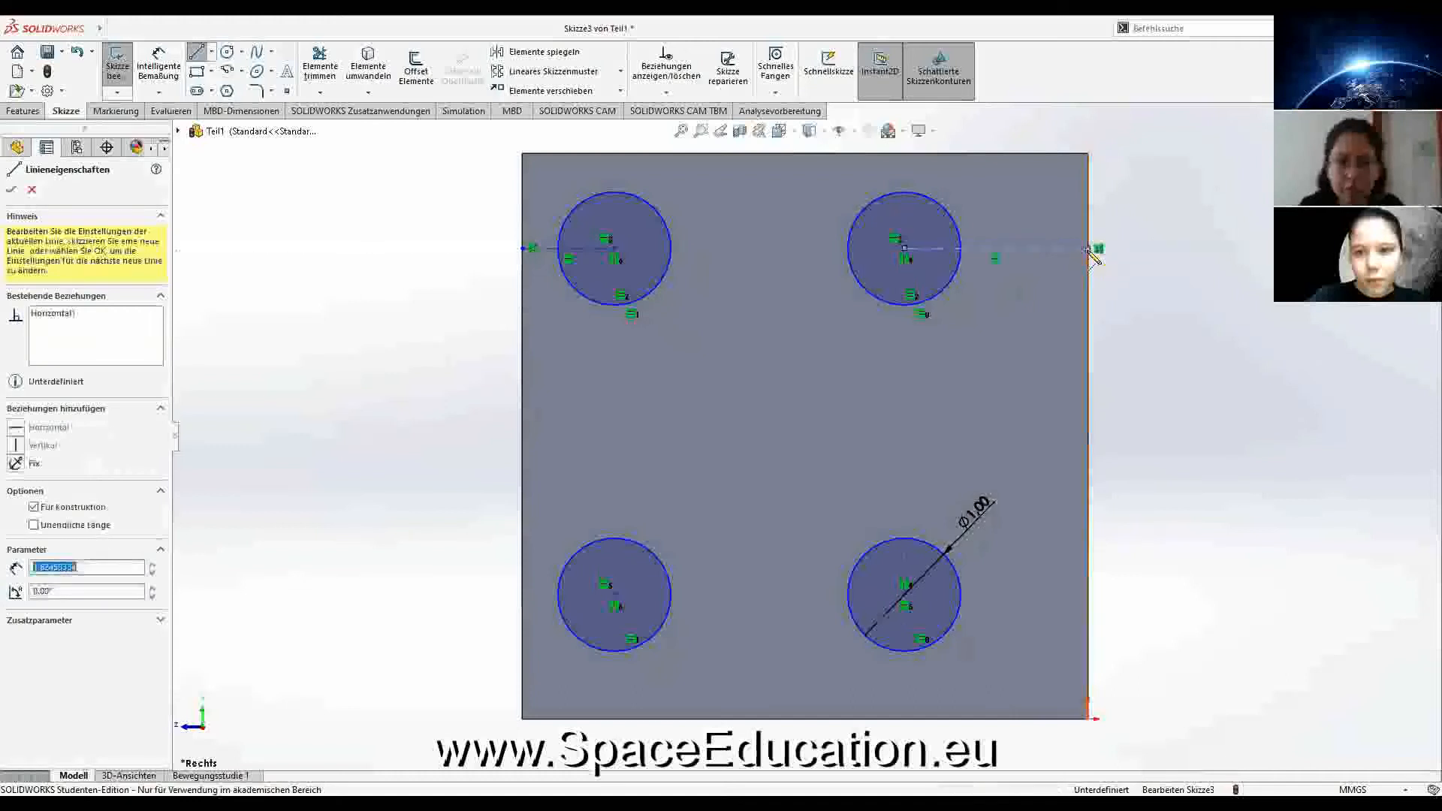
key("Escape")
key("Escape")
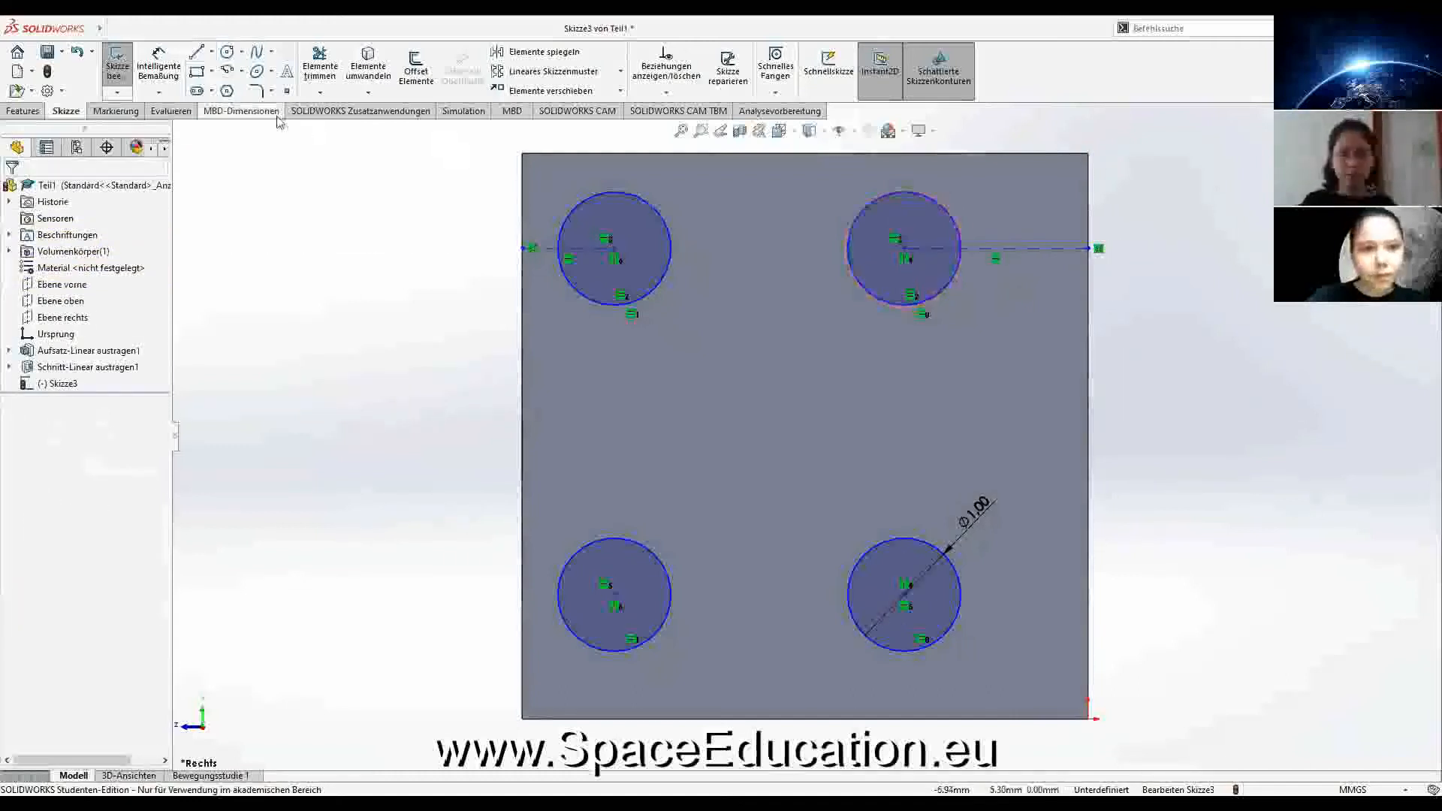
Step: Make the two horizontal centrelines at the upper circles the same length with an Equal (Gleich) relation
left_click(572, 250)
left_click(937, 248)
left_click(916, 249, "ctrl")
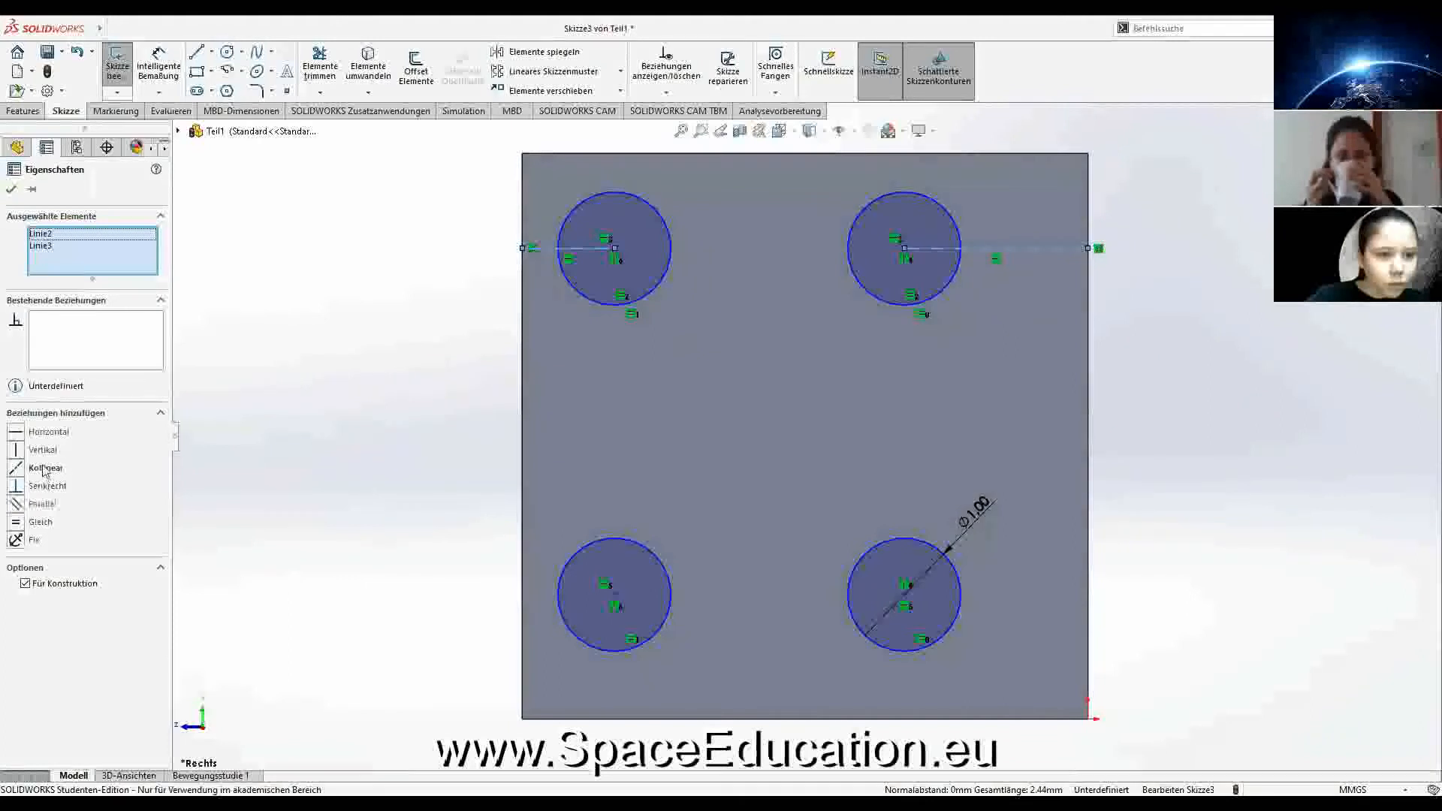
left_click(42, 523)
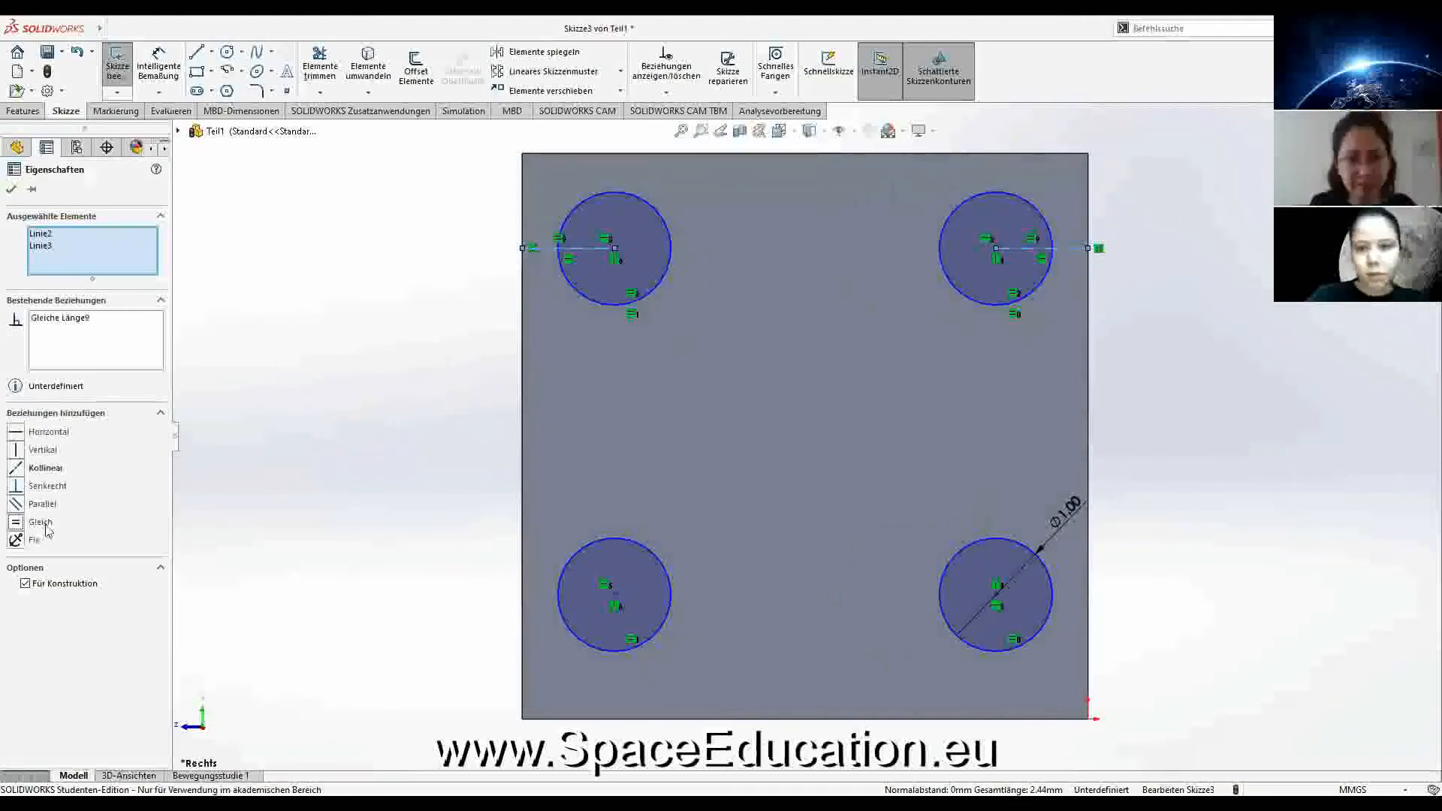
left_click(11, 190)
Step: Draw a vertical centreline from the centre point of the upper-left circle to the face's top edge
left_click(213, 51)
left_click(230, 86)
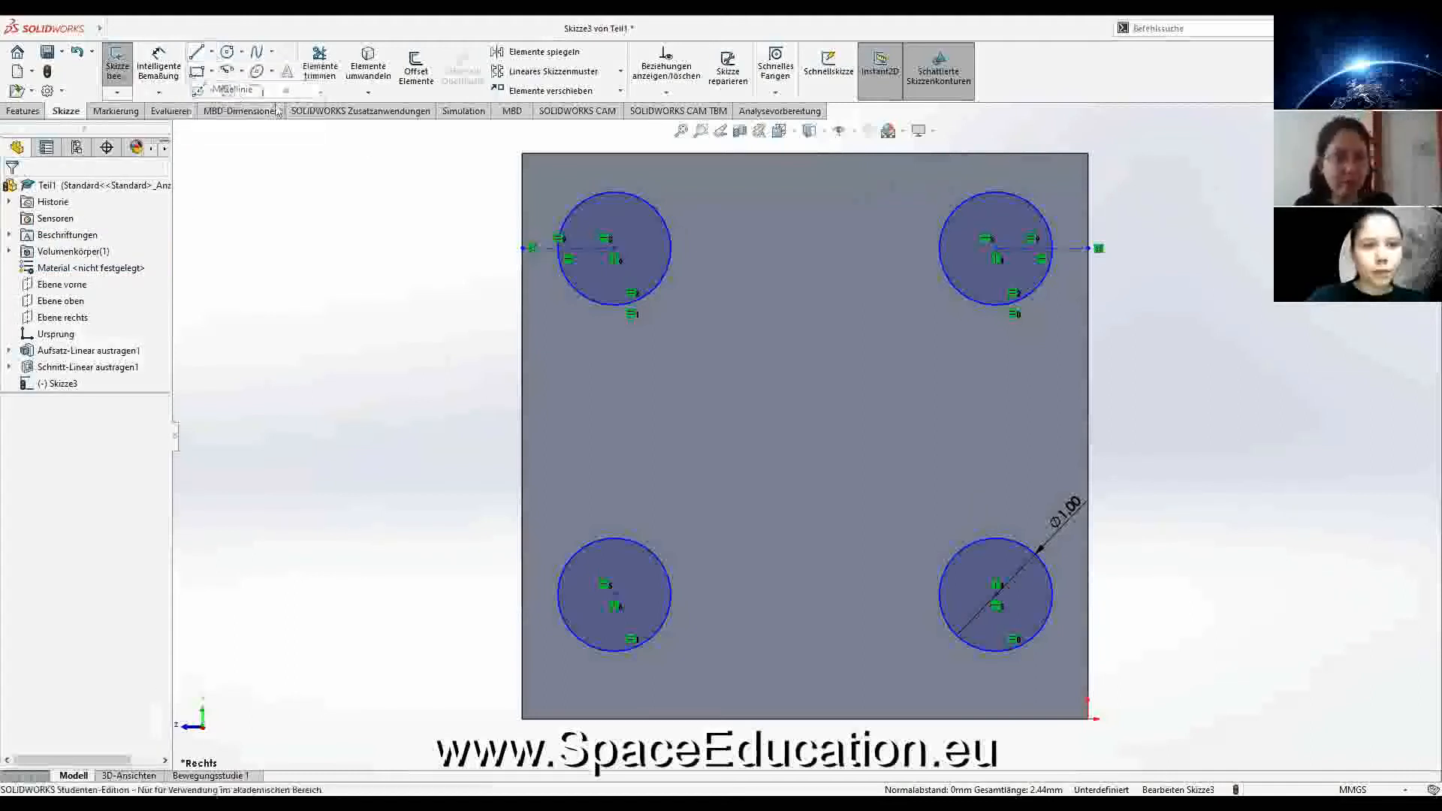
left_click(615, 248)
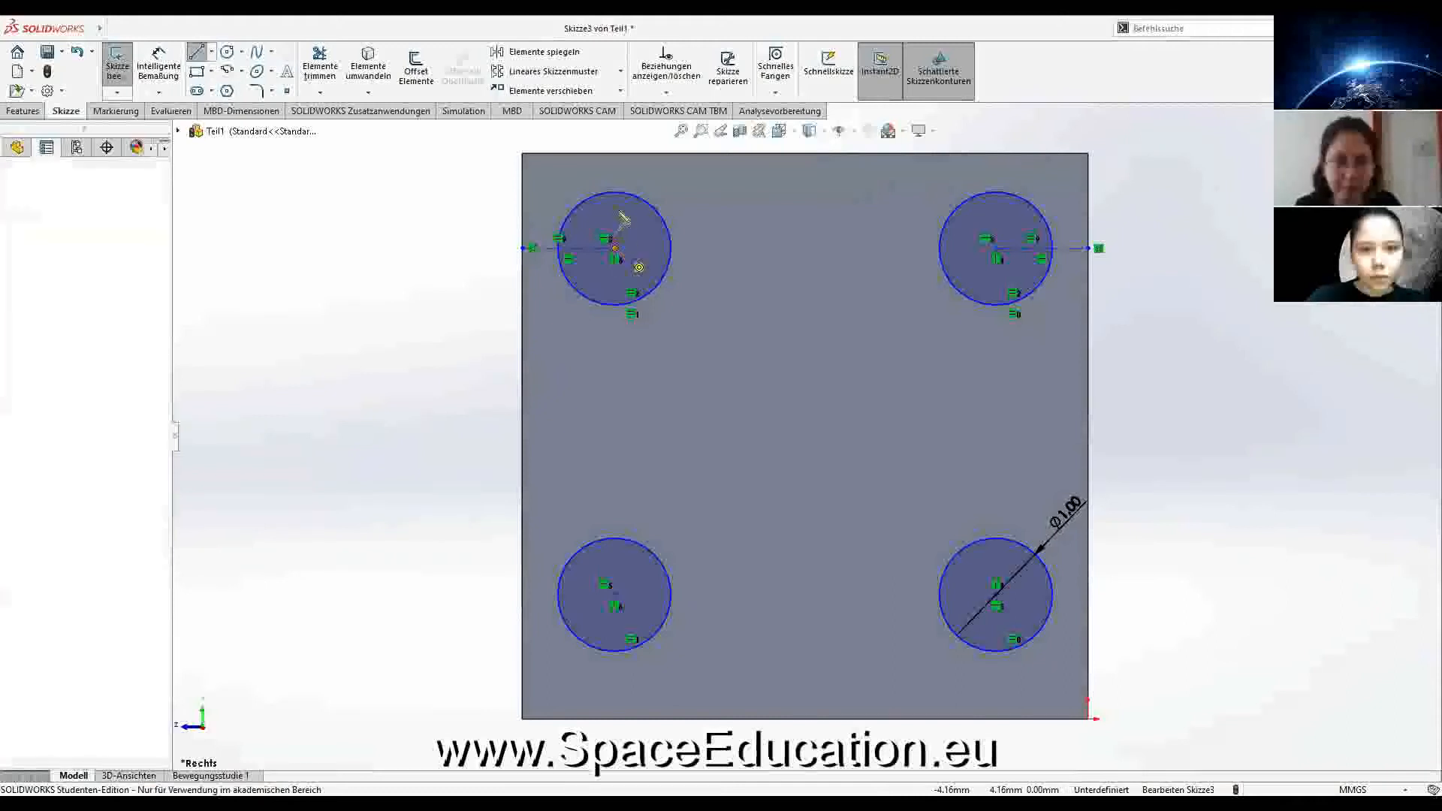
left_click(616, 154)
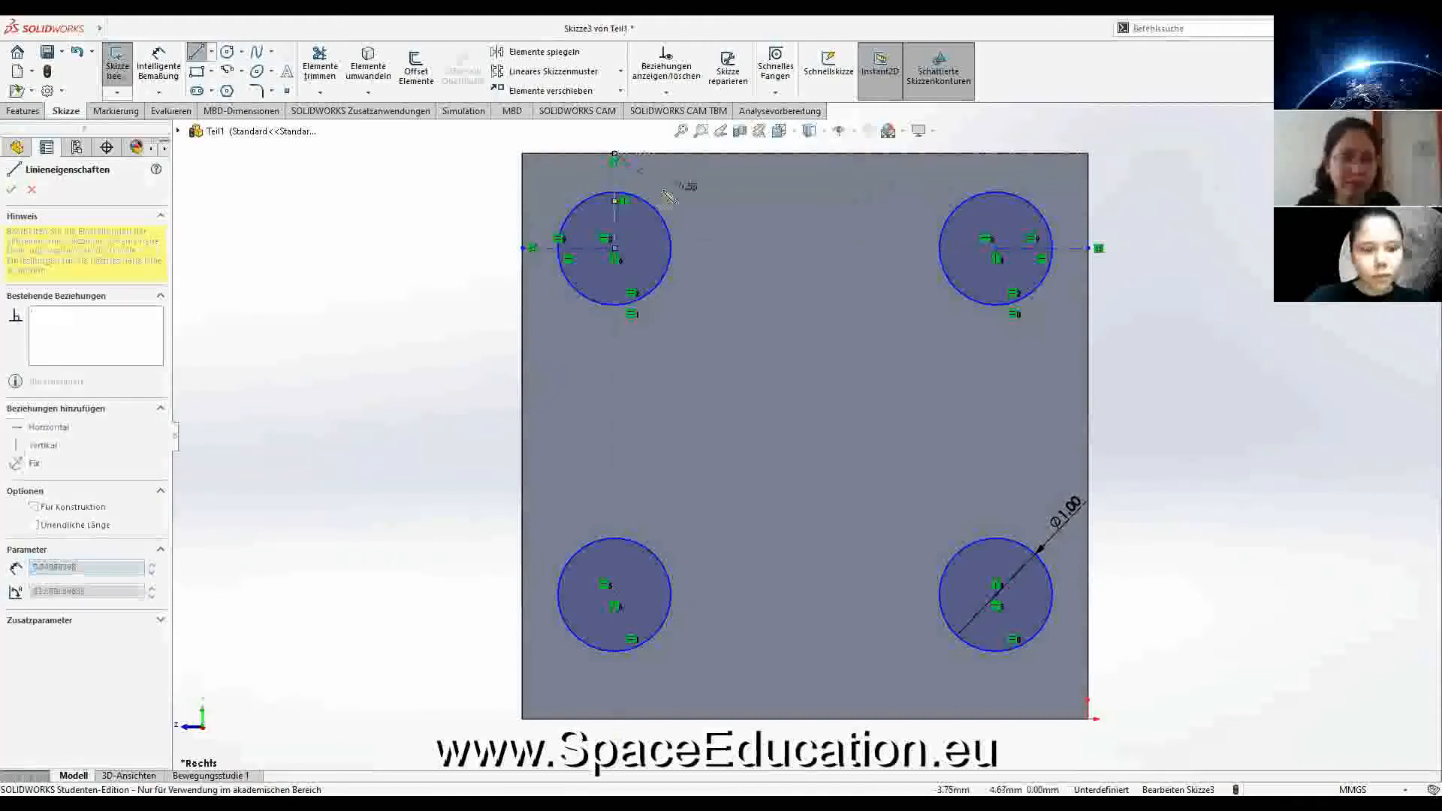
key("Escape")
Step: Draw a vertical centreline from the centre point of the lower-left circle to the face's bottom edge
left_click(212, 52)
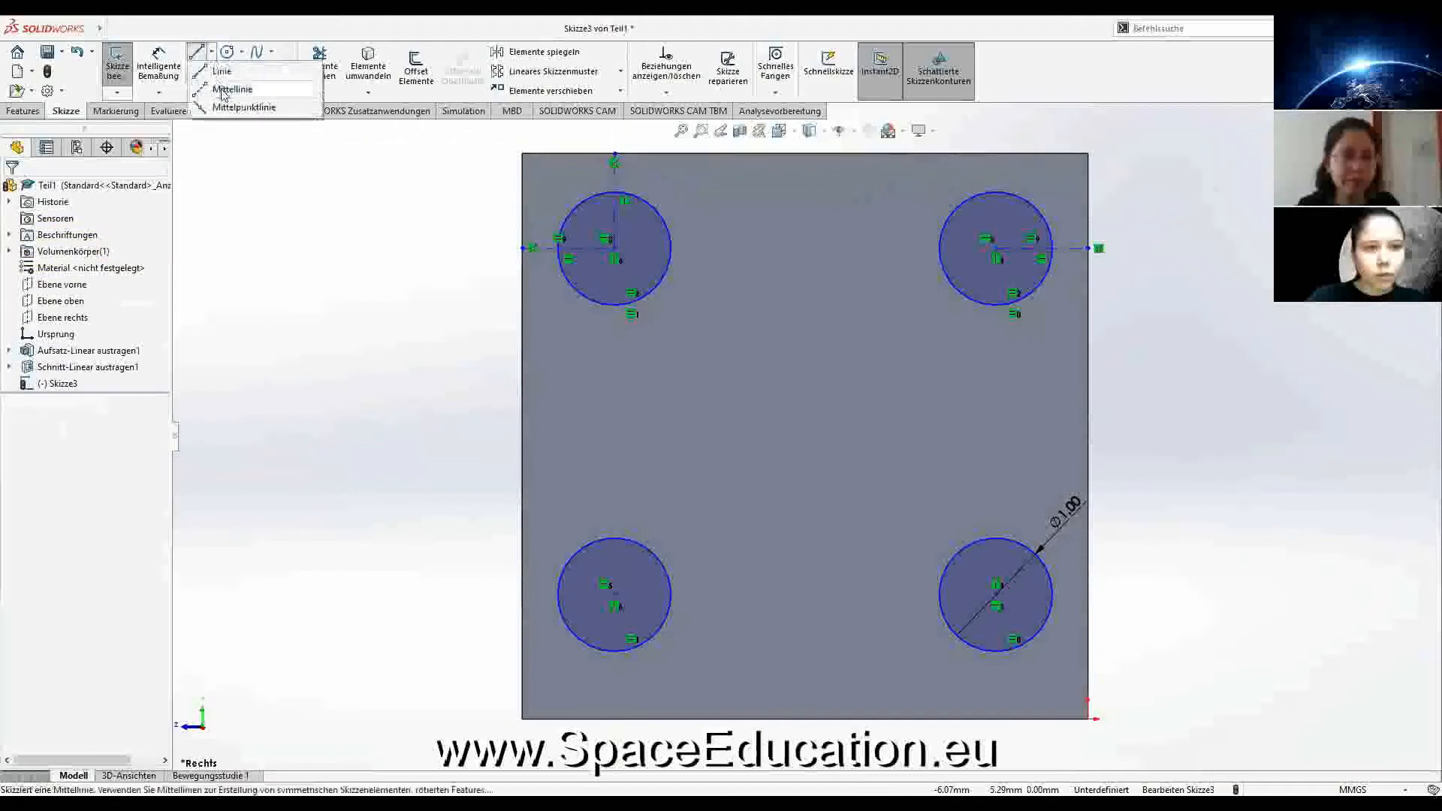
left_click(616, 594)
left_click(616, 657)
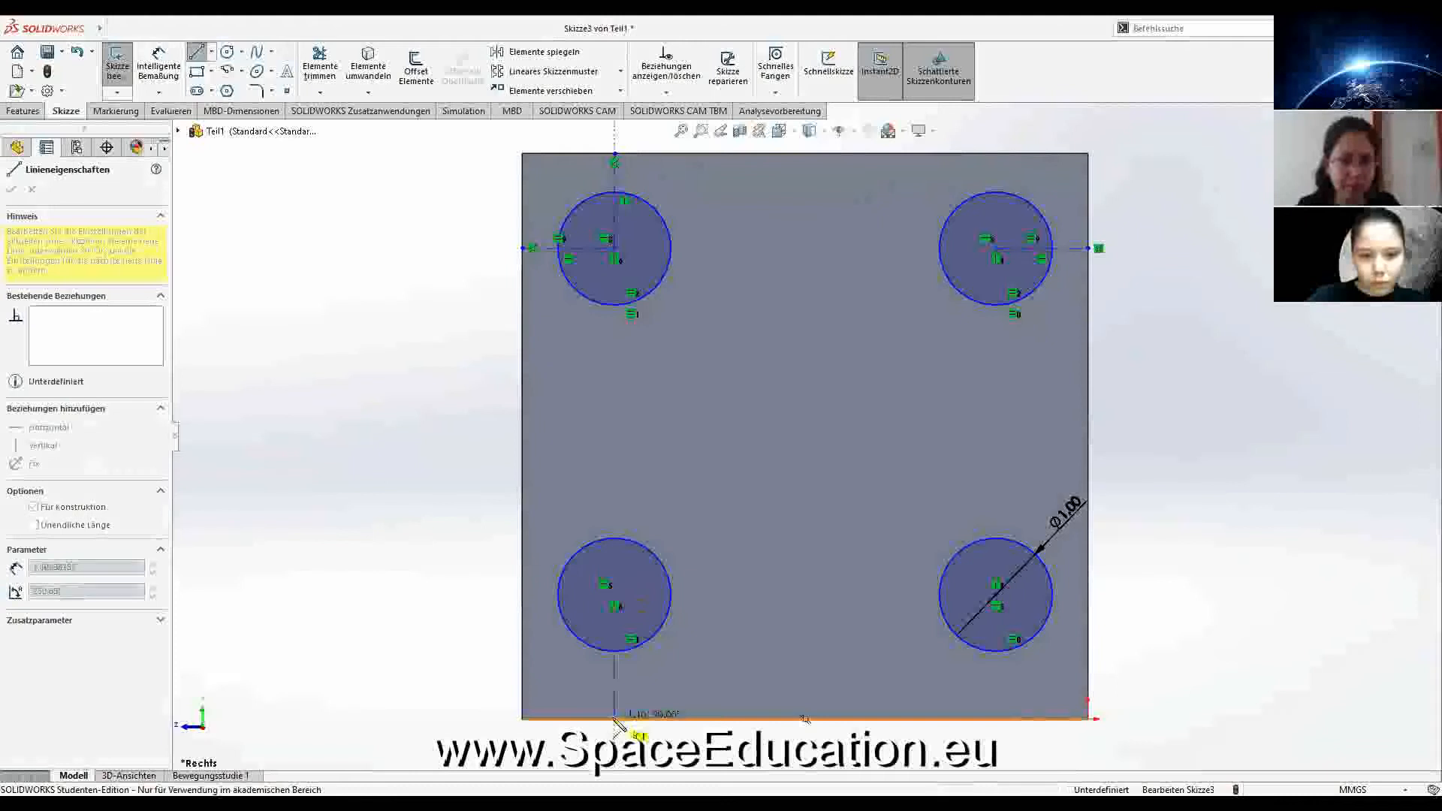
left_click(616, 719)
key("Escape")
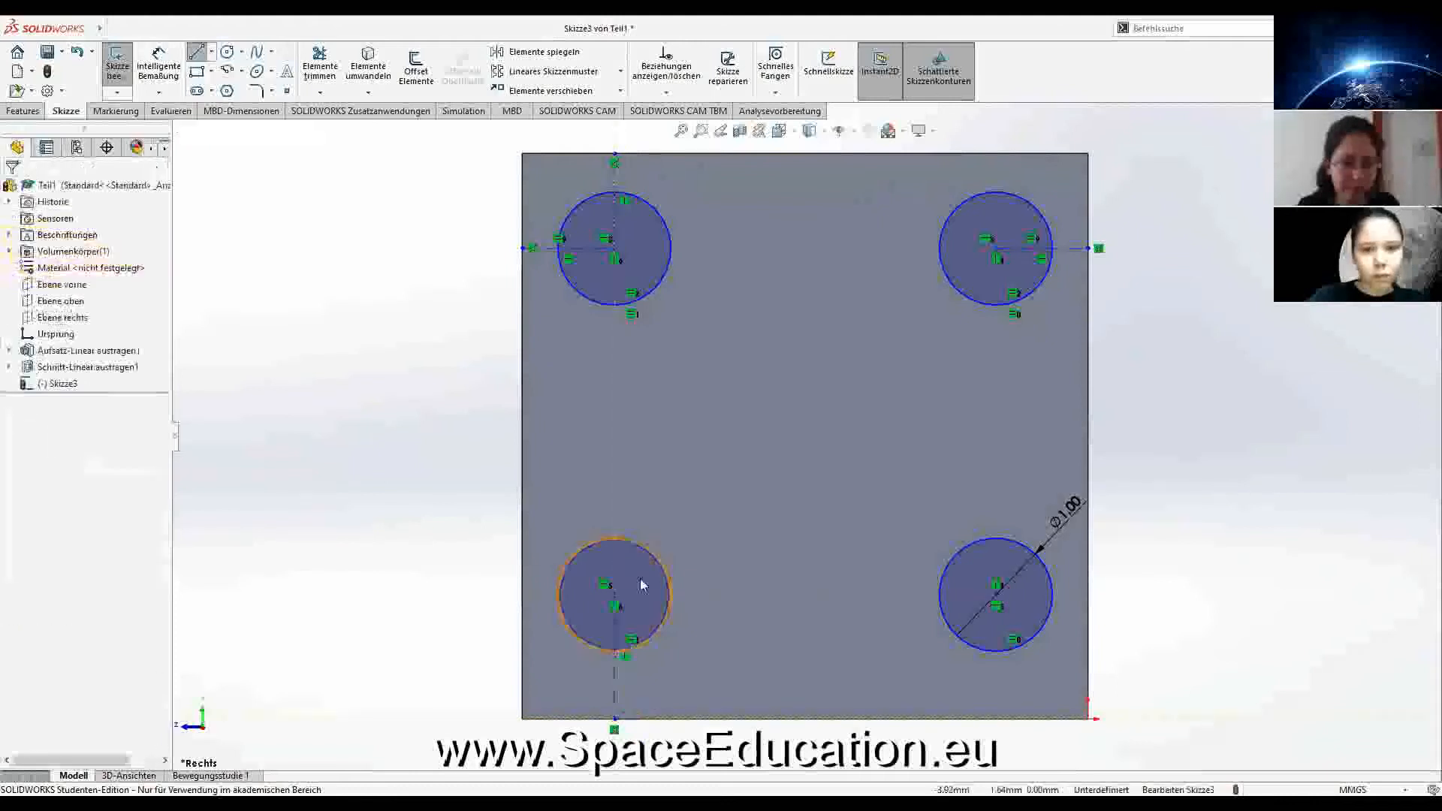
Step: Make the two vertical centrelines at the left circles the same length with an Equal (Gleich) relation
left_click(615, 201)
left_click(615, 676, "ctrl")
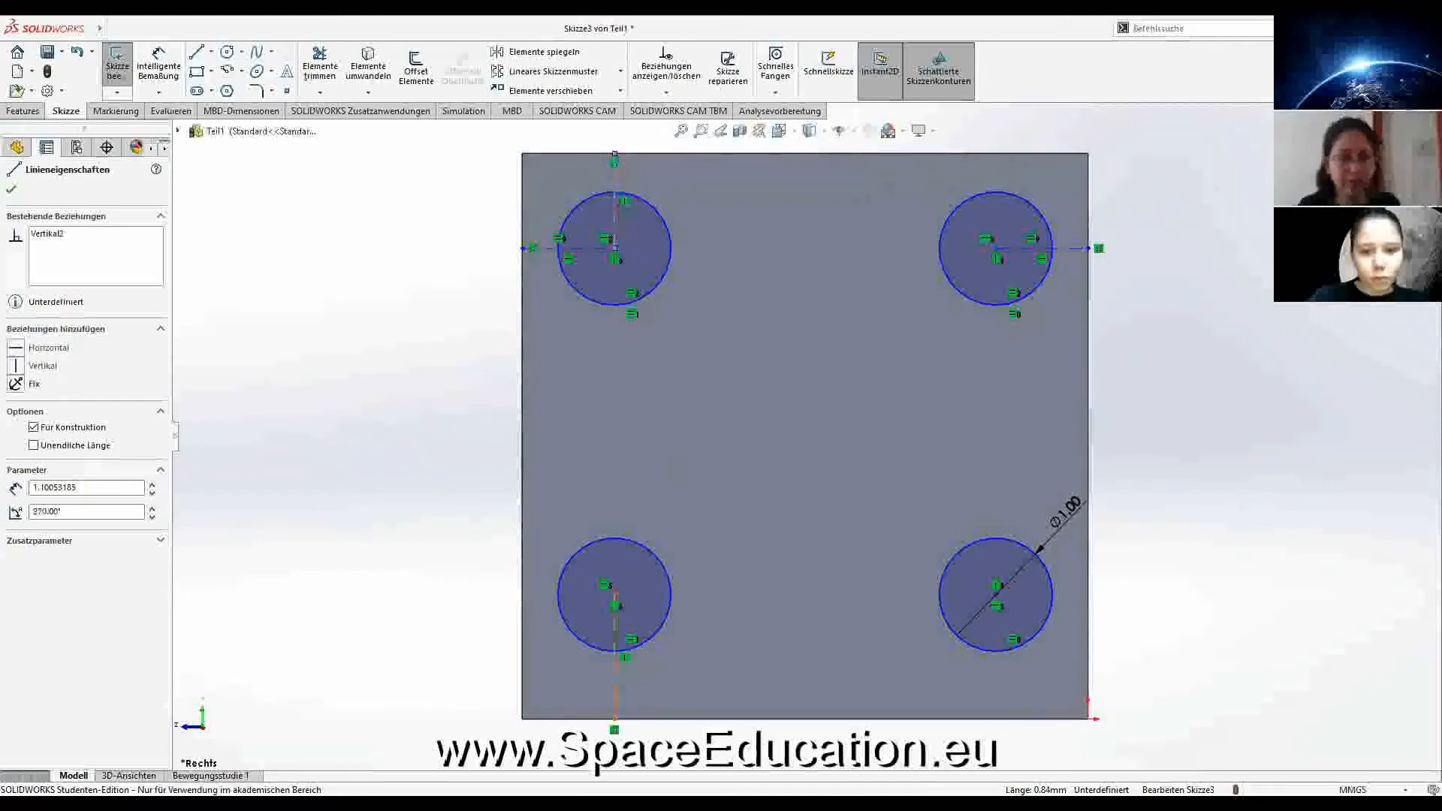
left_click(43, 524)
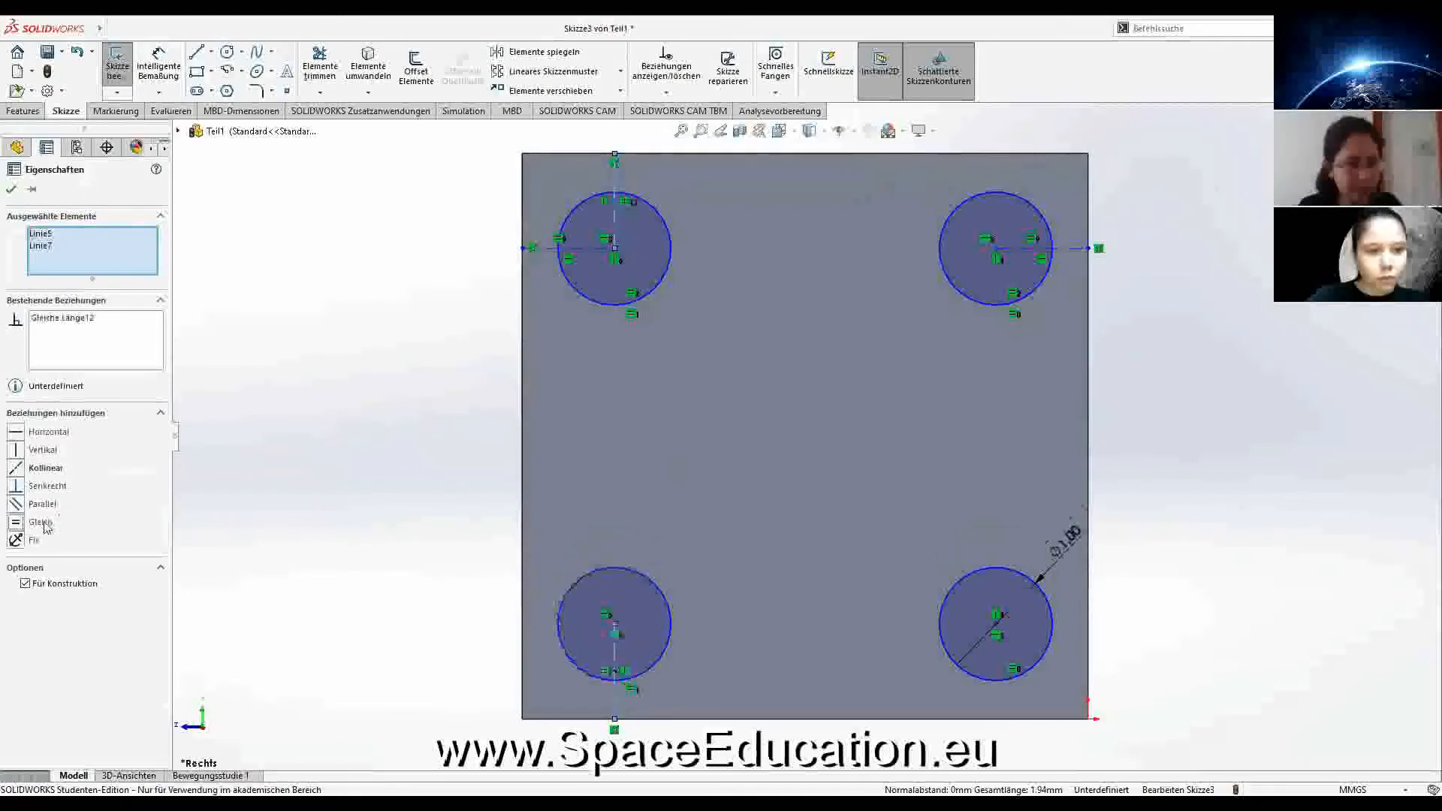
left_click(11, 189)
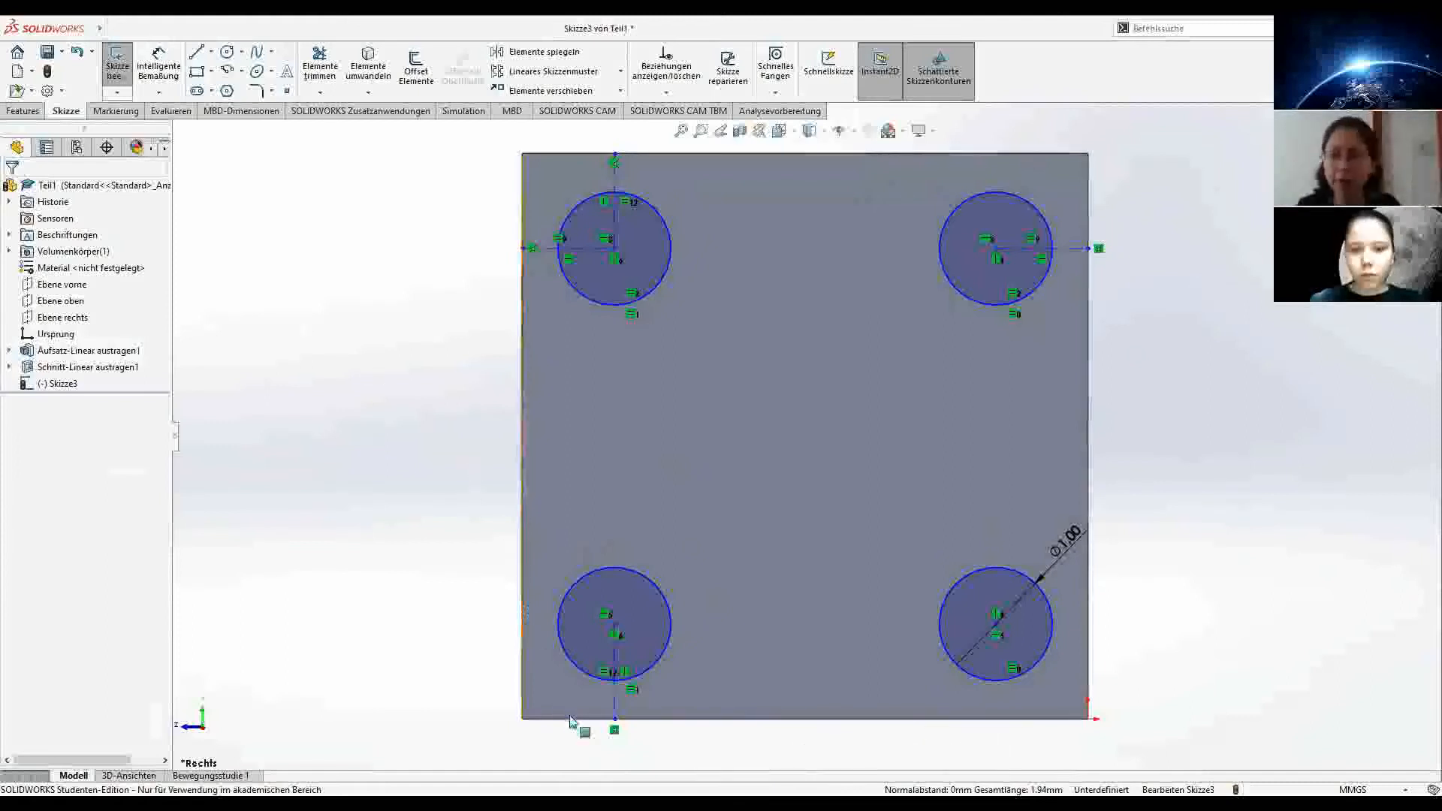
Step: Dimension the vertical centreline from the lower-left circle to the face's bottom edge at 1.5 mm
left_click(615, 705)
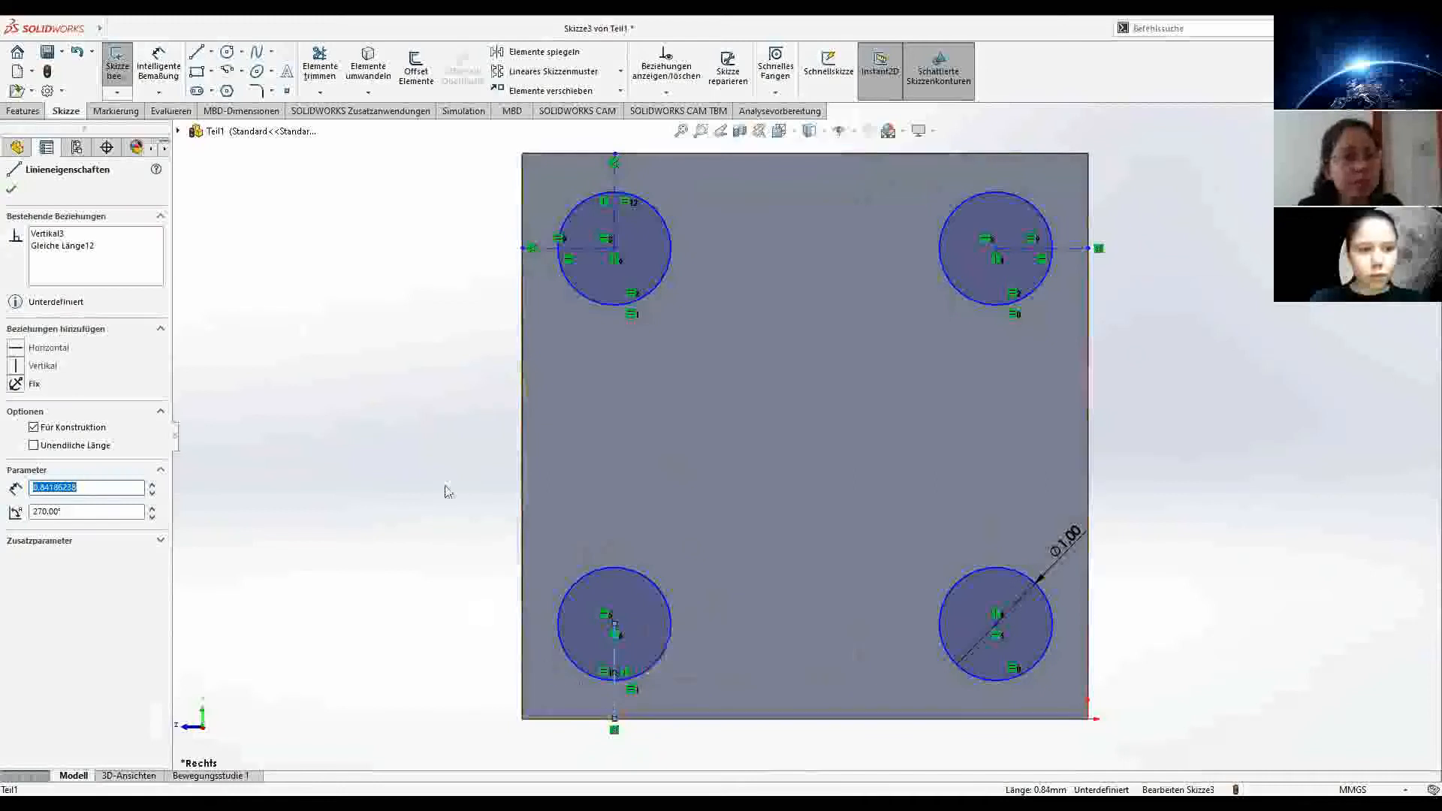
left_click(158, 71)
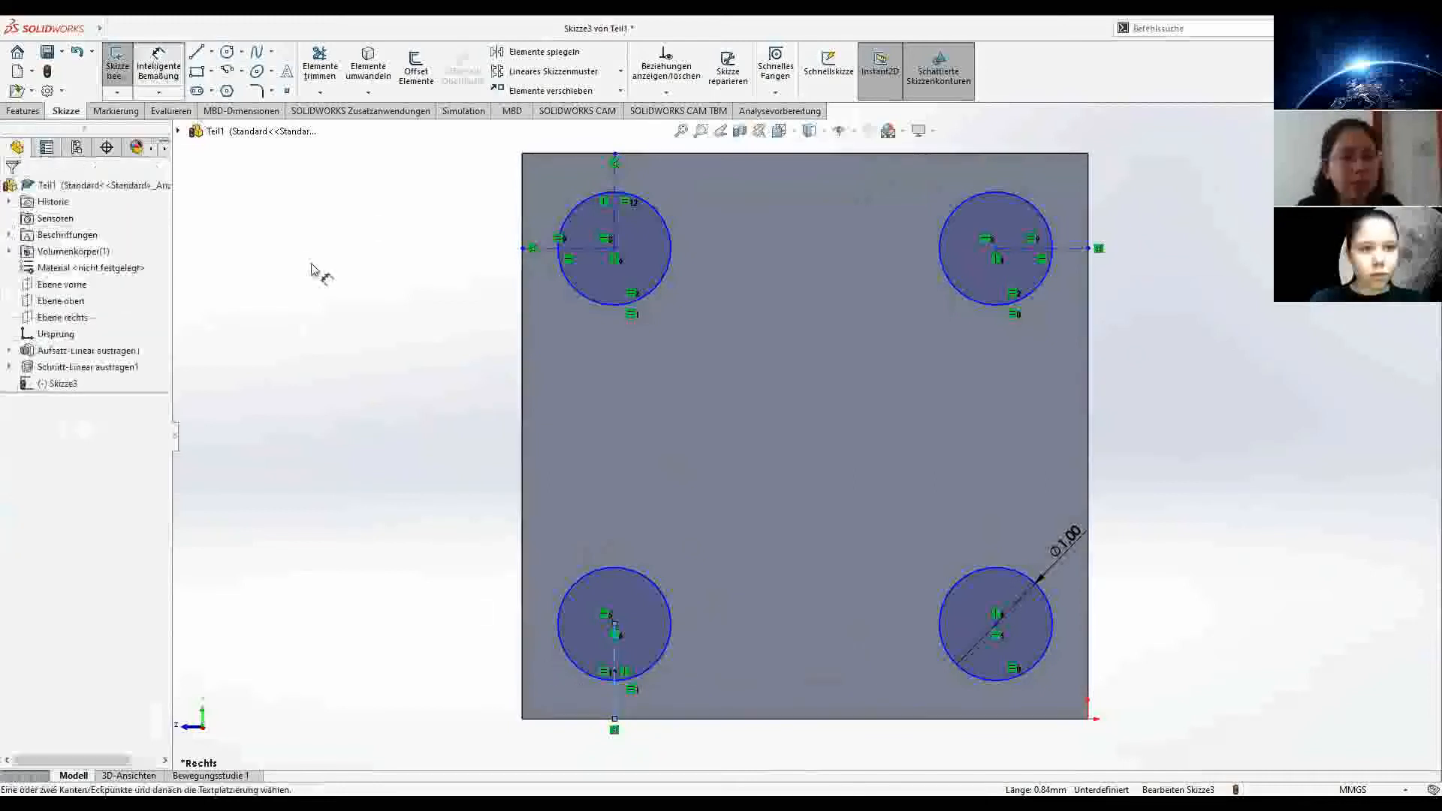
left_click(613, 694)
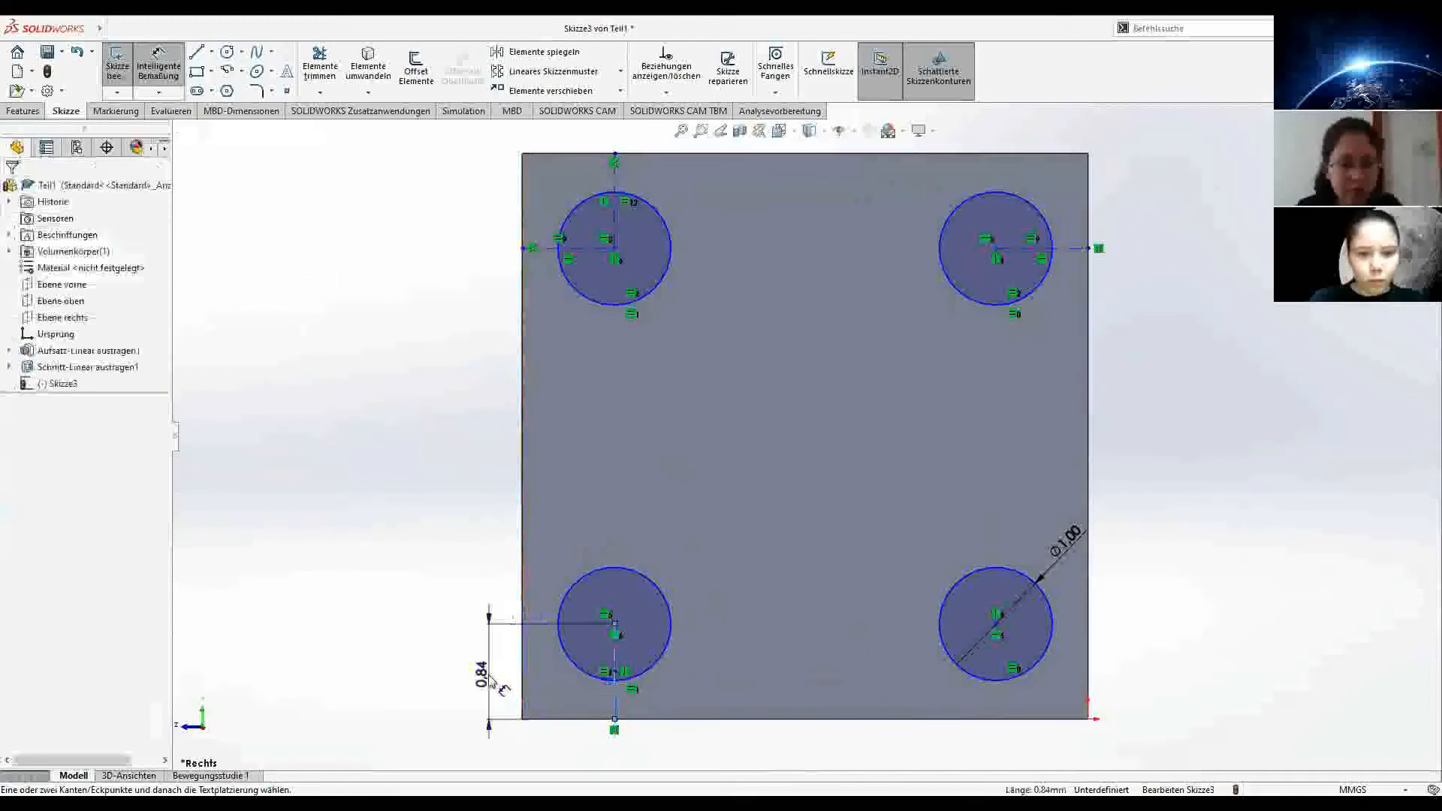
left_click(491, 679)
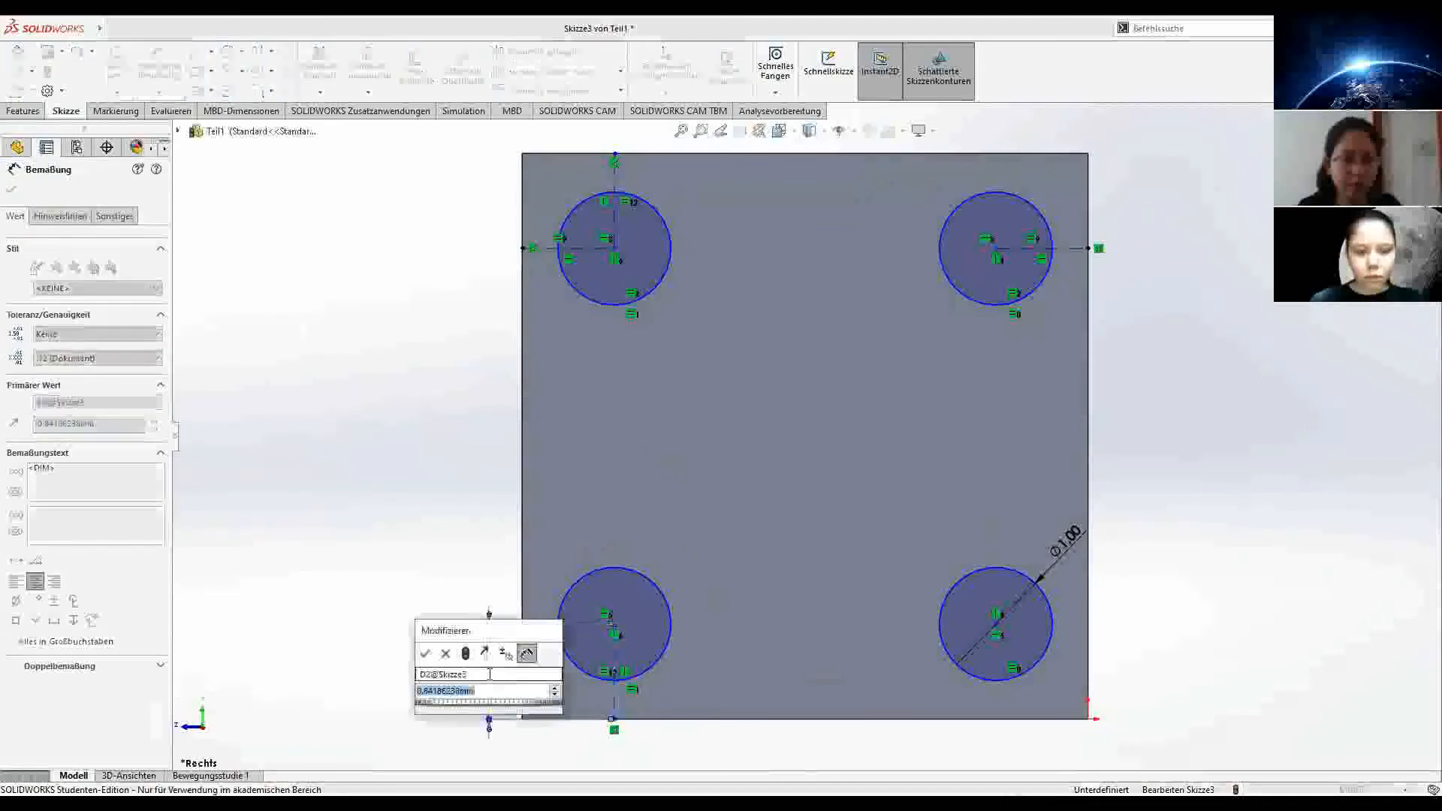
type("1.5")
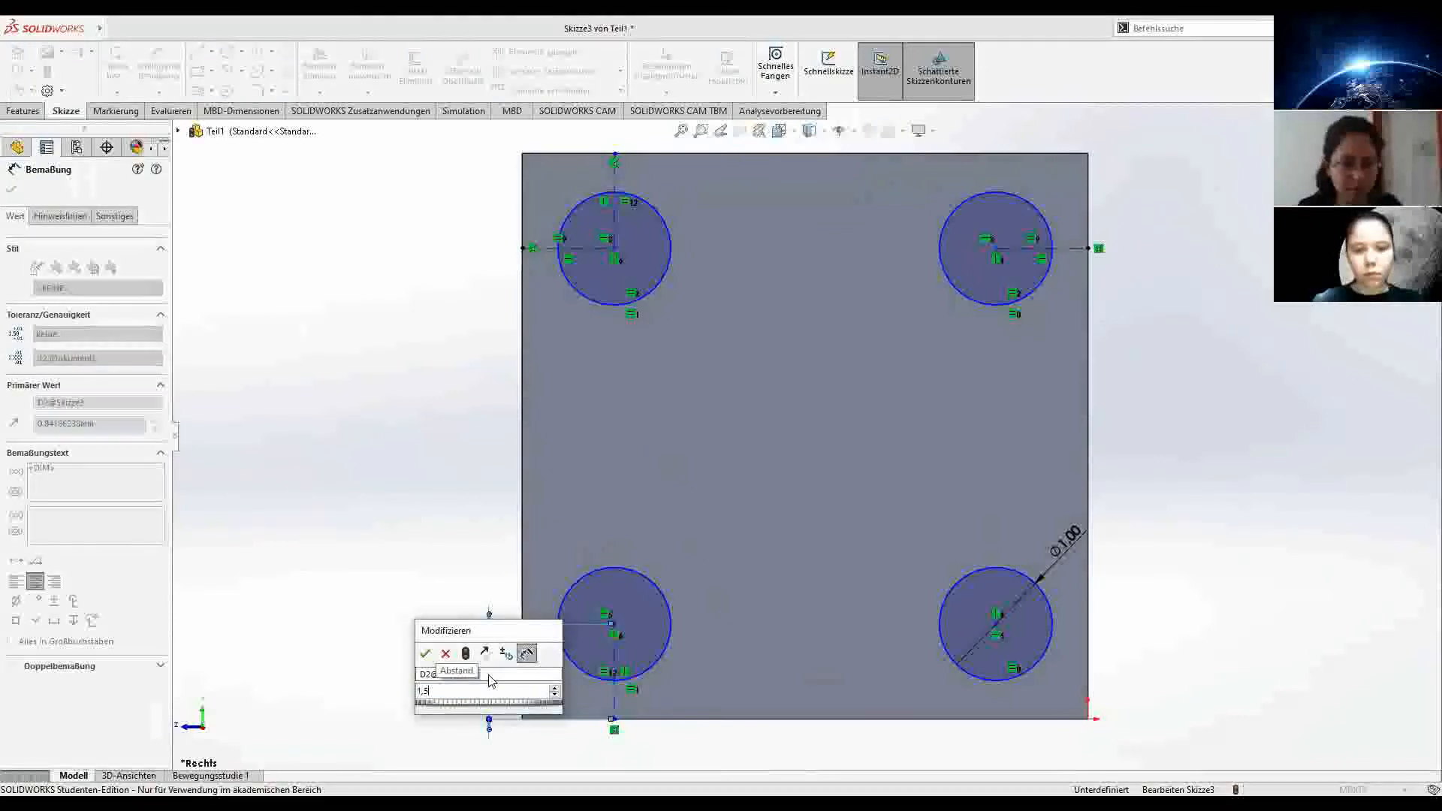
key("Return")
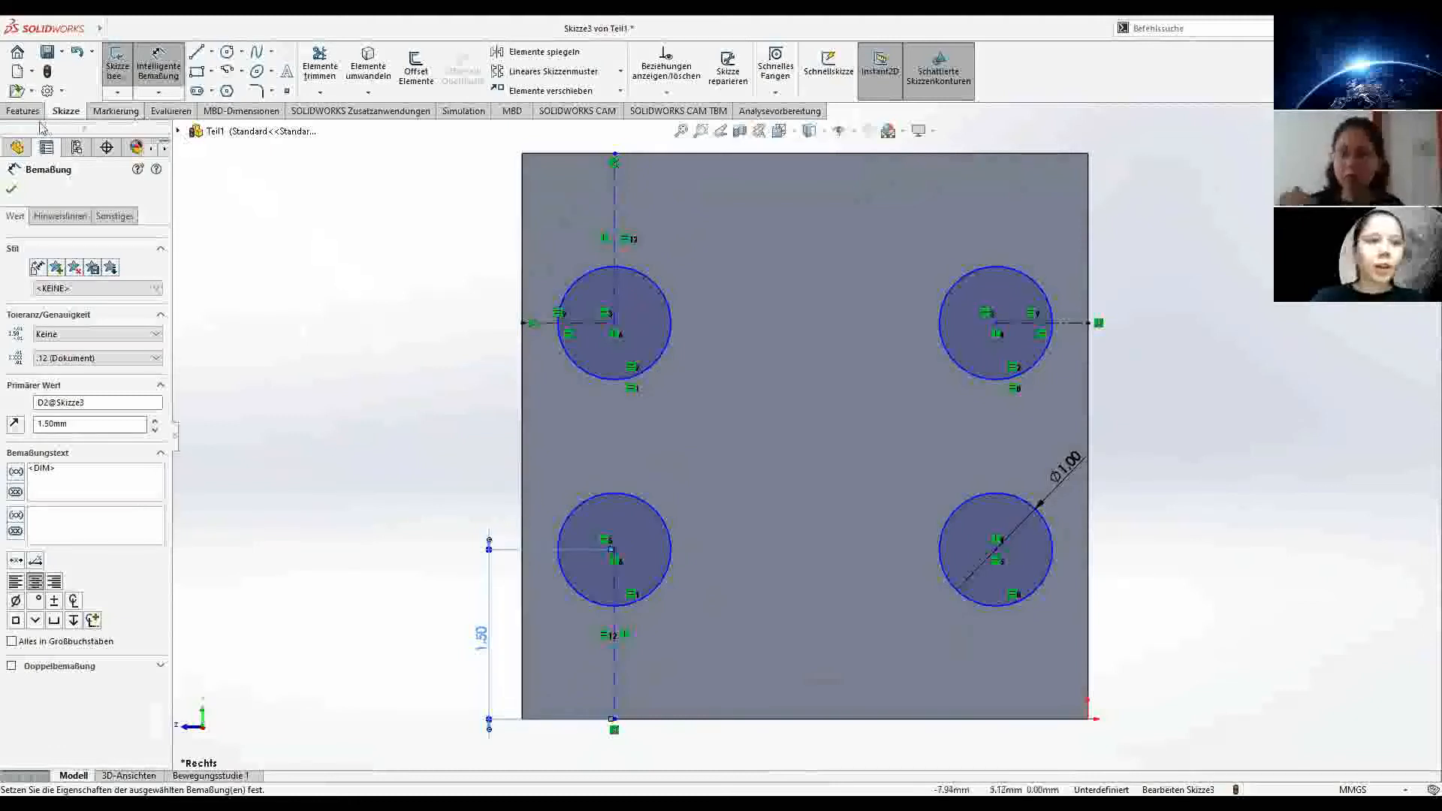
left_click(10, 189)
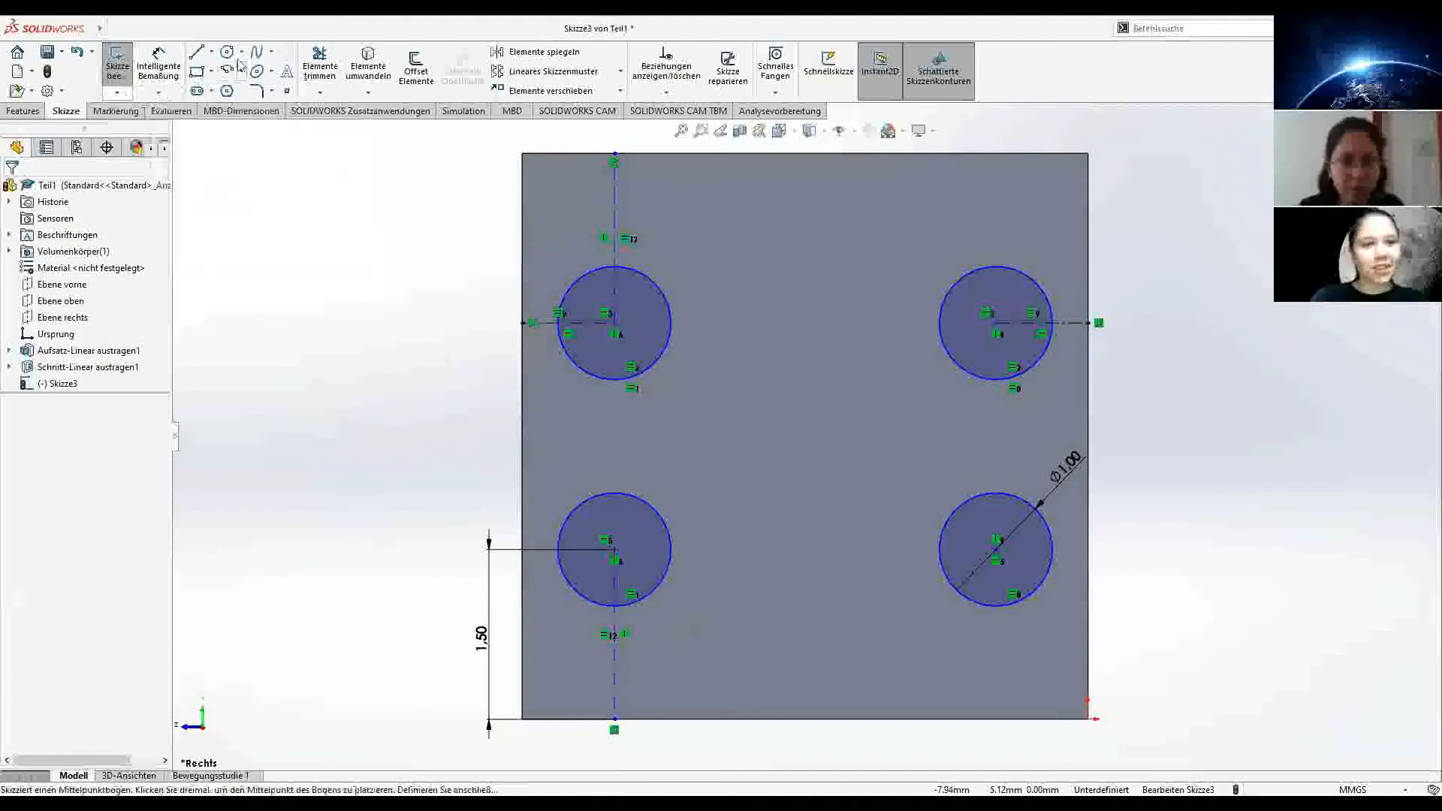
Step: Make the vertical and horizontal centrelines at the upper-left circle the same length with an Equal (Gleich) relation
left_click(211, 52)
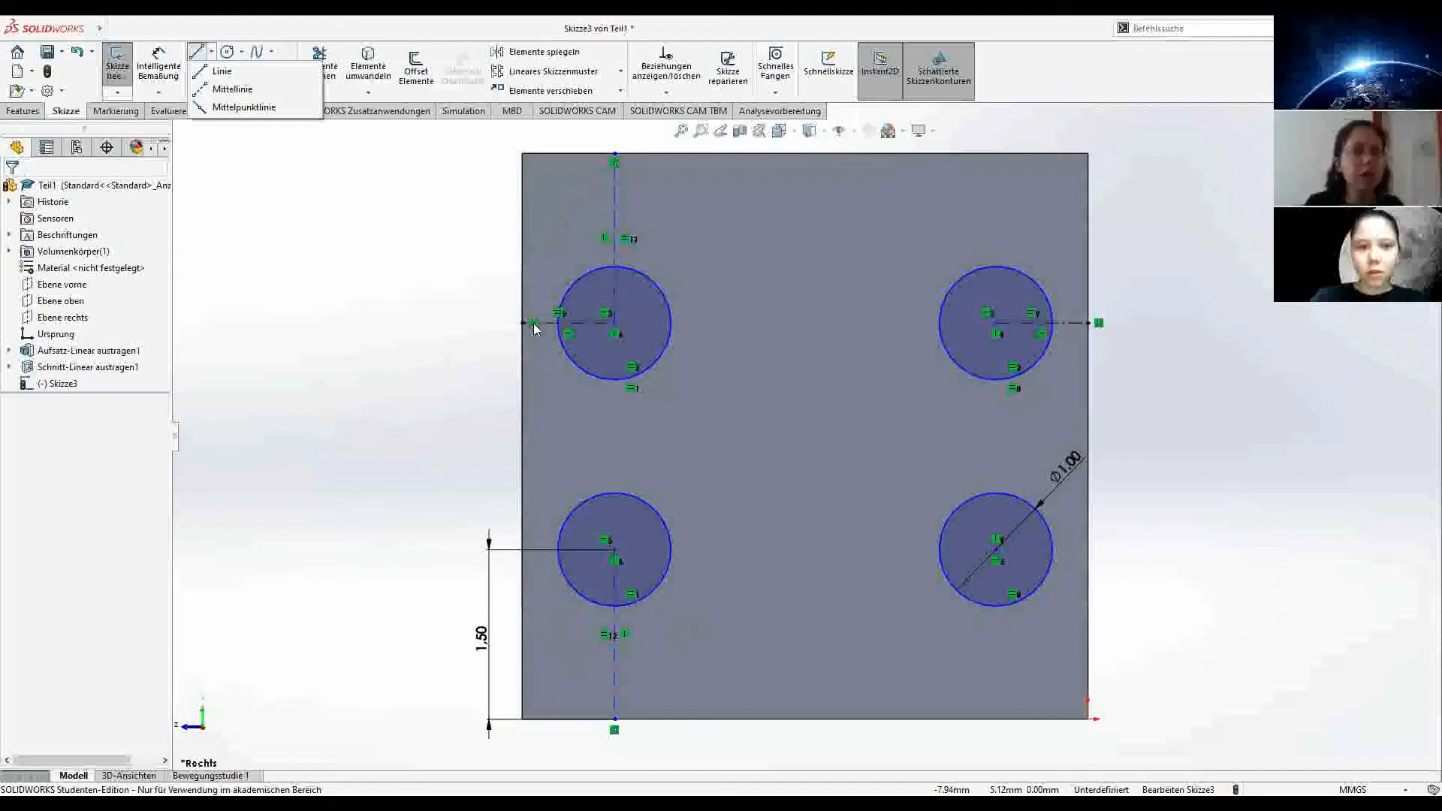
left_click(404, 320)
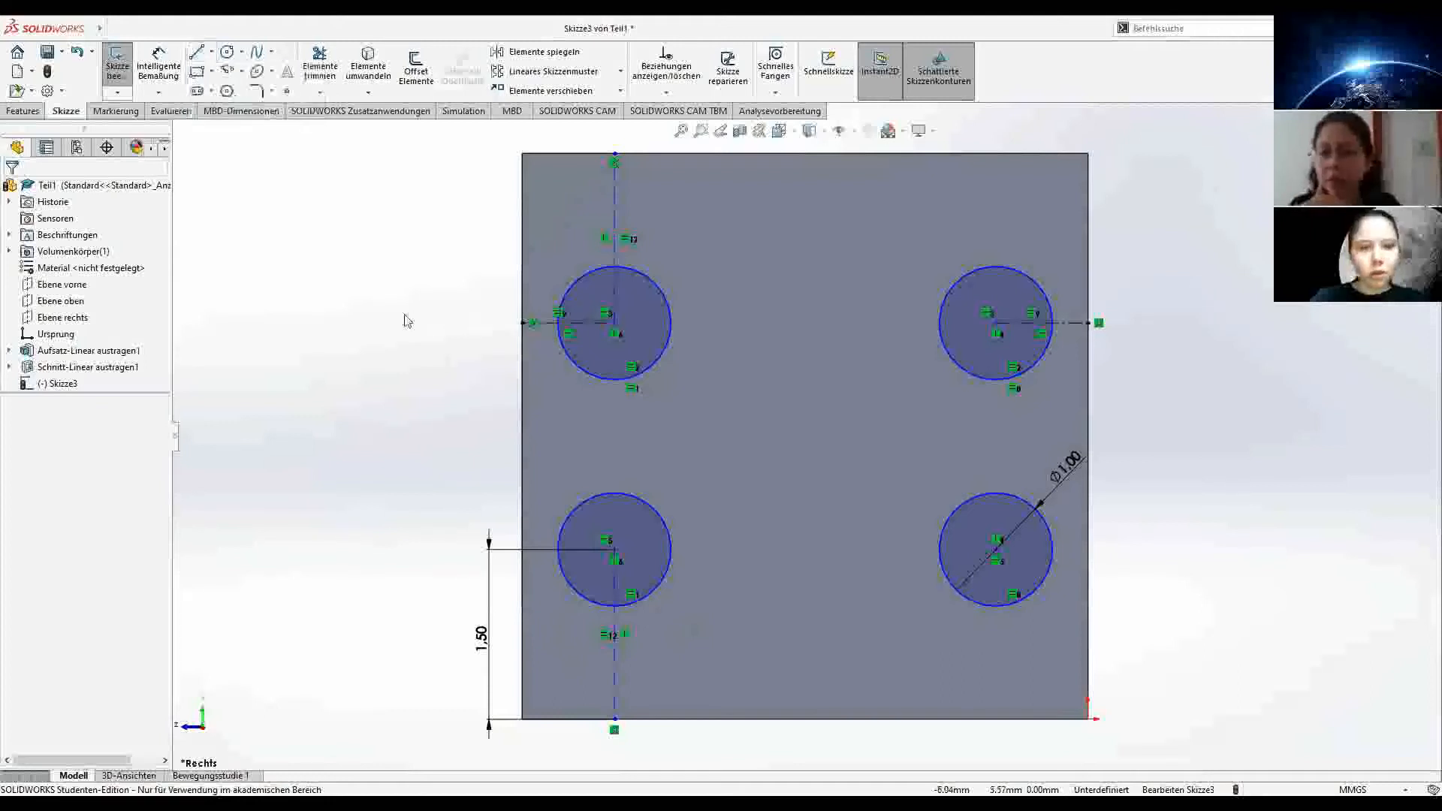
left_click(614, 293)
left_click(554, 325)
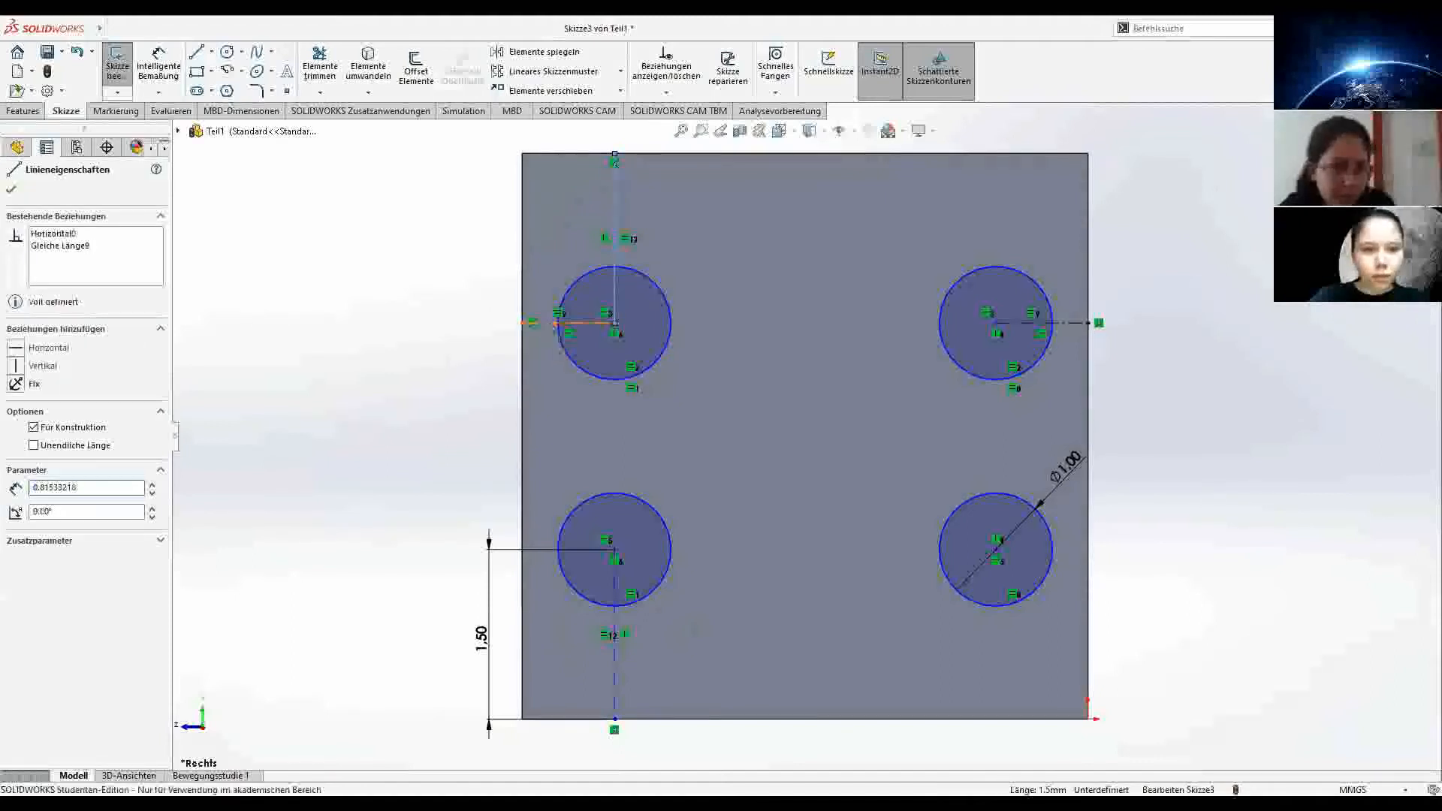
left_click(556, 325, "ctrl")
left_click(36, 523)
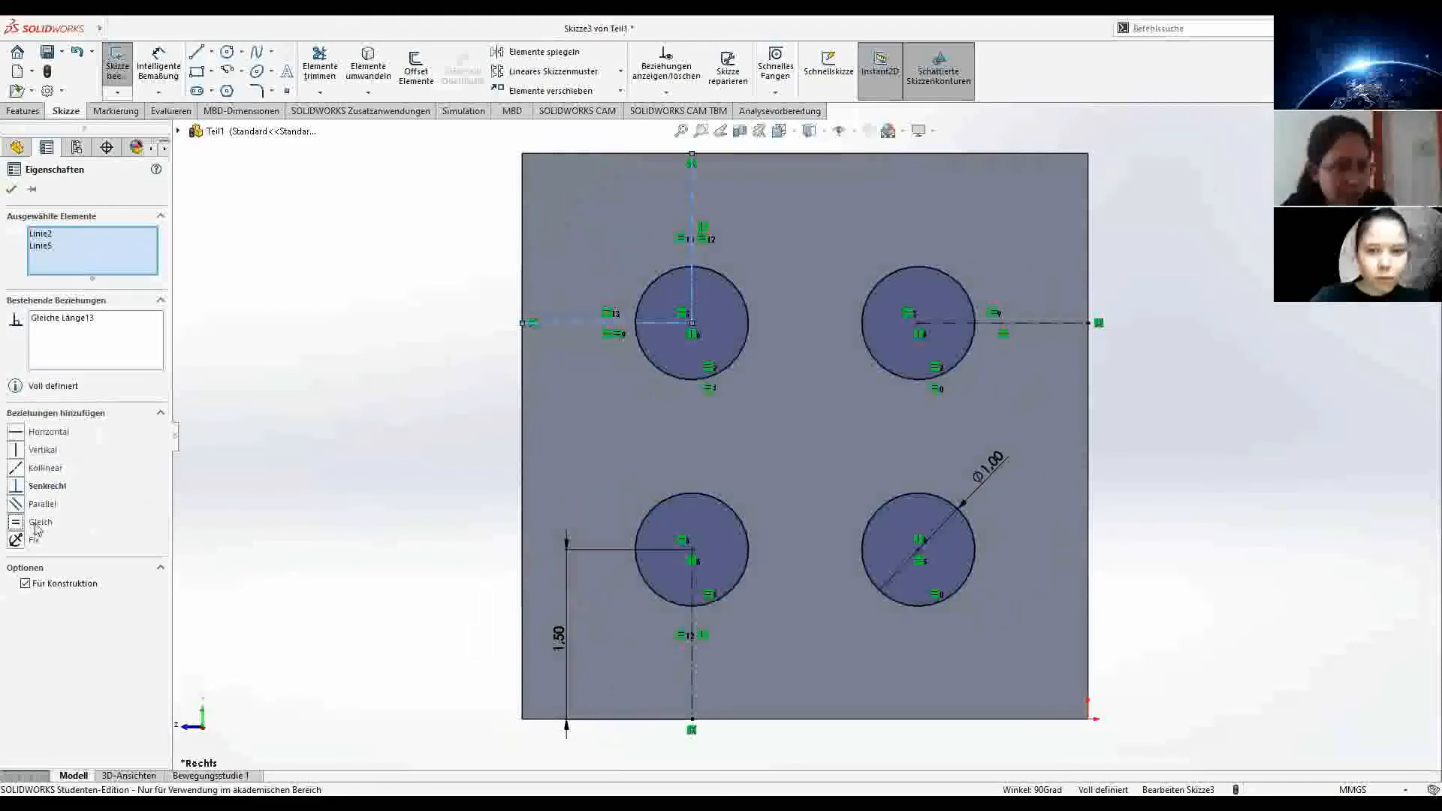
left_click(13, 191)
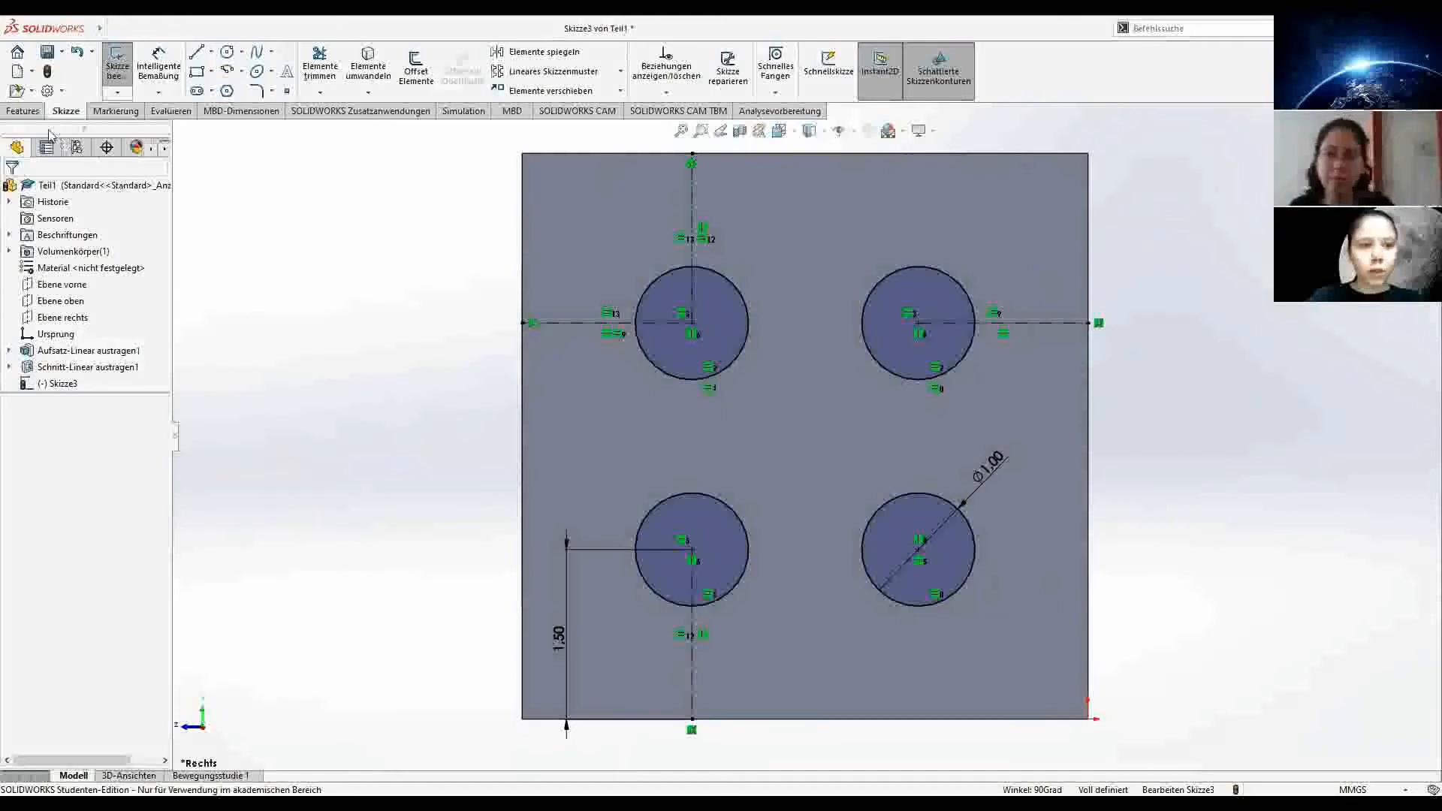
Step: Extrude all four circles as blind bosses 1 mm outward from the side face, merged with the cube
left_click(23, 111)
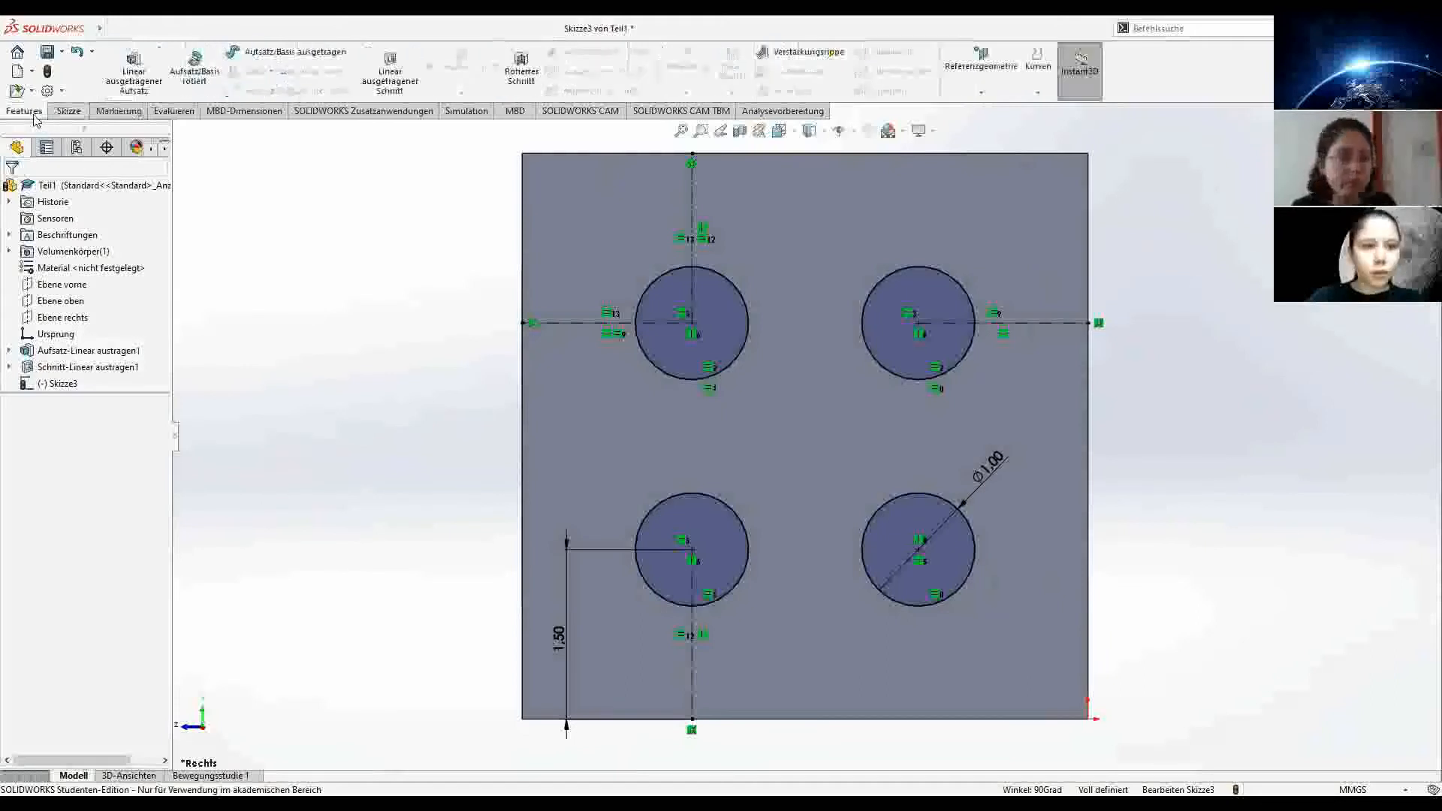
left_click(134, 78)
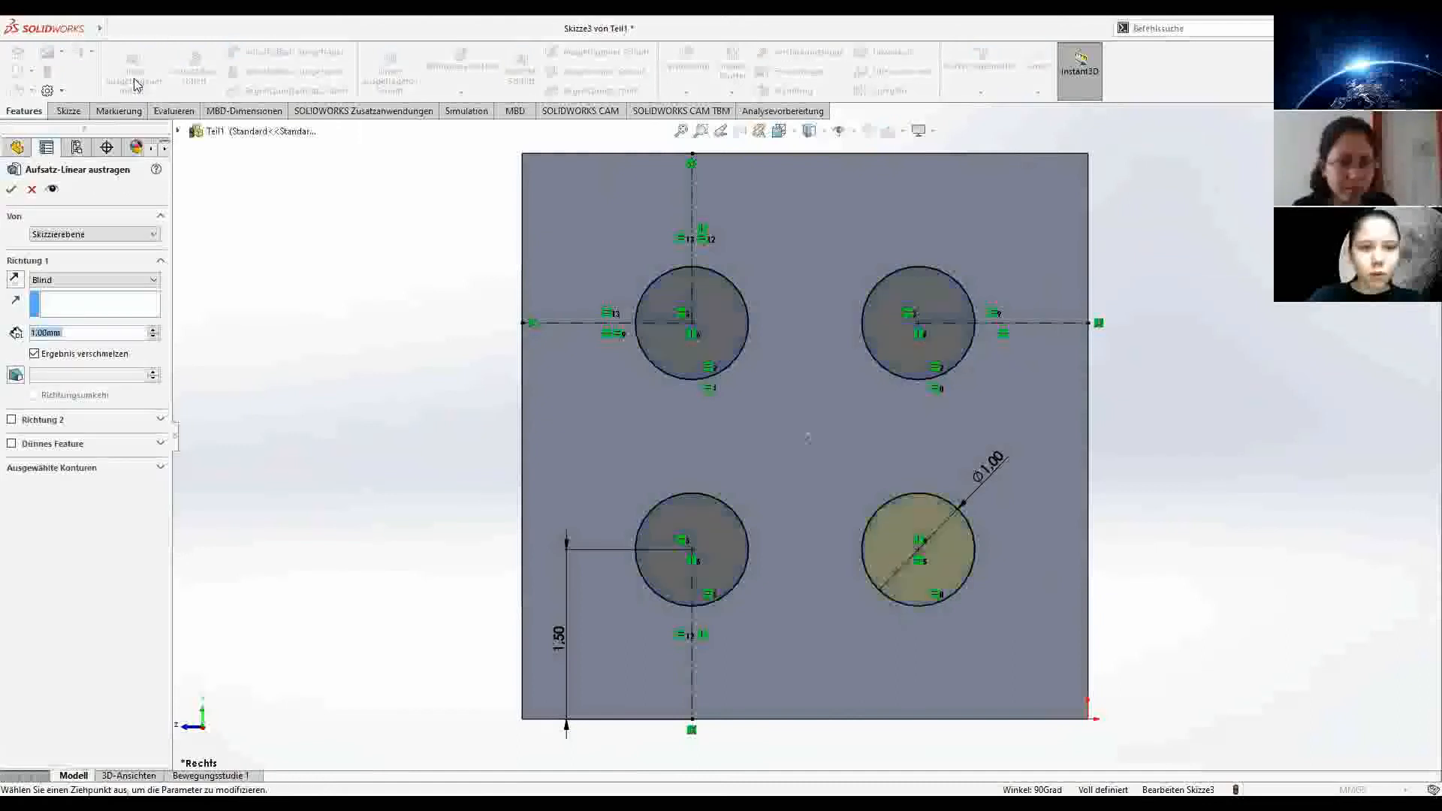
left_click(719, 348)
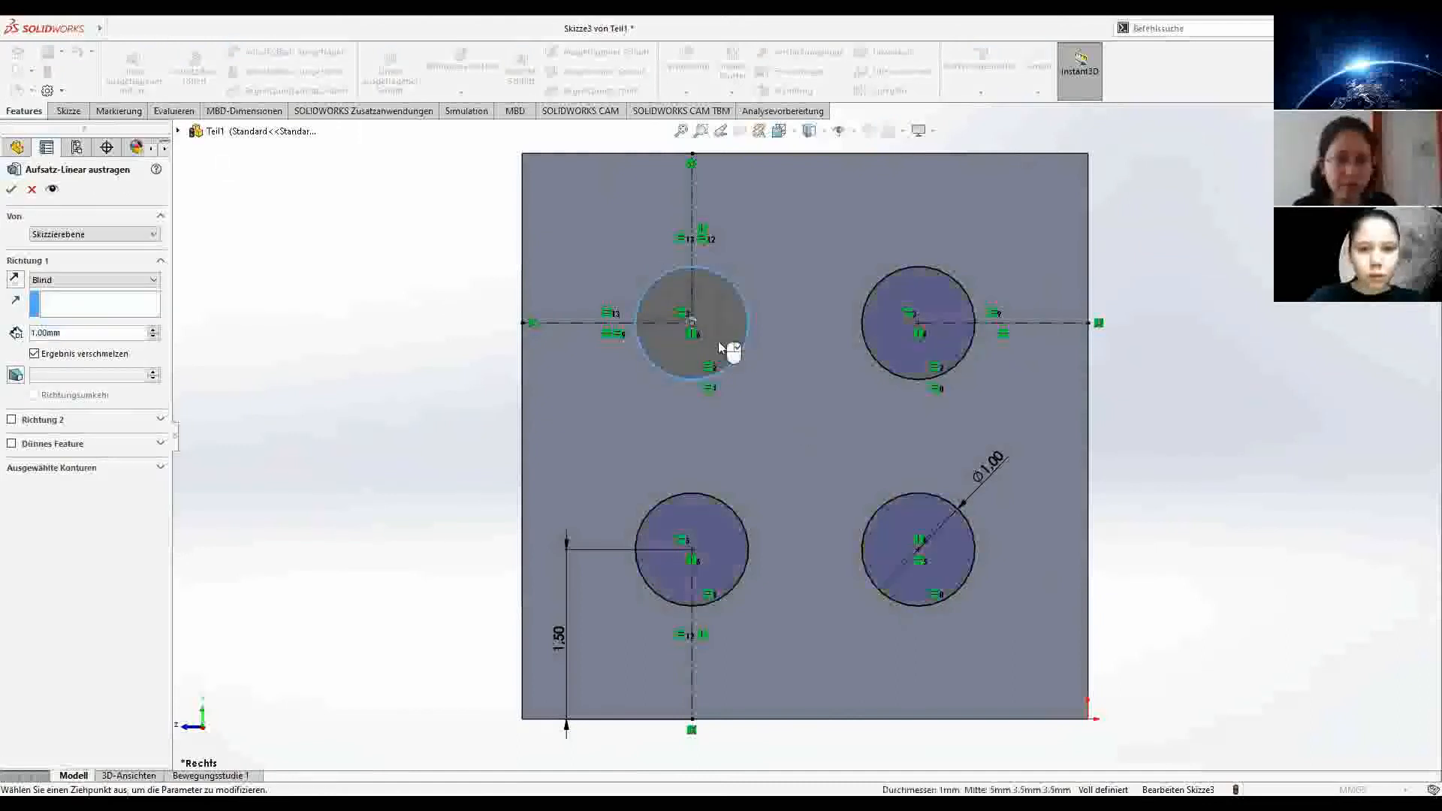
left_click(906, 373)
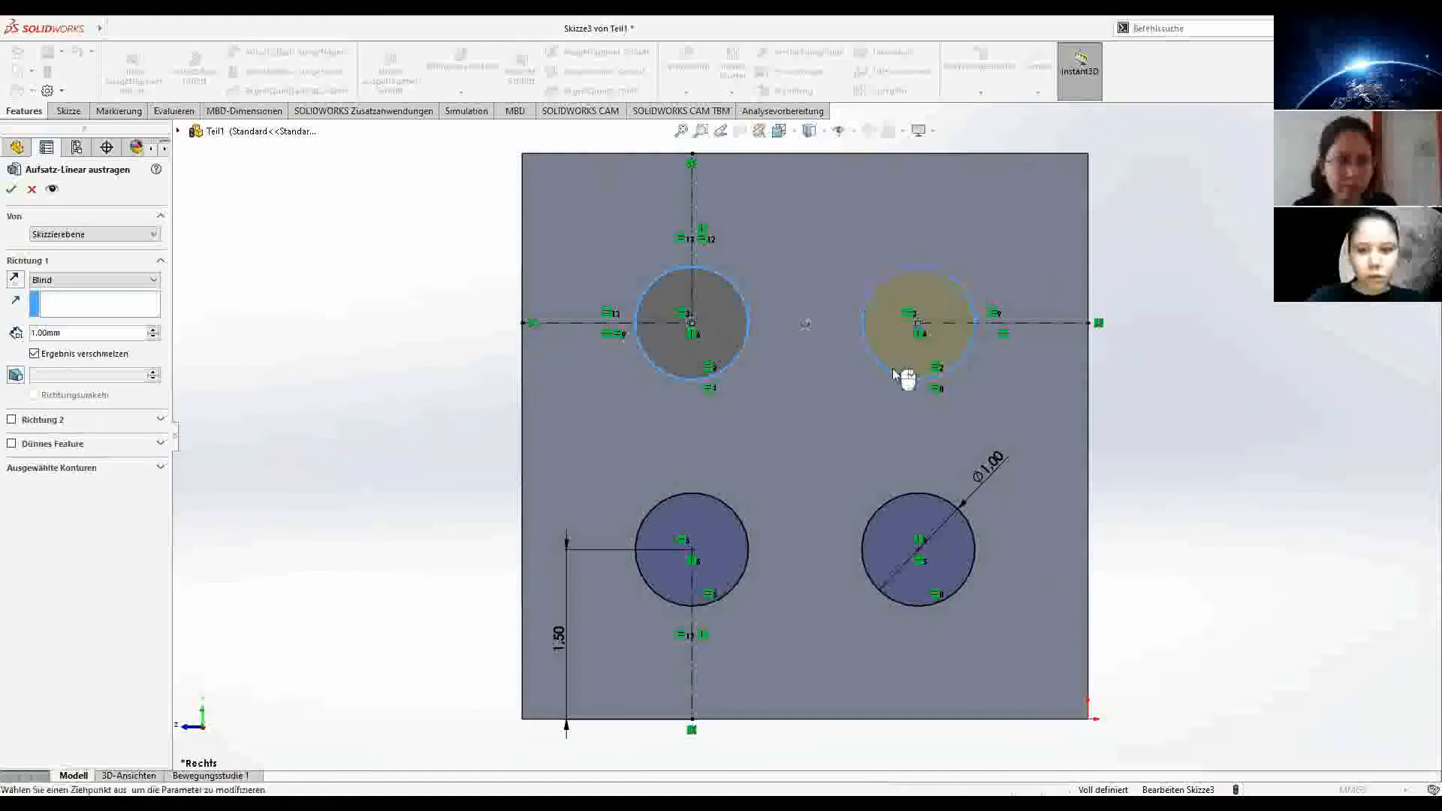
left_click(697, 530)
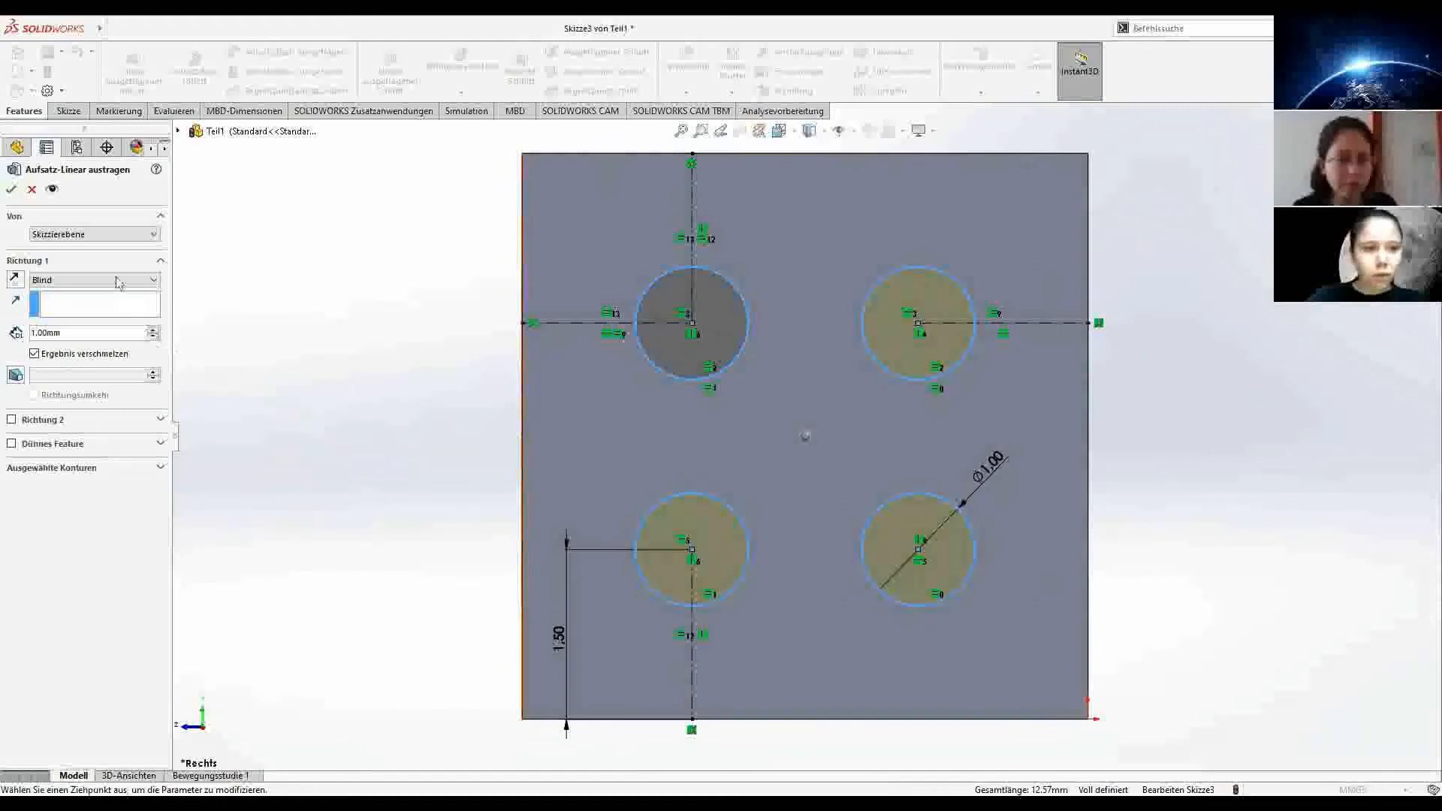
middle_click_drag(455, 494, 511, 476)
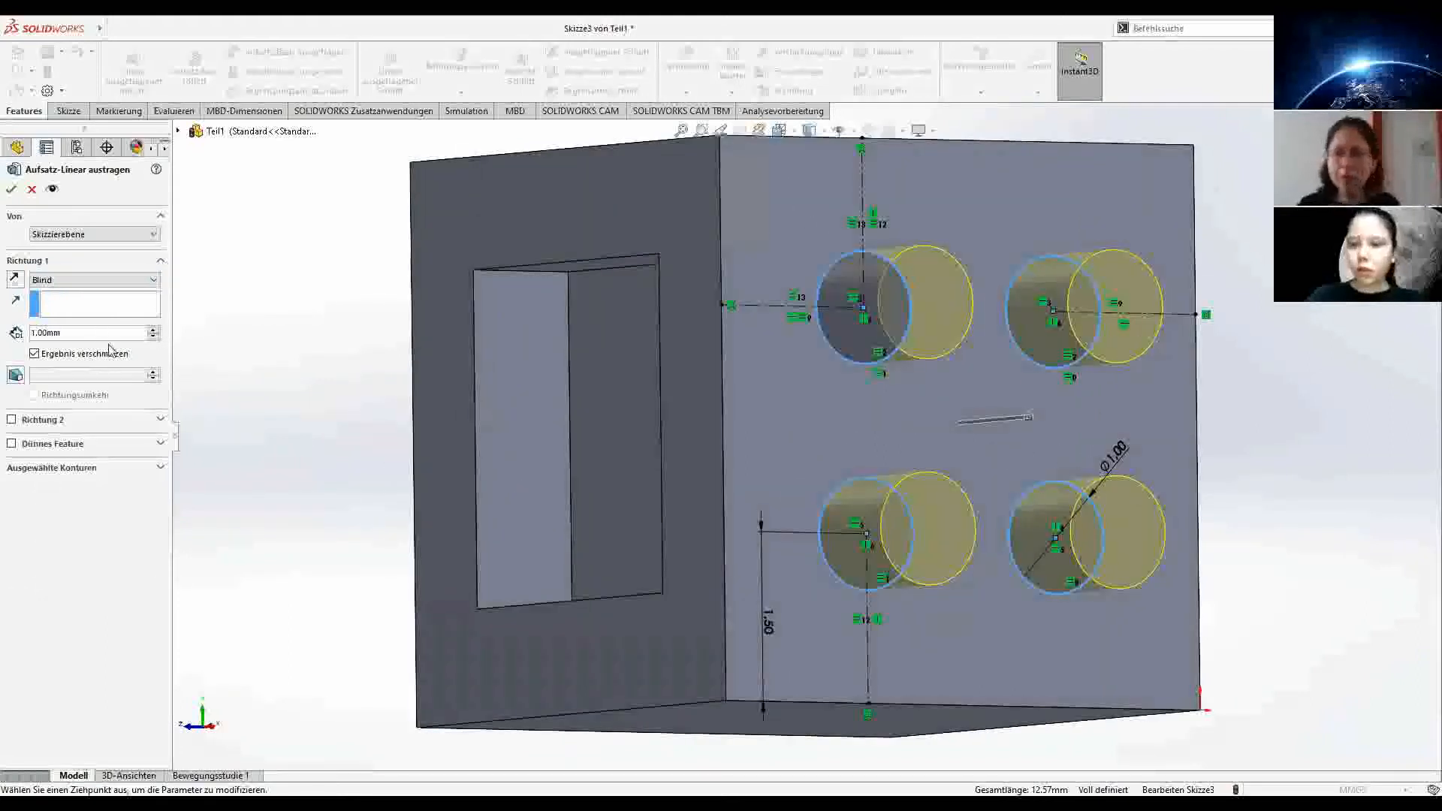
left_click(13, 190)
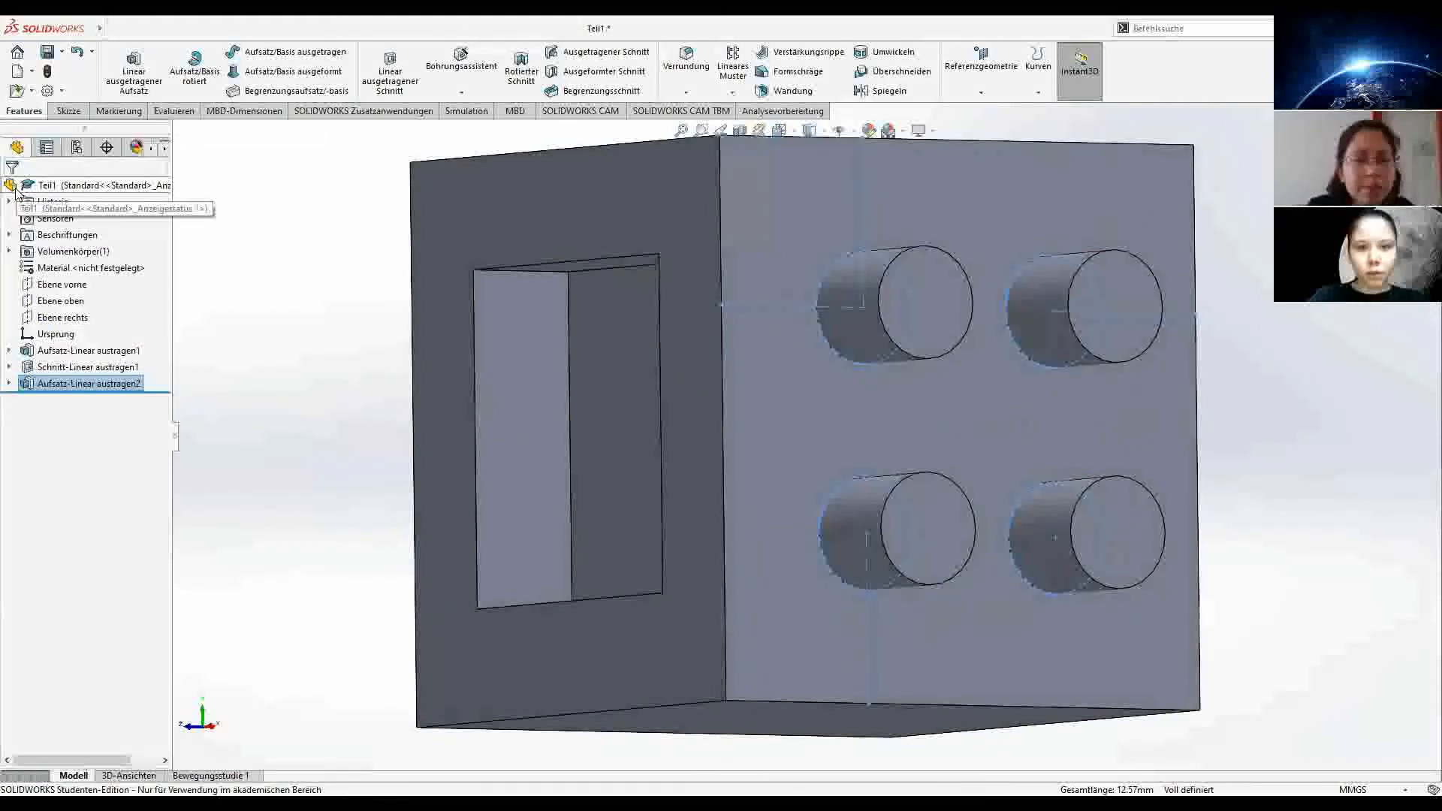
Step: Examine the part's base extrusion, pocket cut and four cylindrical bosses by highlighting each feature in turn
middle_click_drag(319, 399, 220, 400)
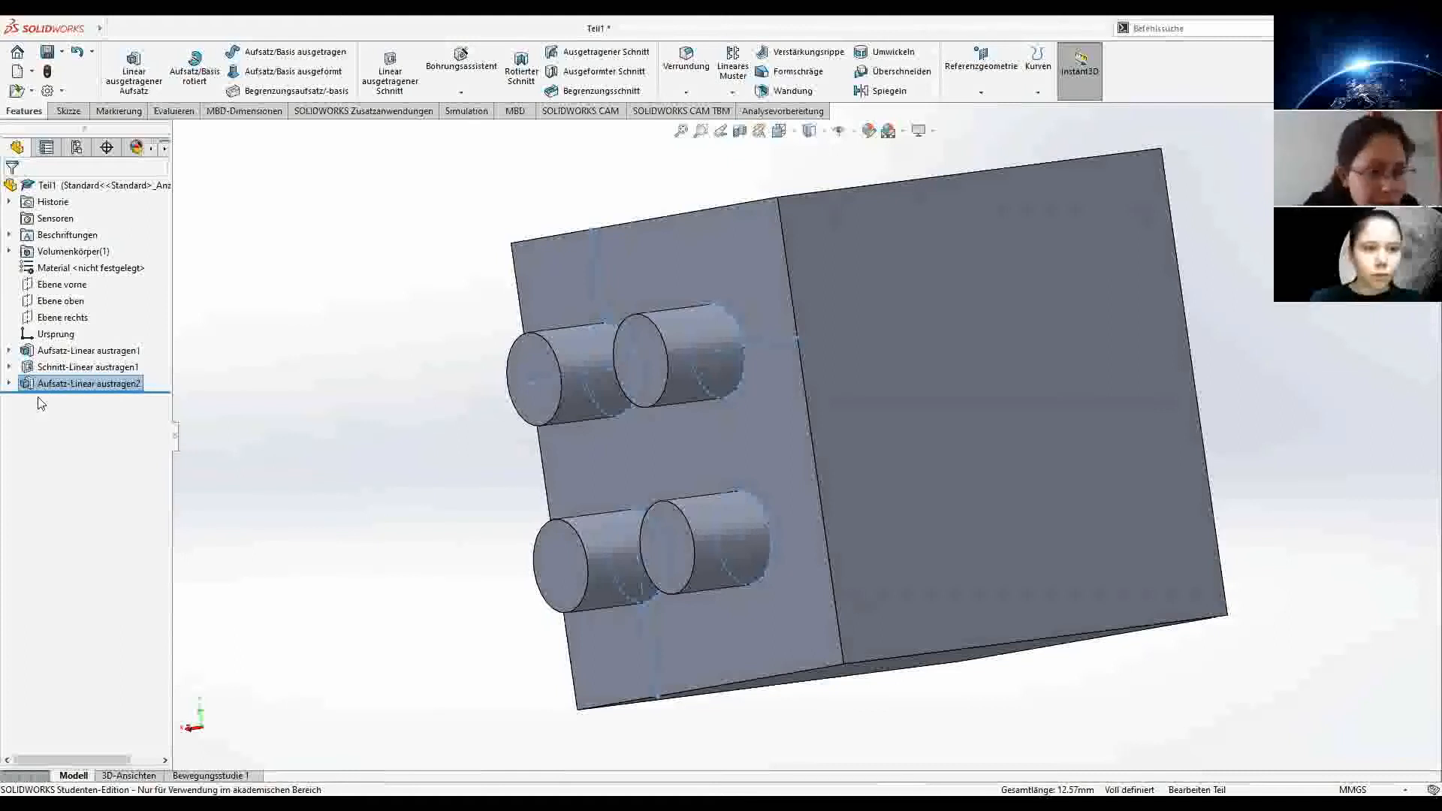
left_click(9, 350)
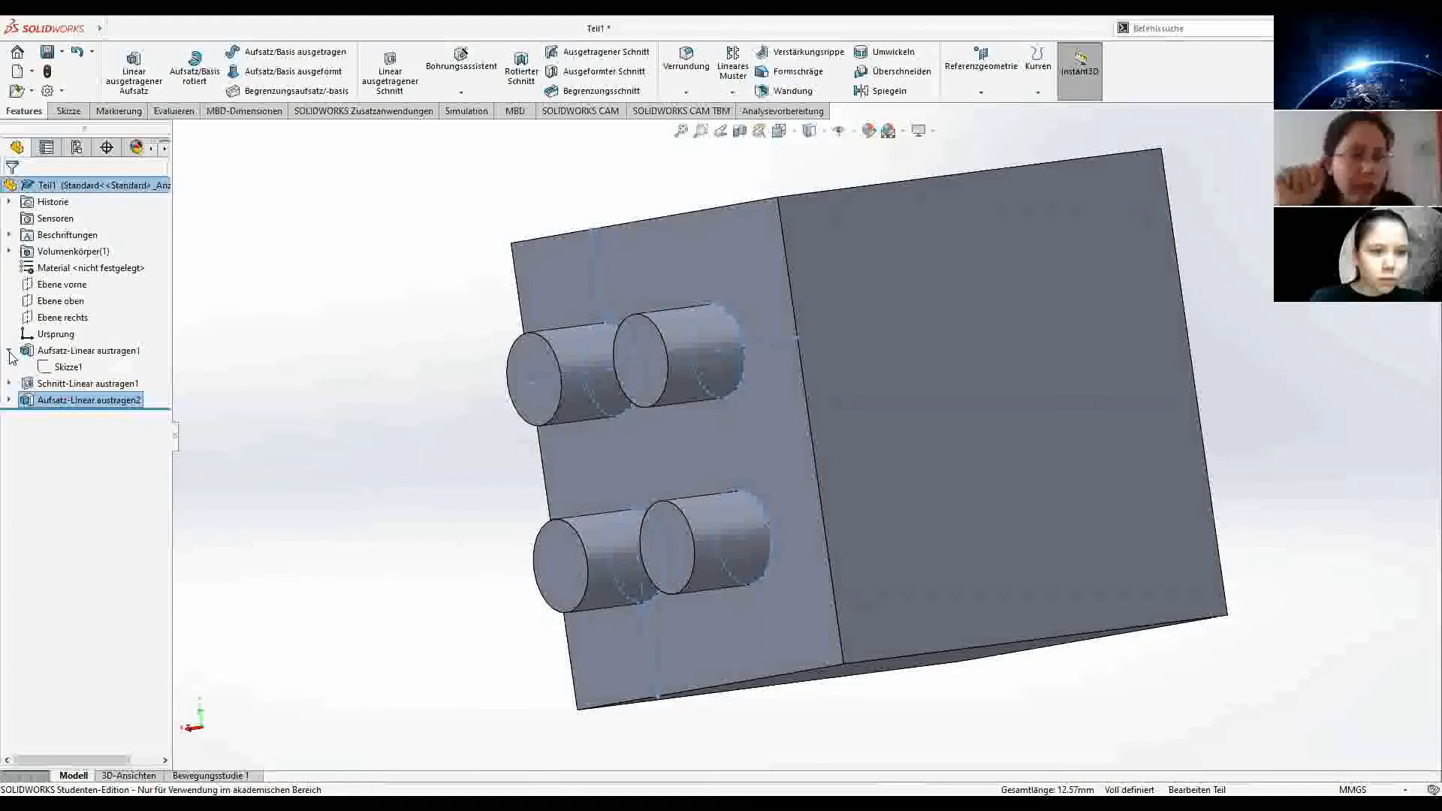
left_click(34, 350)
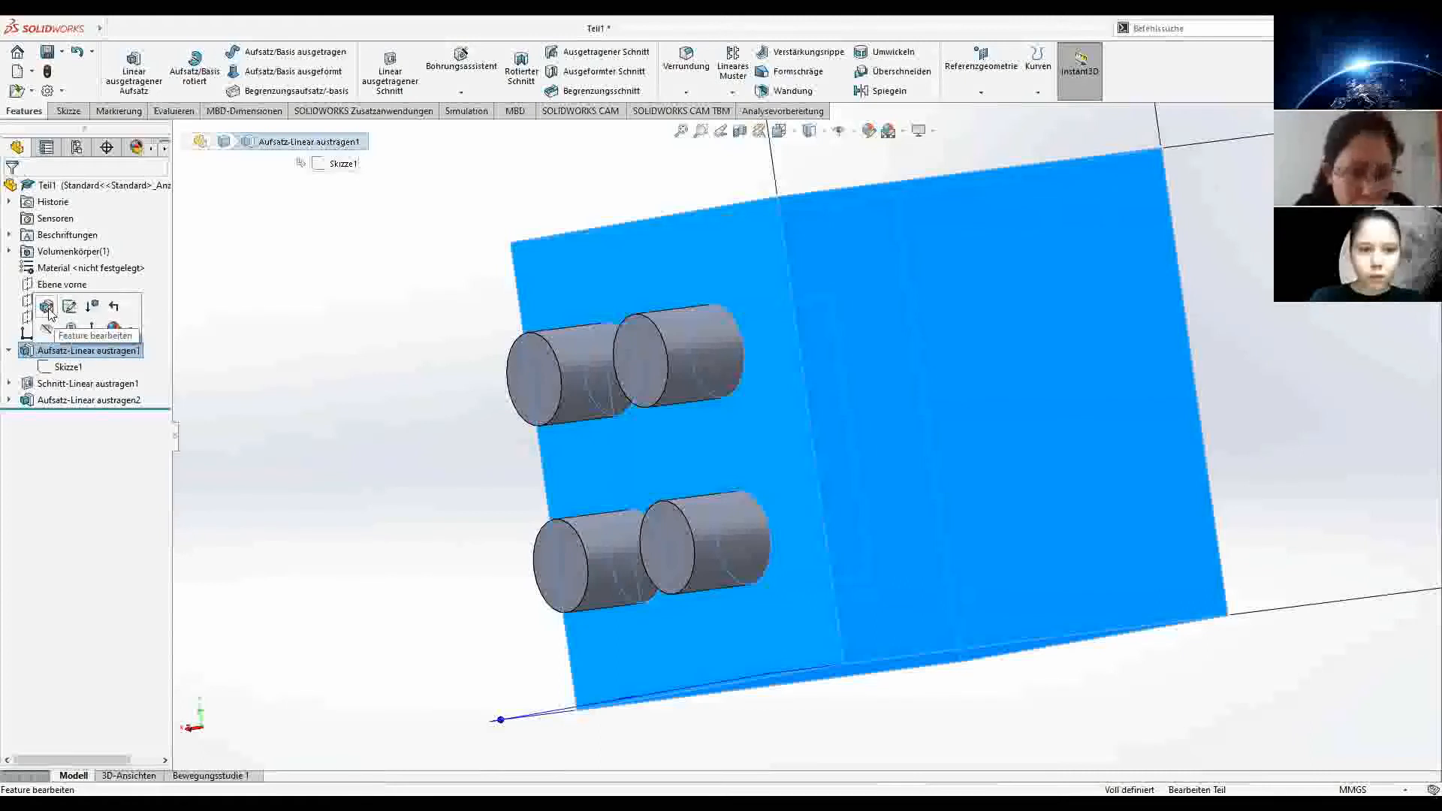
left_click(54, 384)
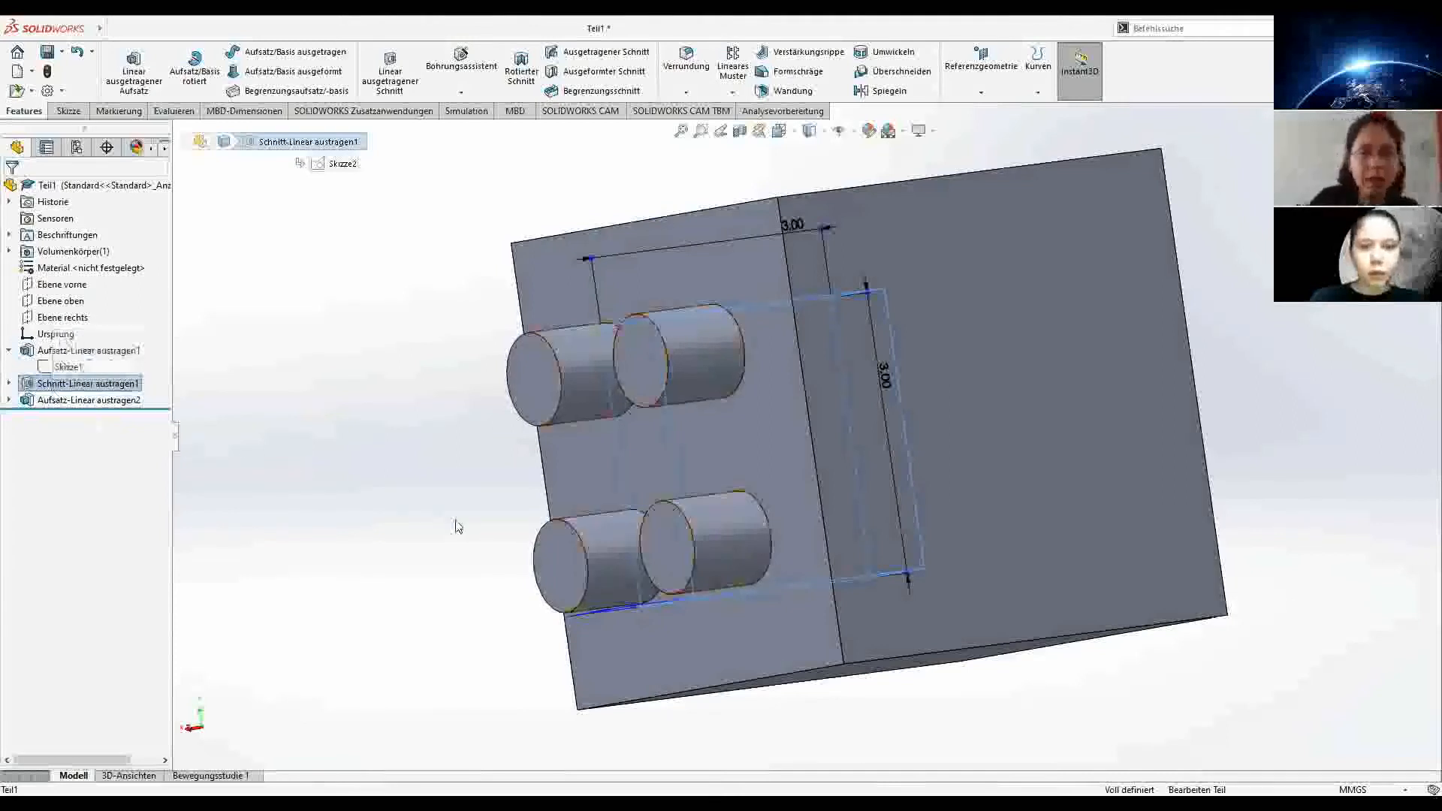
middle_click_drag(498, 522, 767, 558)
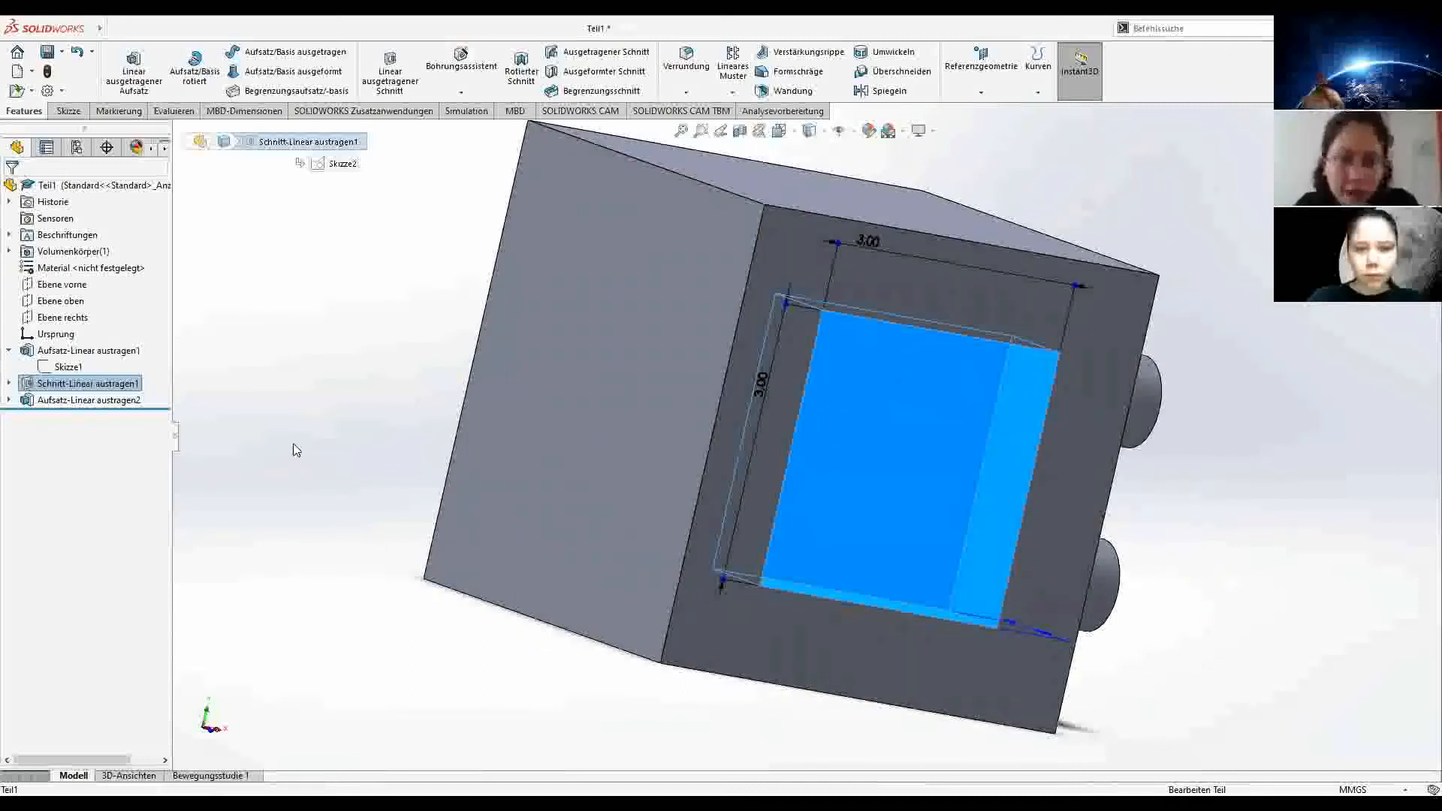
left_click(89, 400)
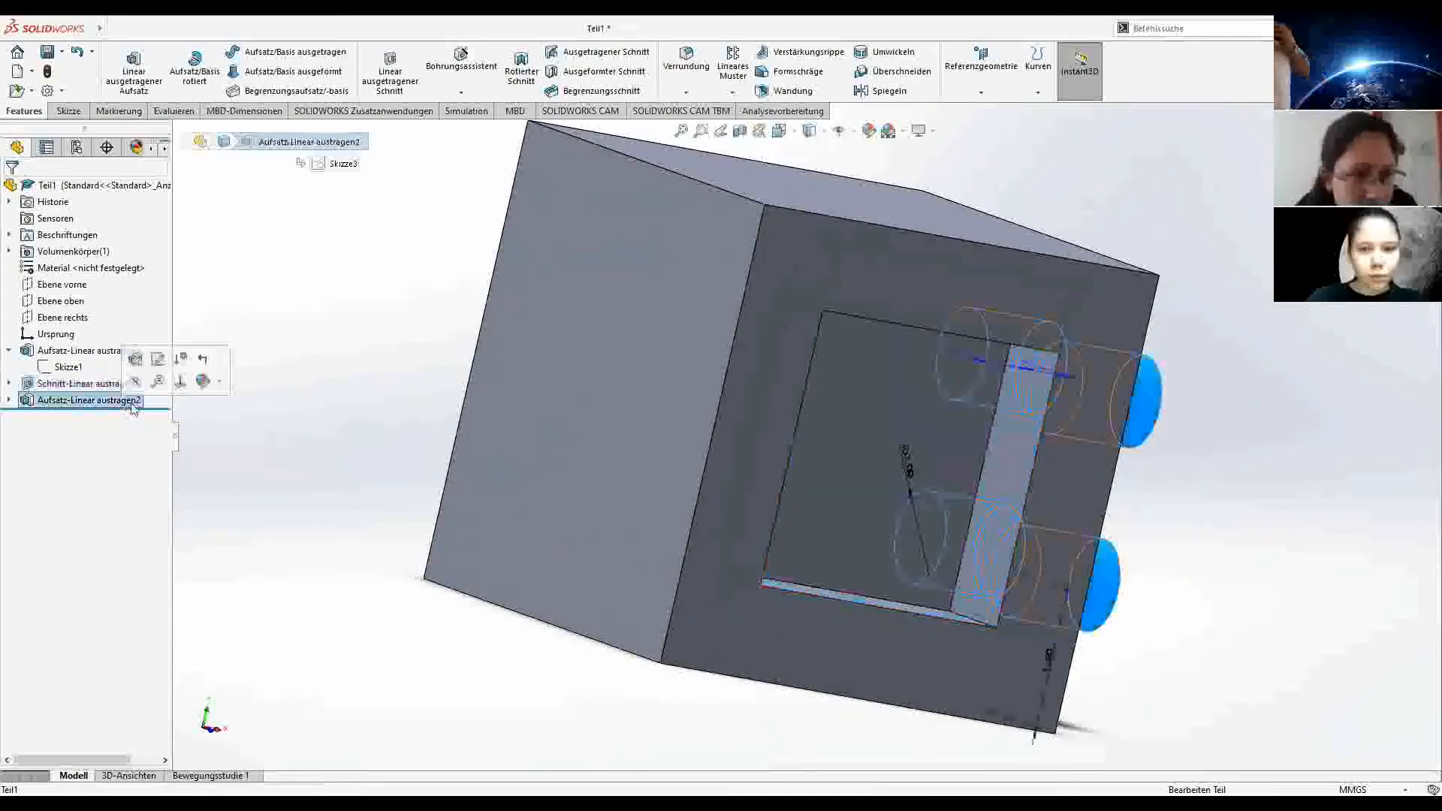
key("ctrl+7")
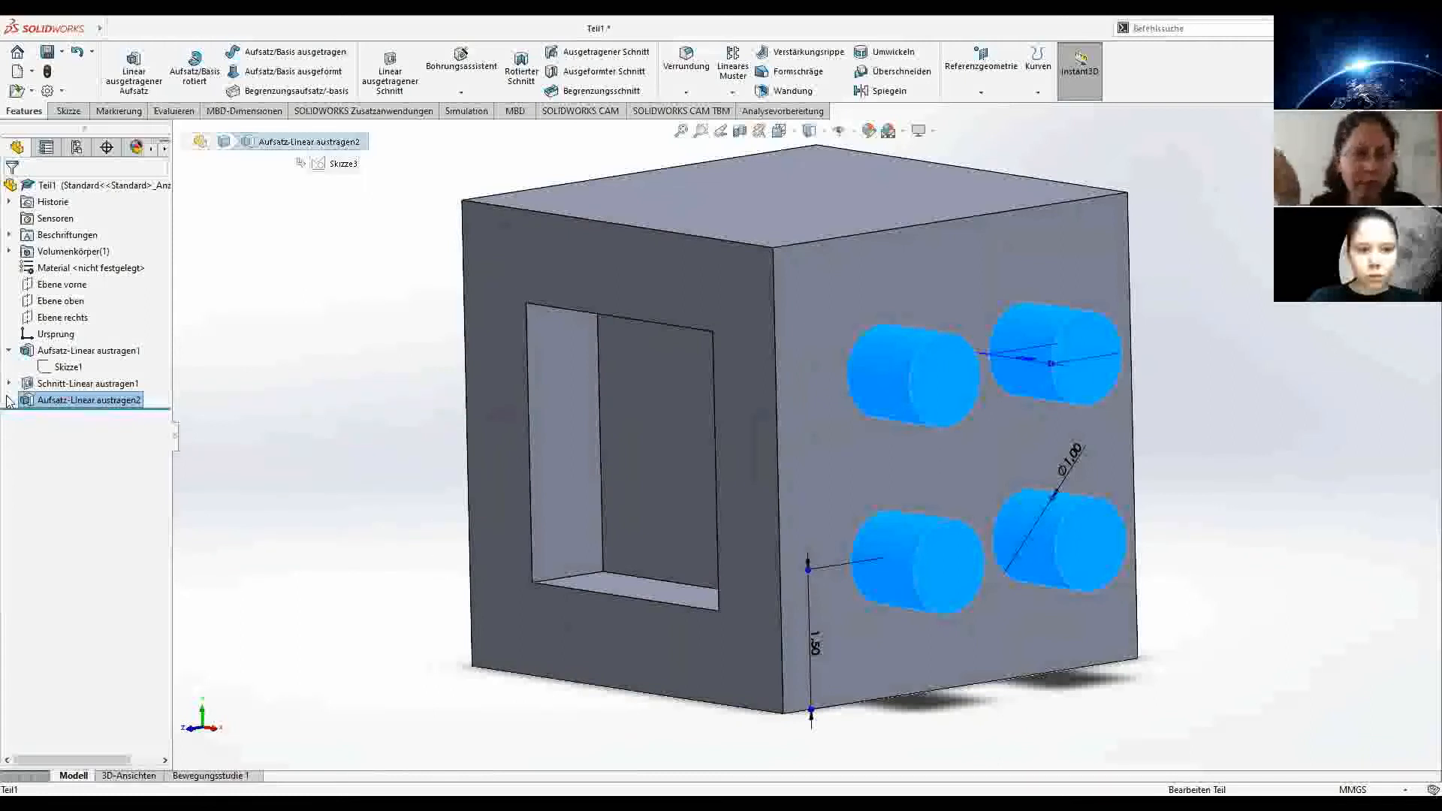
Step: Reopen the sketch of the four cylindrical bosses for editing and view the side face straight on
right_click(47, 404)
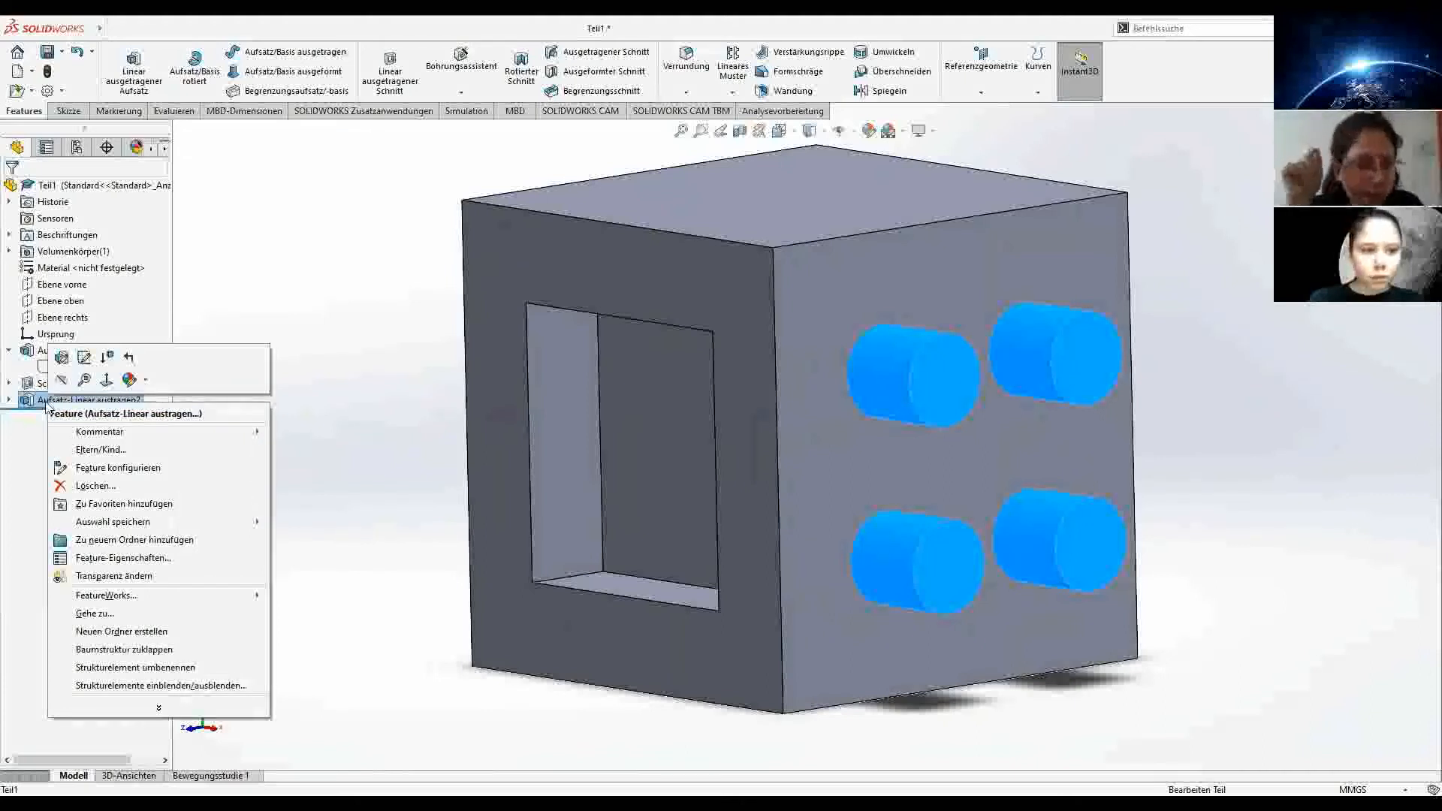
left_click(85, 359)
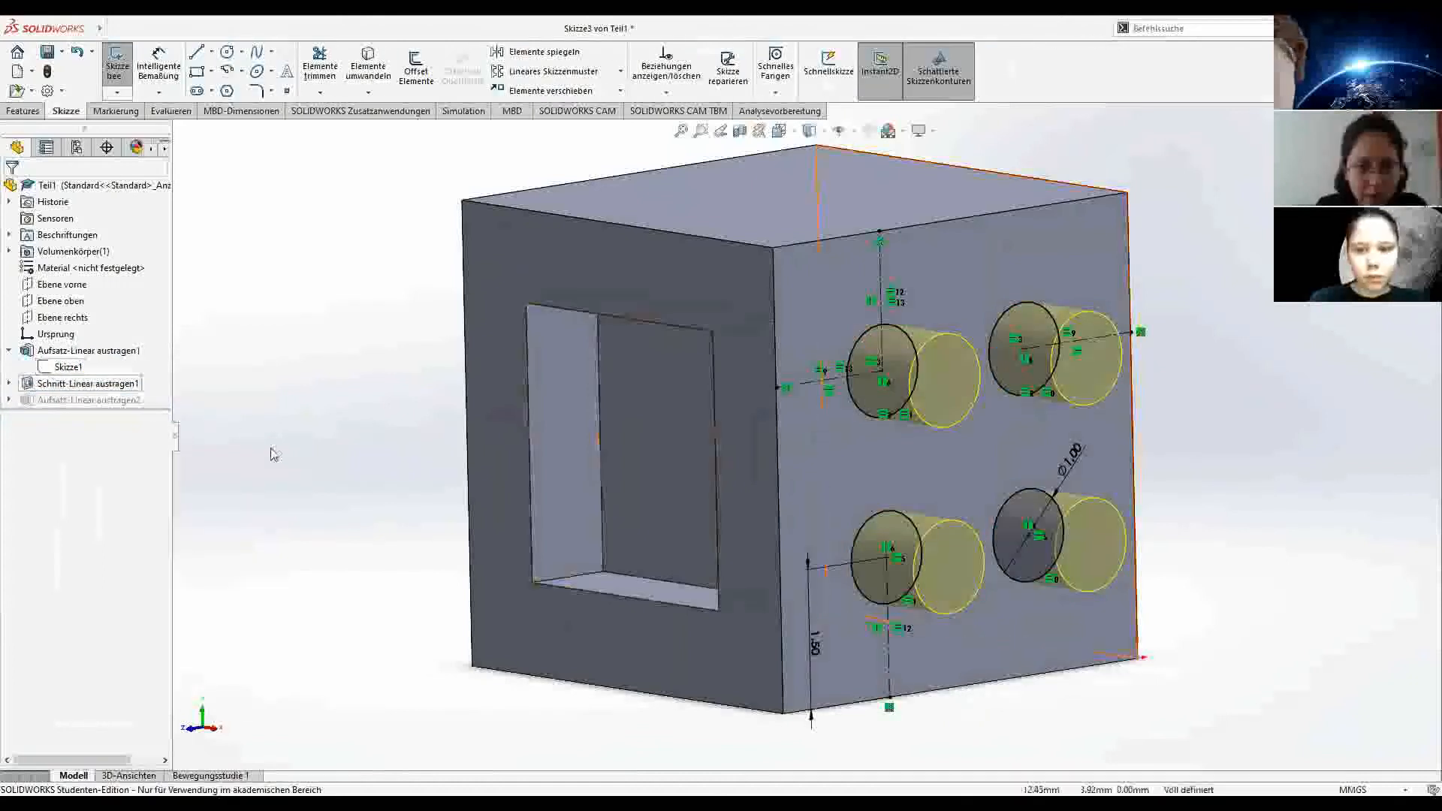
middle_click_drag(350, 473, 271, 467)
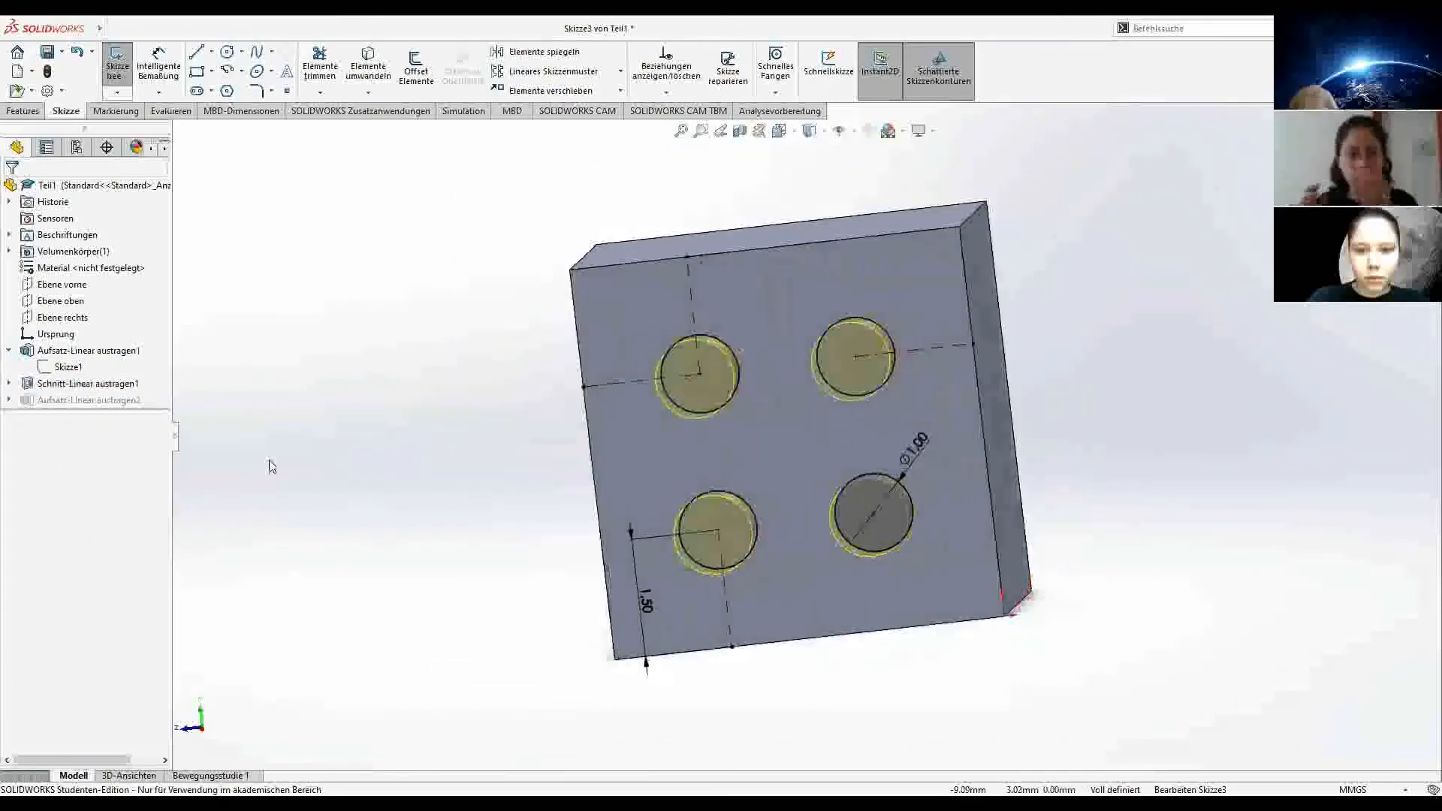
key("space")
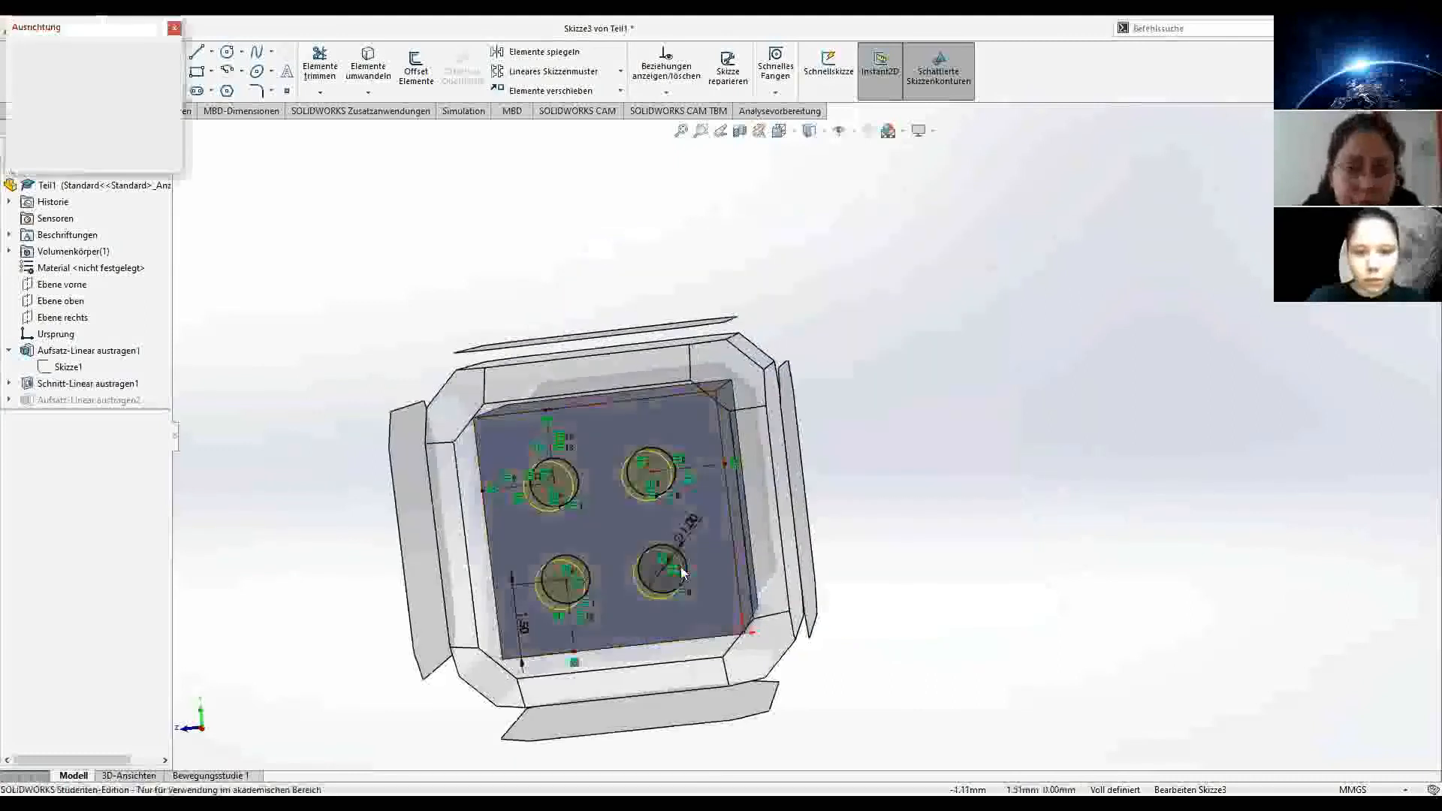
left_click(697, 613)
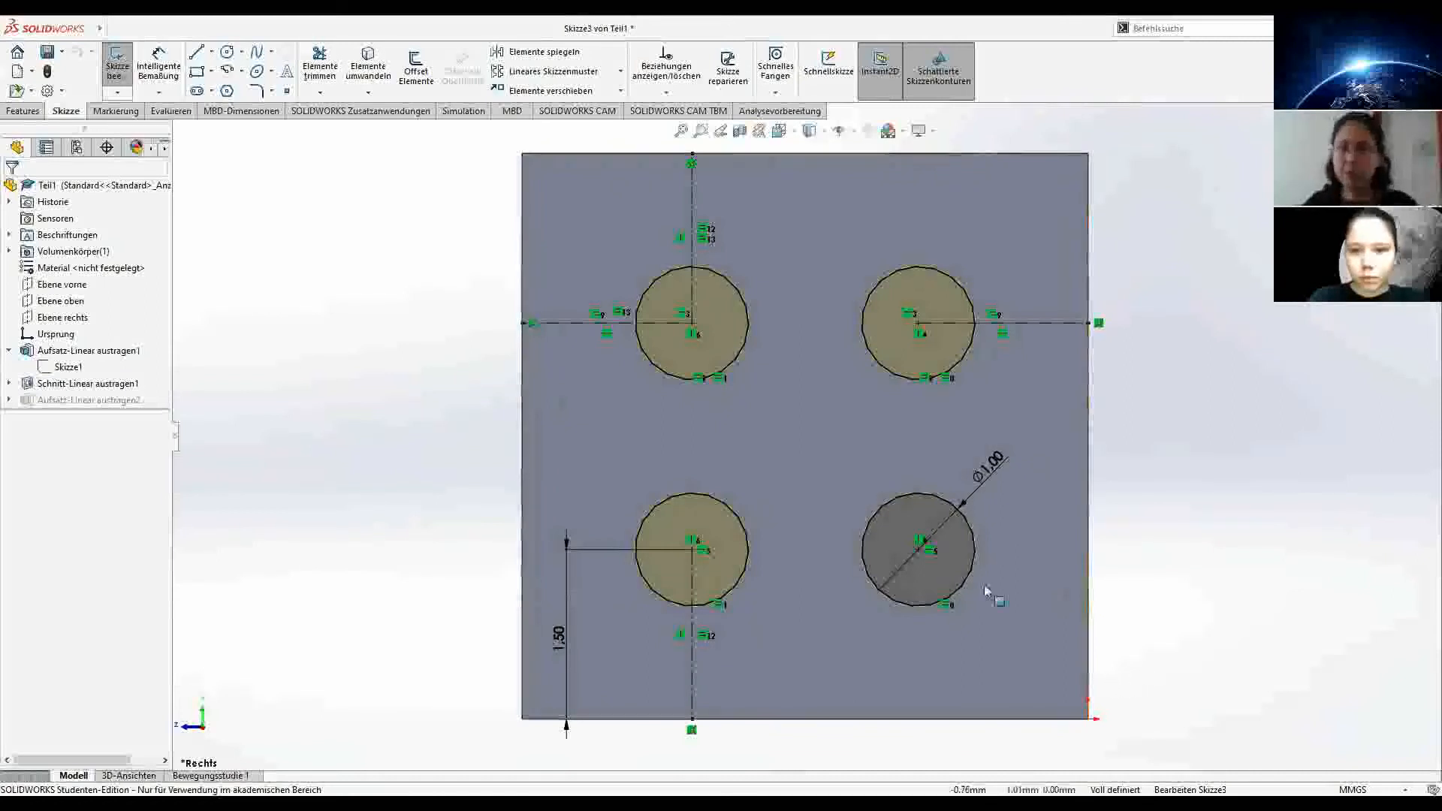
Step: Set the distance from the lower-left circle's centre to the face's bottom edge to 1 mm
left_click(560, 638)
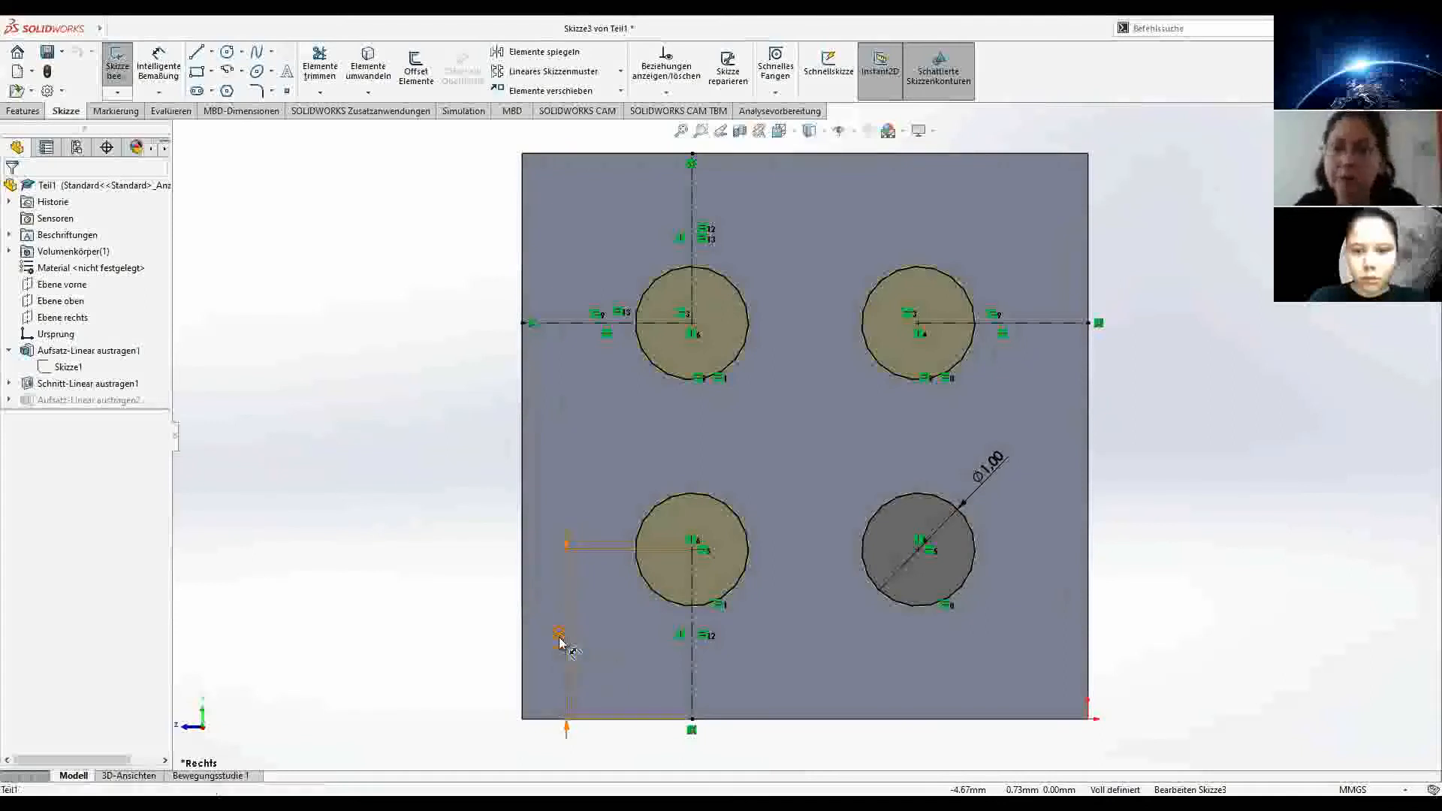
double_click(559, 636)
type("1")
key("Return")
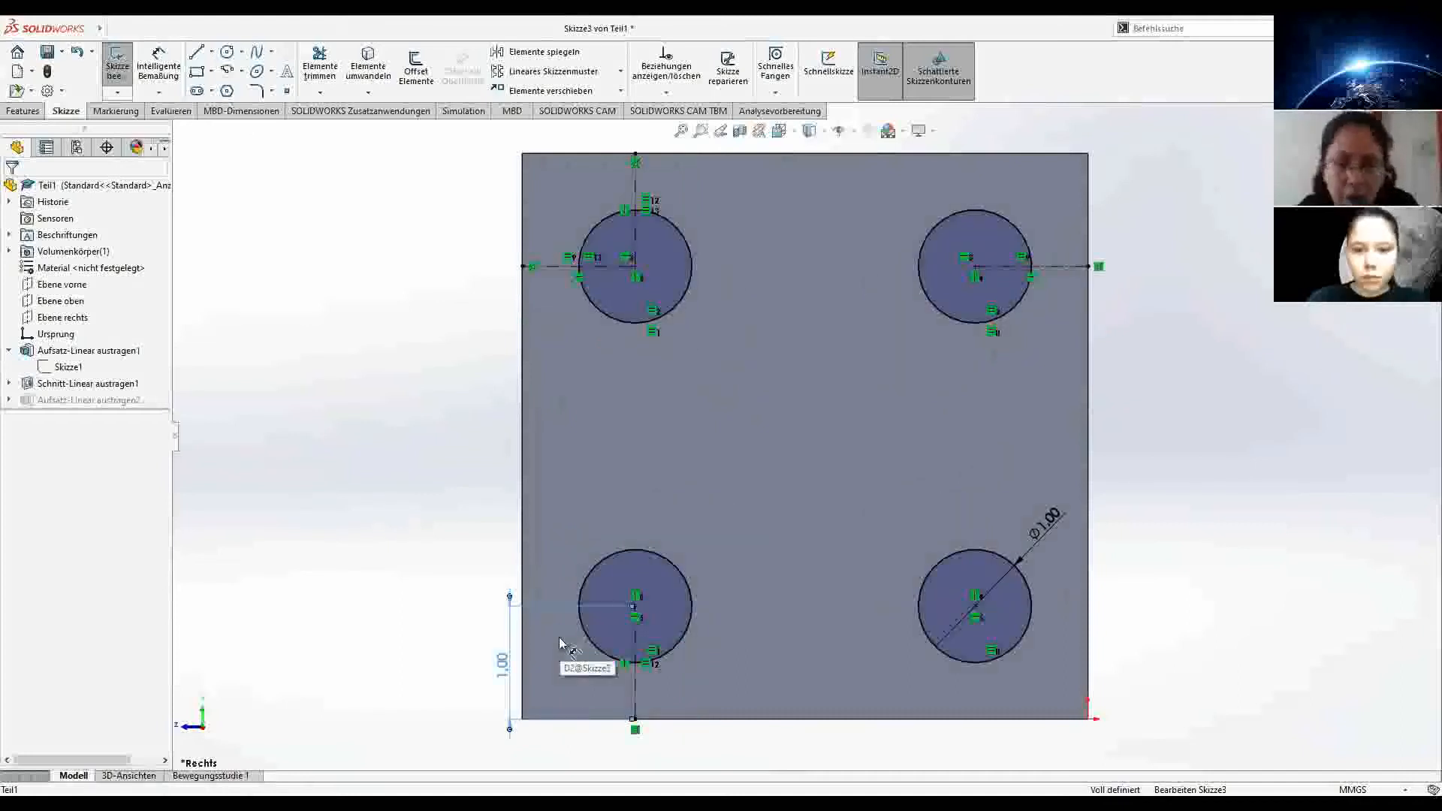
left_click(388, 557)
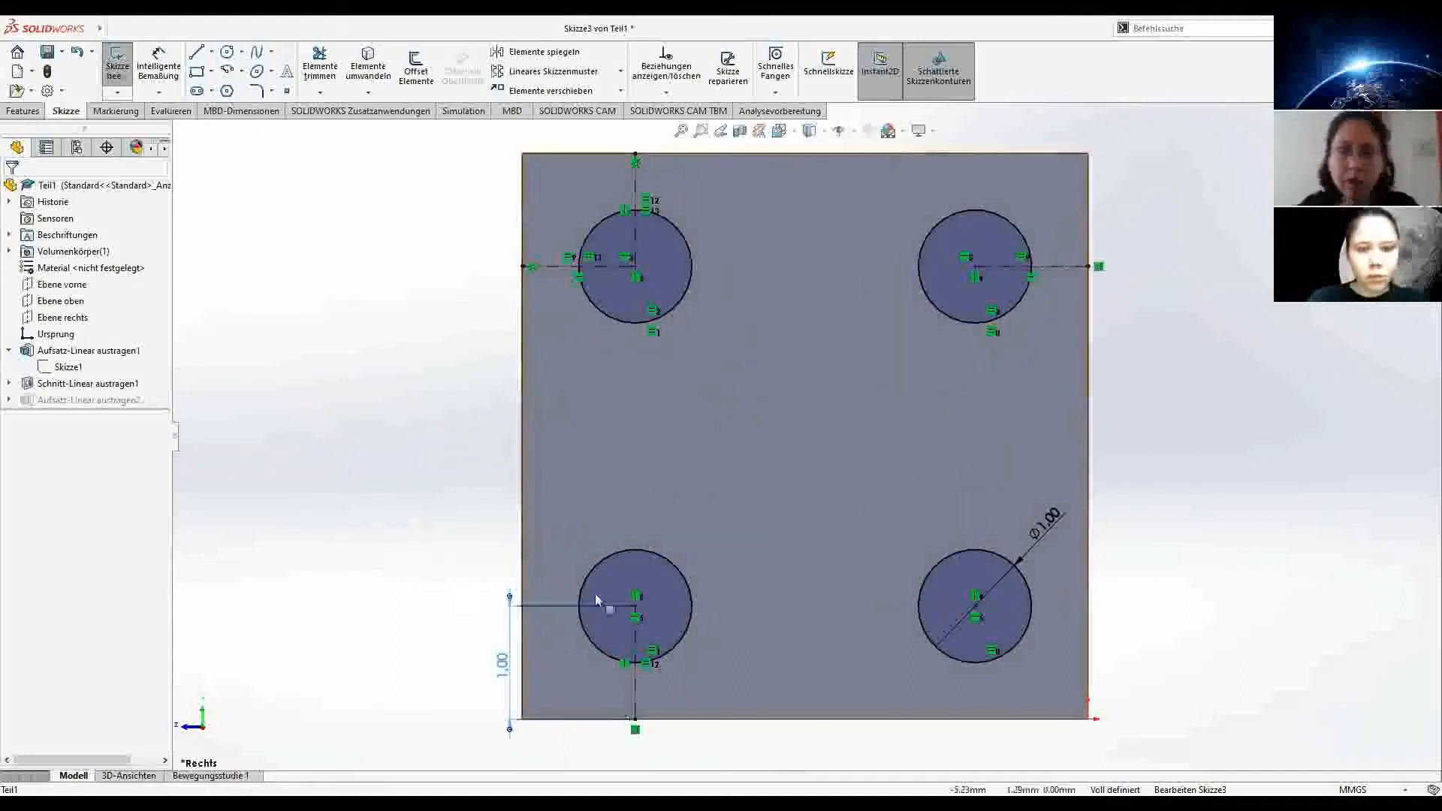
Step: Set the lower-right circle's diameter to 0.8 mm and finish editing the boss sketch
left_click(1042, 530)
type("0")
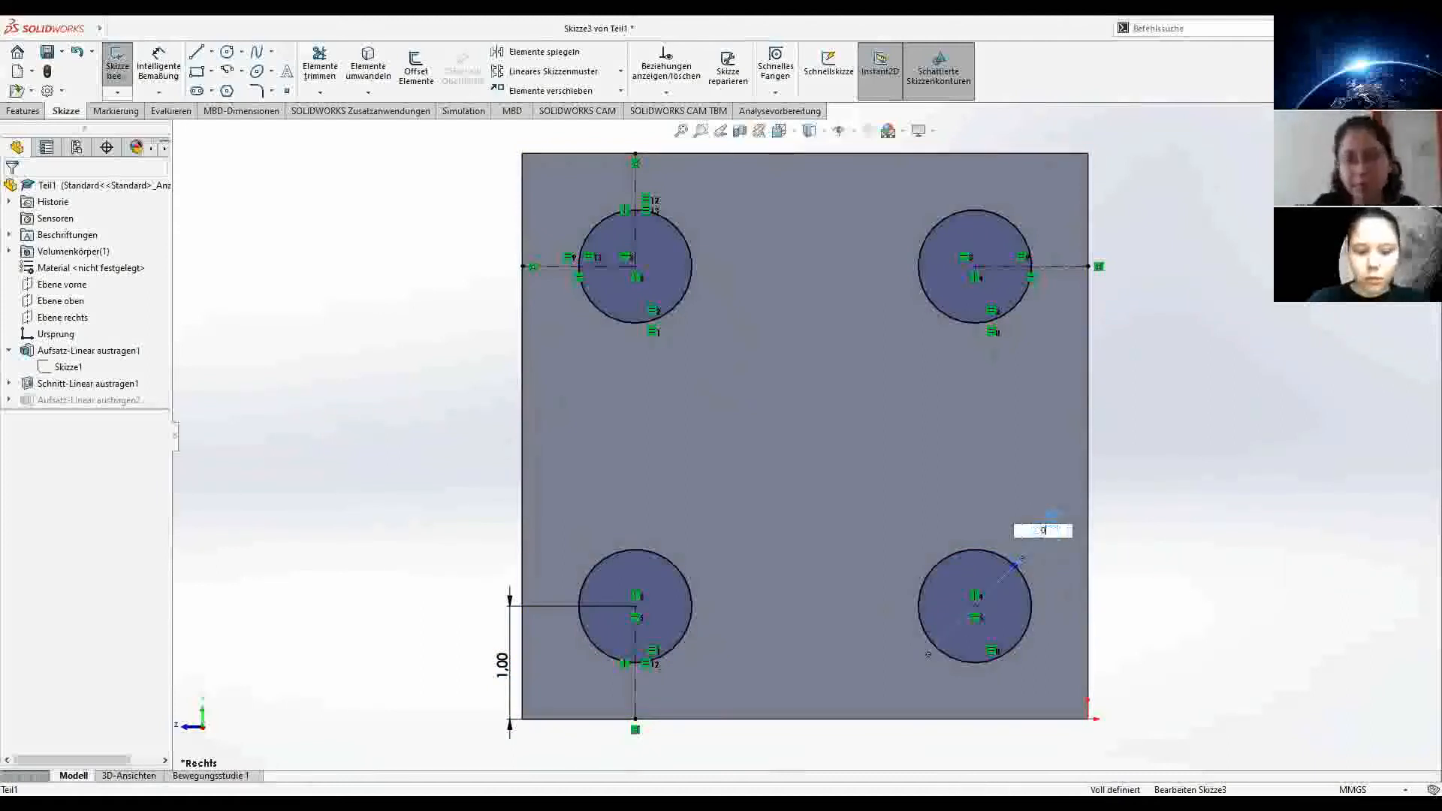
type(".8")
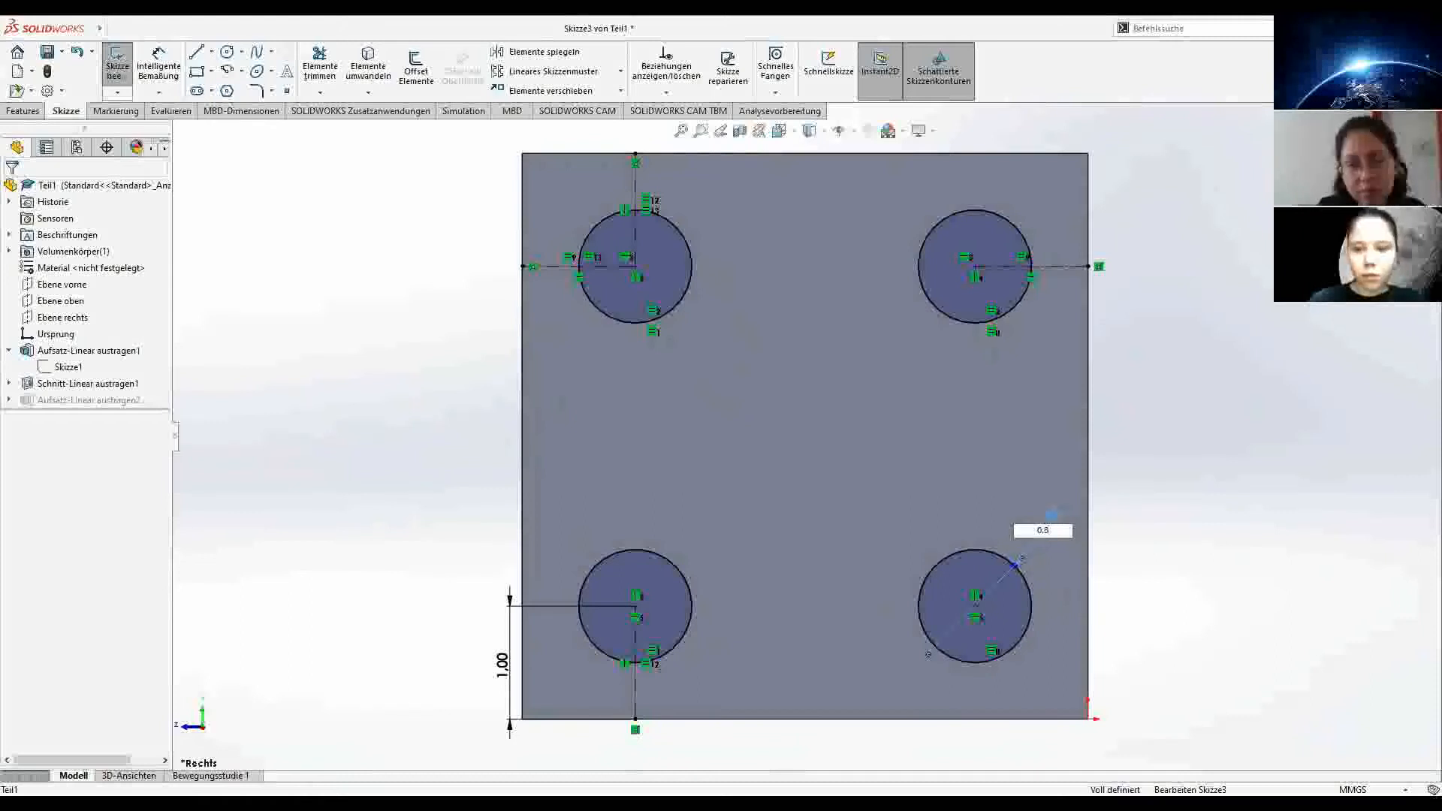
key("Return")
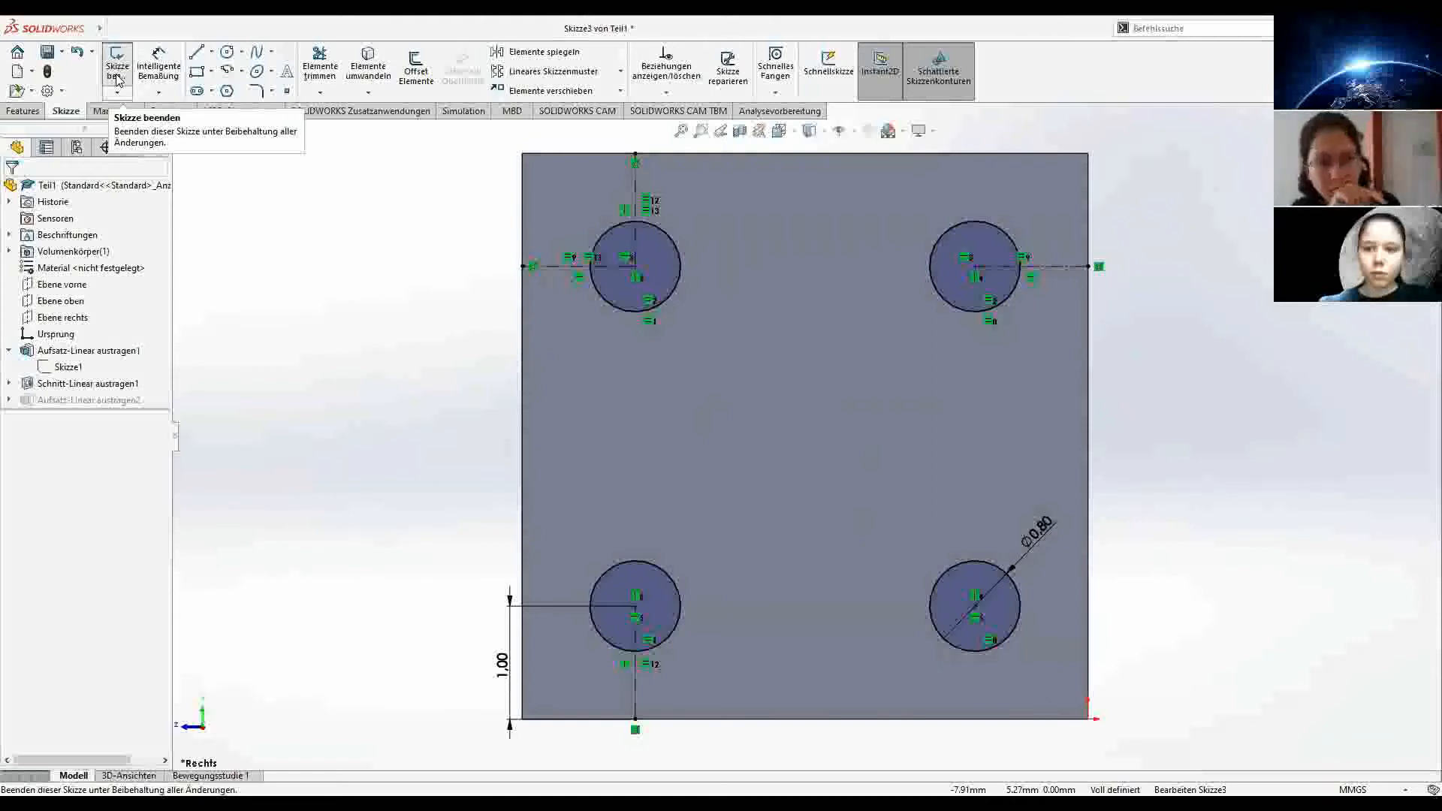
left_click(31, 116)
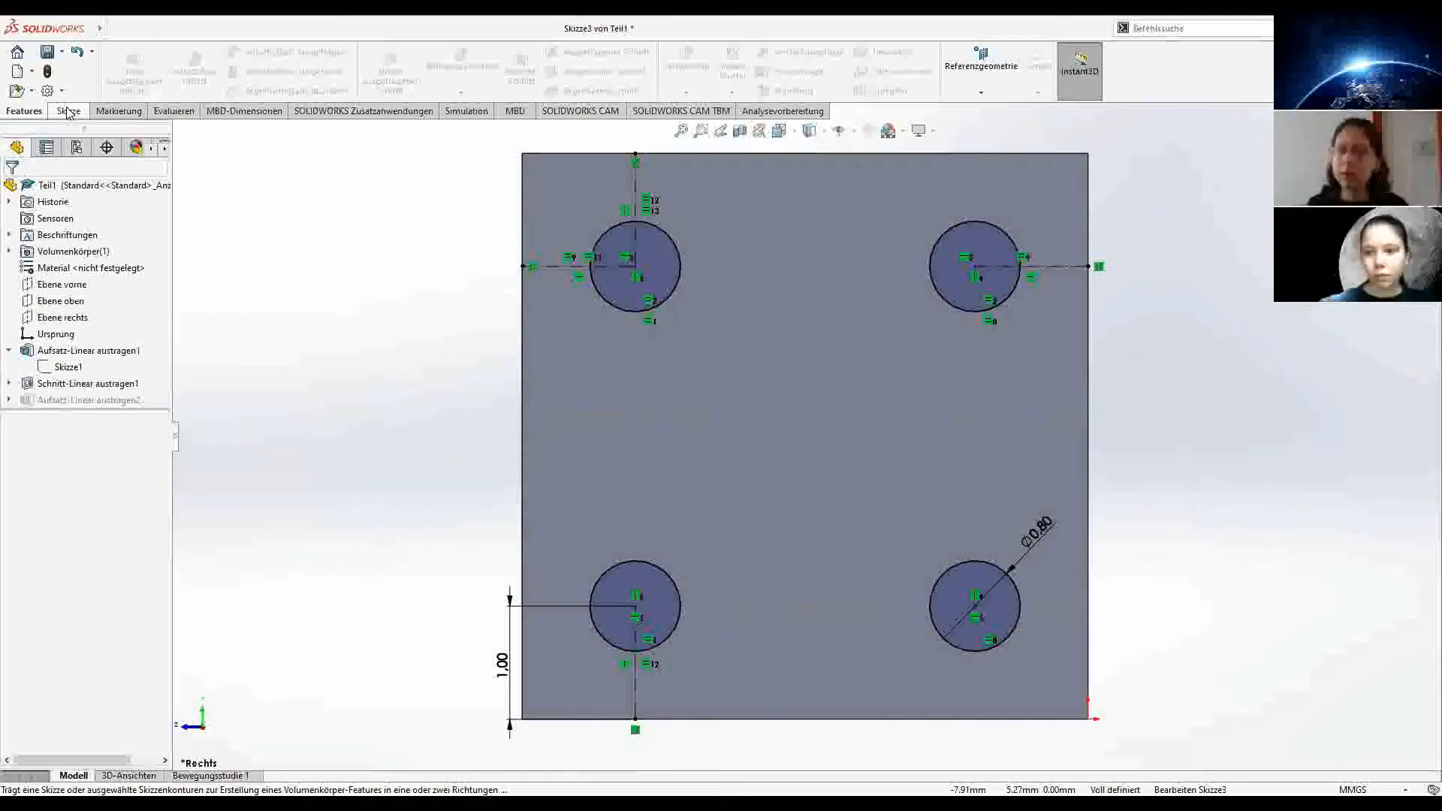
left_click(68, 111)
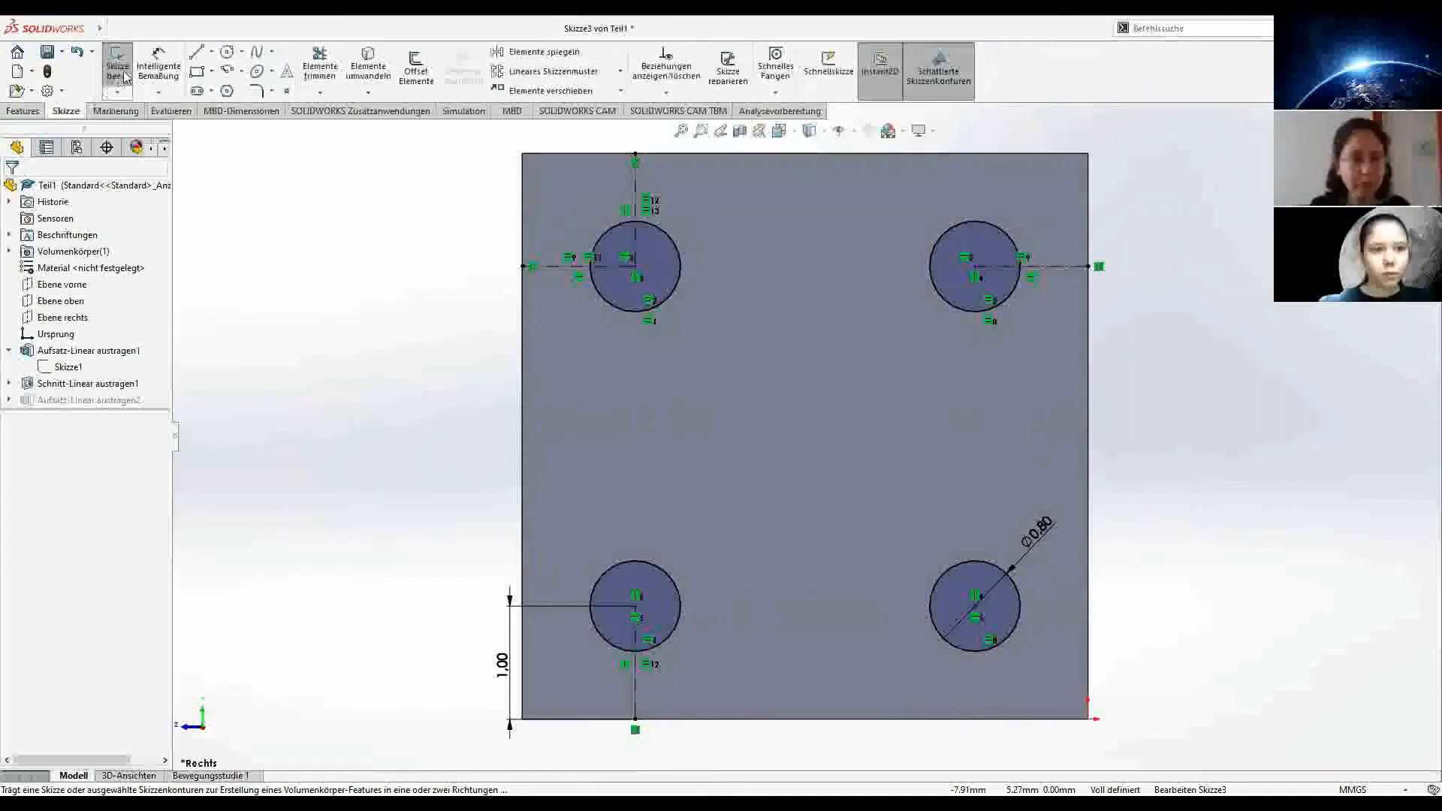
left_click(124, 71)
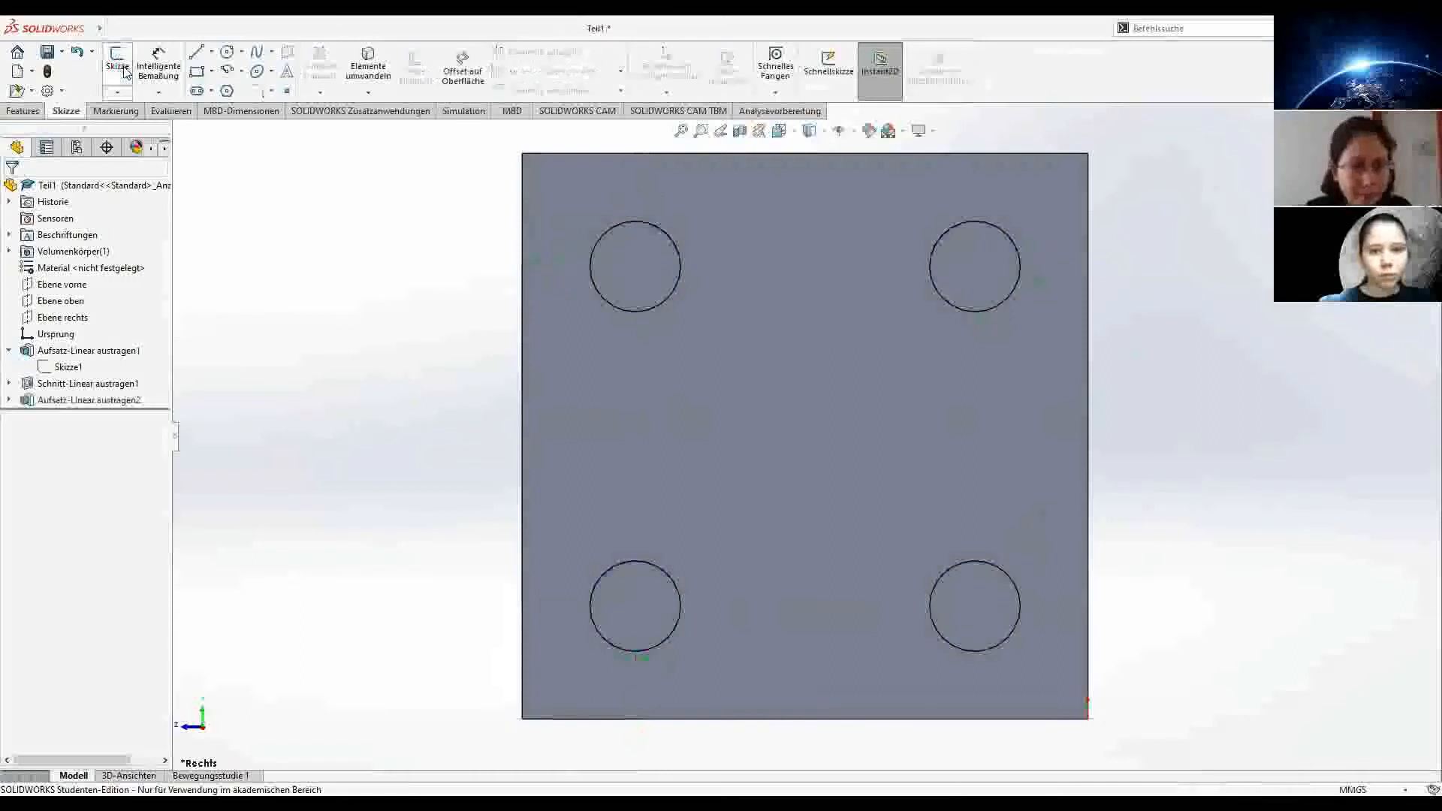
Step: Start a new sketch on the cube's back face and view that face straight on
middle_click_drag(336, 338, 345, 380)
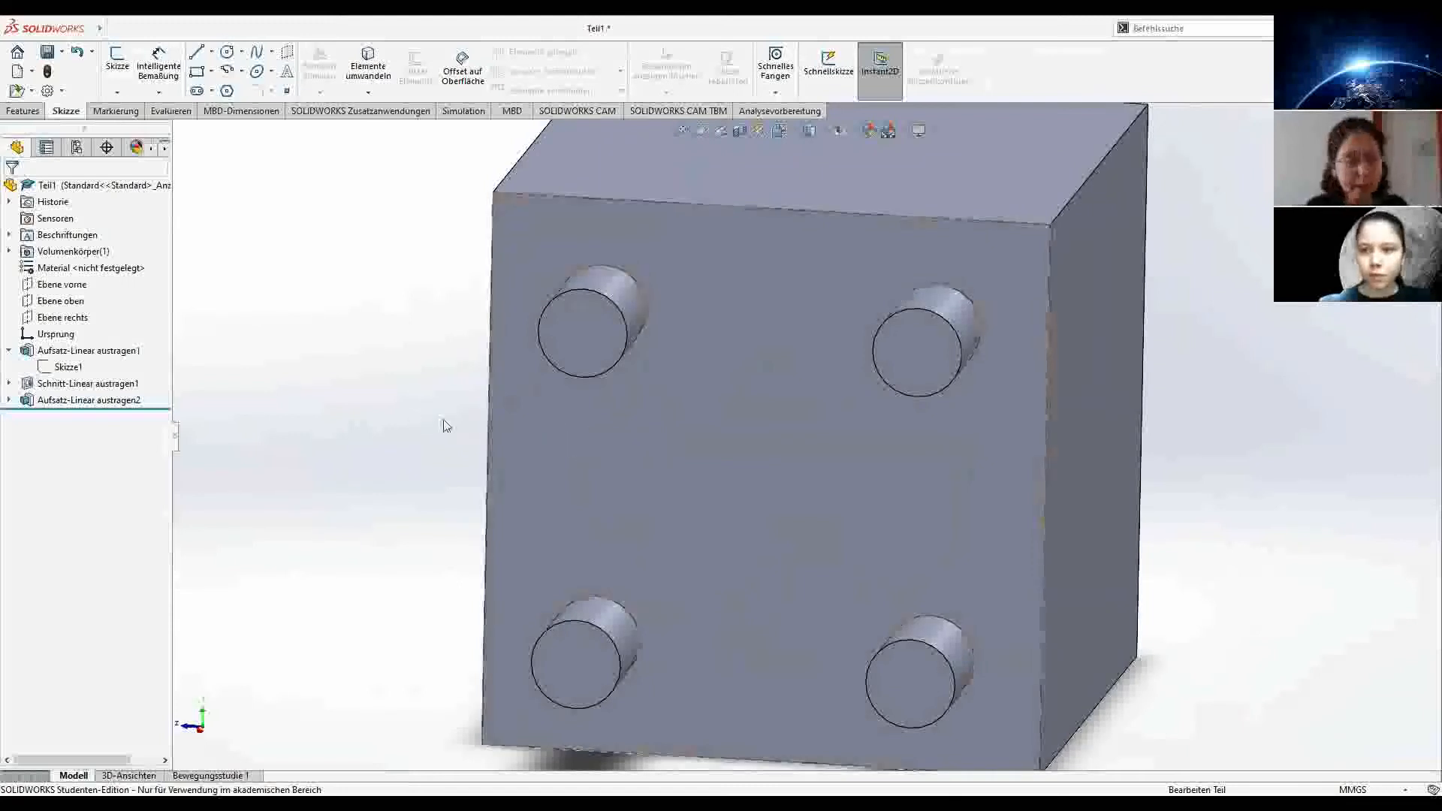
key("f")
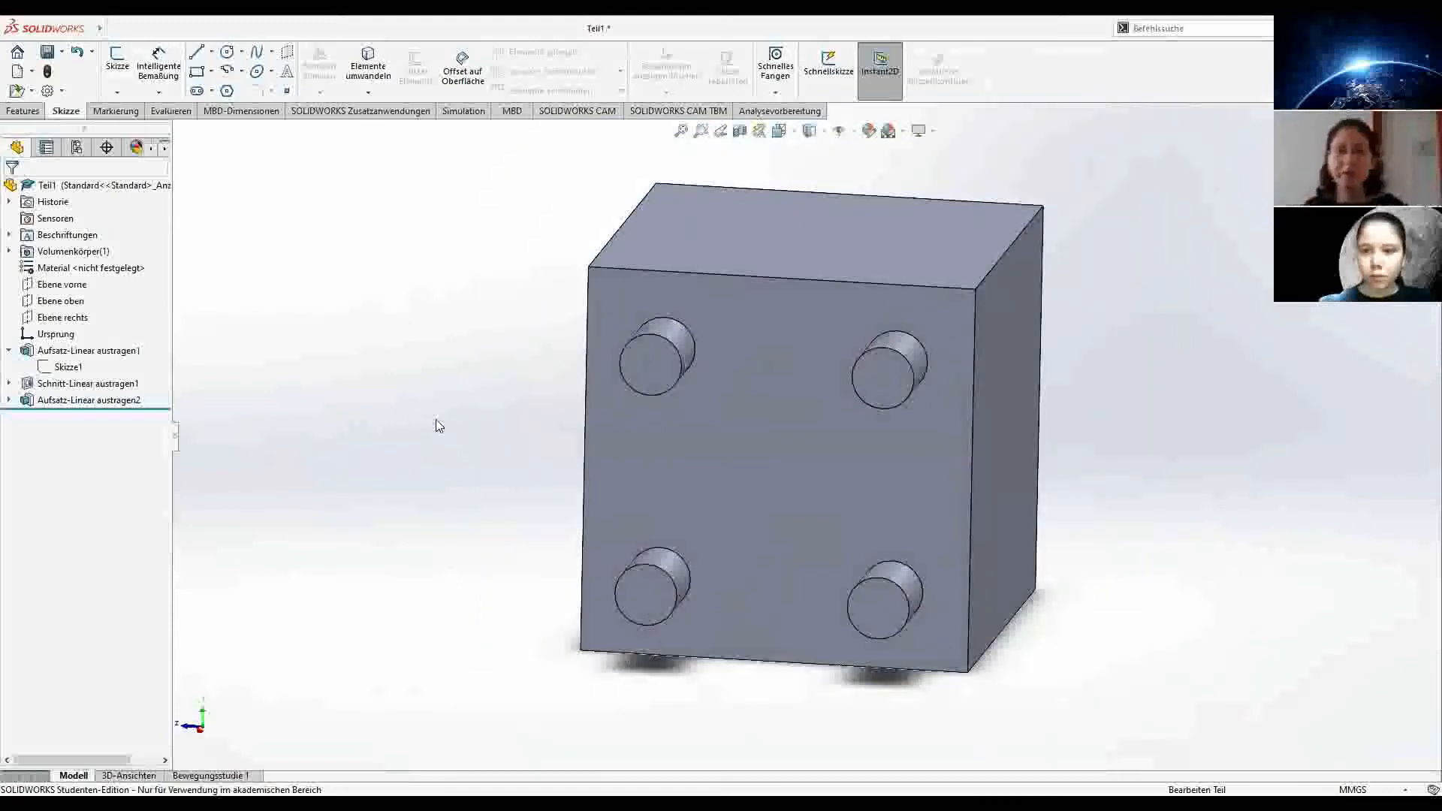
middle_click_drag(486, 436, 357, 429)
left_click(117, 66)
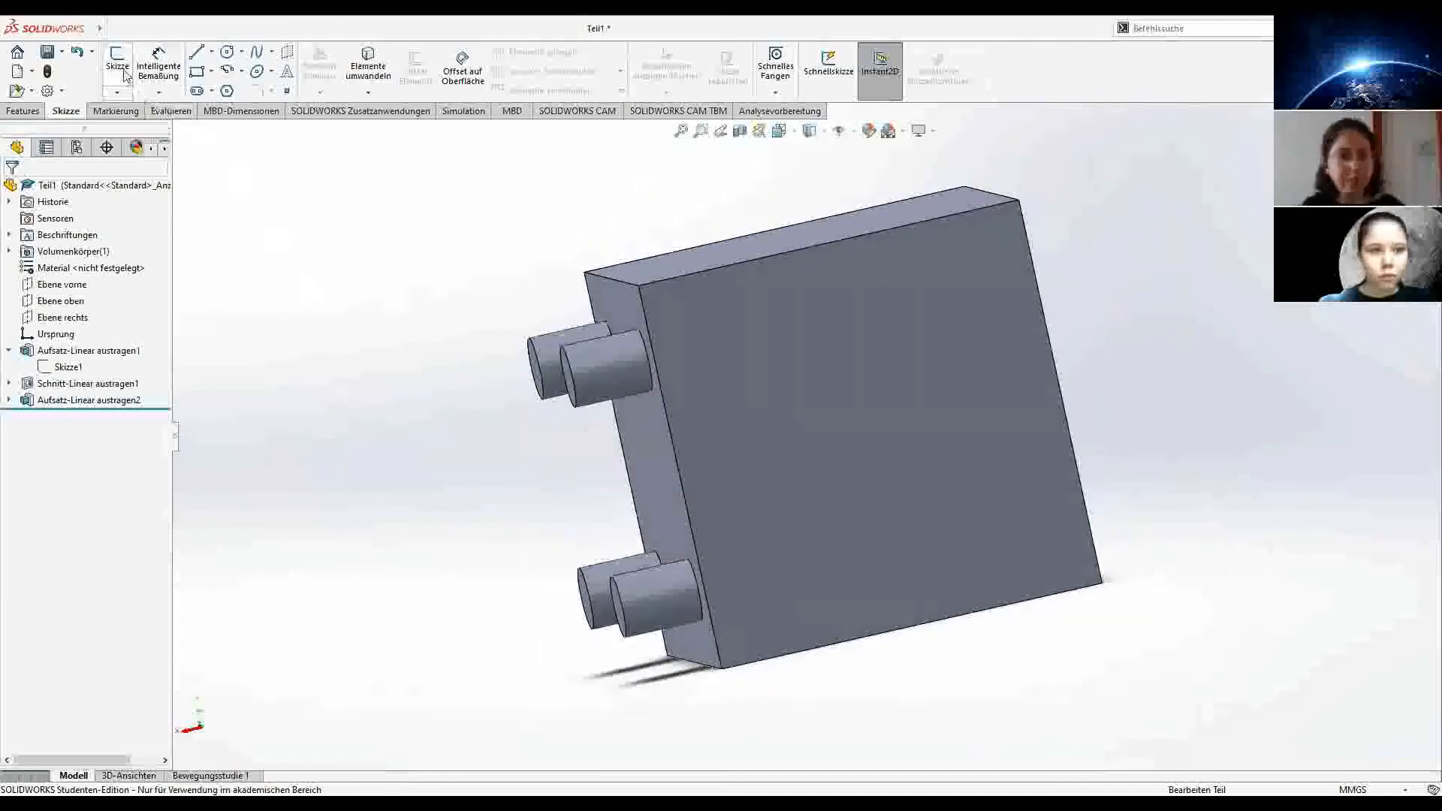
left_click(830, 384)
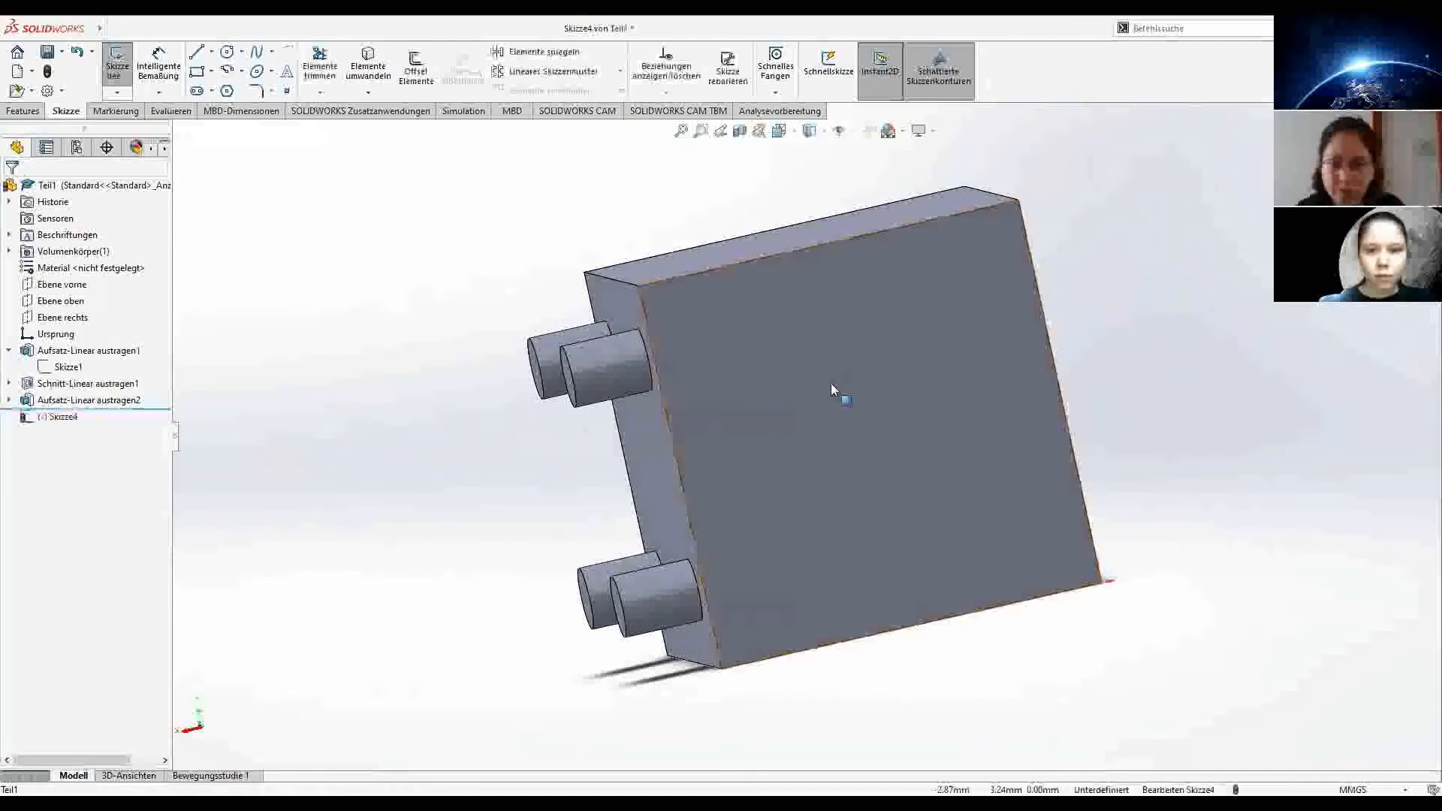
key("space")
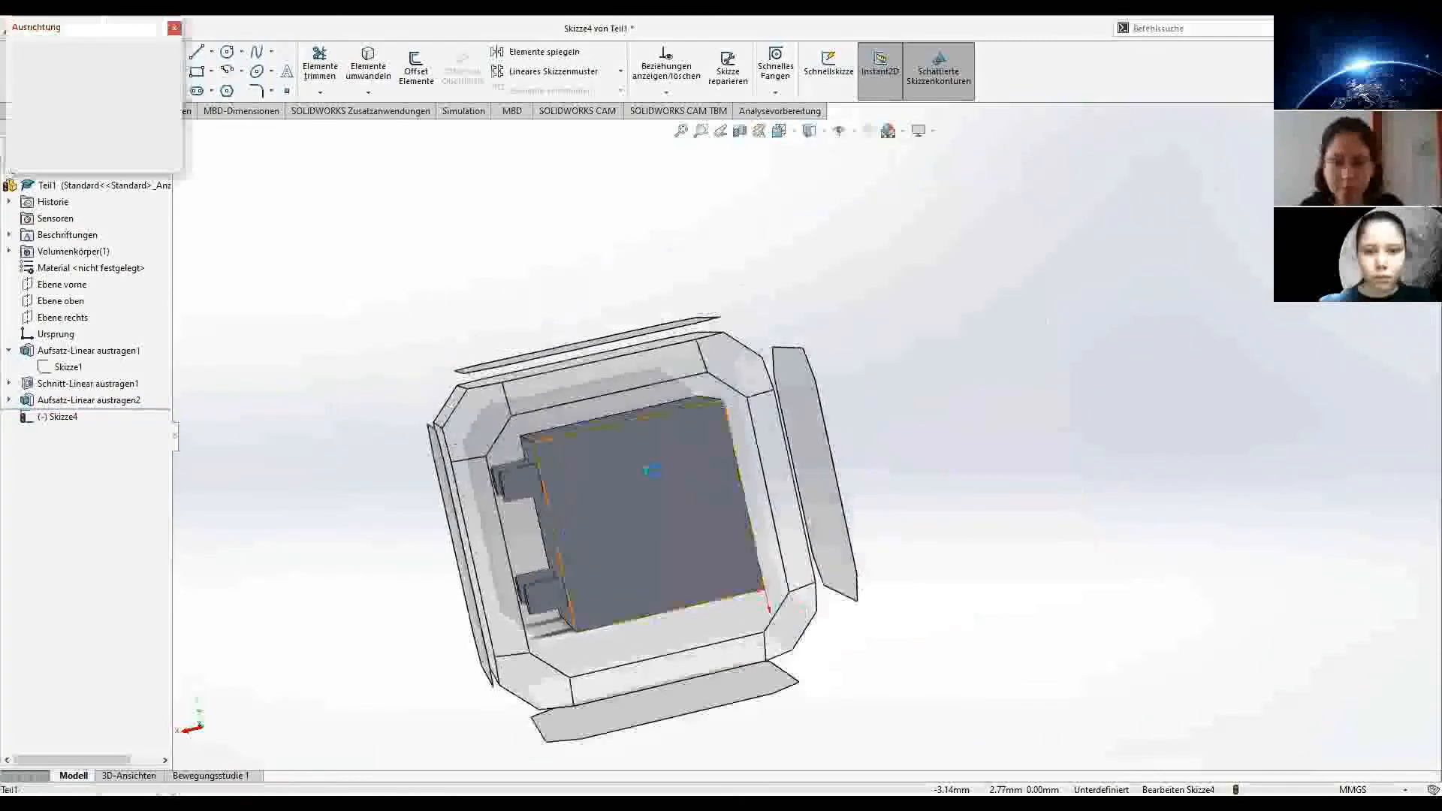
left_click(629, 482)
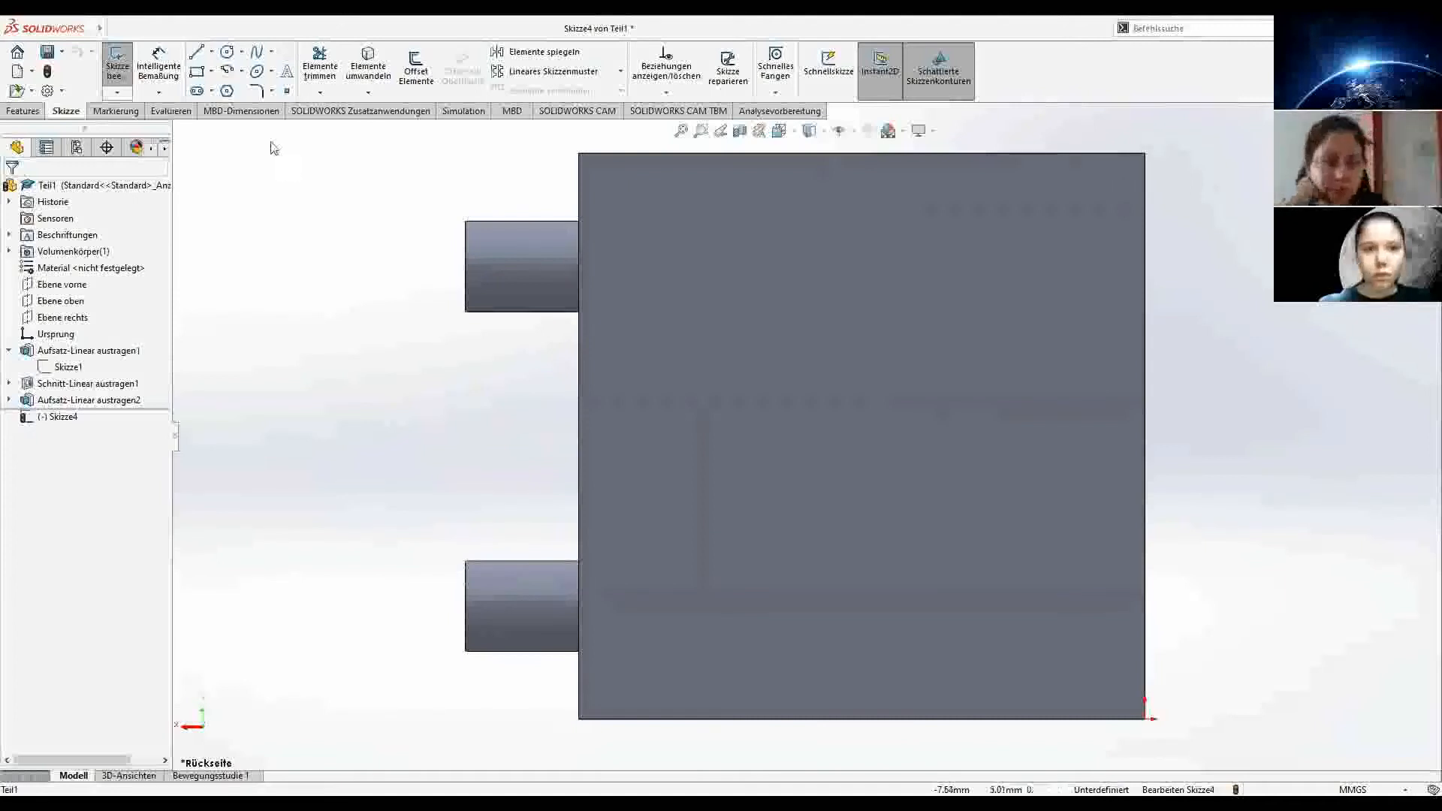
Step: Sketch an irregular four-sided line contour in the middle of the back face, leaving a small gap at the upper-right corner
left_click(197, 52)
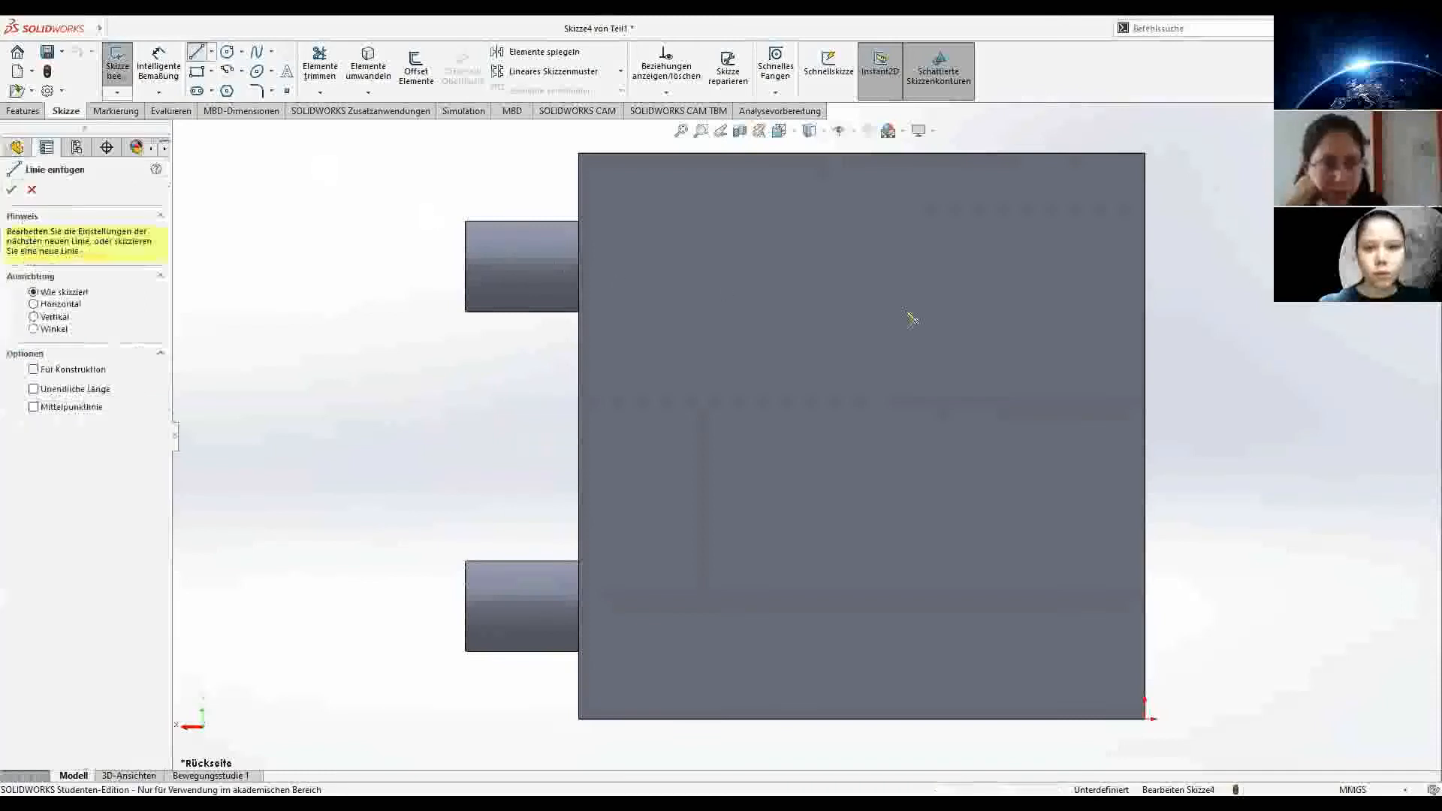
left_click(907, 308)
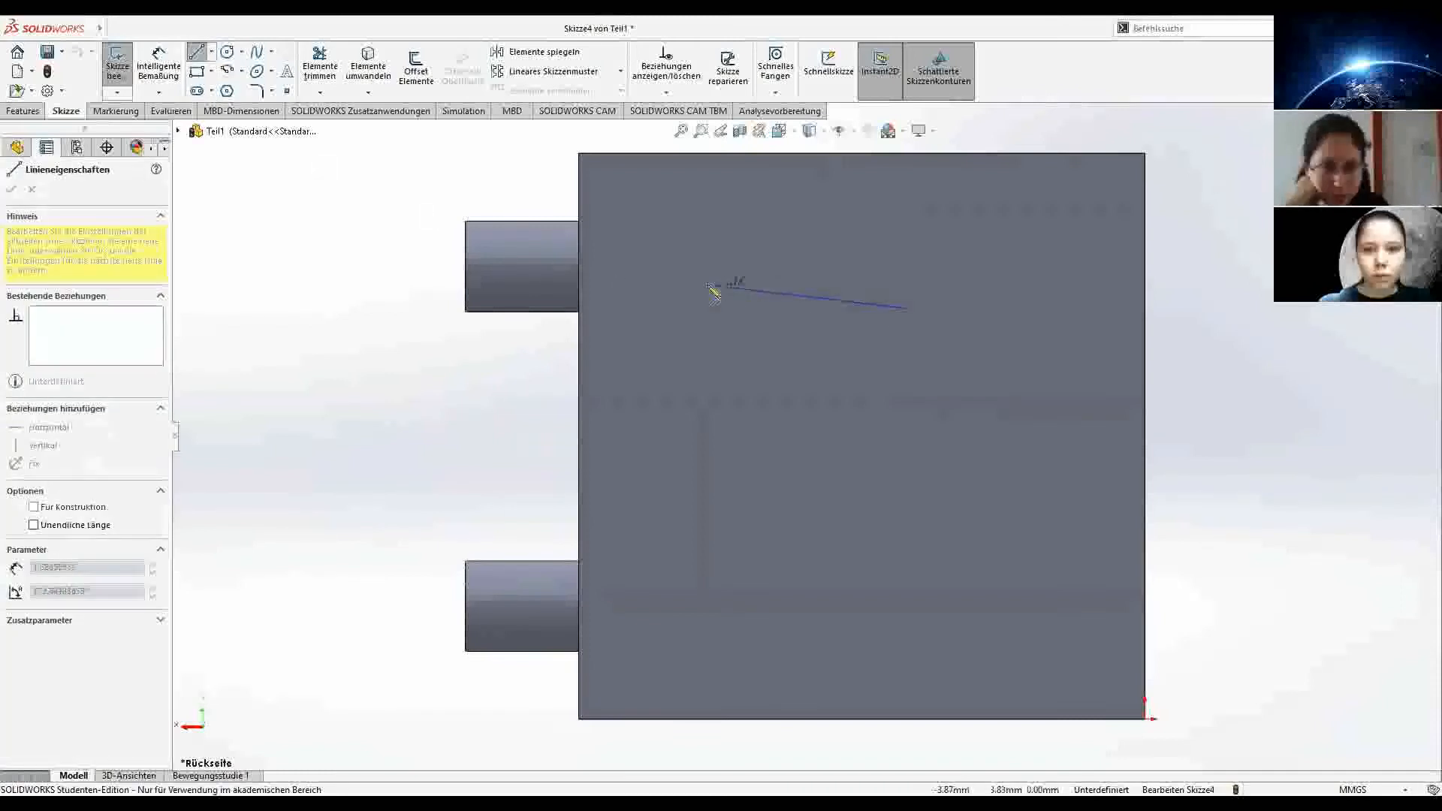
left_click(681, 303)
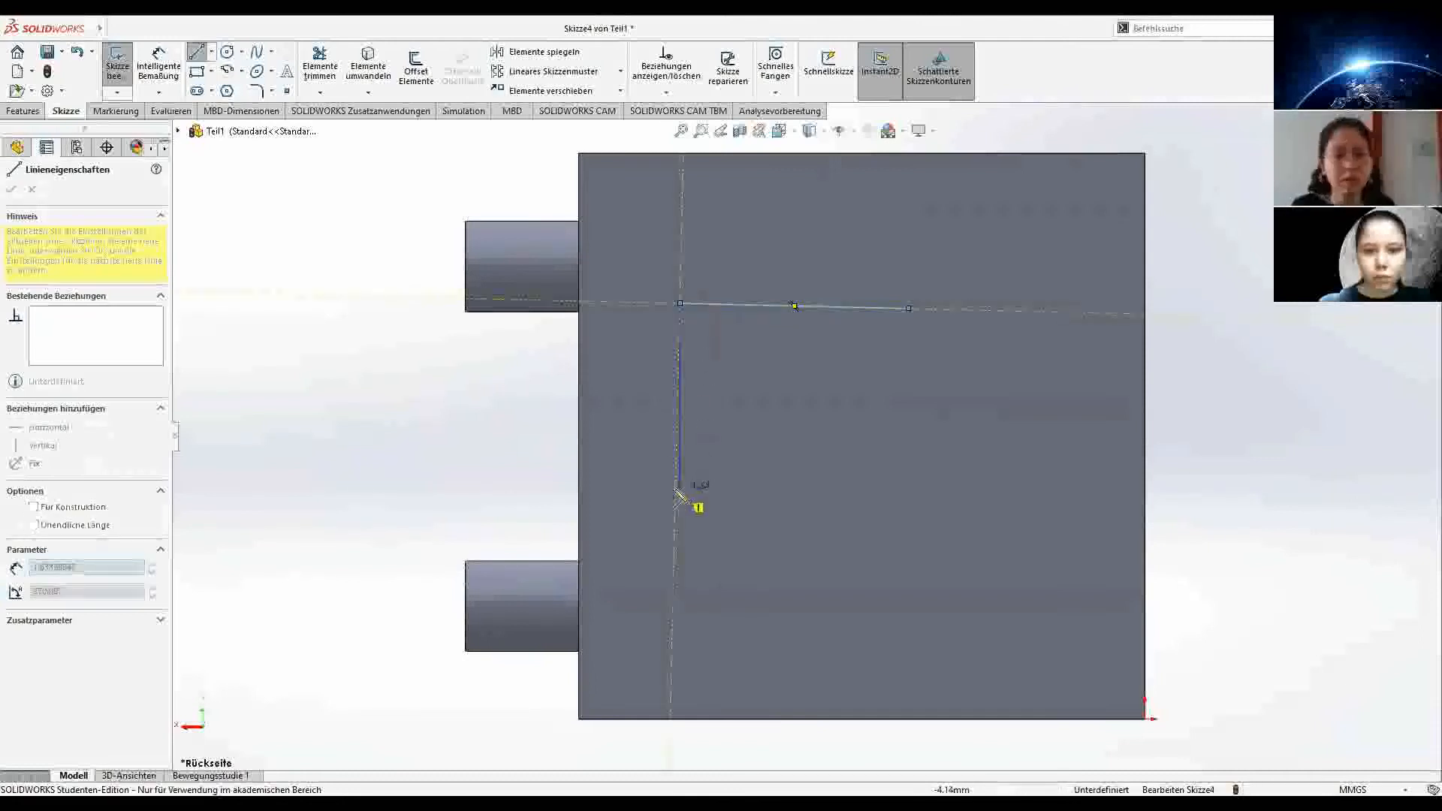
left_click(676, 489)
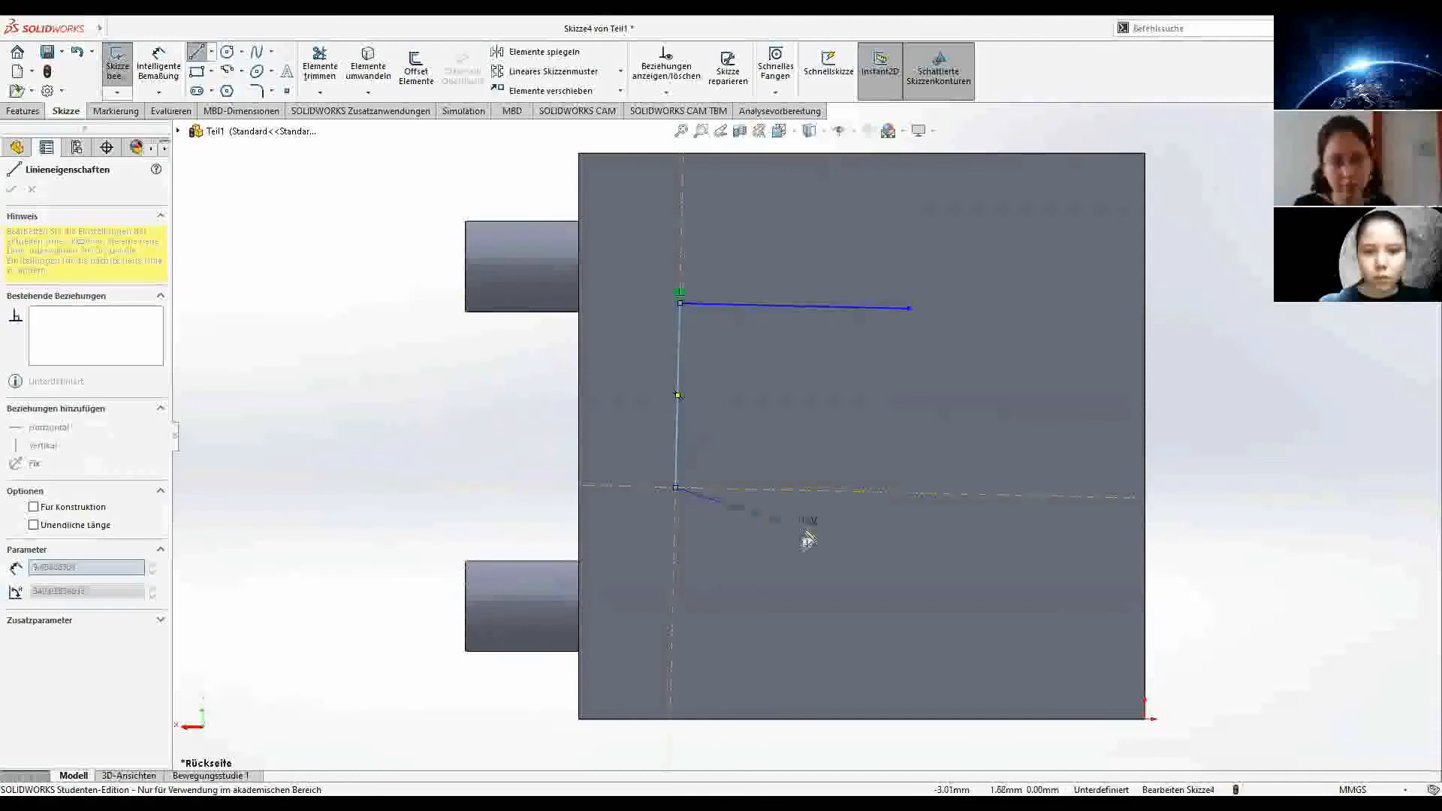
left_click(937, 557)
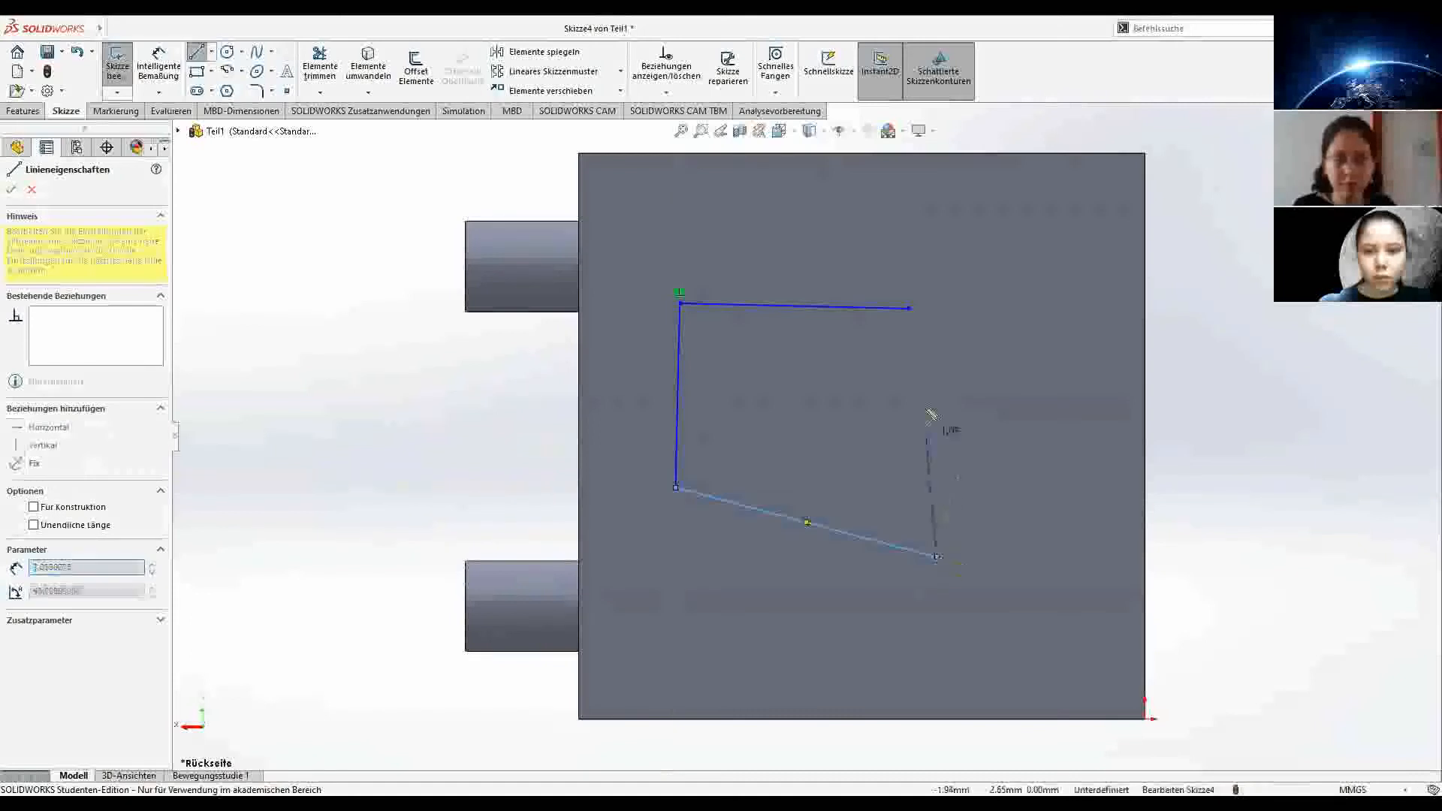
left_click(915, 322)
left_click(11, 191)
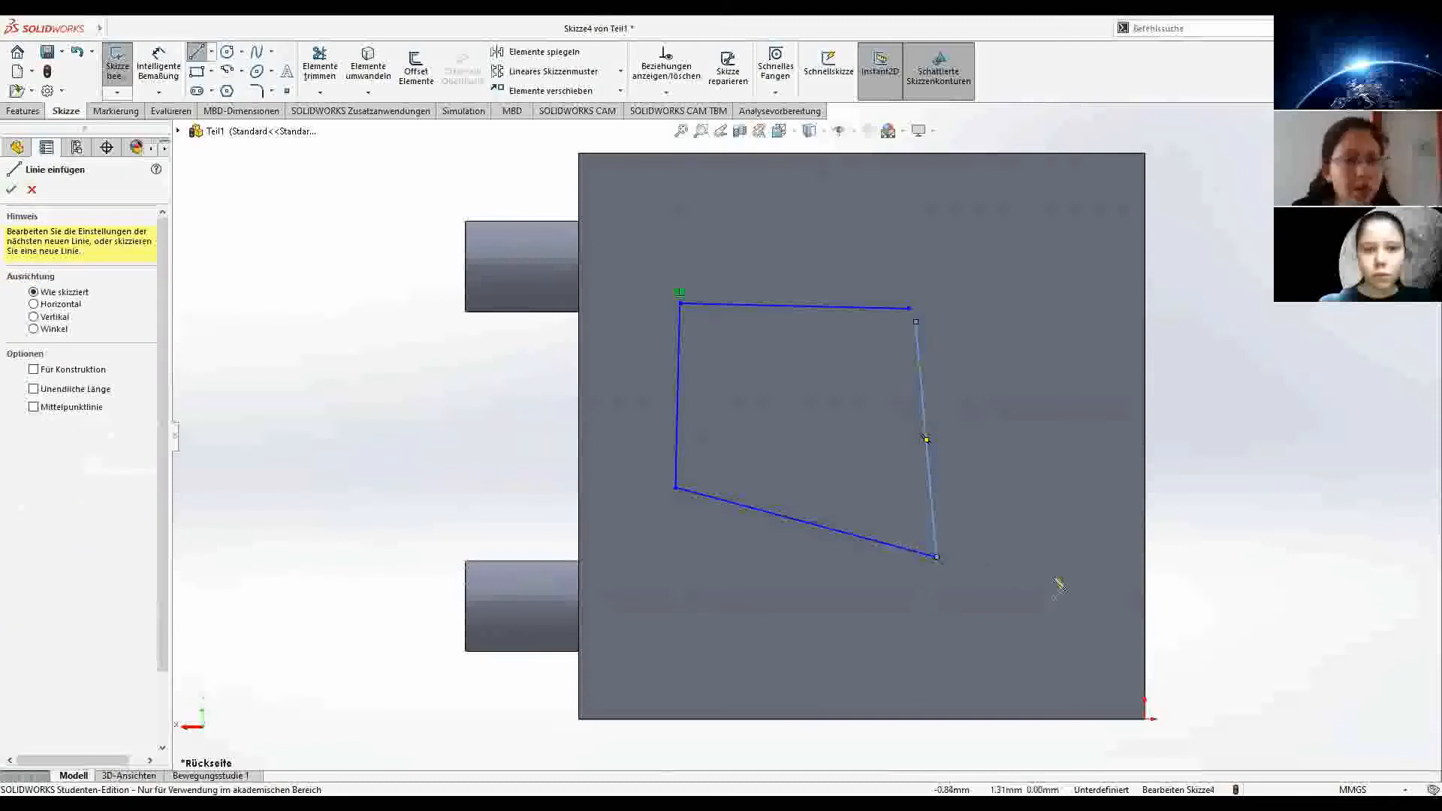
left_click(11, 189)
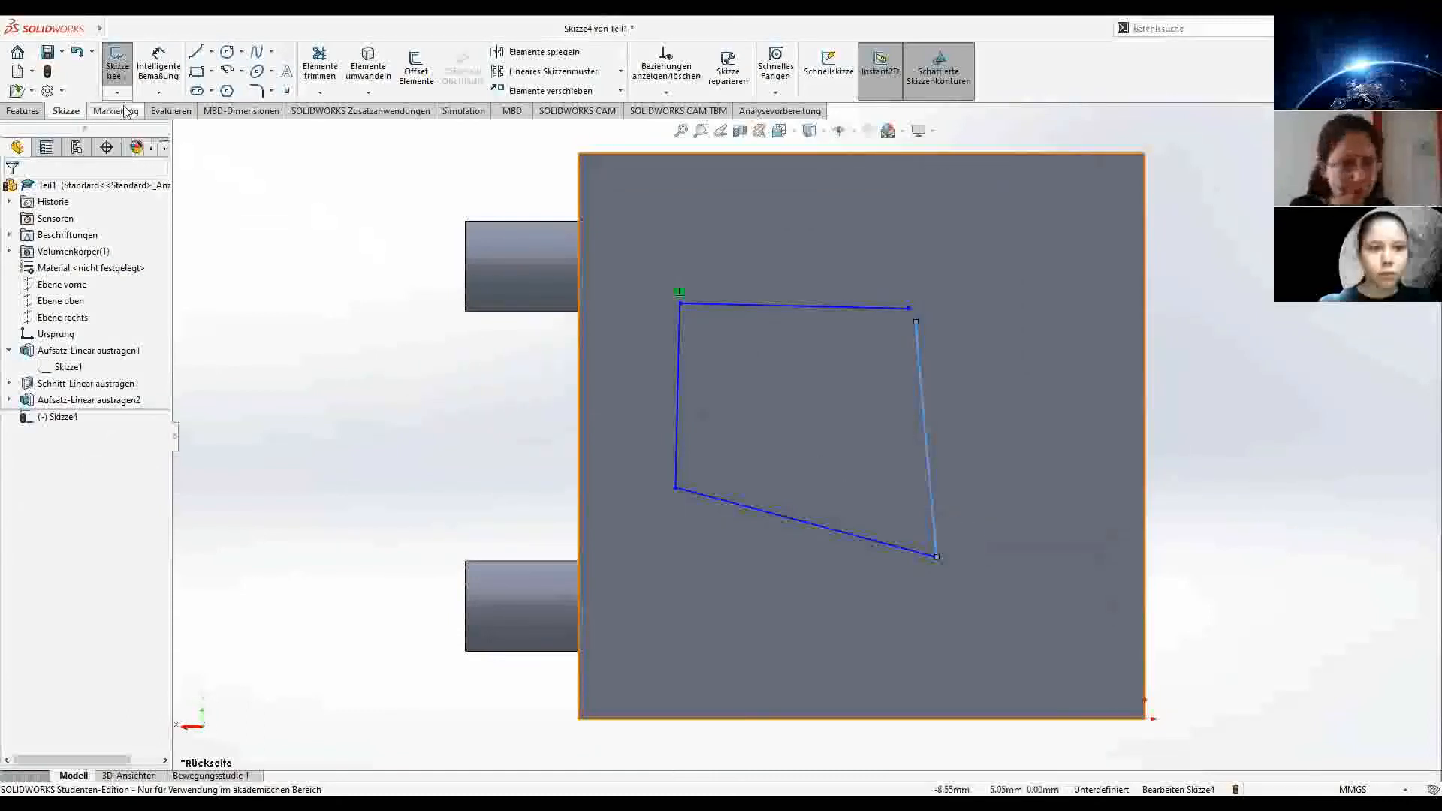
Step: Start extruding the open contour as a thin feature, blind 1 mm and merged with the cube, with a wall thickness of 1 mm
left_click(13, 113)
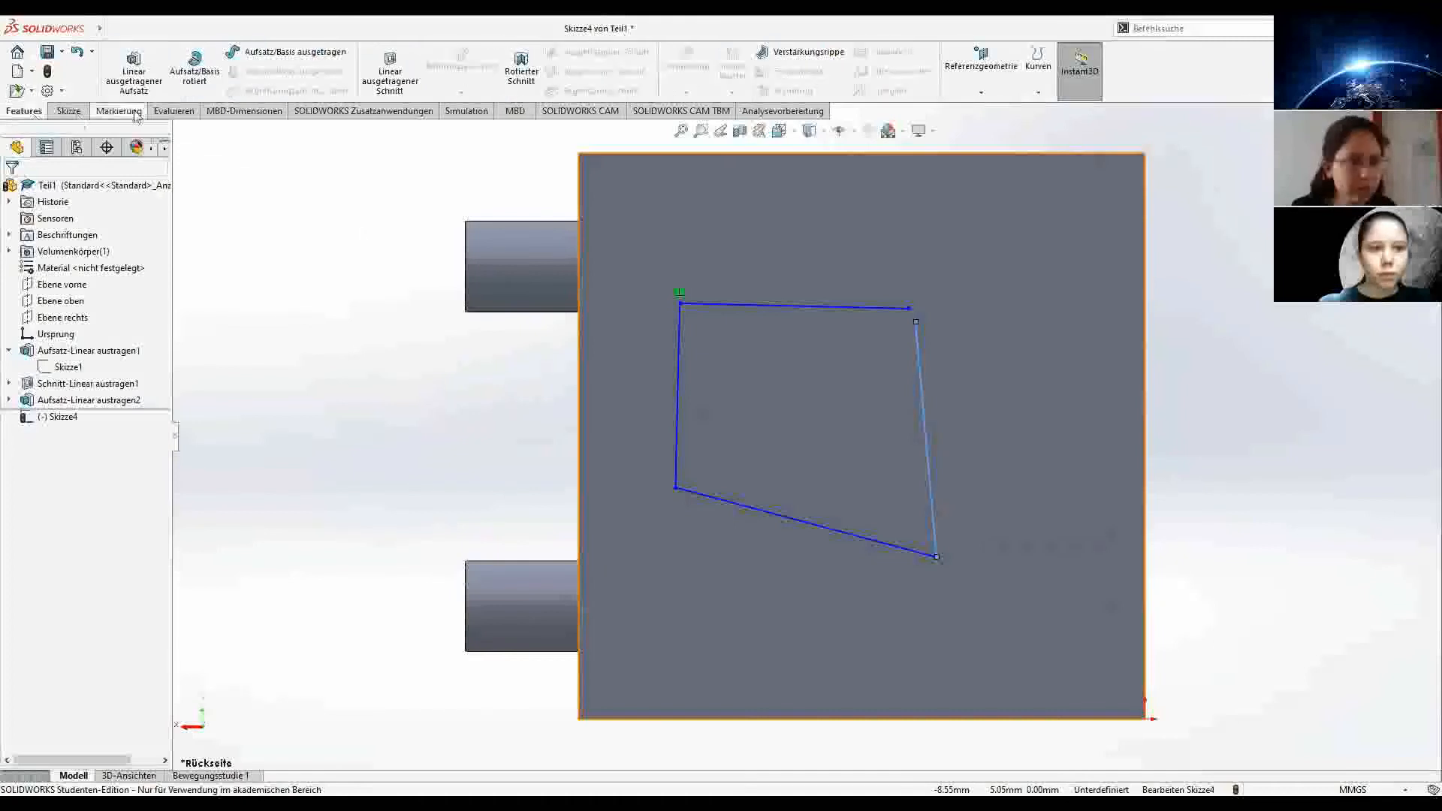
left_click(133, 81)
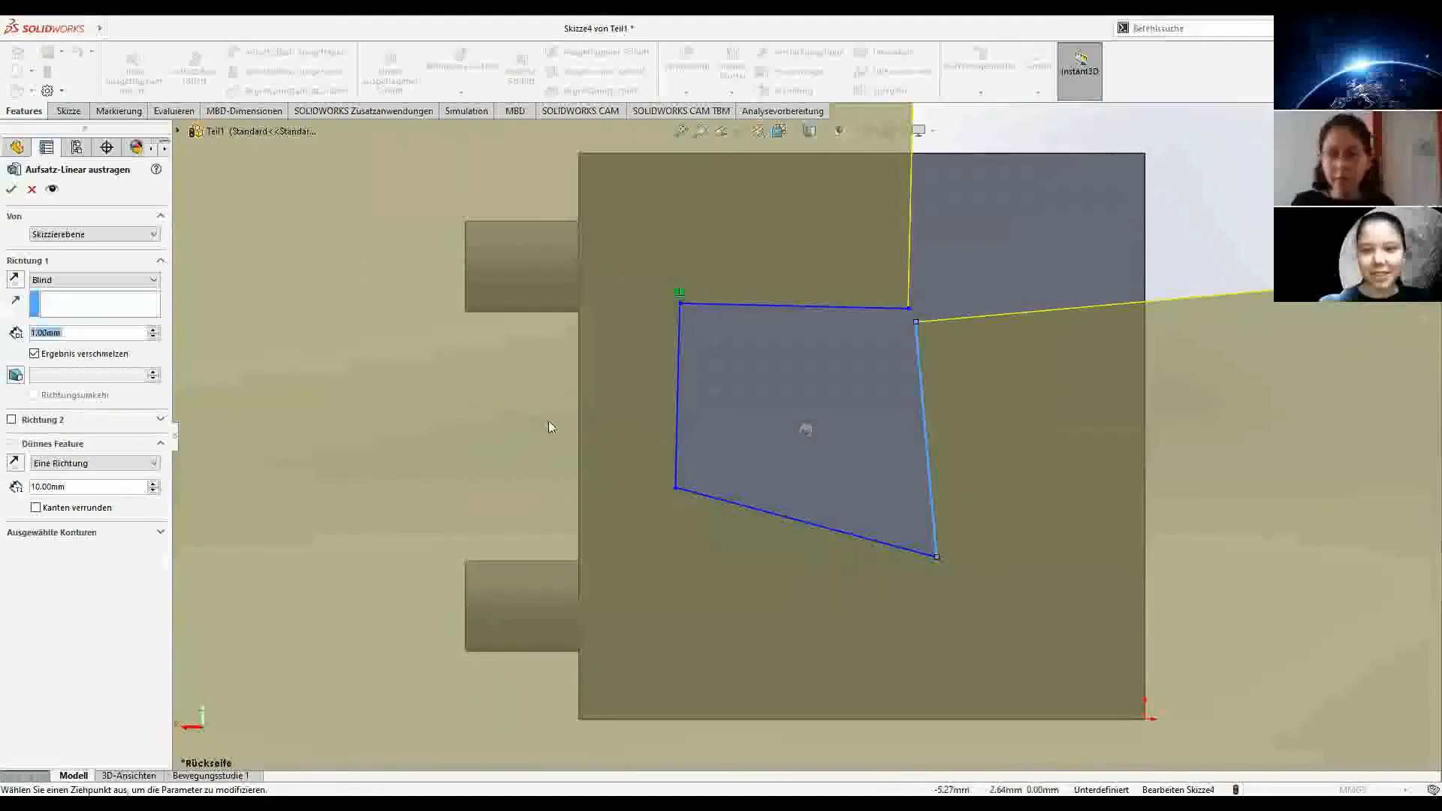
key("f")
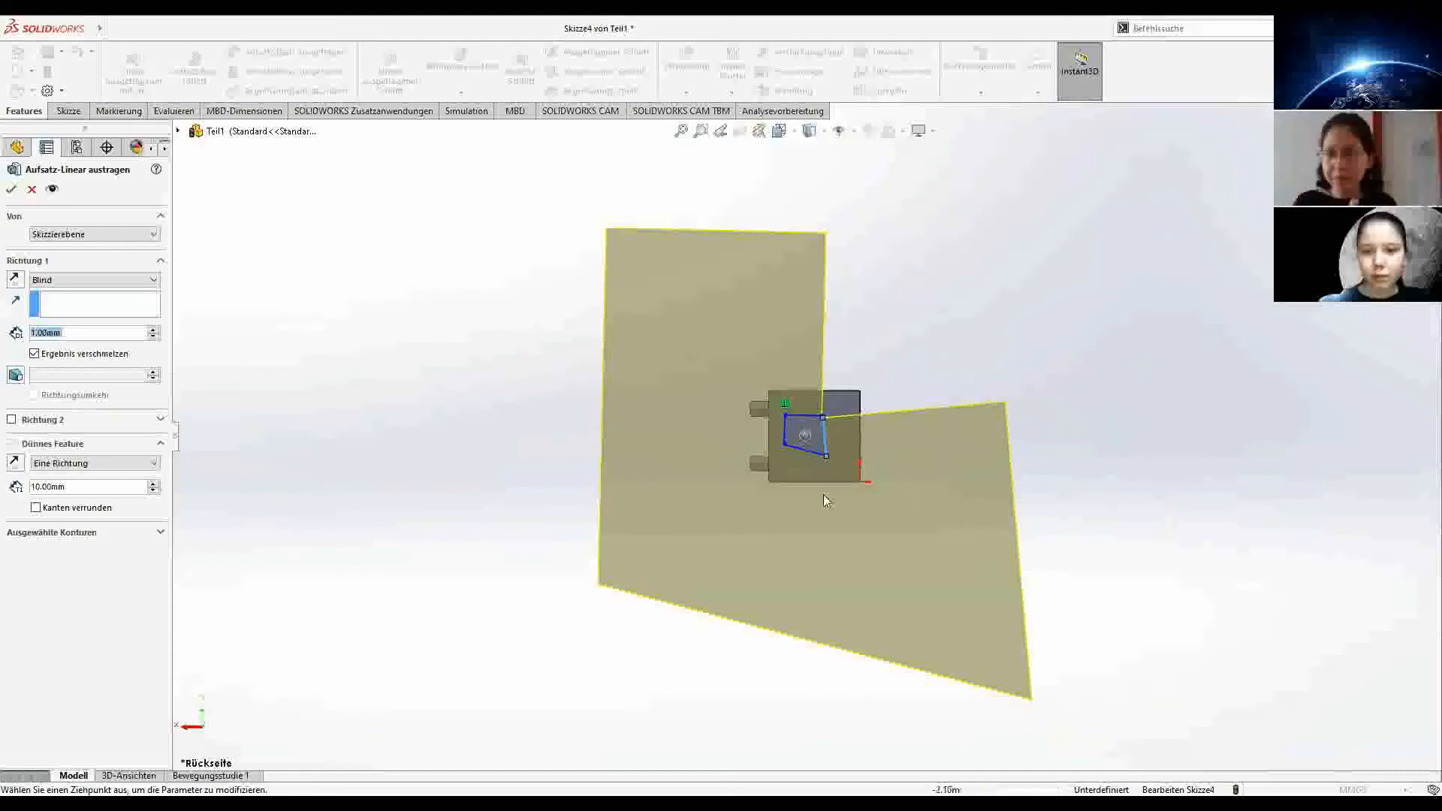
mouse_move(806, 472)
middle_mouse_down()
mouse_move(931, 499)
mouse_move(935, 552)
mouse_move(886, 579)
mouse_move(683, 597)
mouse_move(657, 547)
mouse_move(714, 576)
mouse_move(811, 583)
mouse_move(804, 483)
middle_mouse_up()
scroll(804, 483, "up", 3)
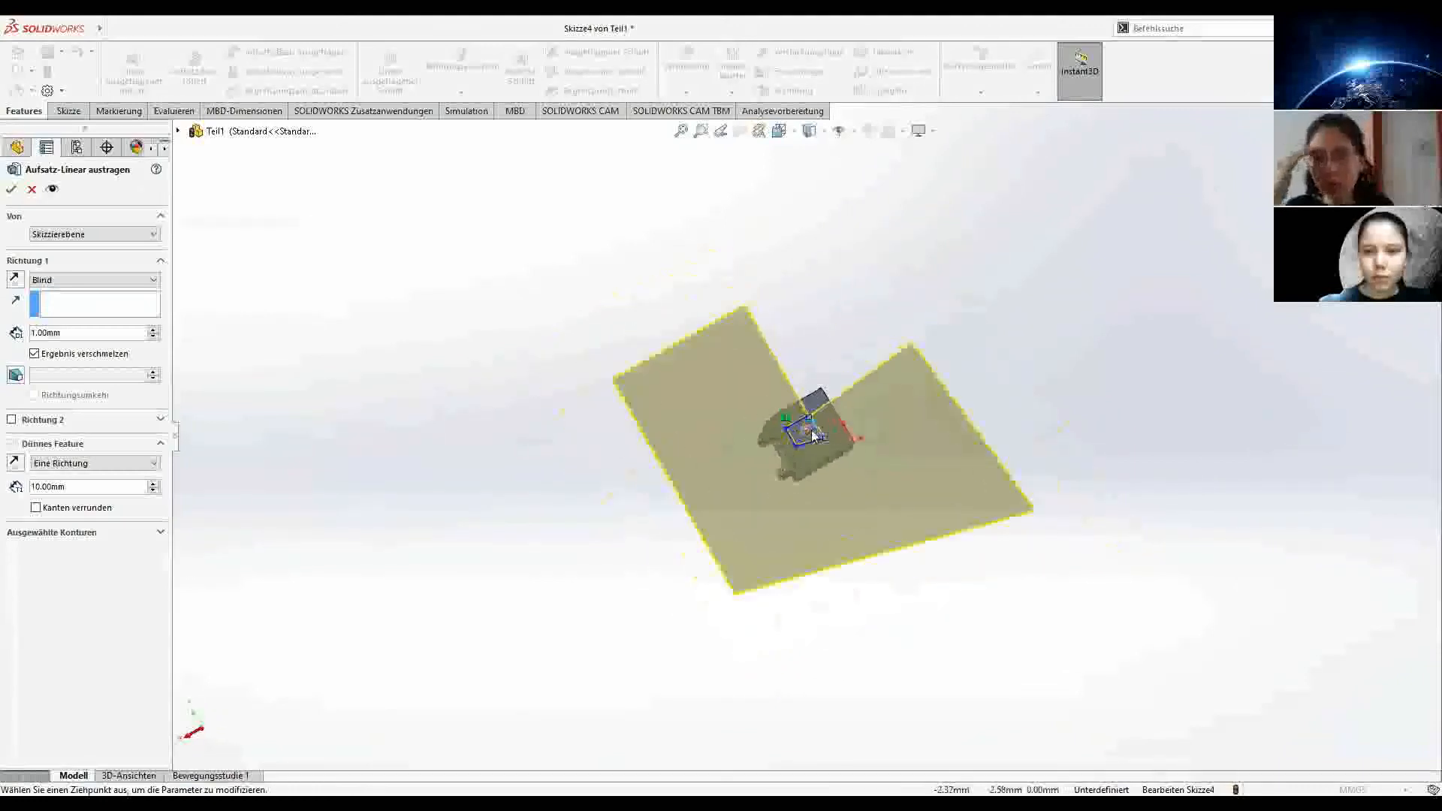
scroll(802, 433, "down", 8)
scroll(802, 433, "down", 4)
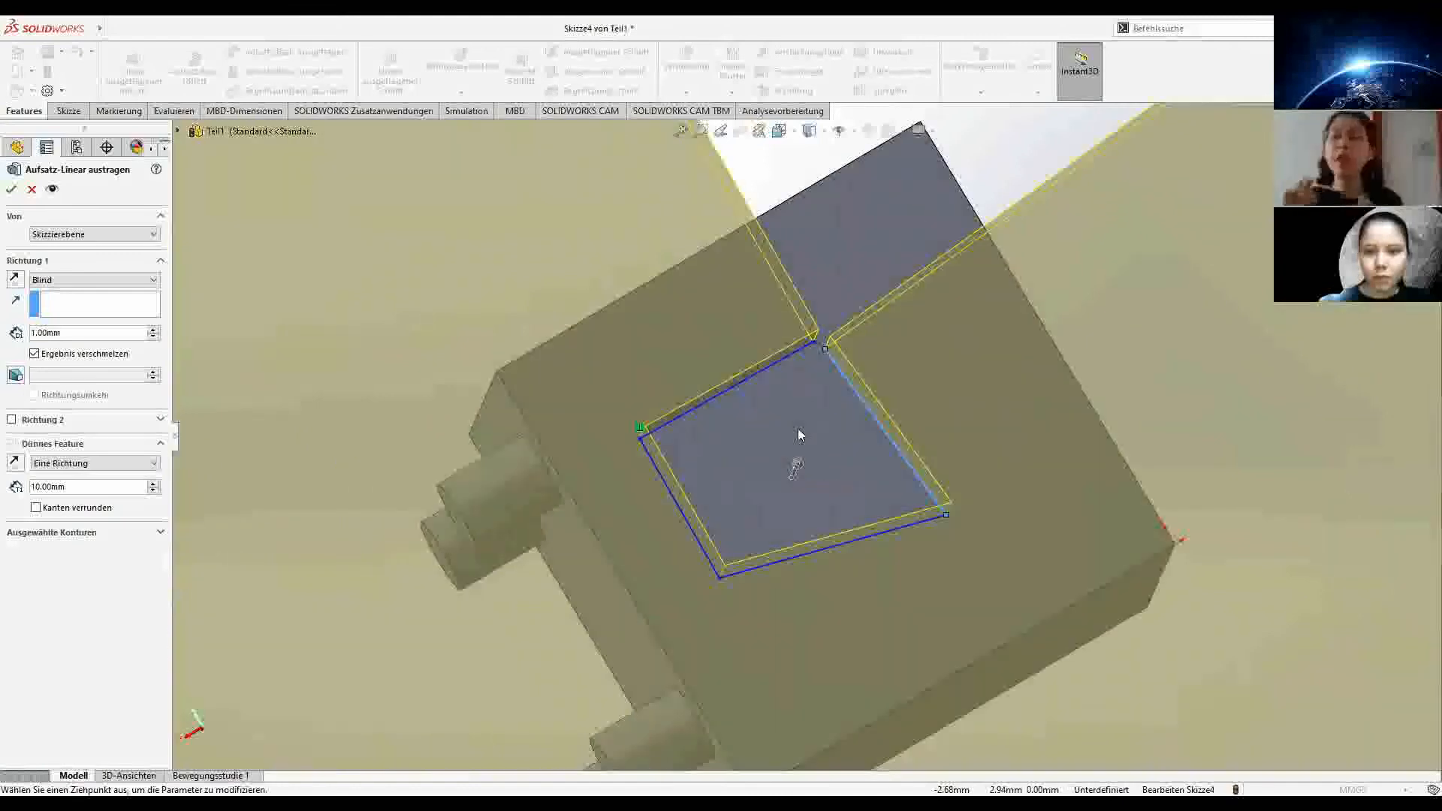
scroll(799, 429, "down", 2)
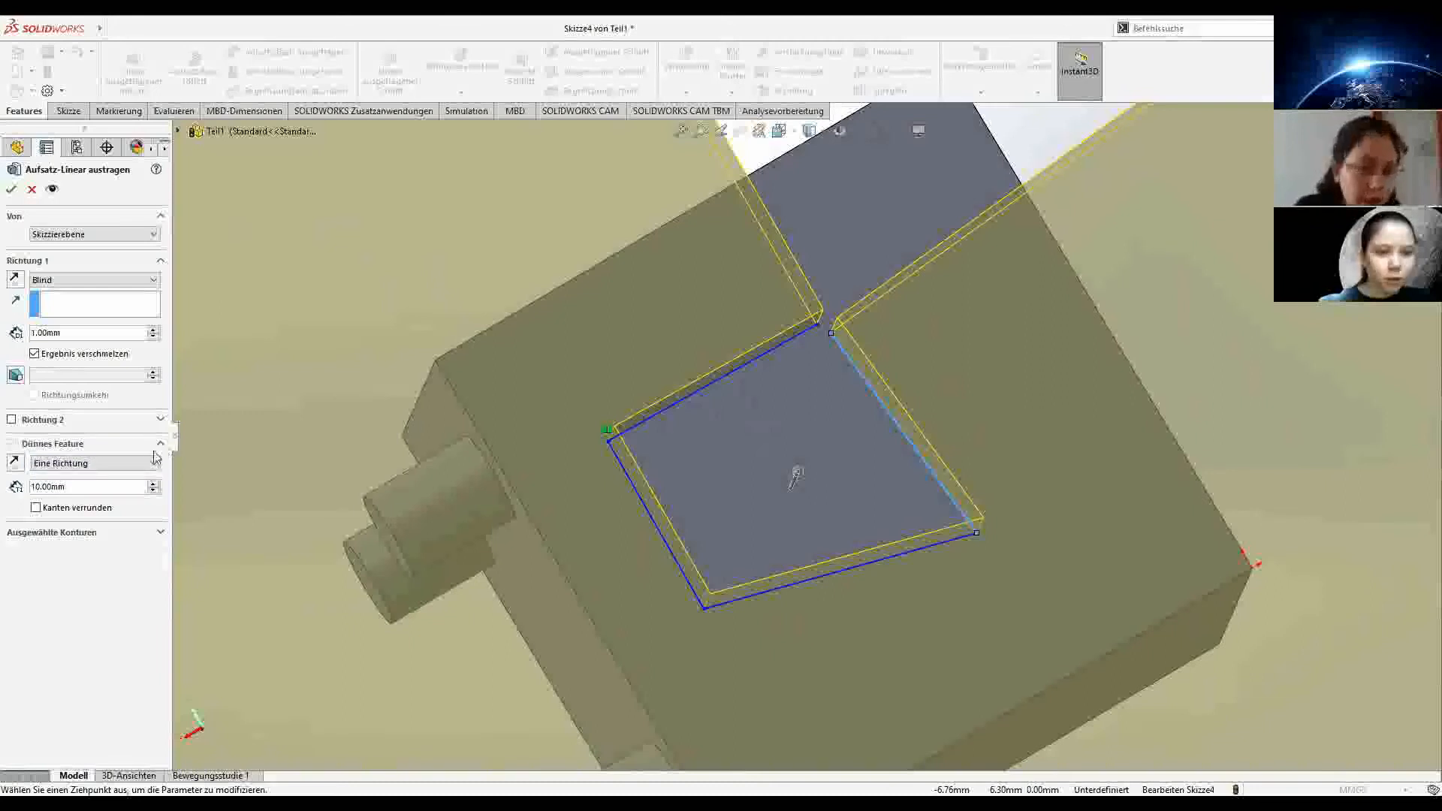
left_click(153, 493)
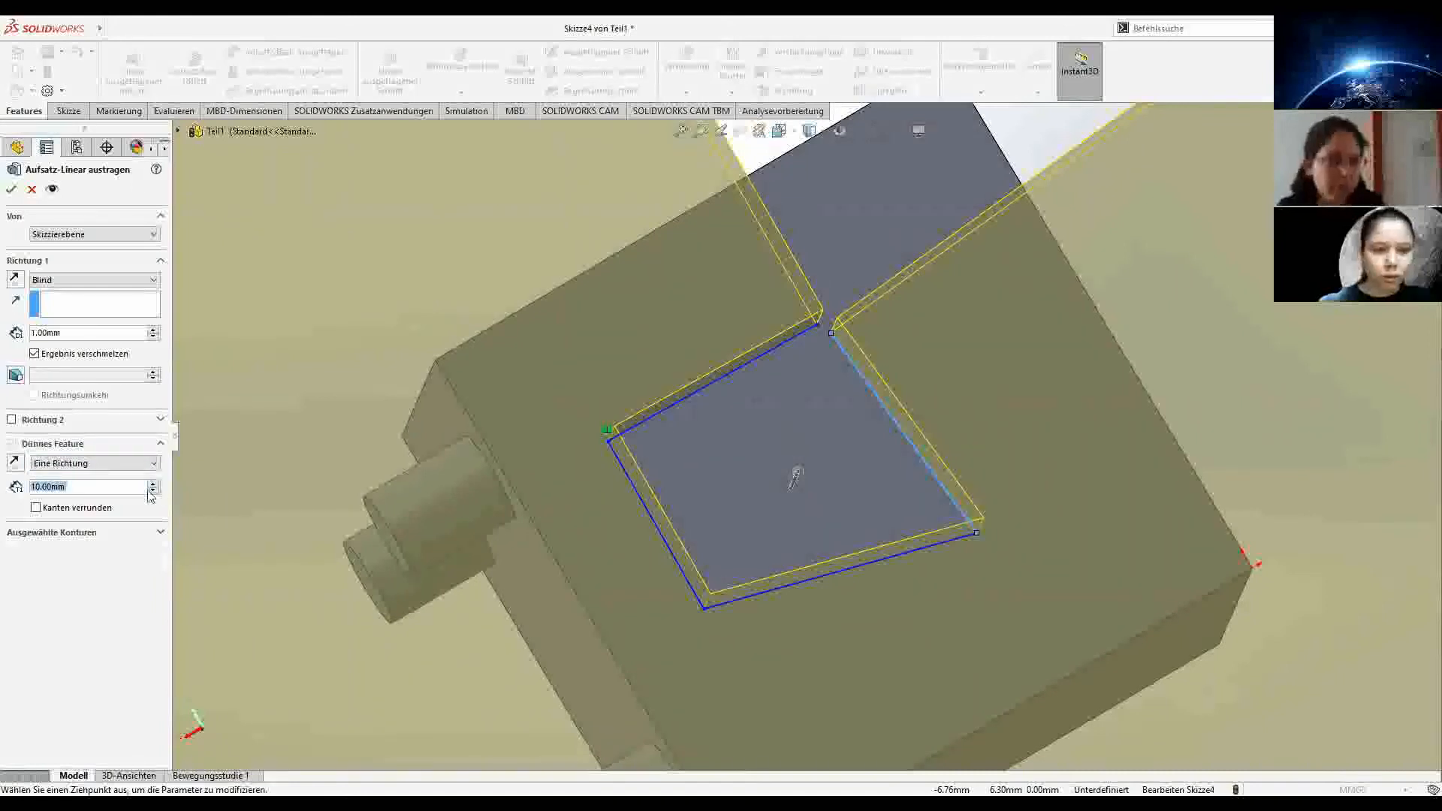
type("1")
key("Return")
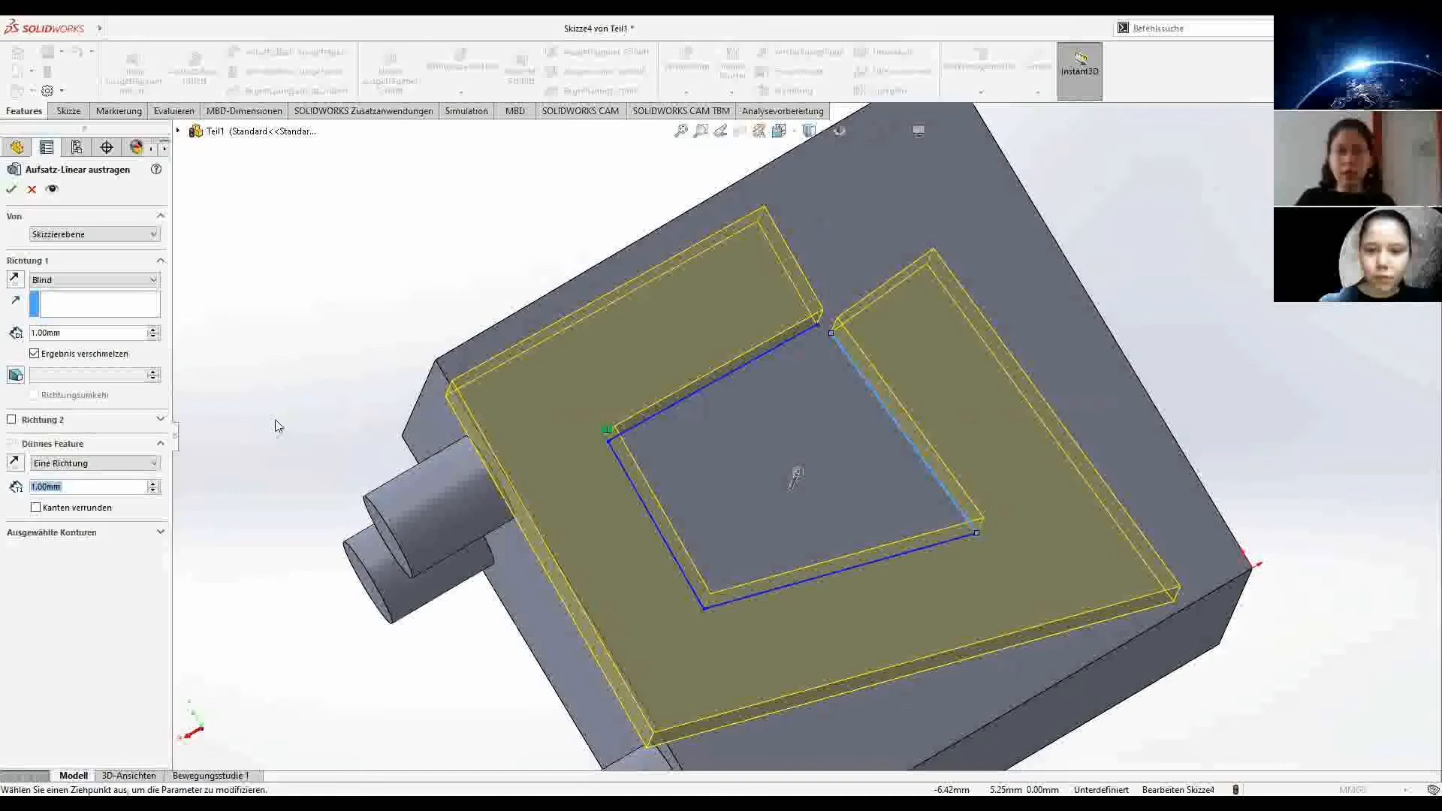
Step: Reduce the thin feature's wall thickness to 0.2 mm
middle_click_drag(286, 421, 274, 457)
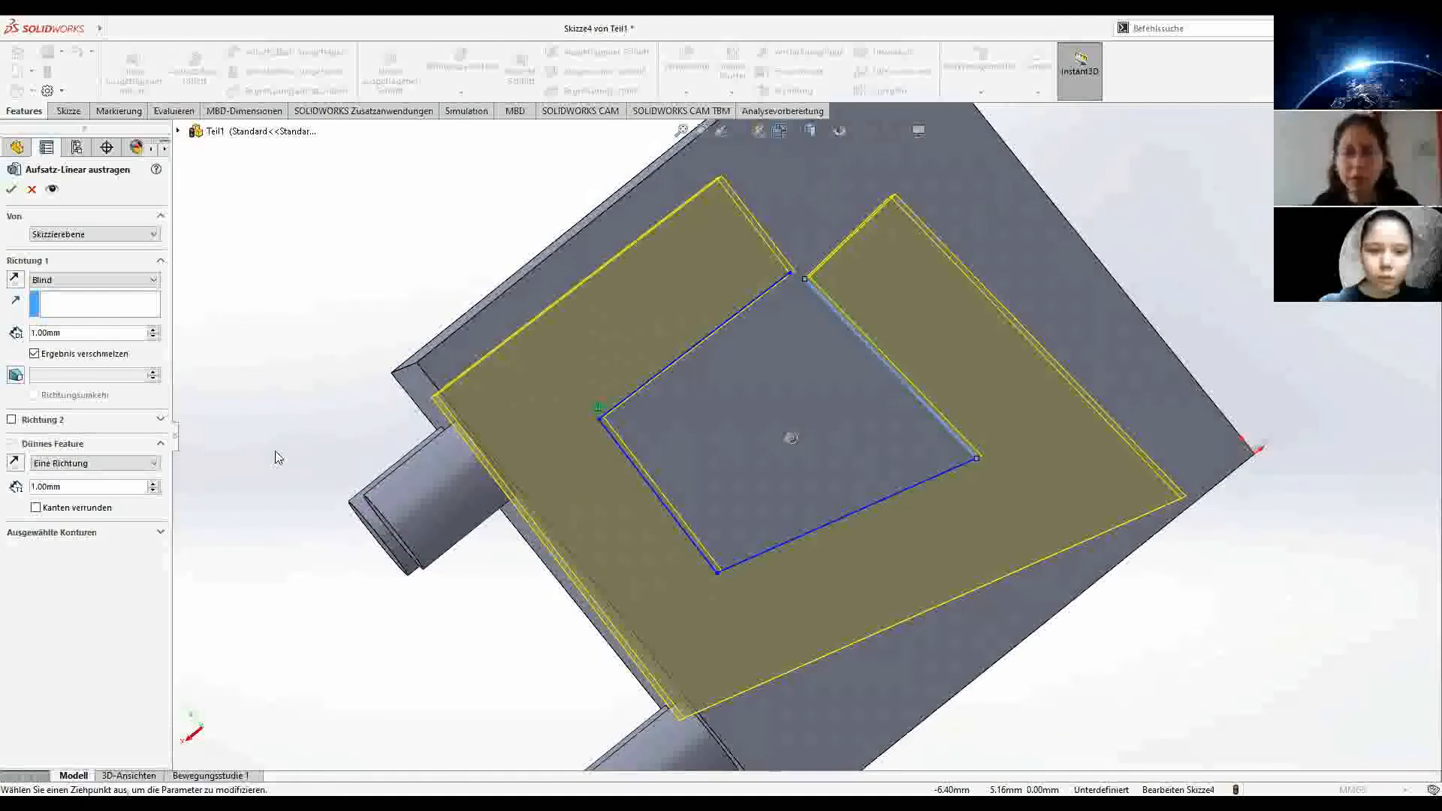
left_click(125, 482)
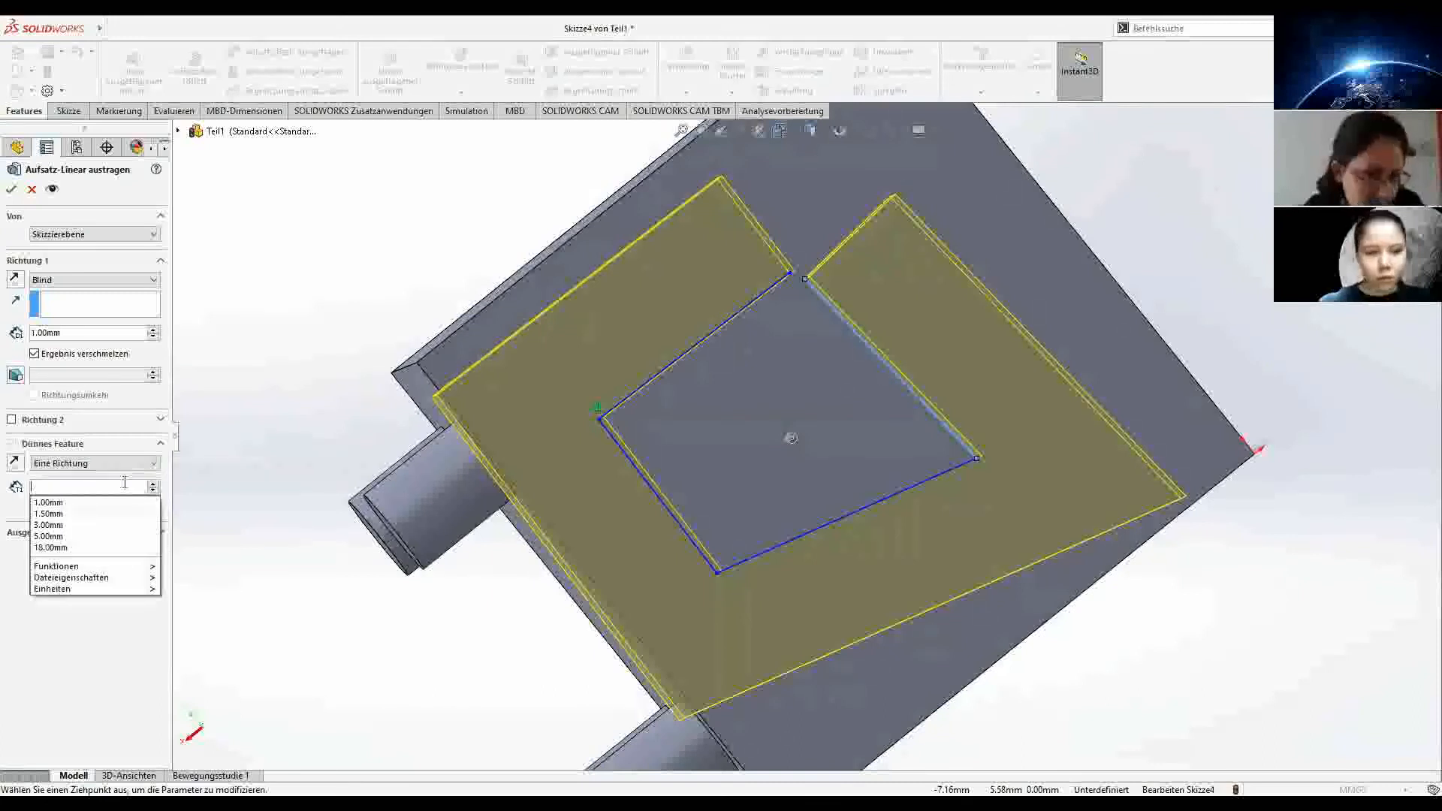
type("0.2")
key("Return")
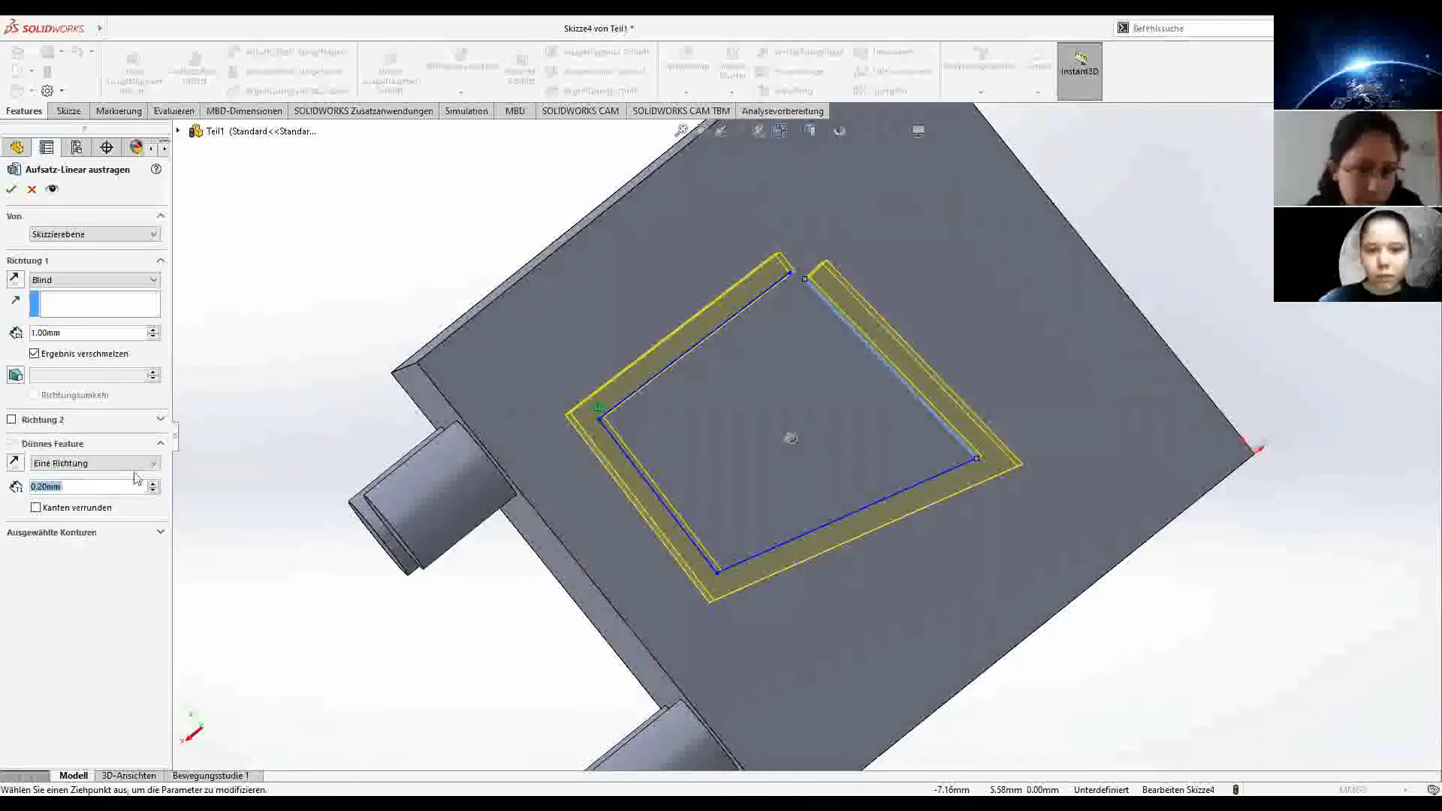
Step: Switch the thin feature's thickness type to mid-plane (Mittig) and inspect the wall preview around the contour
mouse_move(517, 365)
middle_mouse_down()
mouse_move(446, 377)
mouse_move(542, 368)
middle_mouse_up()
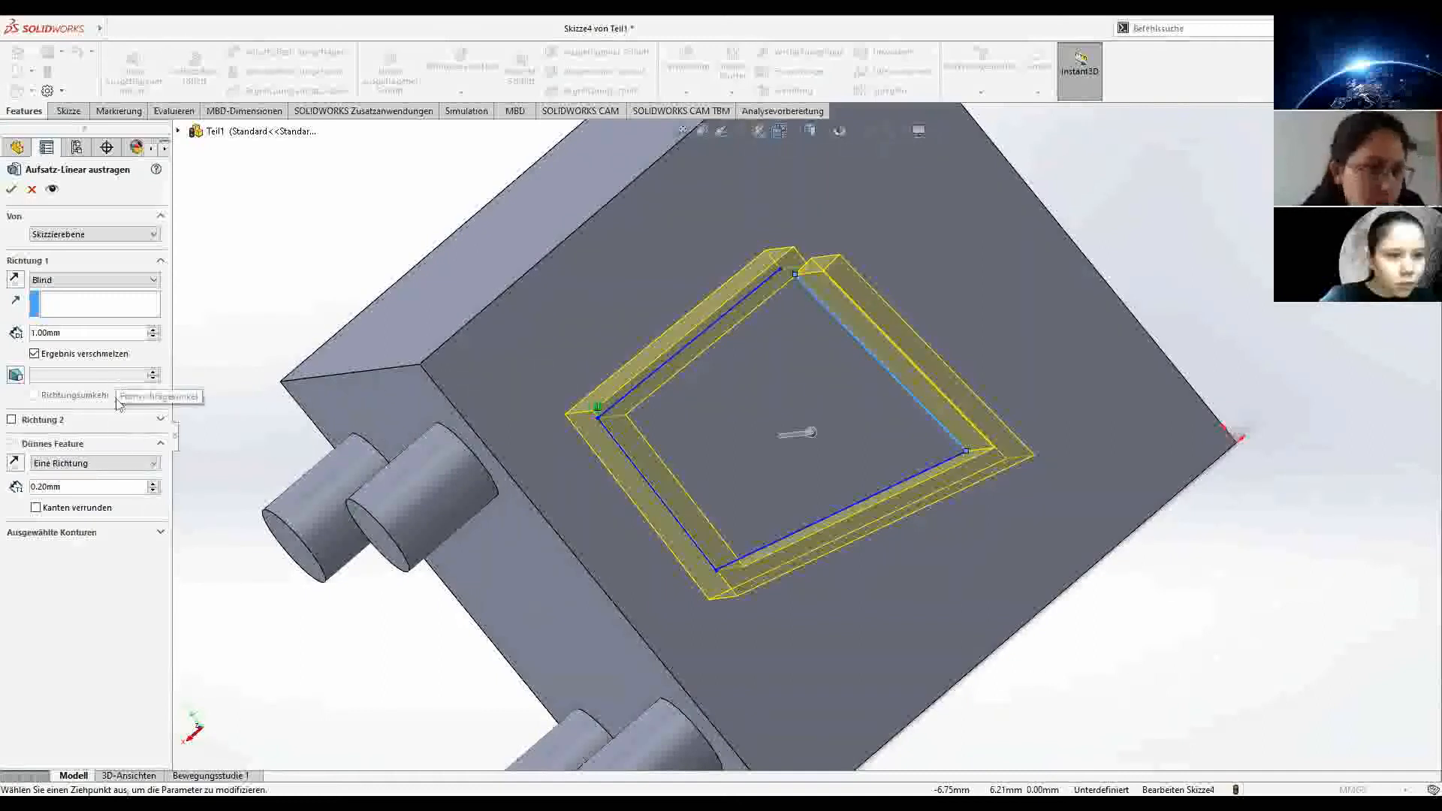
left_click(140, 464)
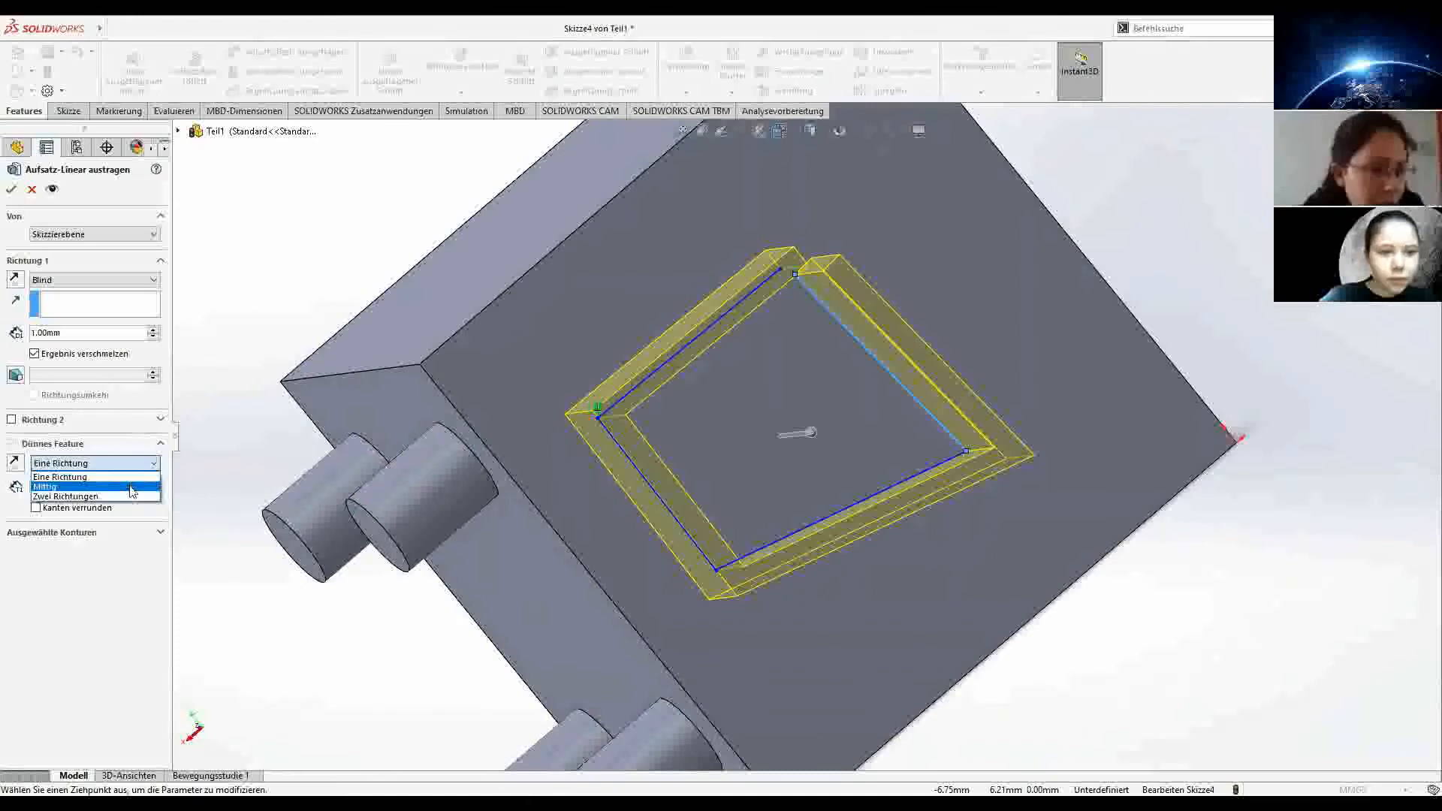
left_click(131, 487)
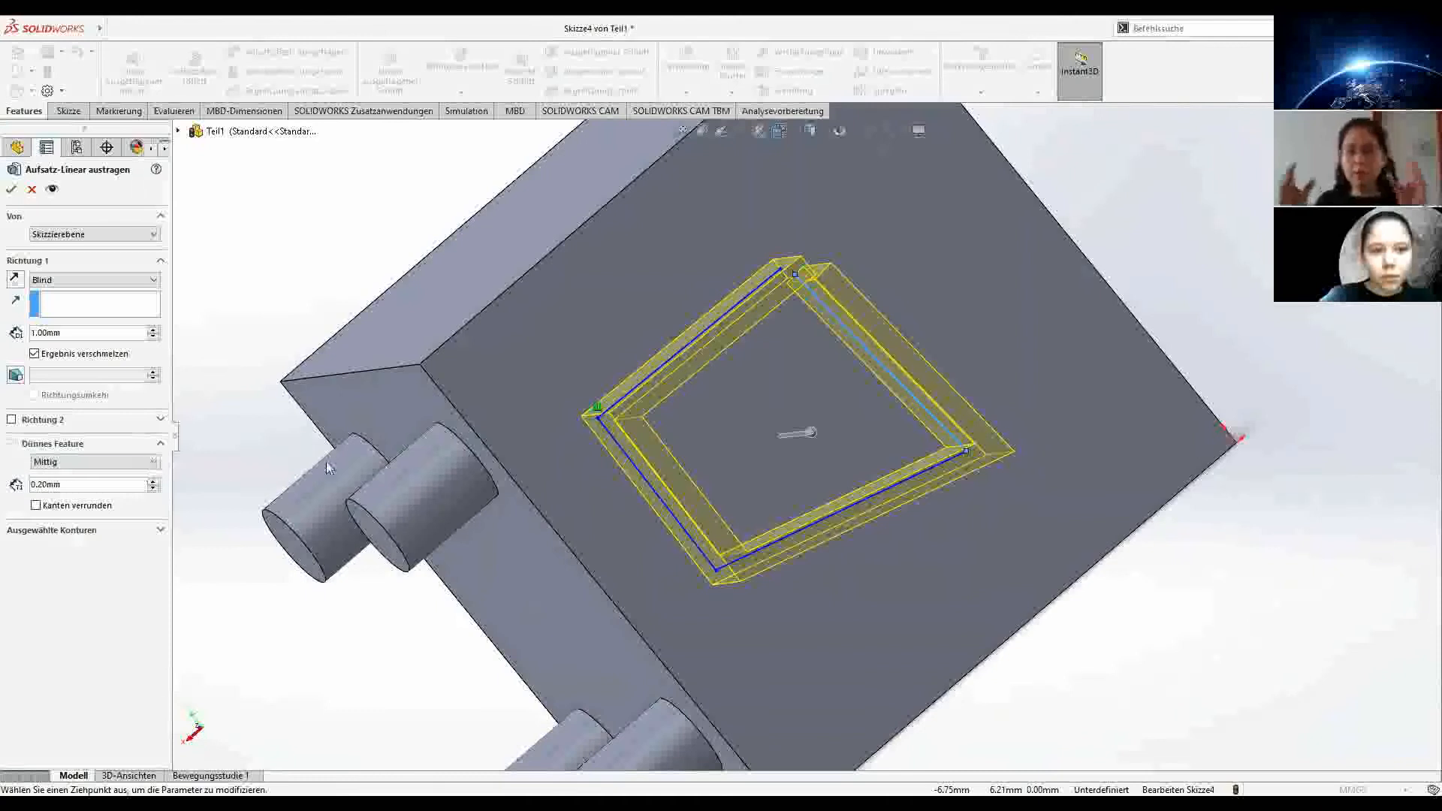
scroll(697, 427, "up", 1)
scroll(669, 414, "down", 3)
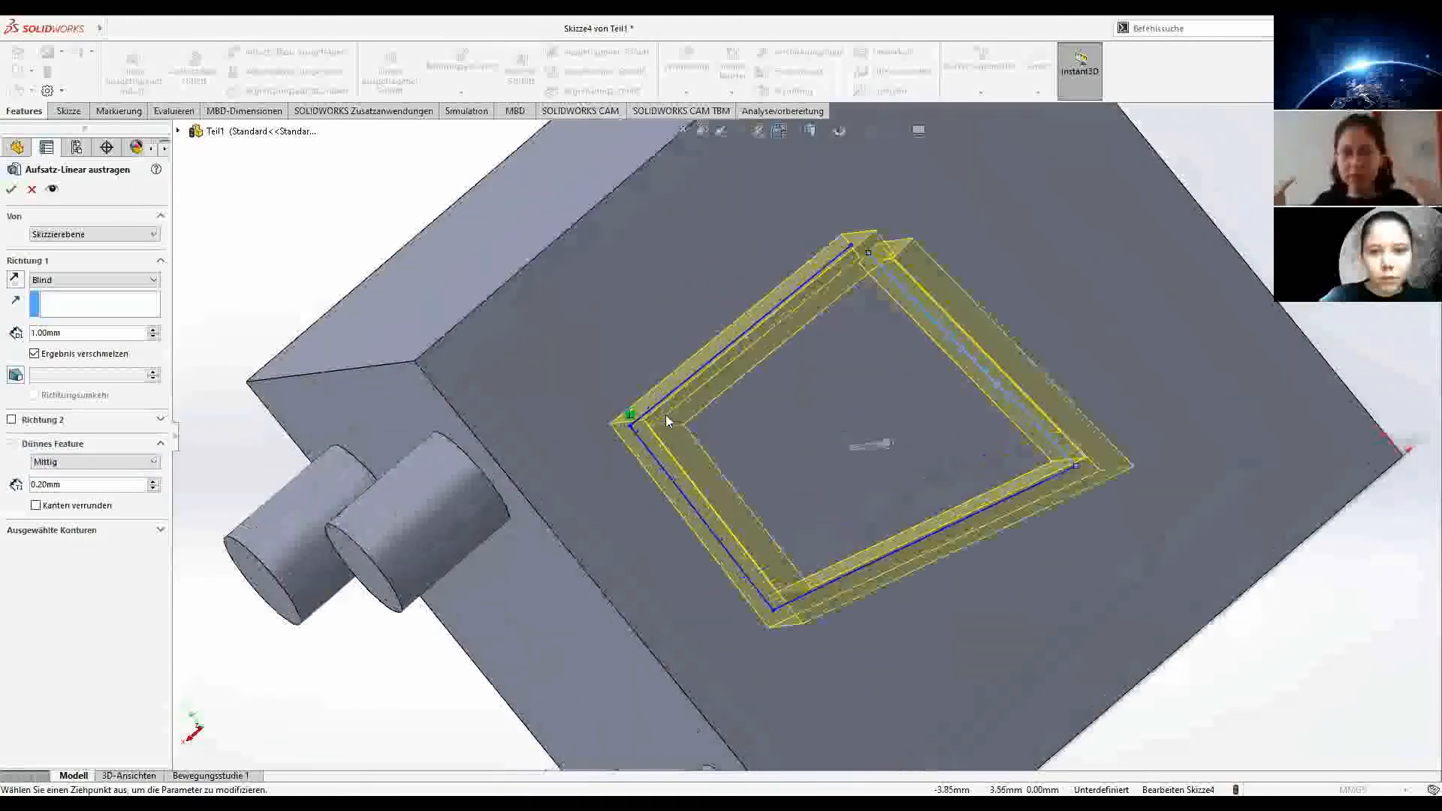
middle_click_drag(660, 414, 614, 414)
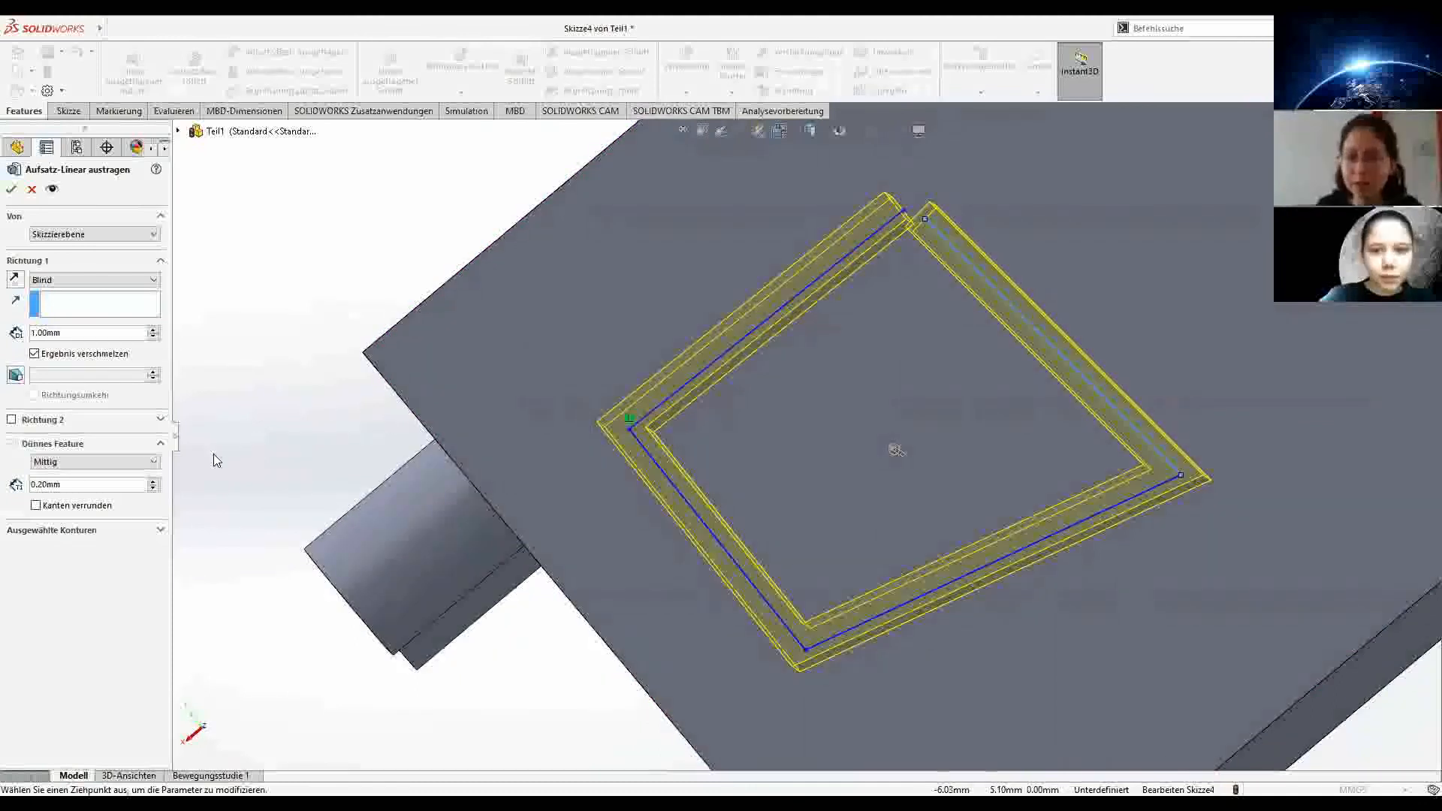
Step: Try to create the thin feature with thickness in two directions (Zwei Richtungen), 0.2 mm and 10 mm, and abandon the extrusion
left_click(156, 463)
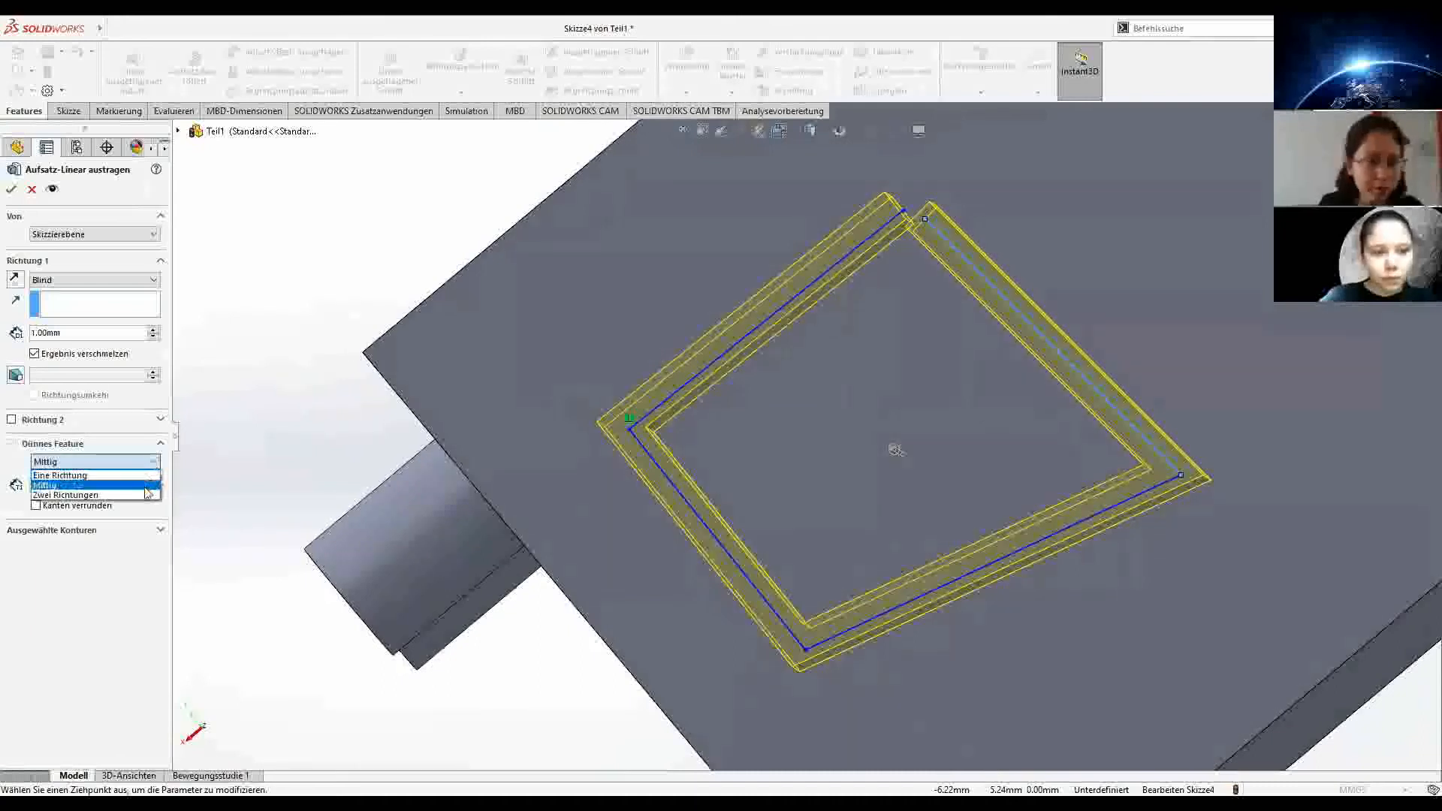
left_click(68, 493)
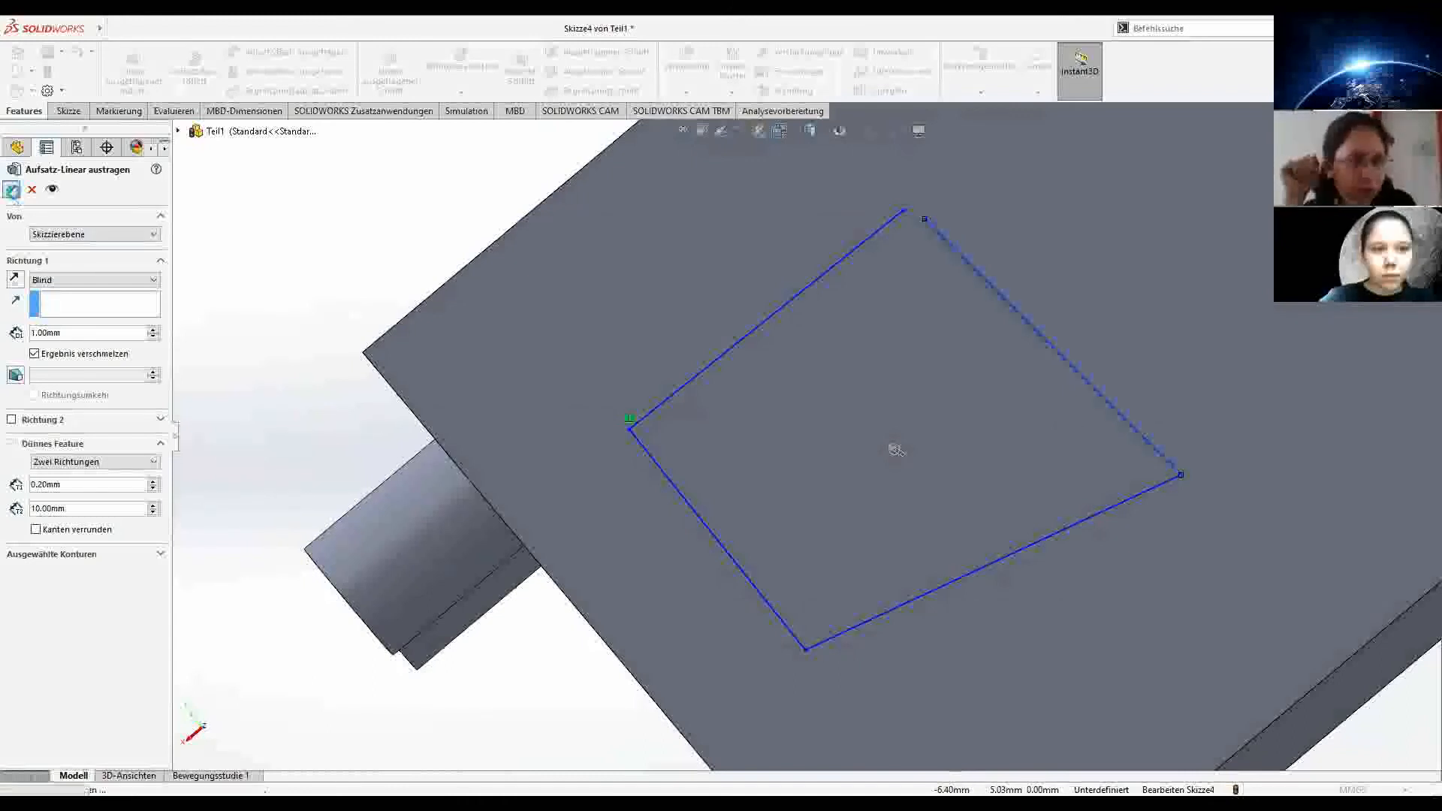
left_click(12, 190)
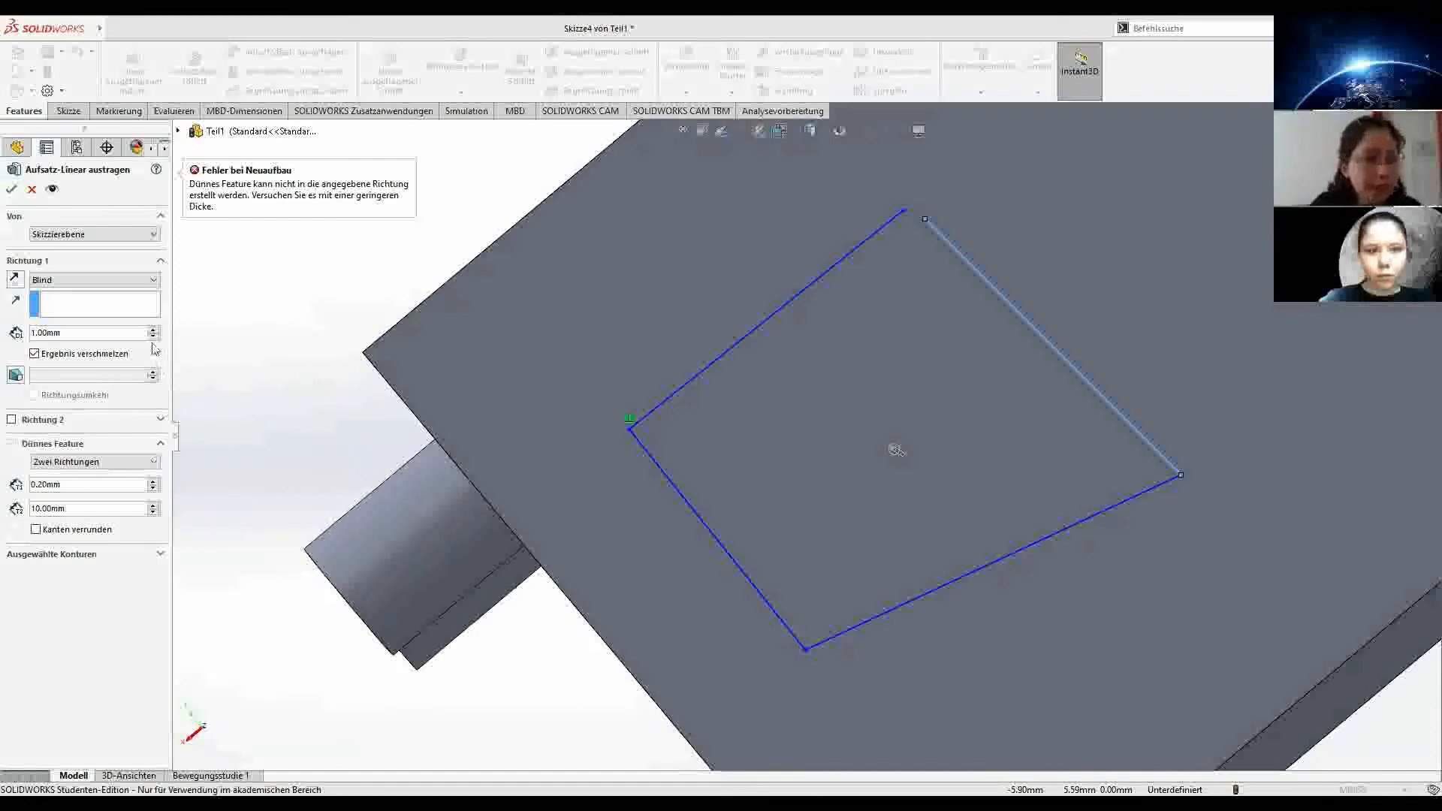
left_click(31, 190)
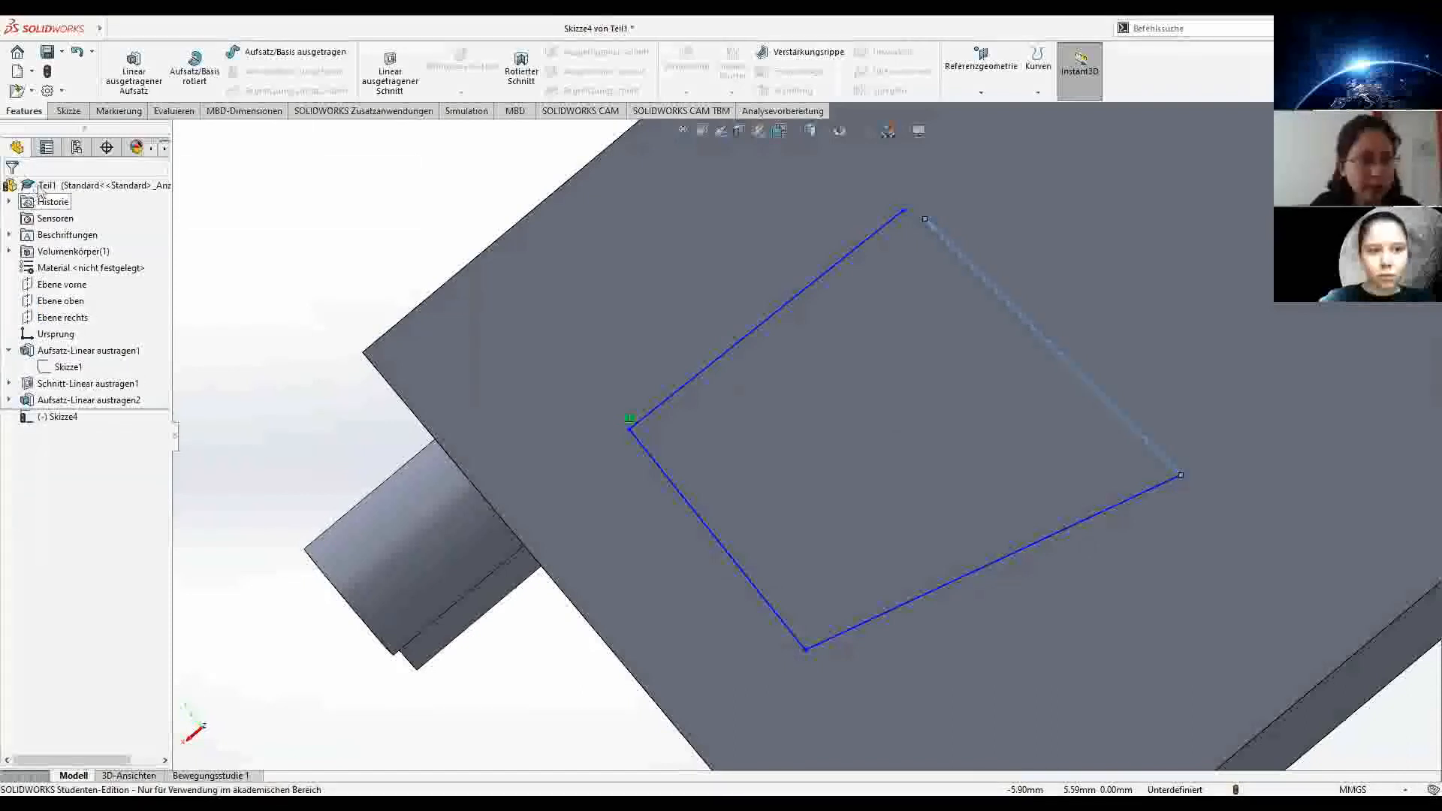
Step: Close the gap at the contour's upper-right corner by joining the right line's free endpoint to the top line's endpoint
left_click(69, 110)
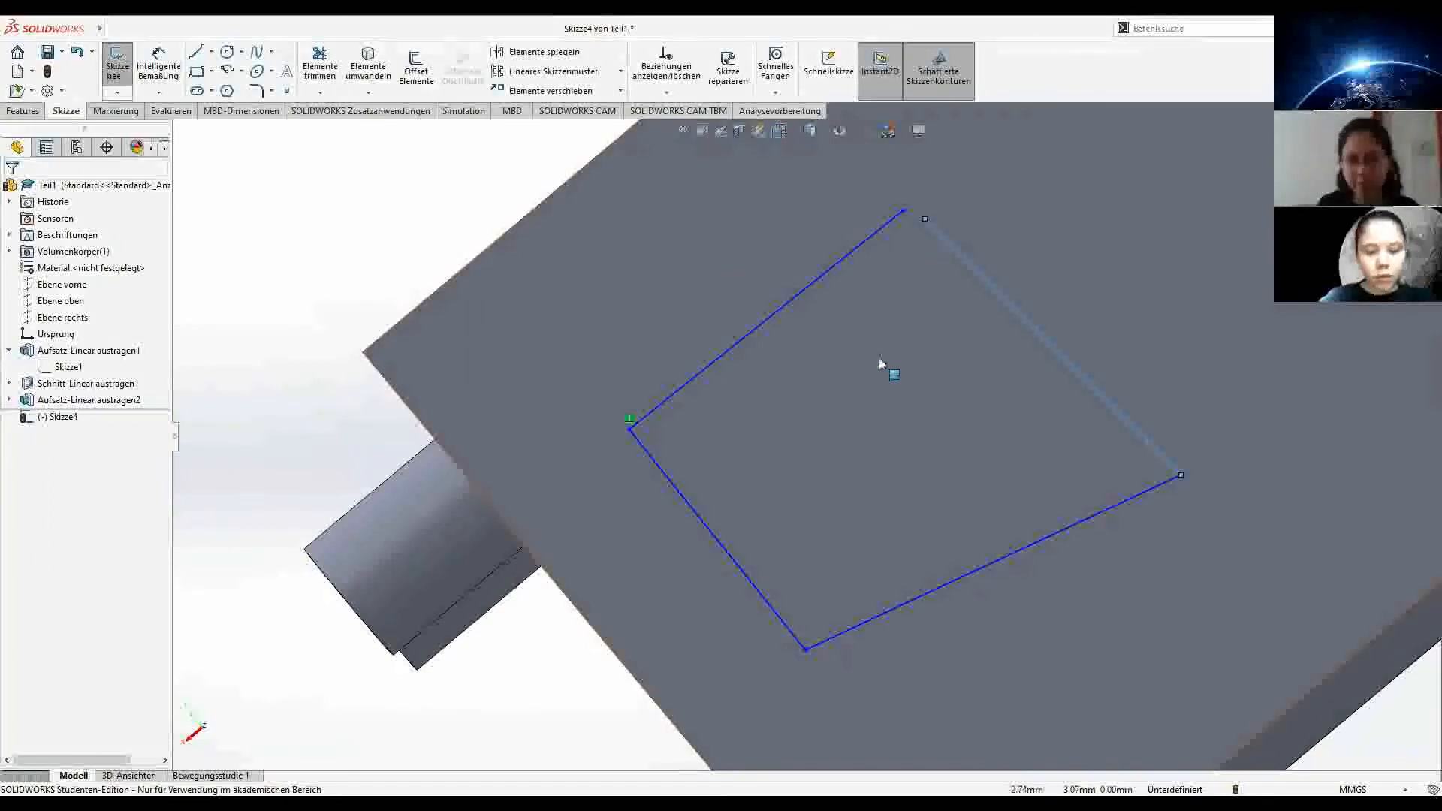
key("space")
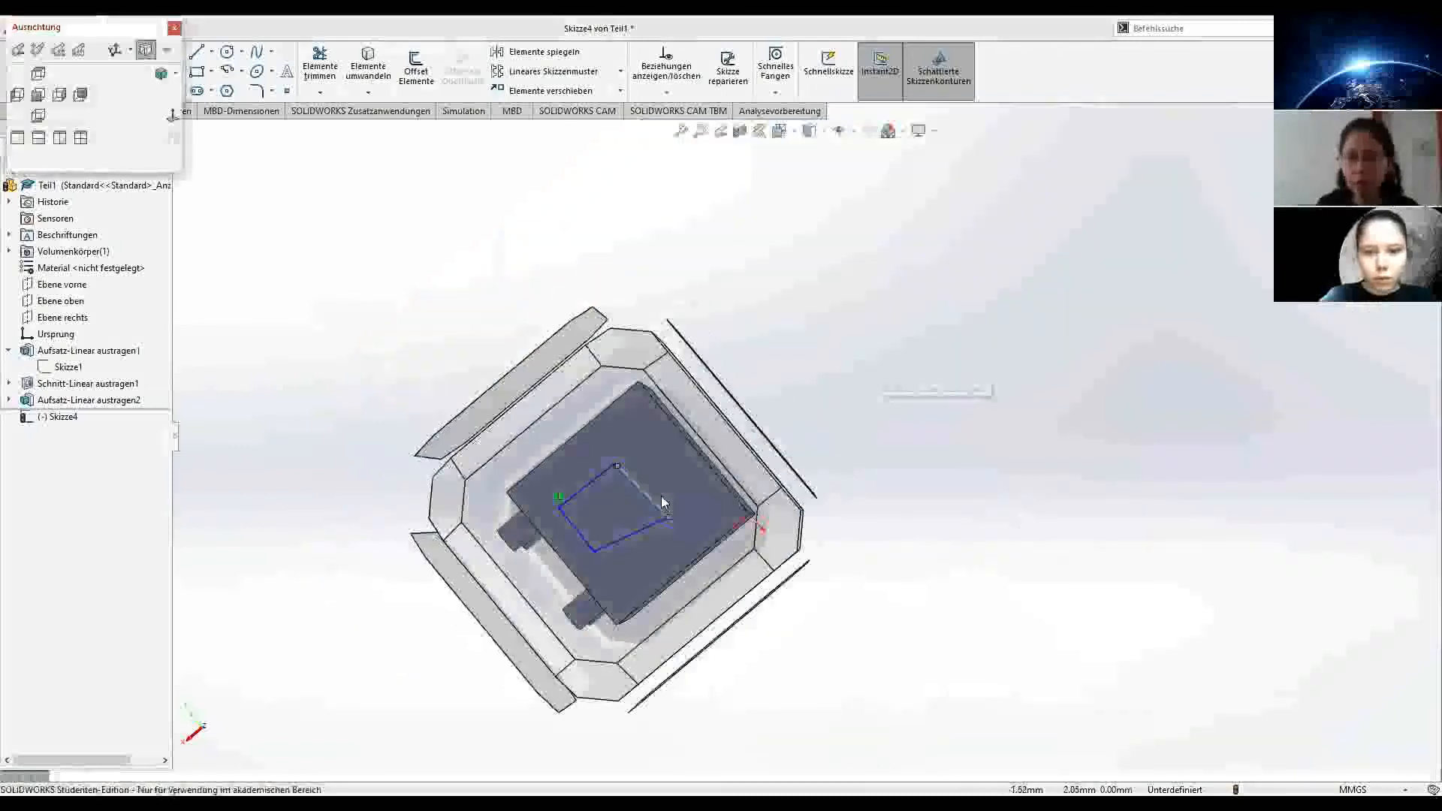
left_click(661, 496)
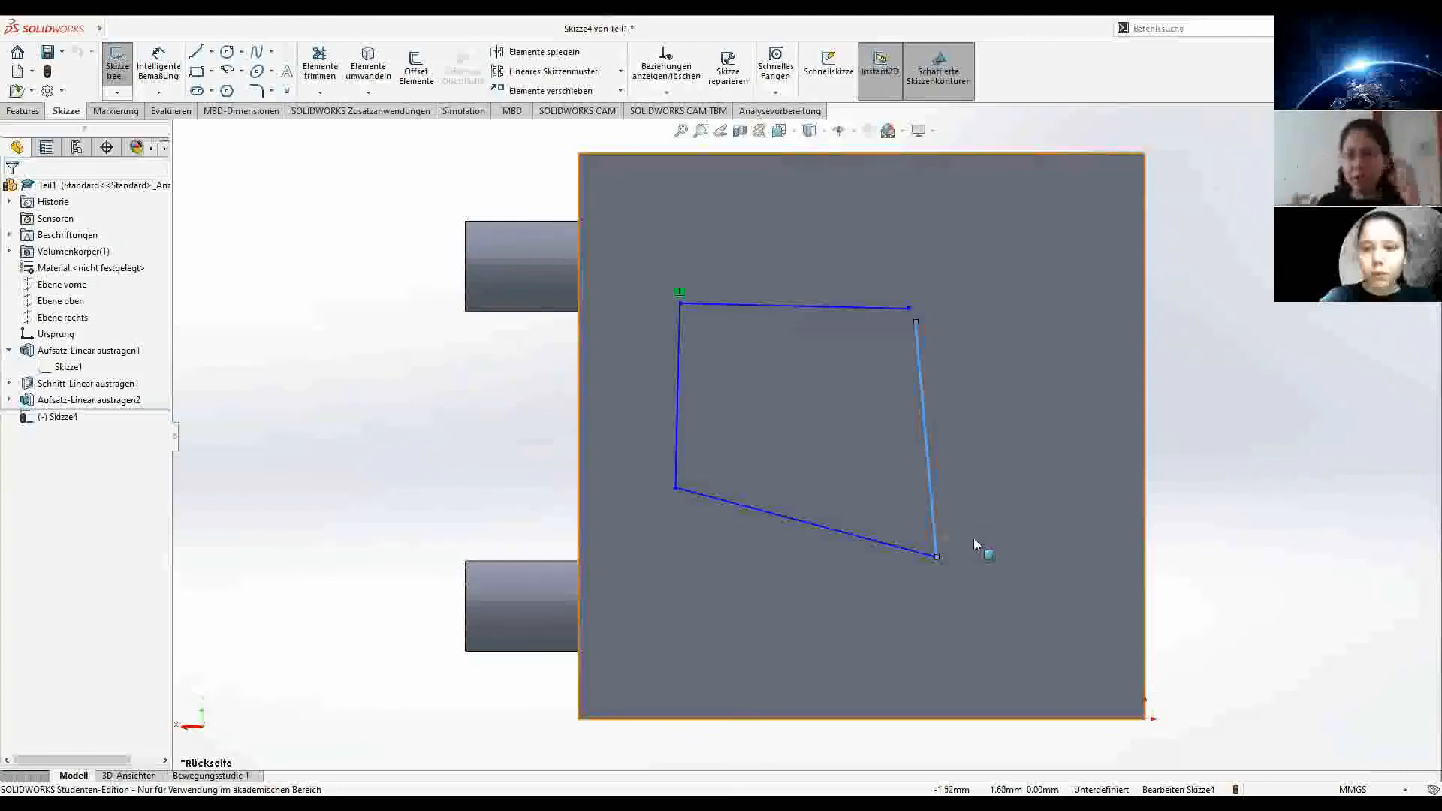
left_click(910, 310)
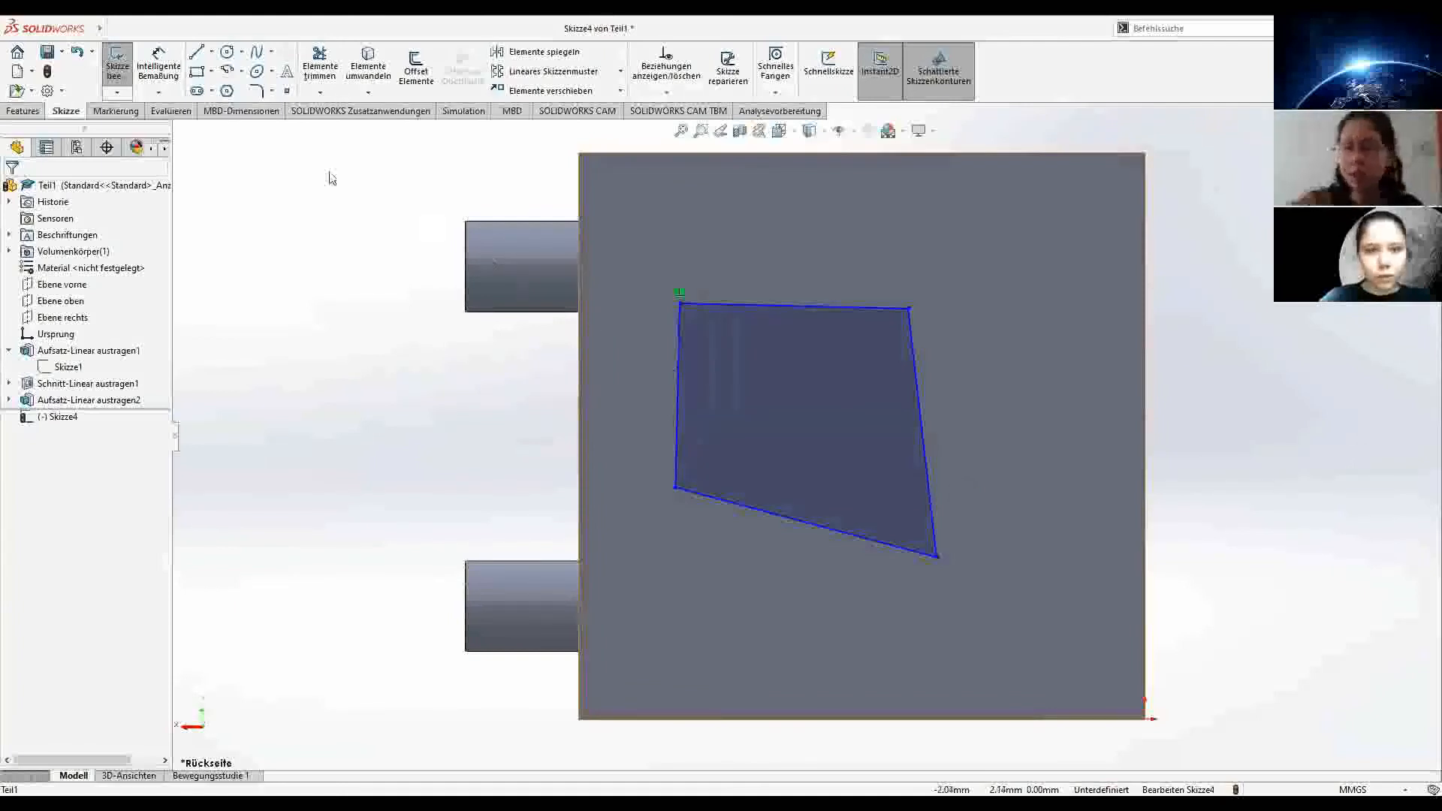
left_click(197, 54)
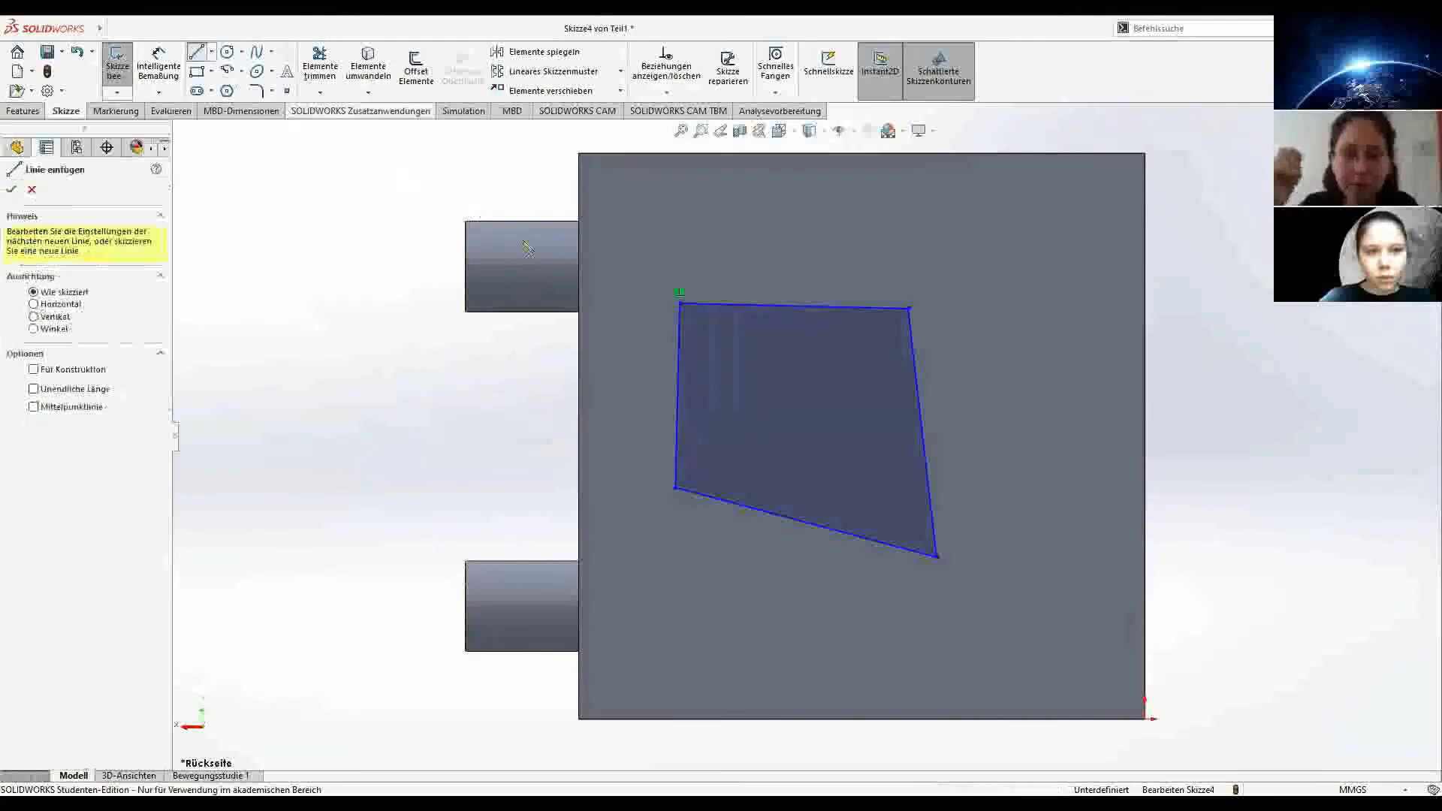
left_click(678, 395)
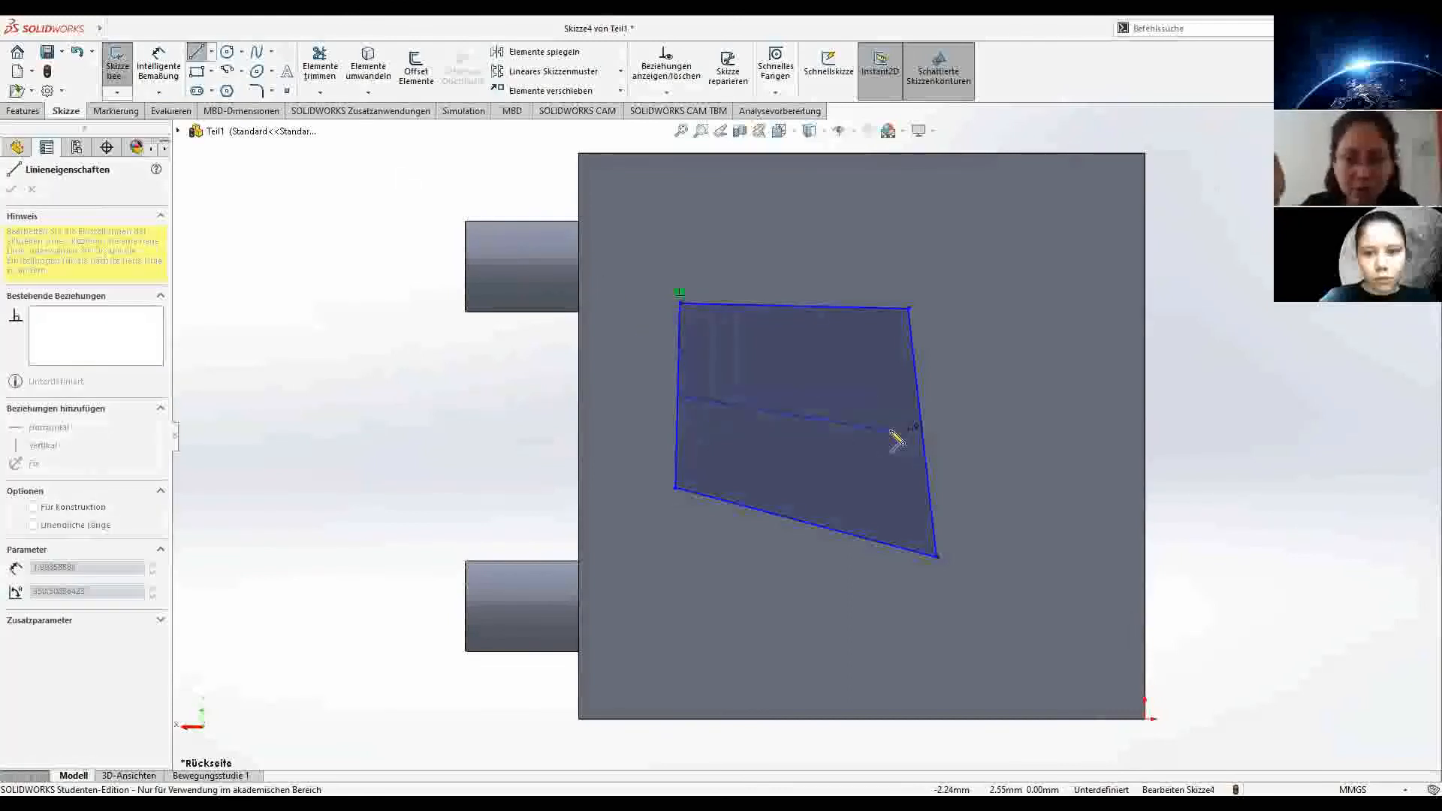
key("Escape")
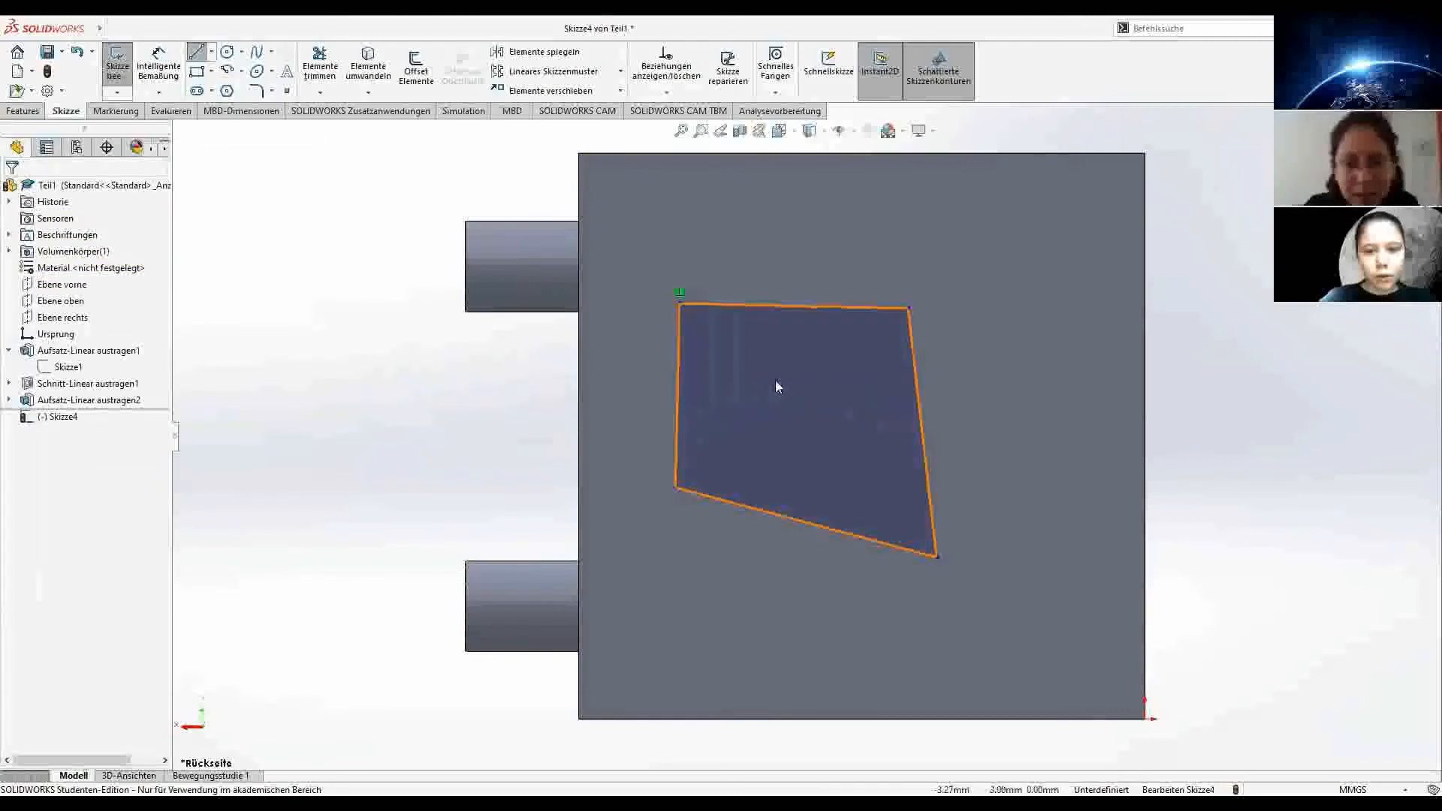
Step: Sketch a loose diagonal line about 1.55 mm long inside the closed four-sided contour, touching none of its sides
left_click(721, 353)
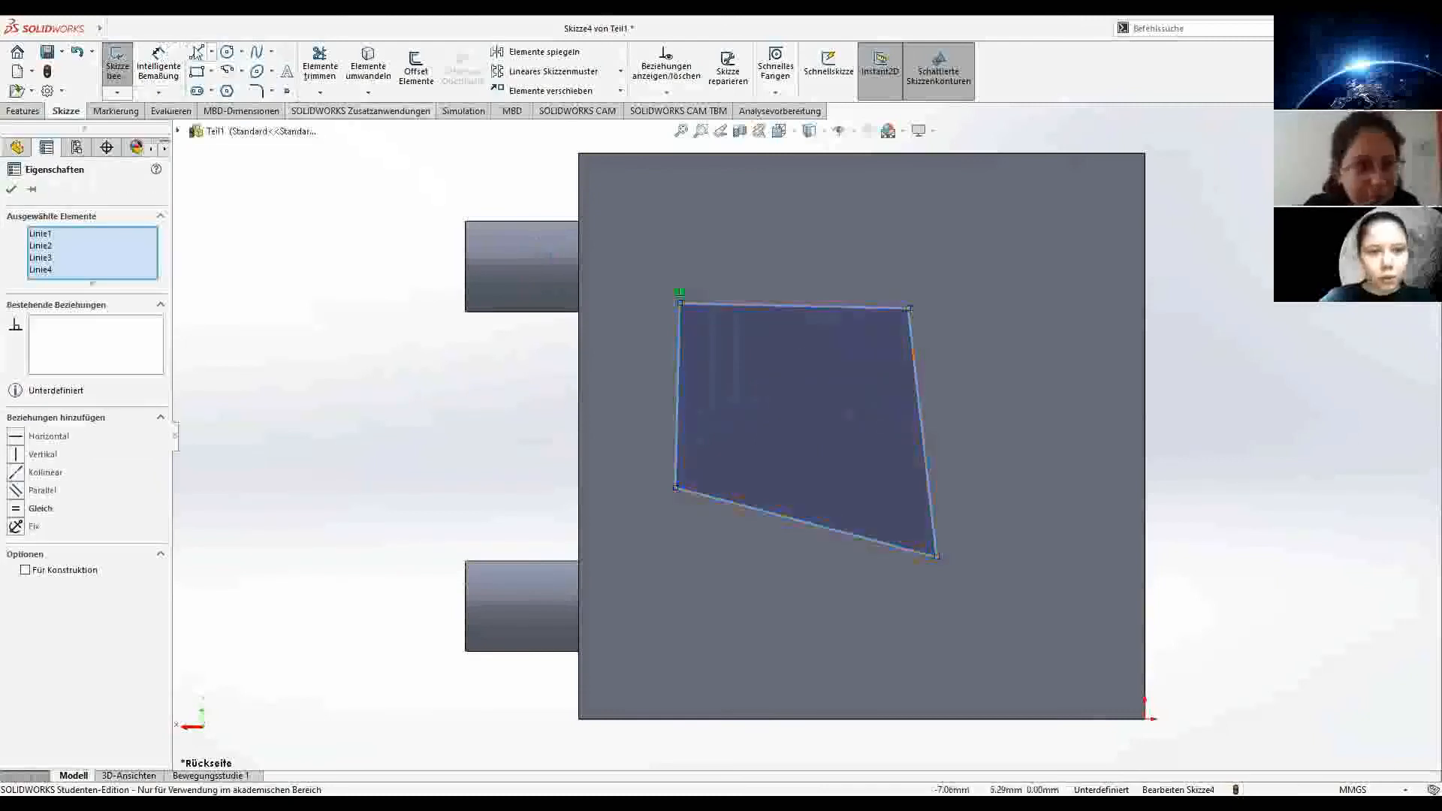
left_click(834, 451)
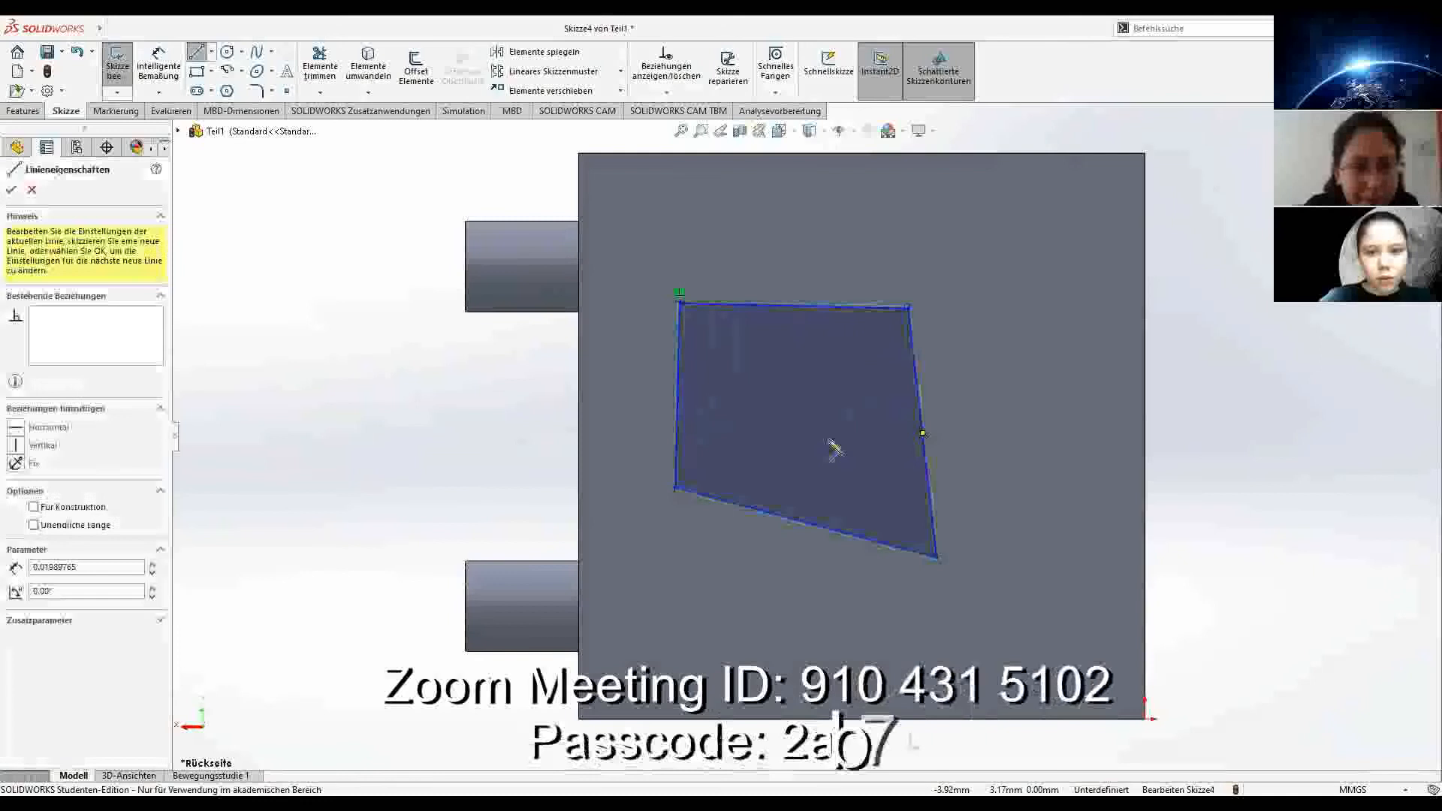
left_click(847, 454)
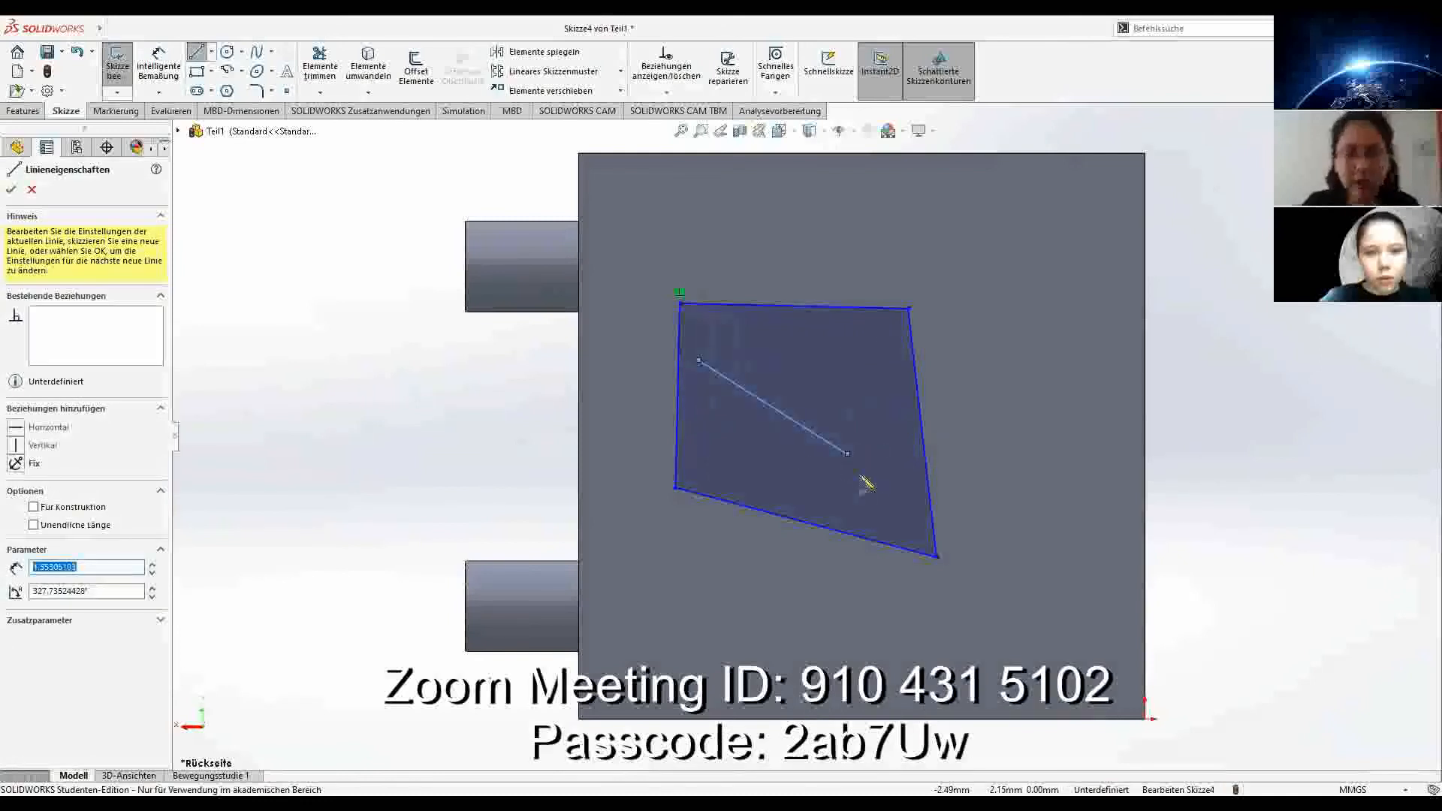
left_click(11, 188)
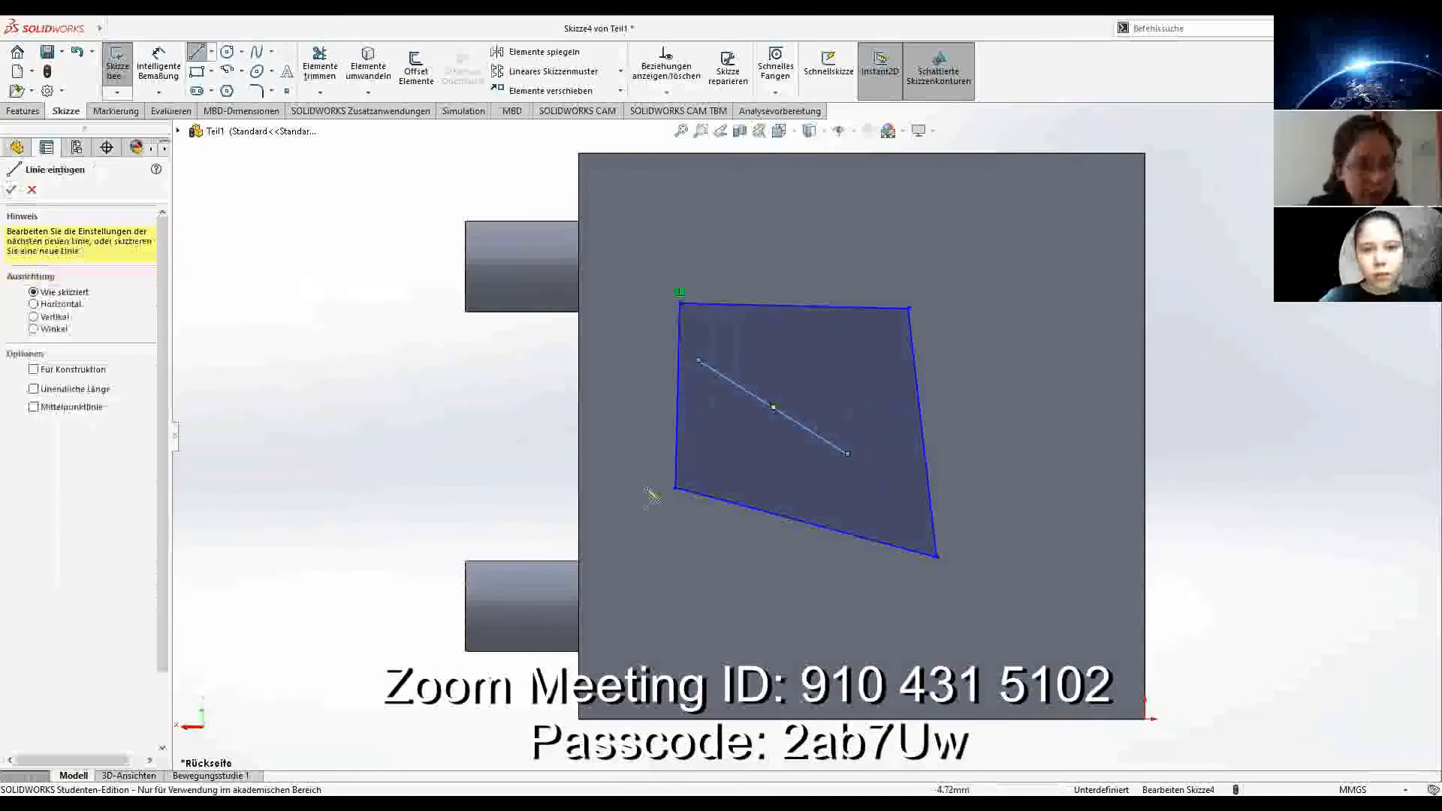
key("Escape")
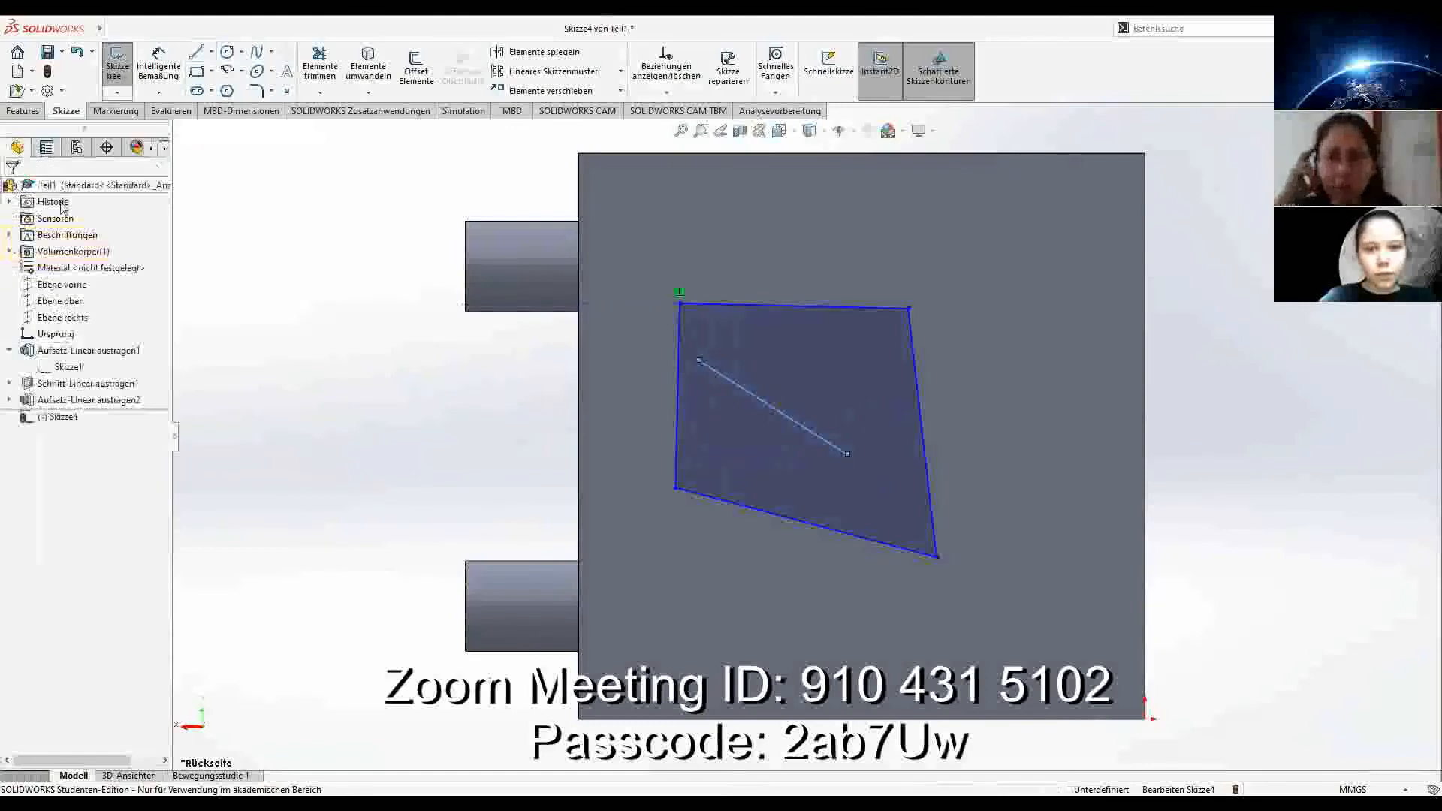
Step: Try extruding the closed region containing the loose line, blind 1 mm and merged with the cube, and inspect its preview
left_click(23, 110)
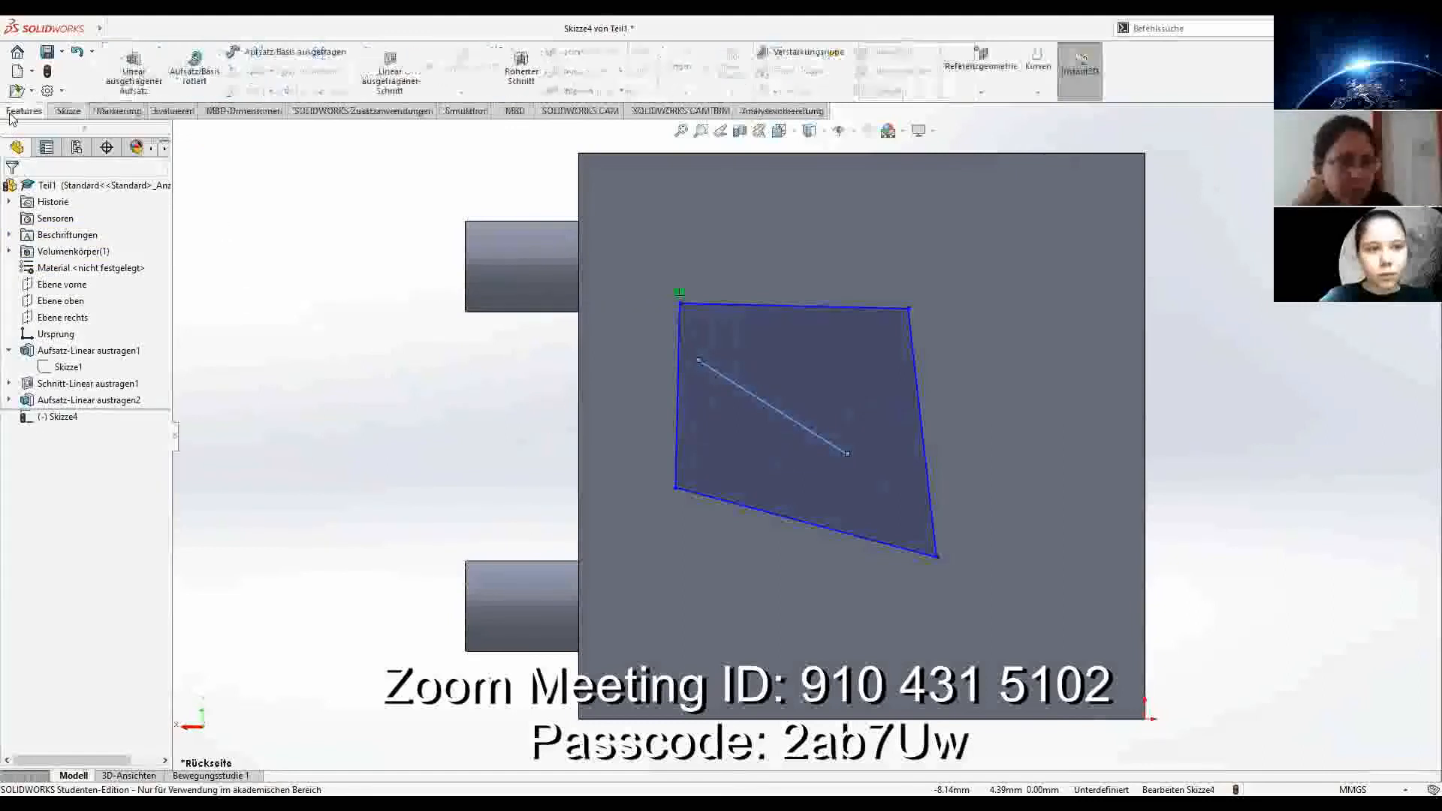
left_click(110, 86)
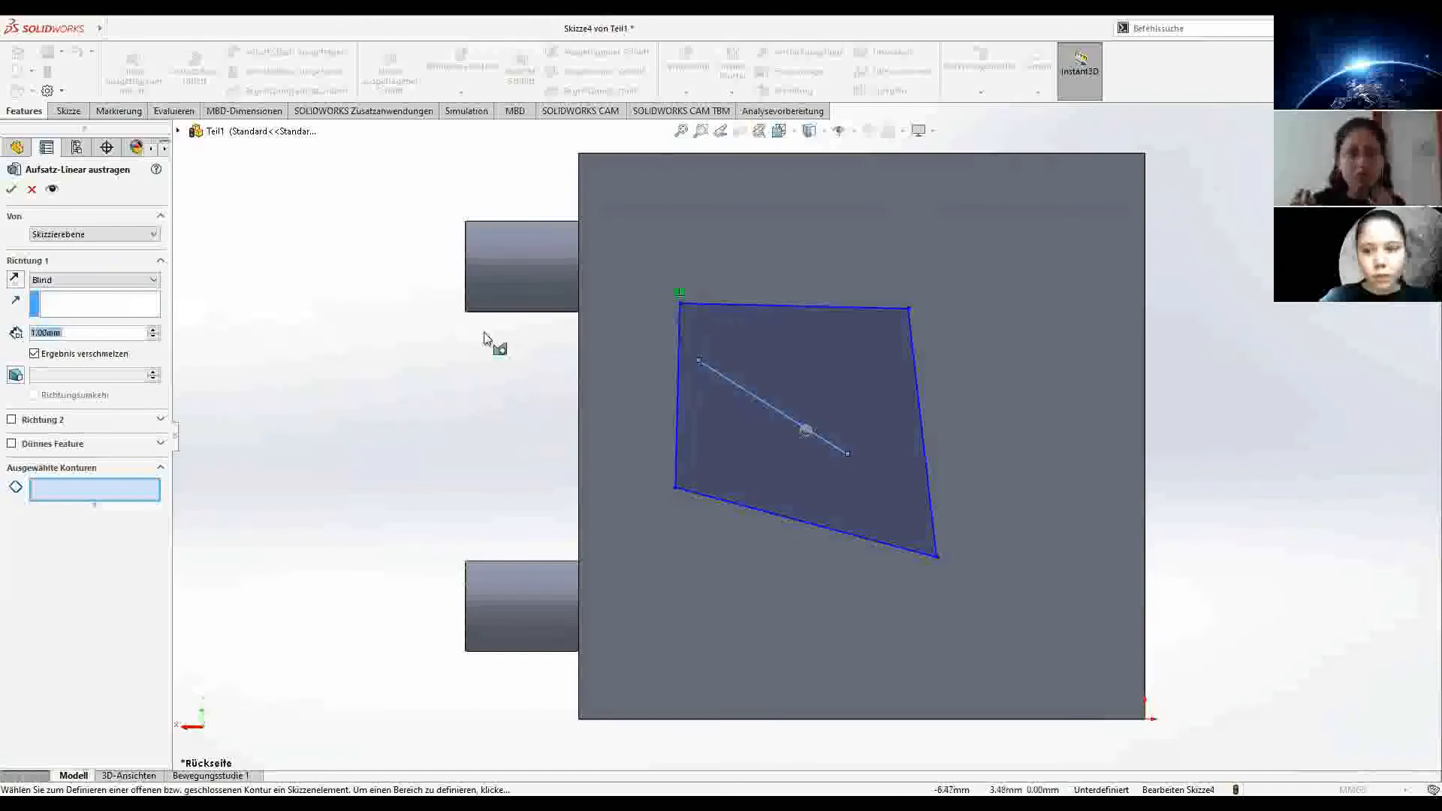
mouse_move(485, 338)
middle_mouse_down()
mouse_move(548, 360)
mouse_move(572, 379)
mouse_move(573, 405)
mouse_move(562, 415)
mouse_move(498, 370)
mouse_move(476, 389)
mouse_move(495, 387)
middle_mouse_up()
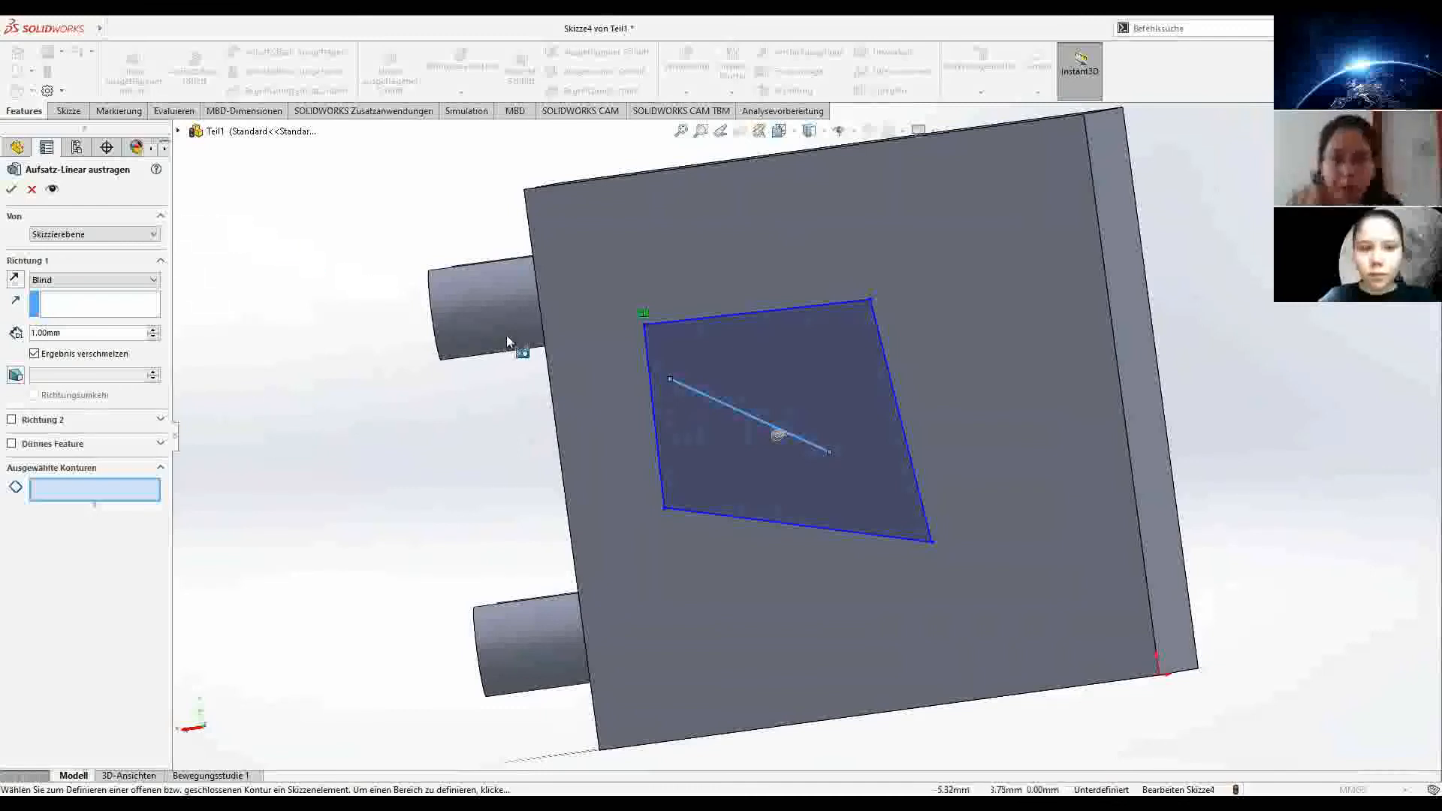
left_click(678, 439)
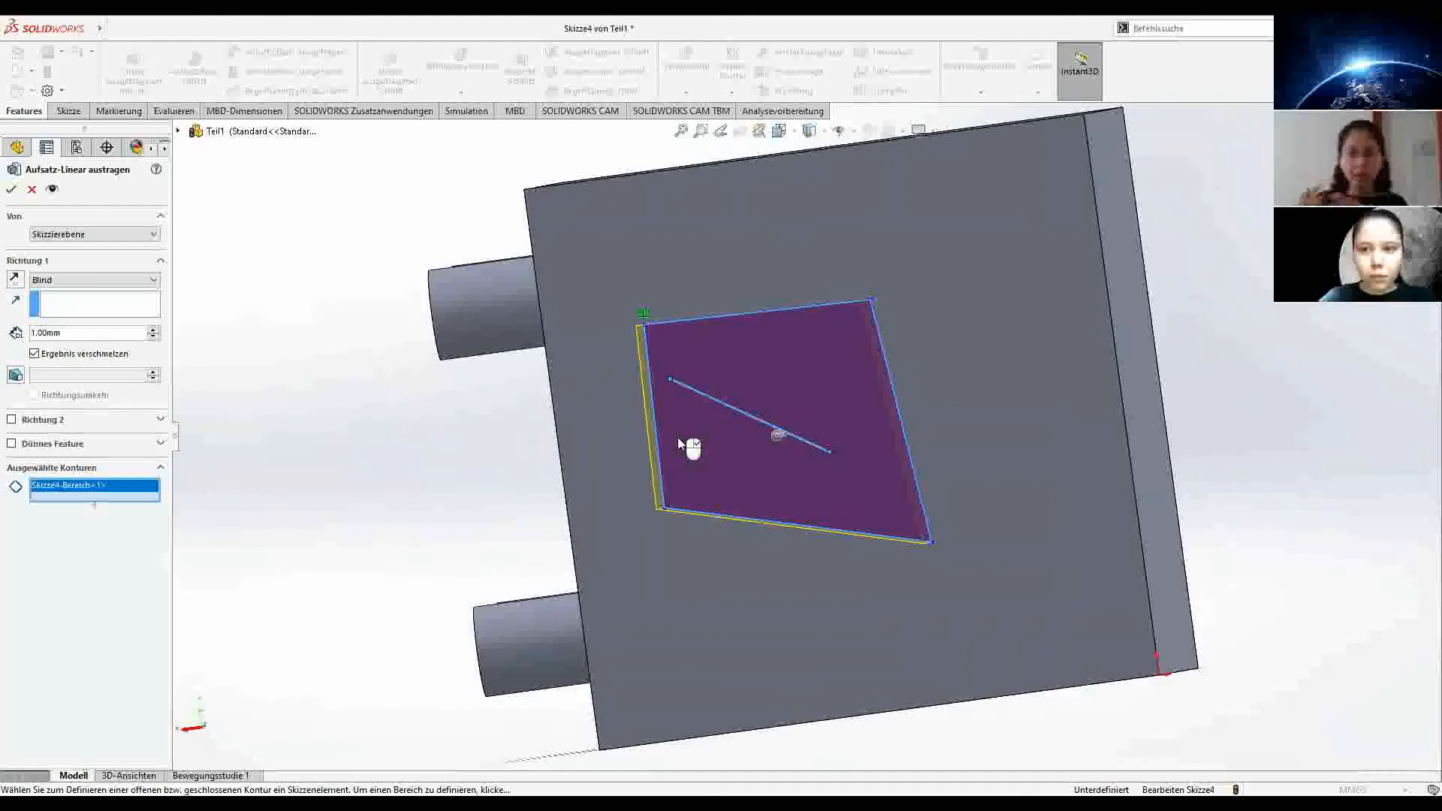
mouse_move(777, 434)
middle_mouse_down()
mouse_move(798, 587)
mouse_move(656, 428)
mouse_move(628, 449)
mouse_move(716, 432)
middle_mouse_up()
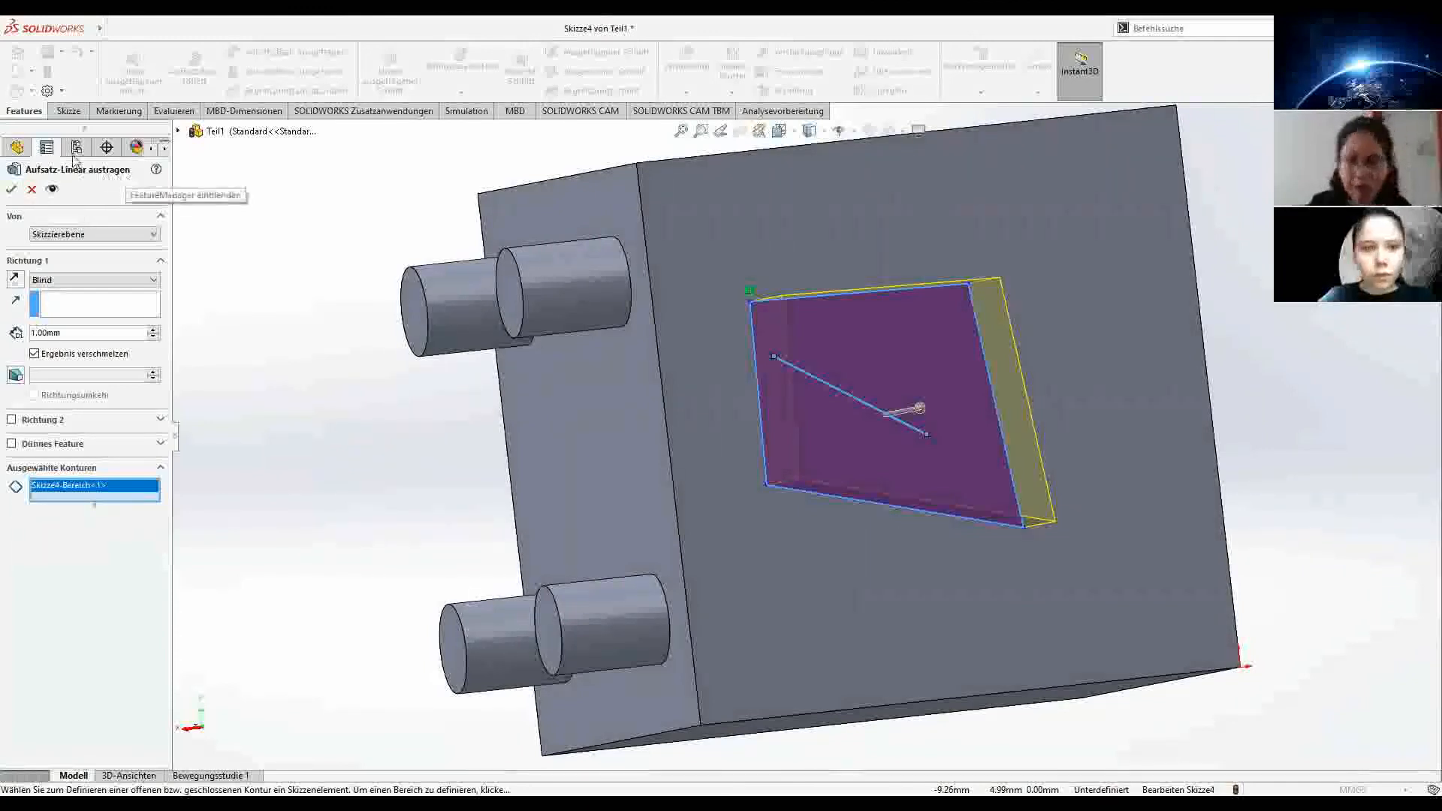
left_click(31, 189)
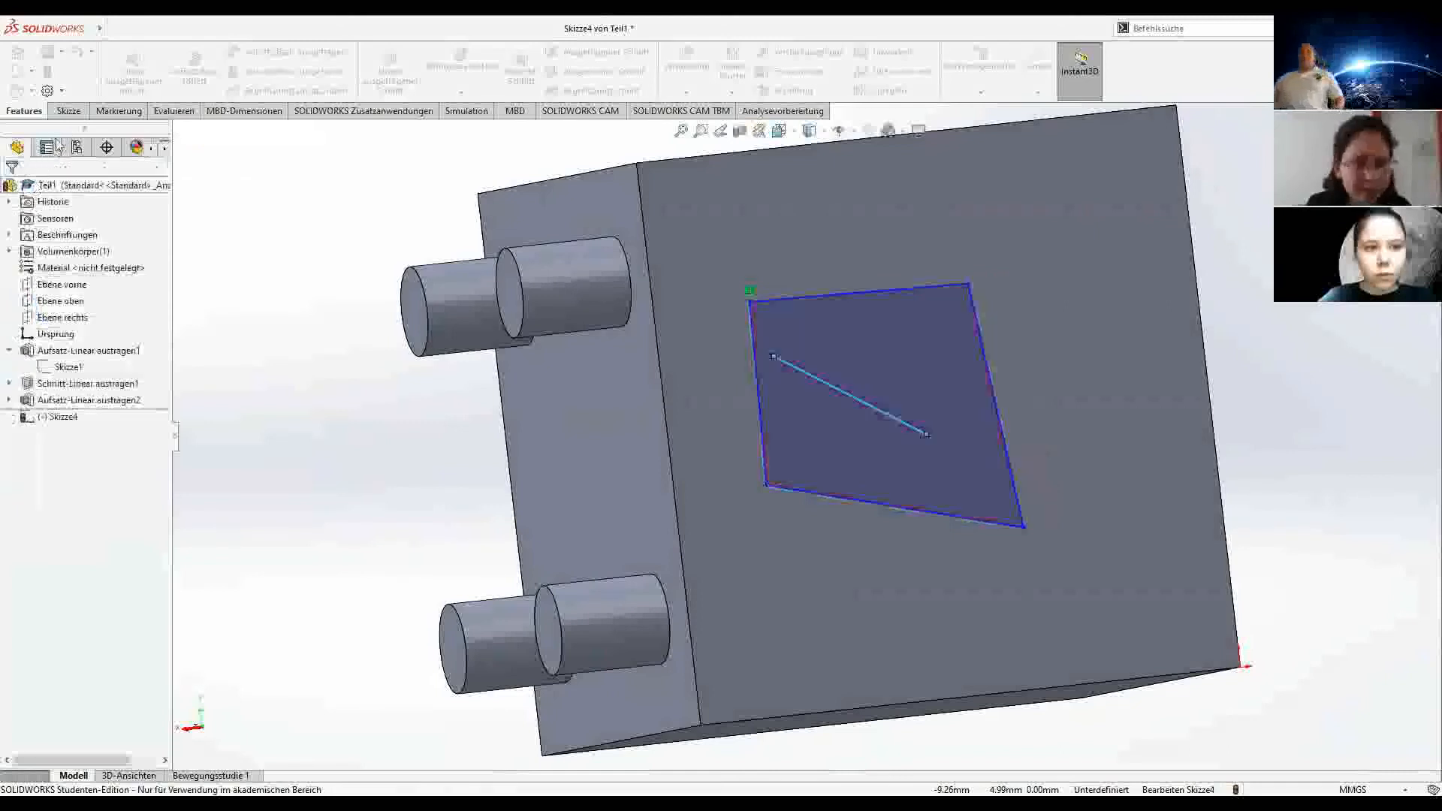
Step: Trim away the loose diagonal line inside the four-sided contour on the back face
left_click(68, 113)
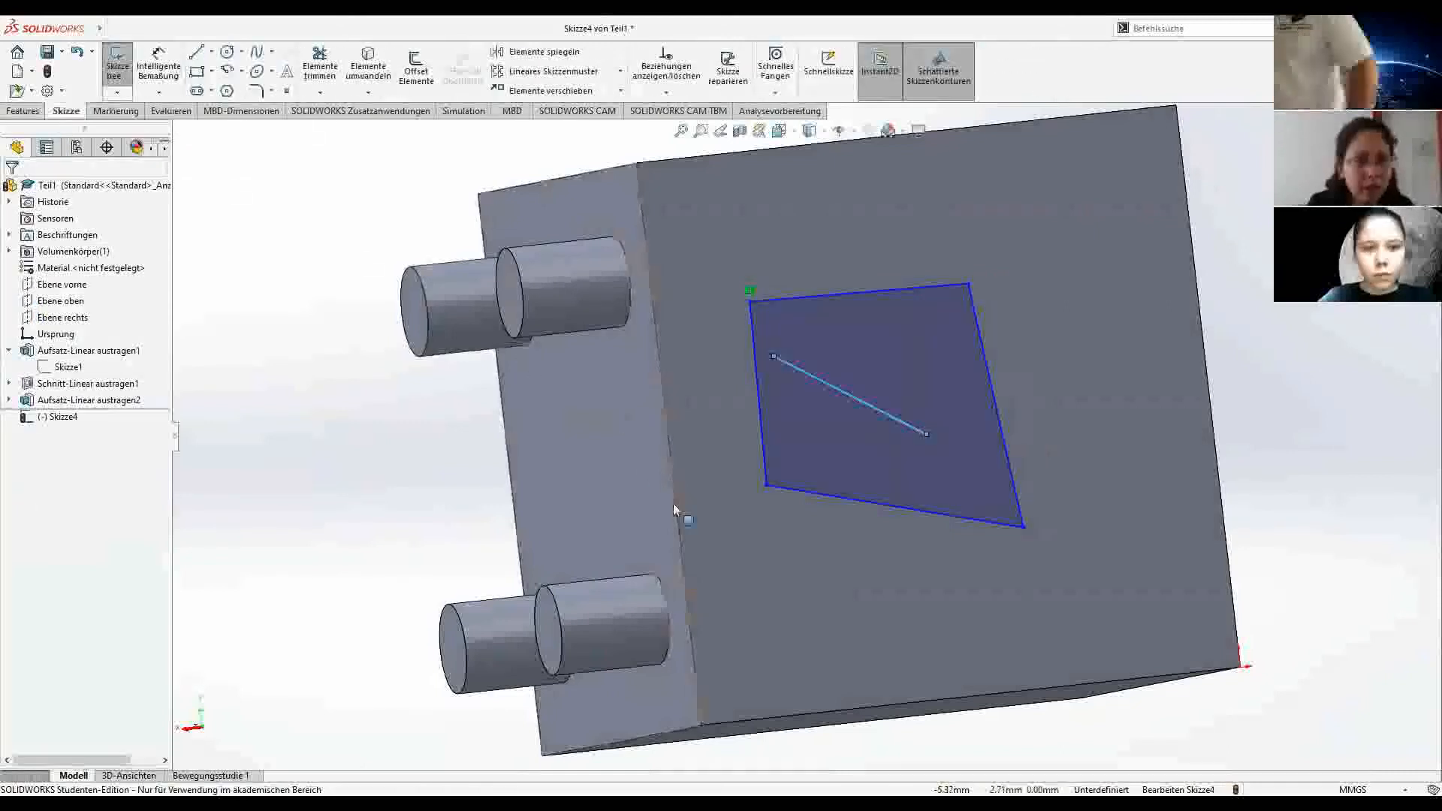
key("space")
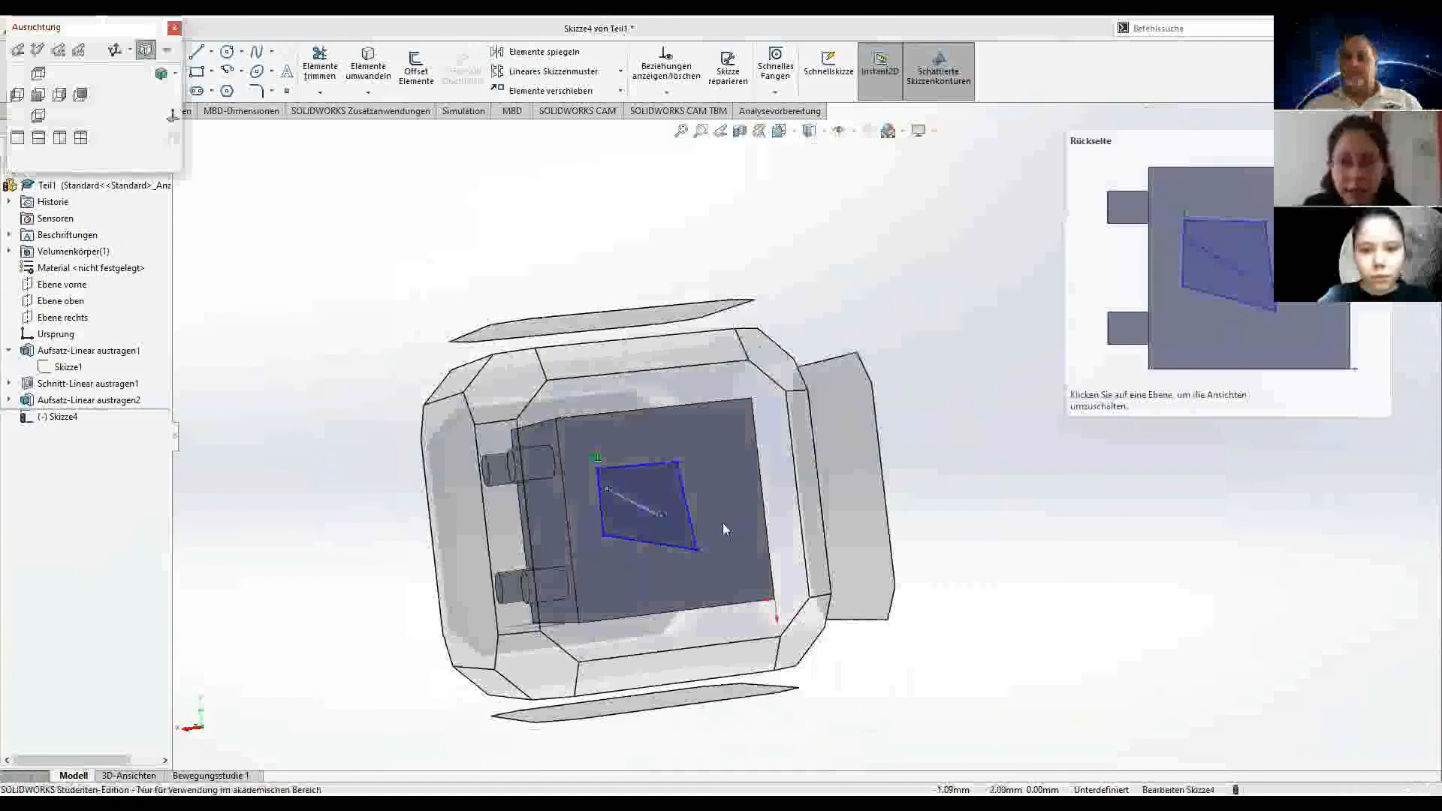
left_click(722, 524)
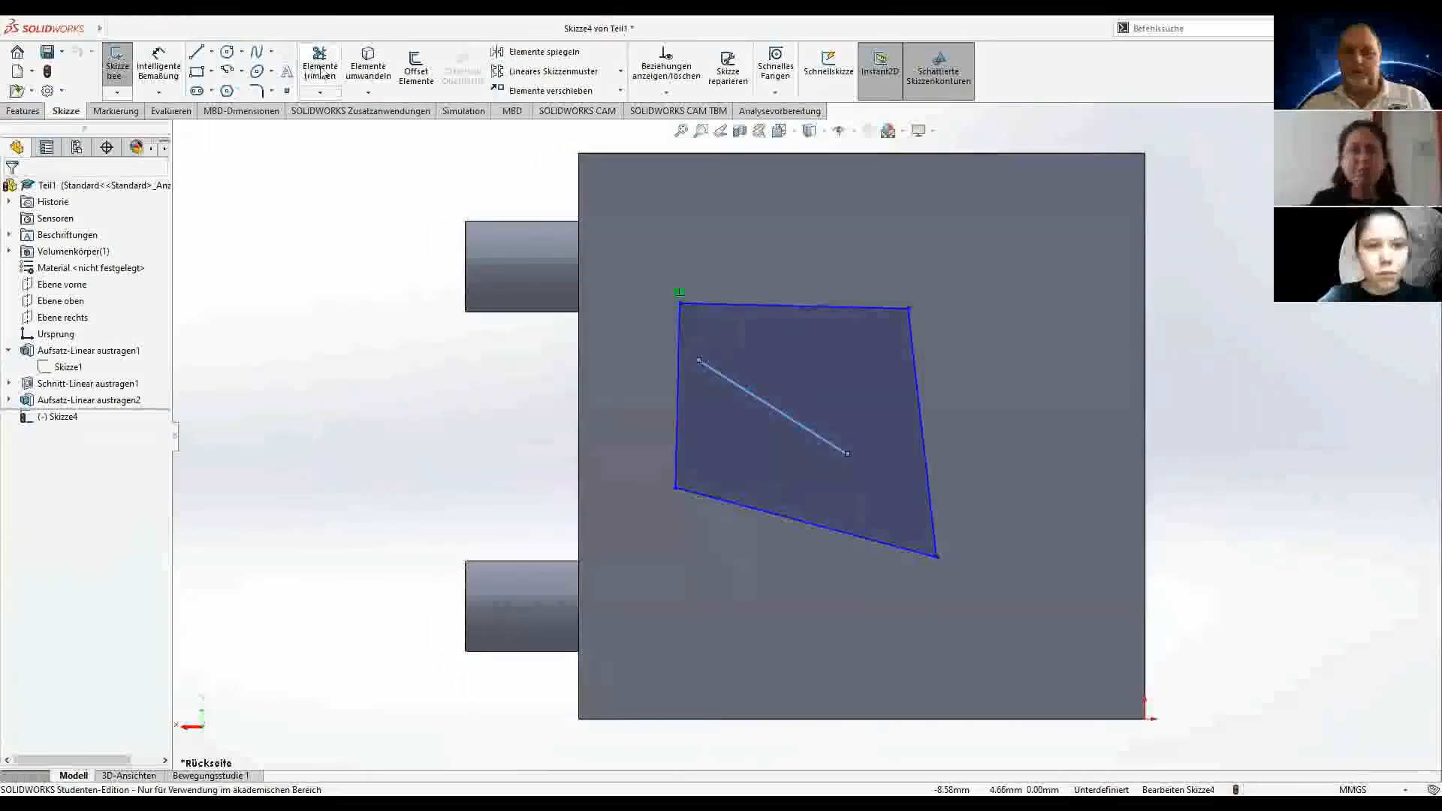
key("t")
left_click_drag(788, 374, 759, 432)
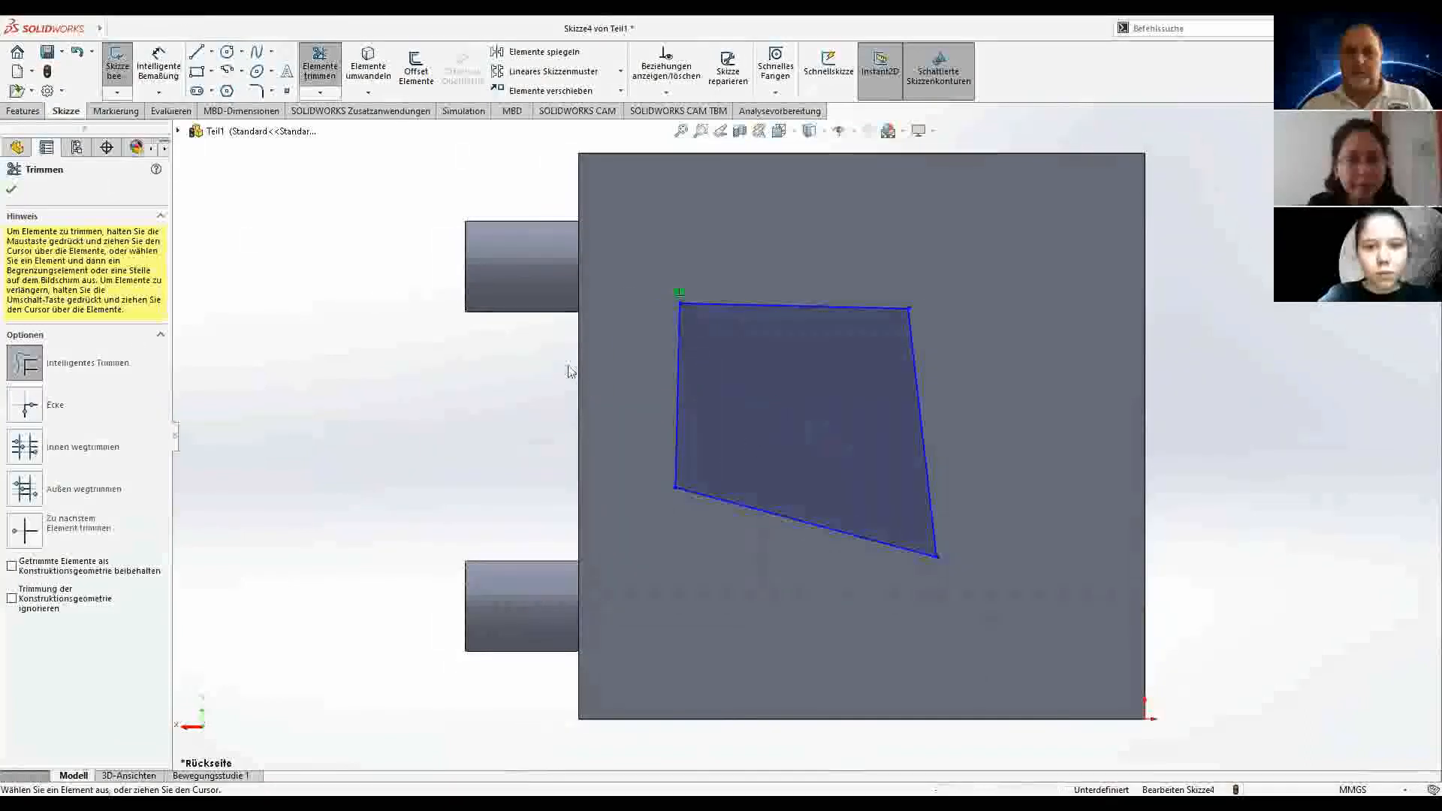
key("Escape")
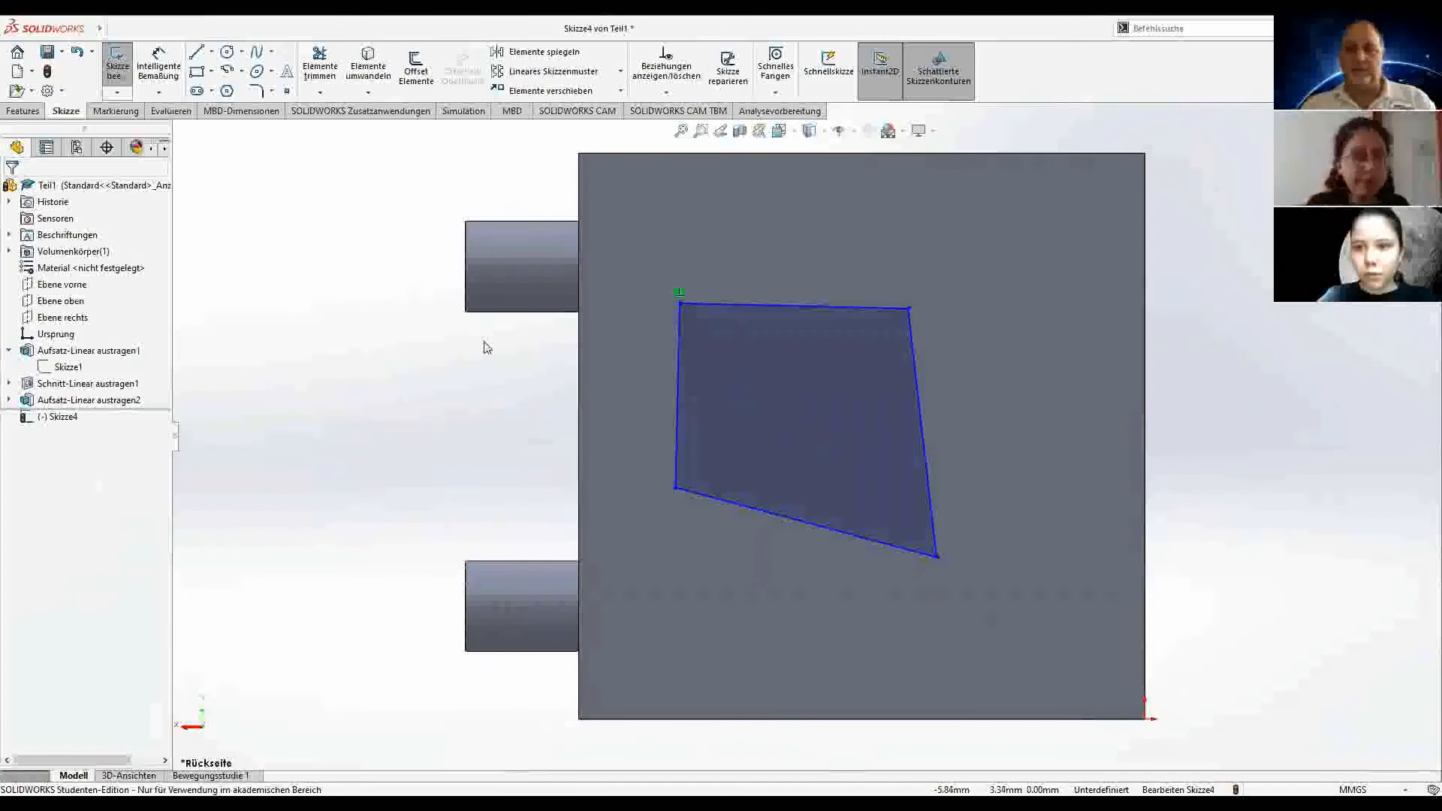
left_click(158, 69)
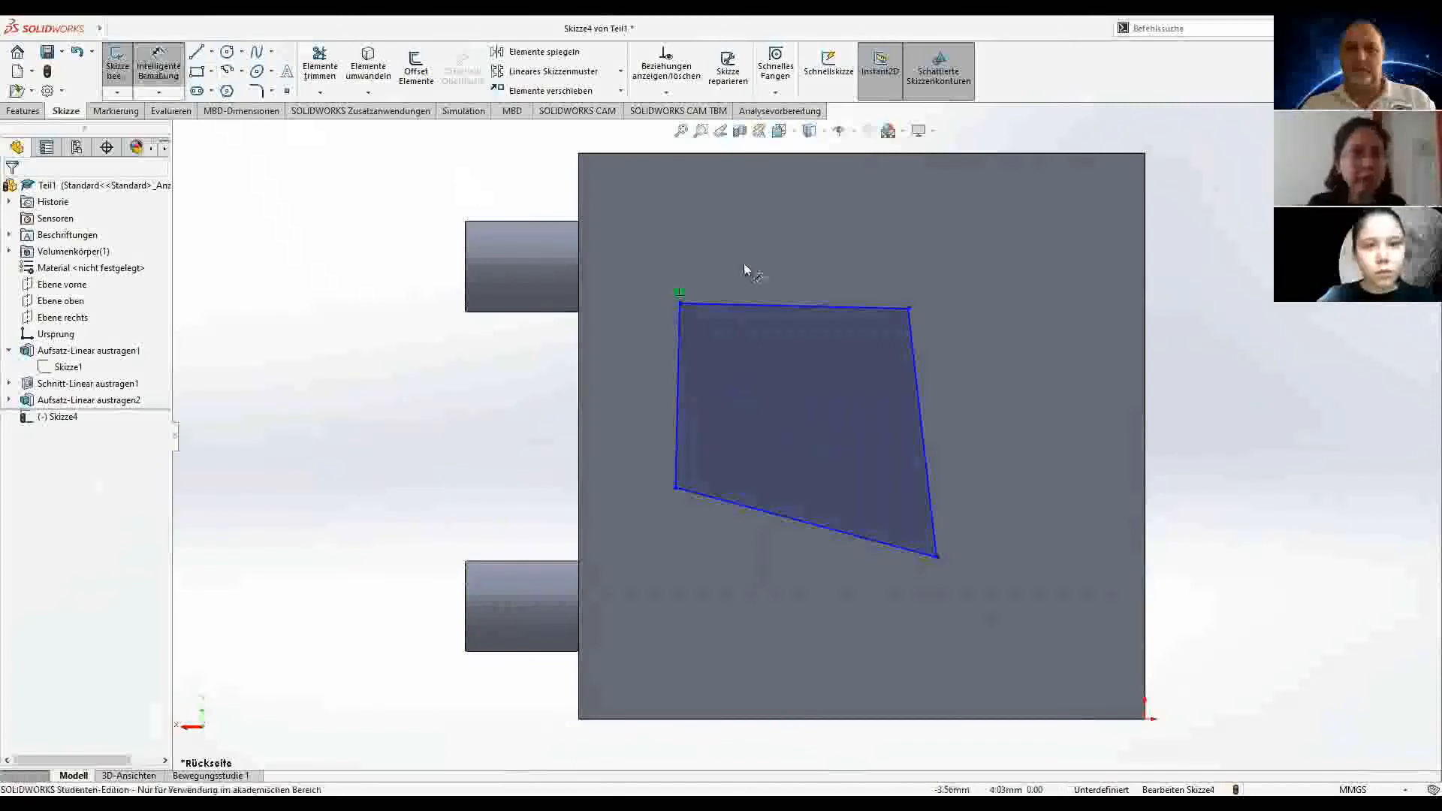
left_click(782, 311)
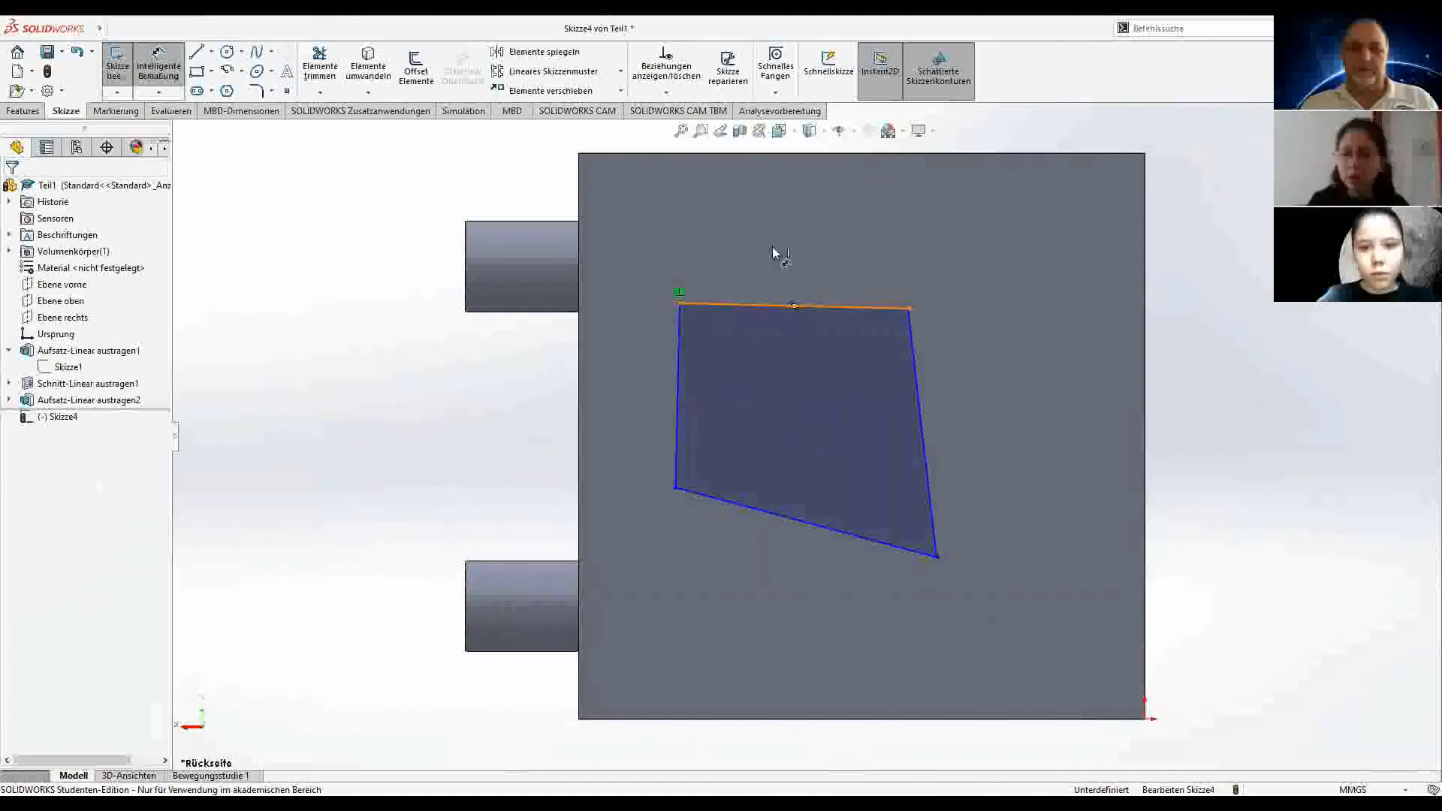
key("Escape")
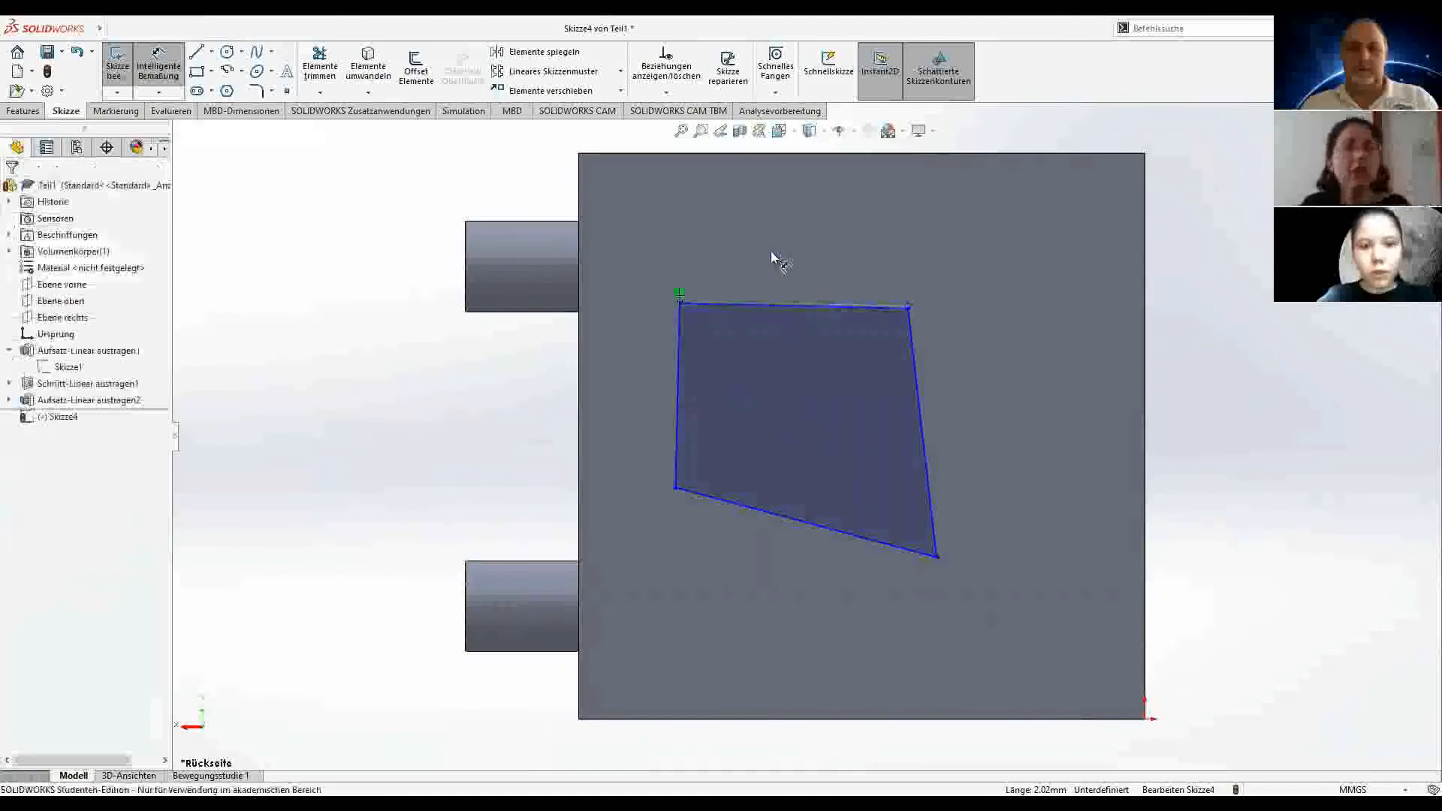
Step: Sketch a horizontal line from the contour's upper-right corner outward toward the cube's right edge, ending short of the edge
left_click(197, 51)
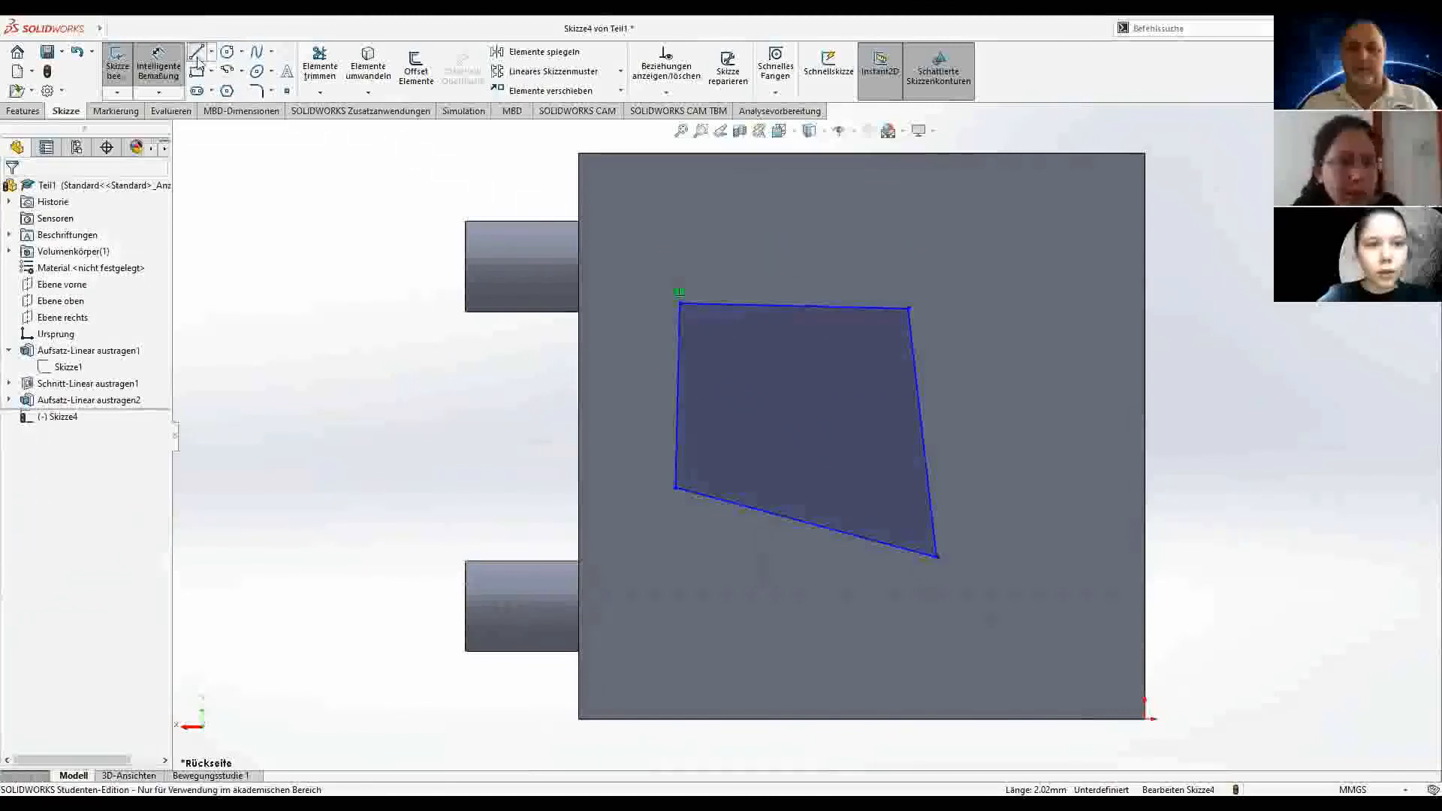
left_click(931, 328)
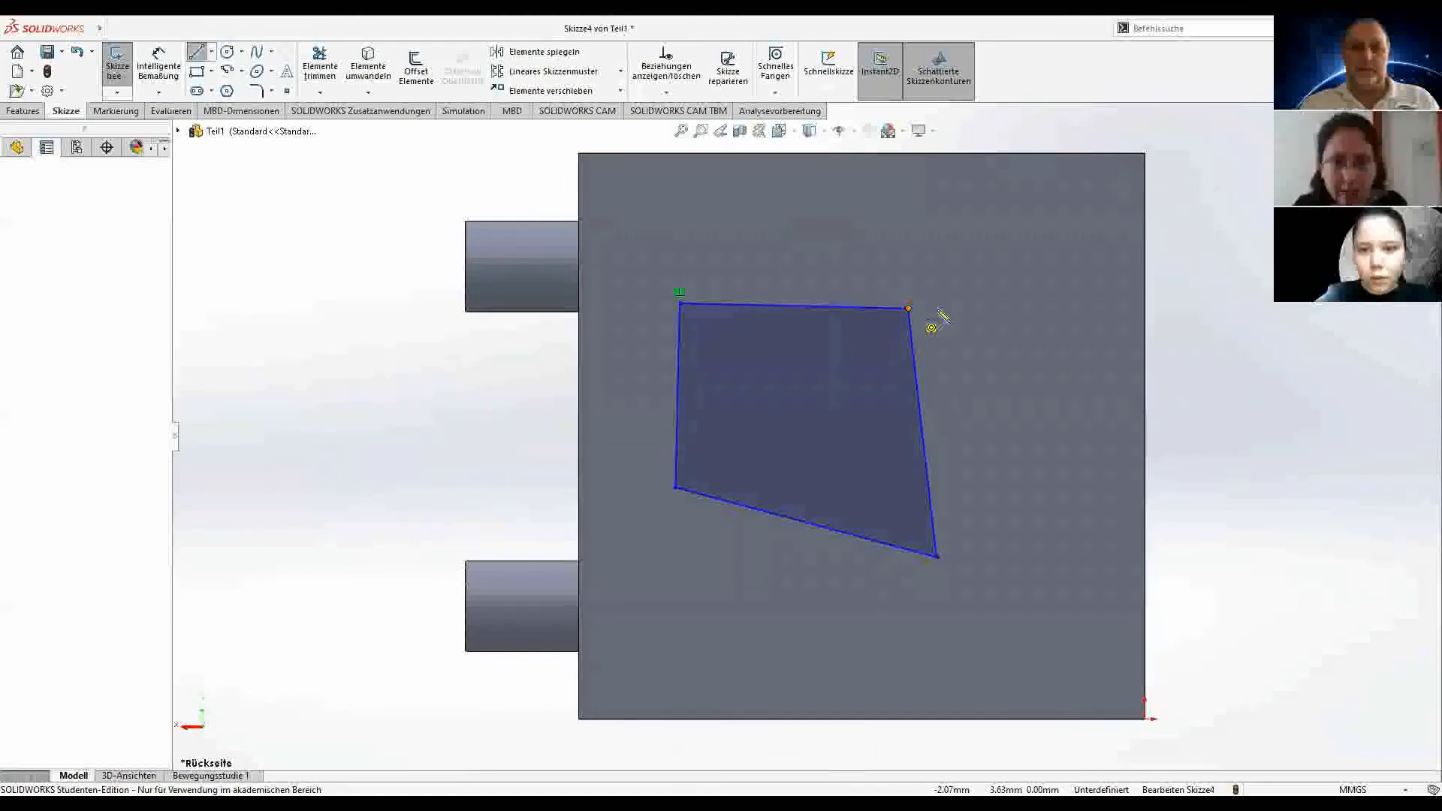
left_click(1084, 310)
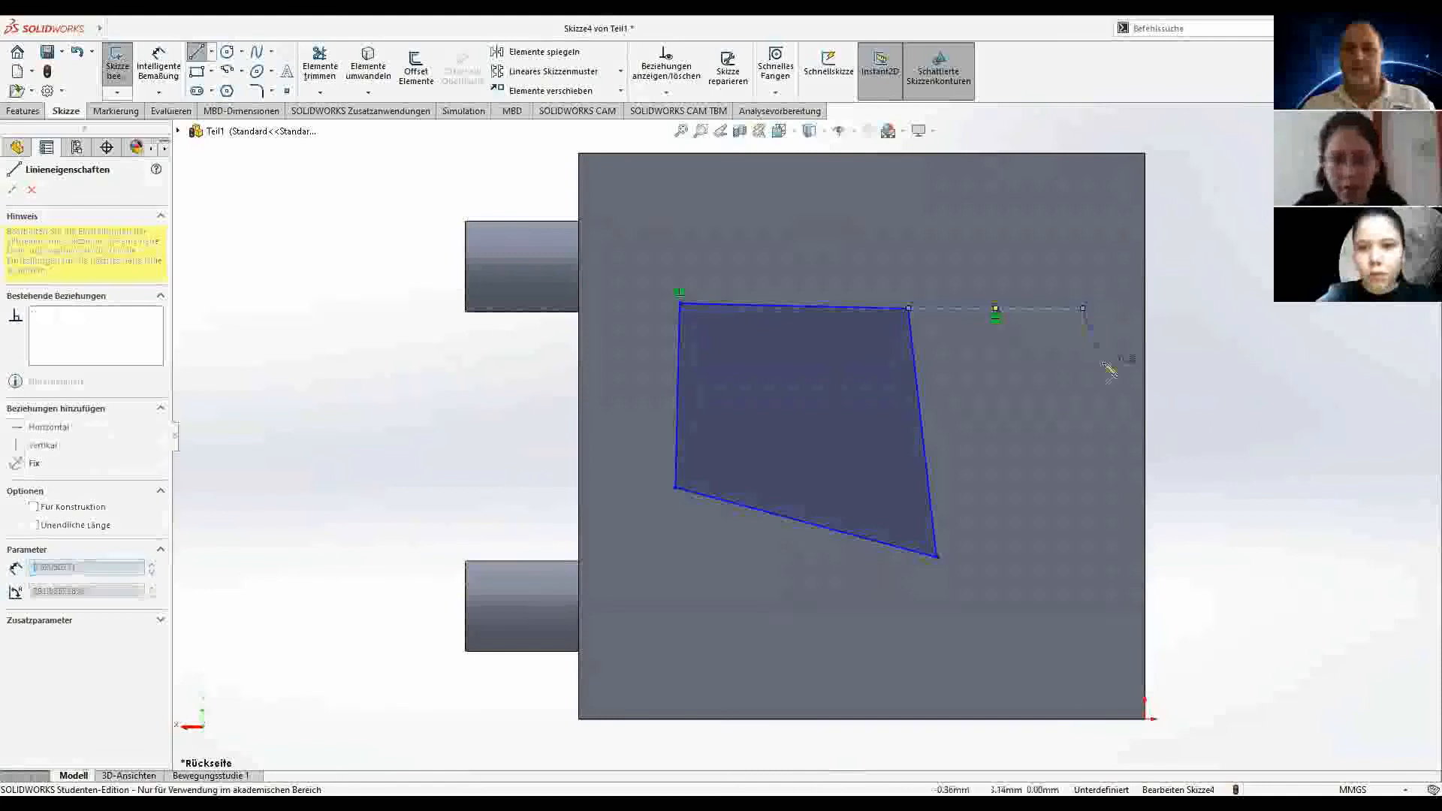
key("Escape")
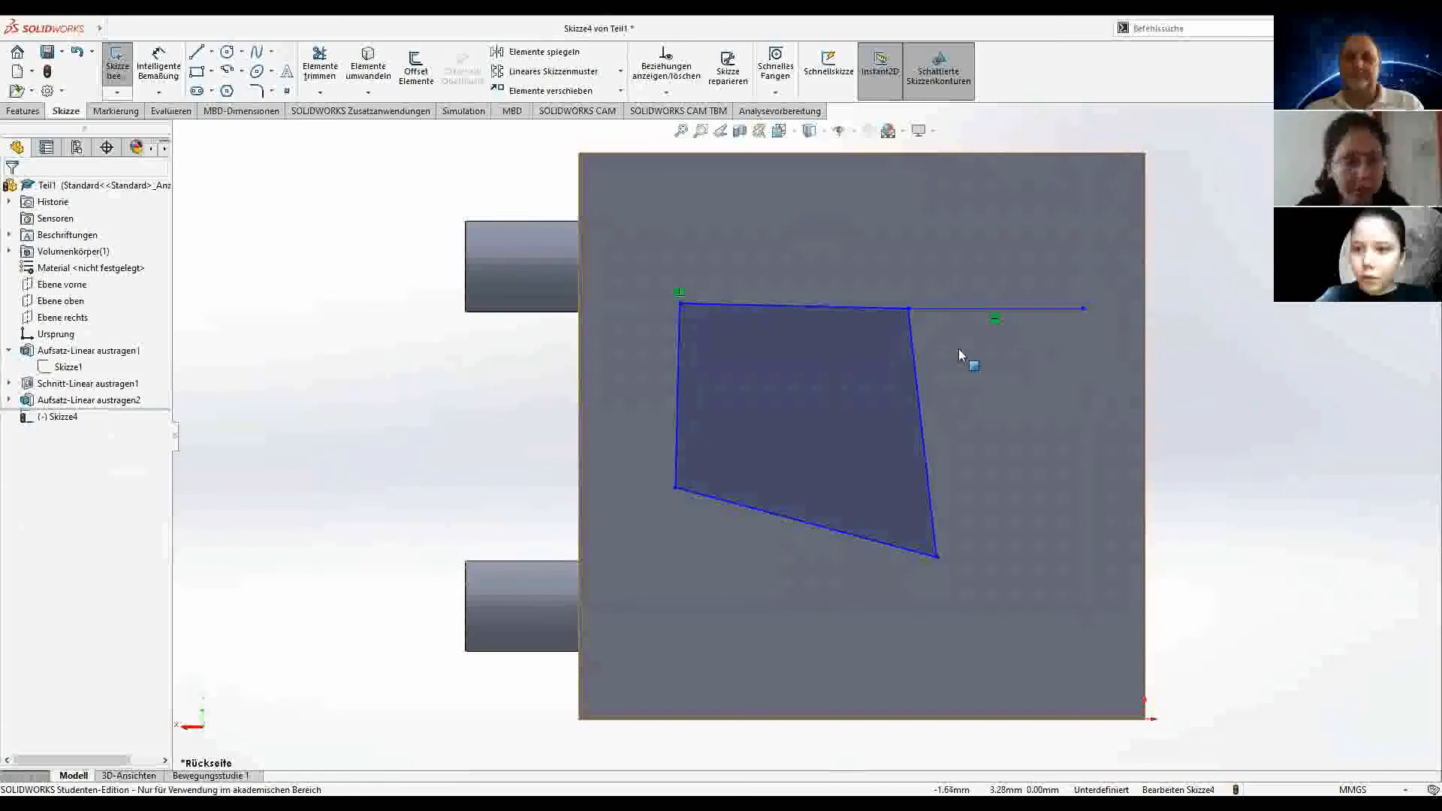
Step: Try extruding the closed four-sided region with the attached outer line, blind 1 mm and merged with the cube, and inspect its preview
left_click(27, 113)
left_click(127, 73)
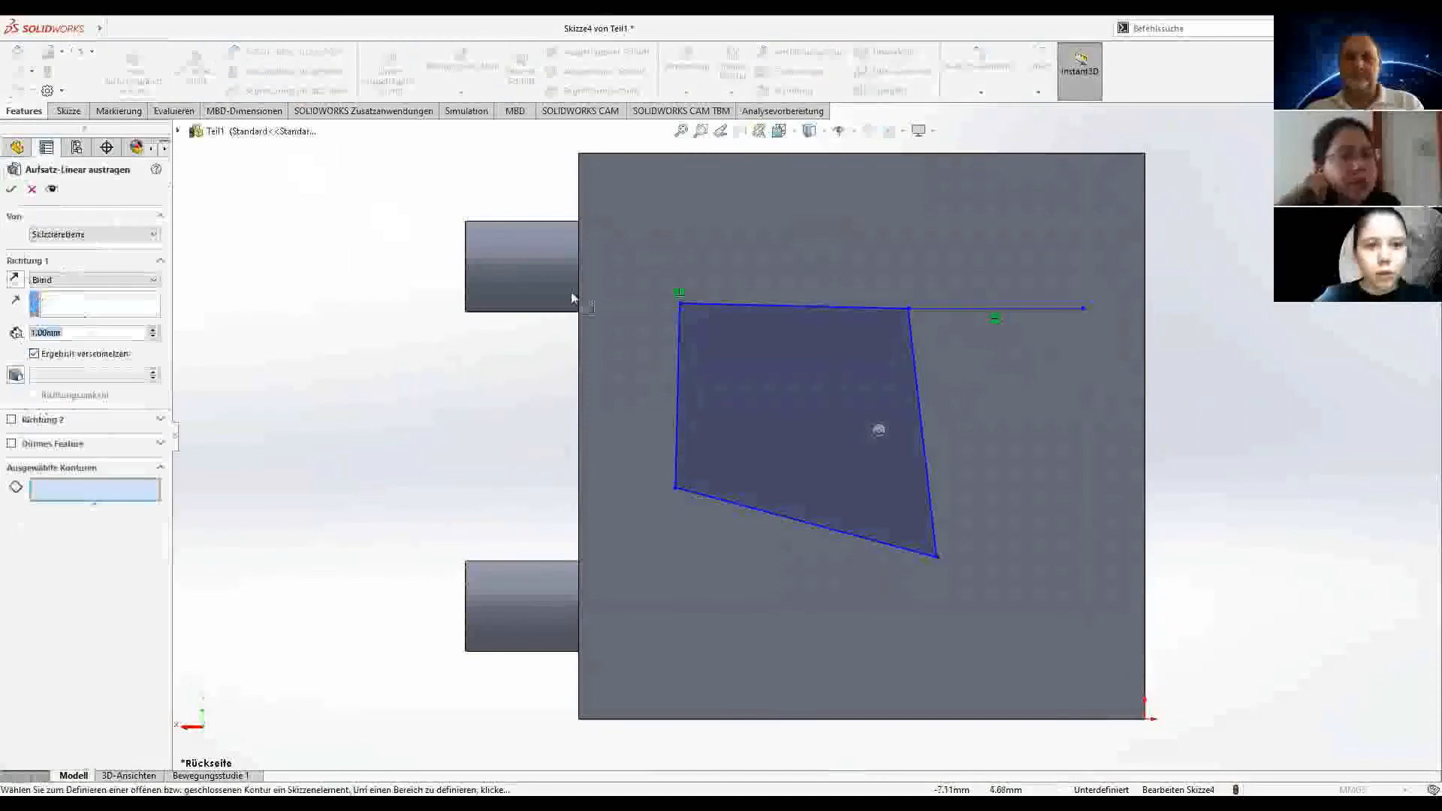
left_click(708, 353)
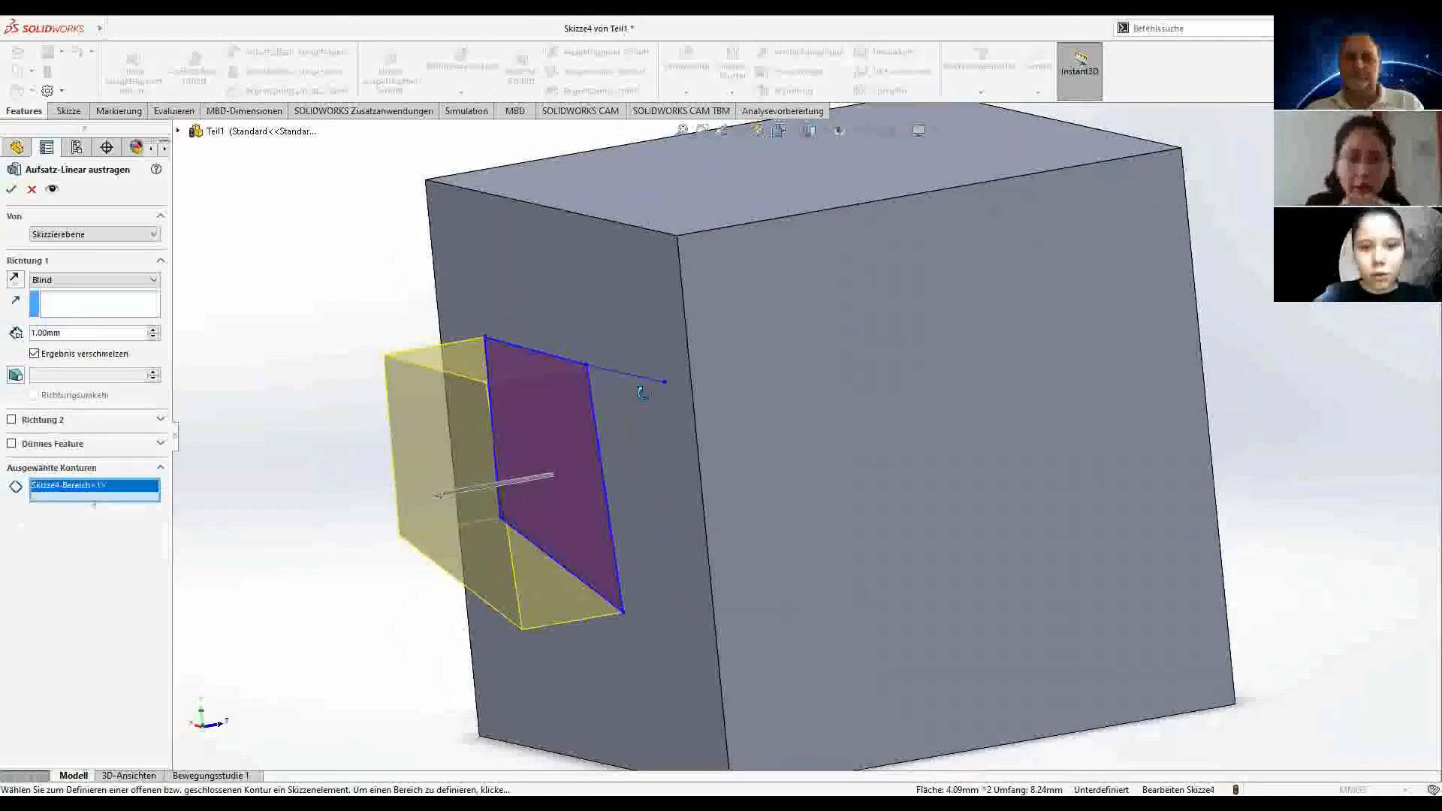
mouse_move(643, 393)
middle_mouse_down()
mouse_move(809, 376)
mouse_move(799, 452)
mouse_move(769, 345)
middle_mouse_up()
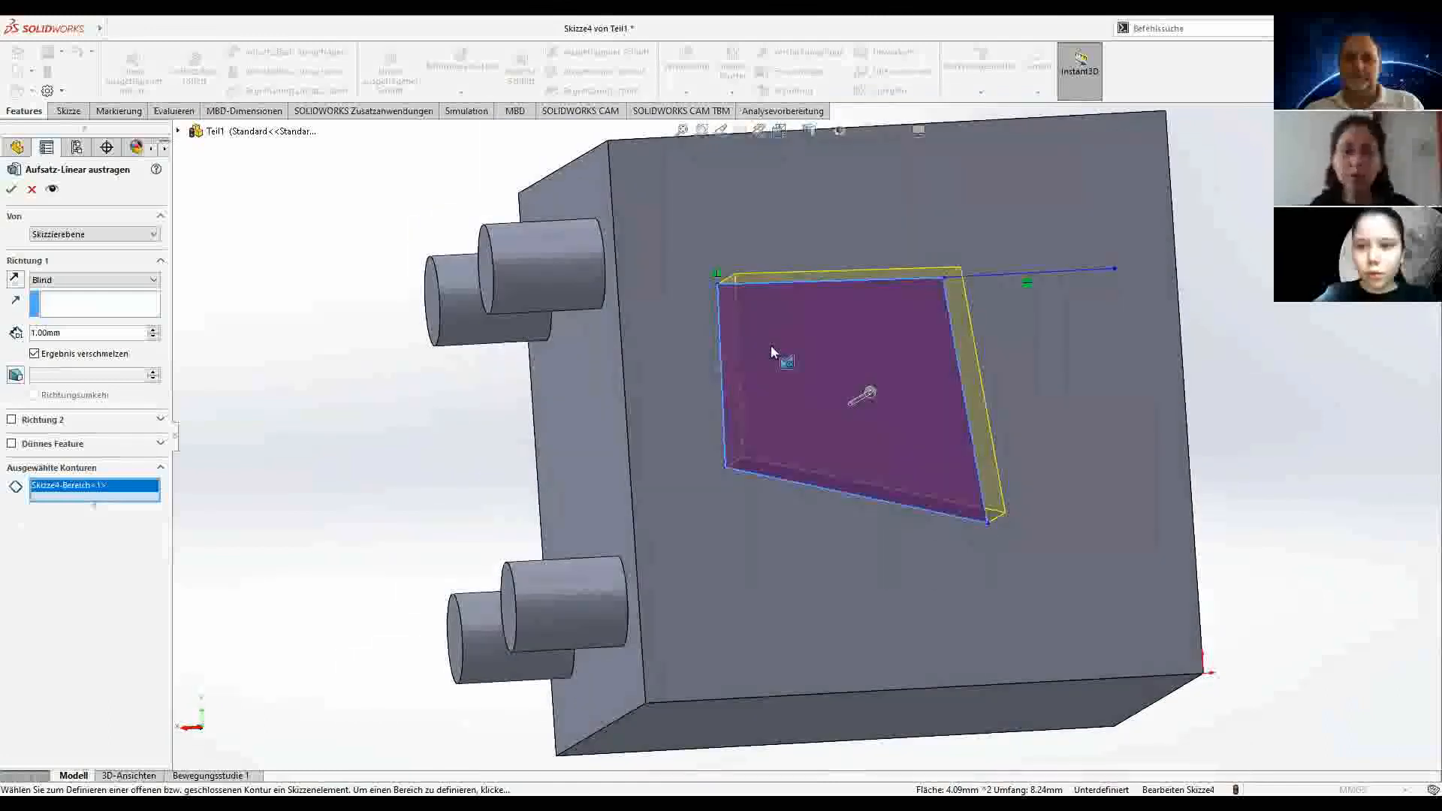
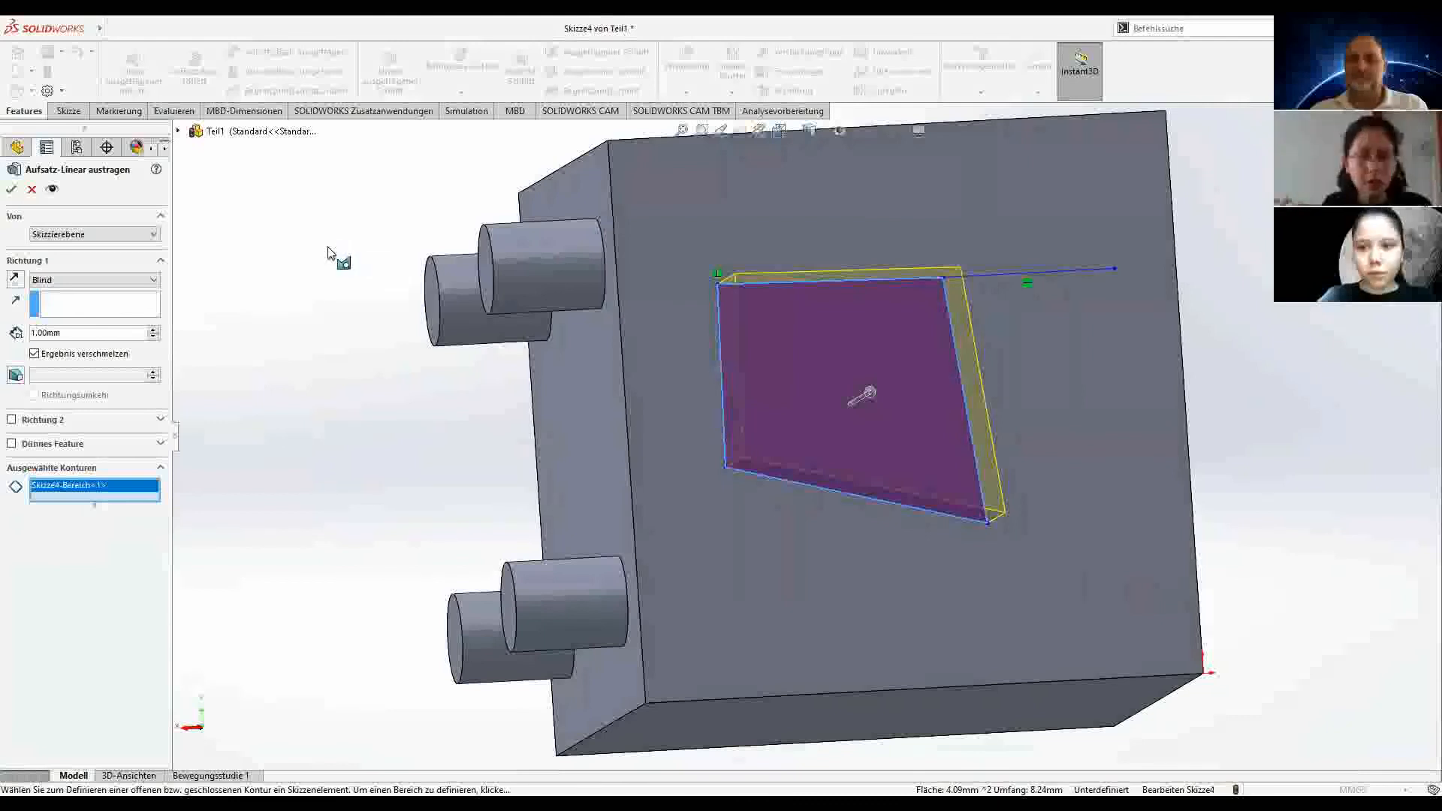
left_click(80, 112)
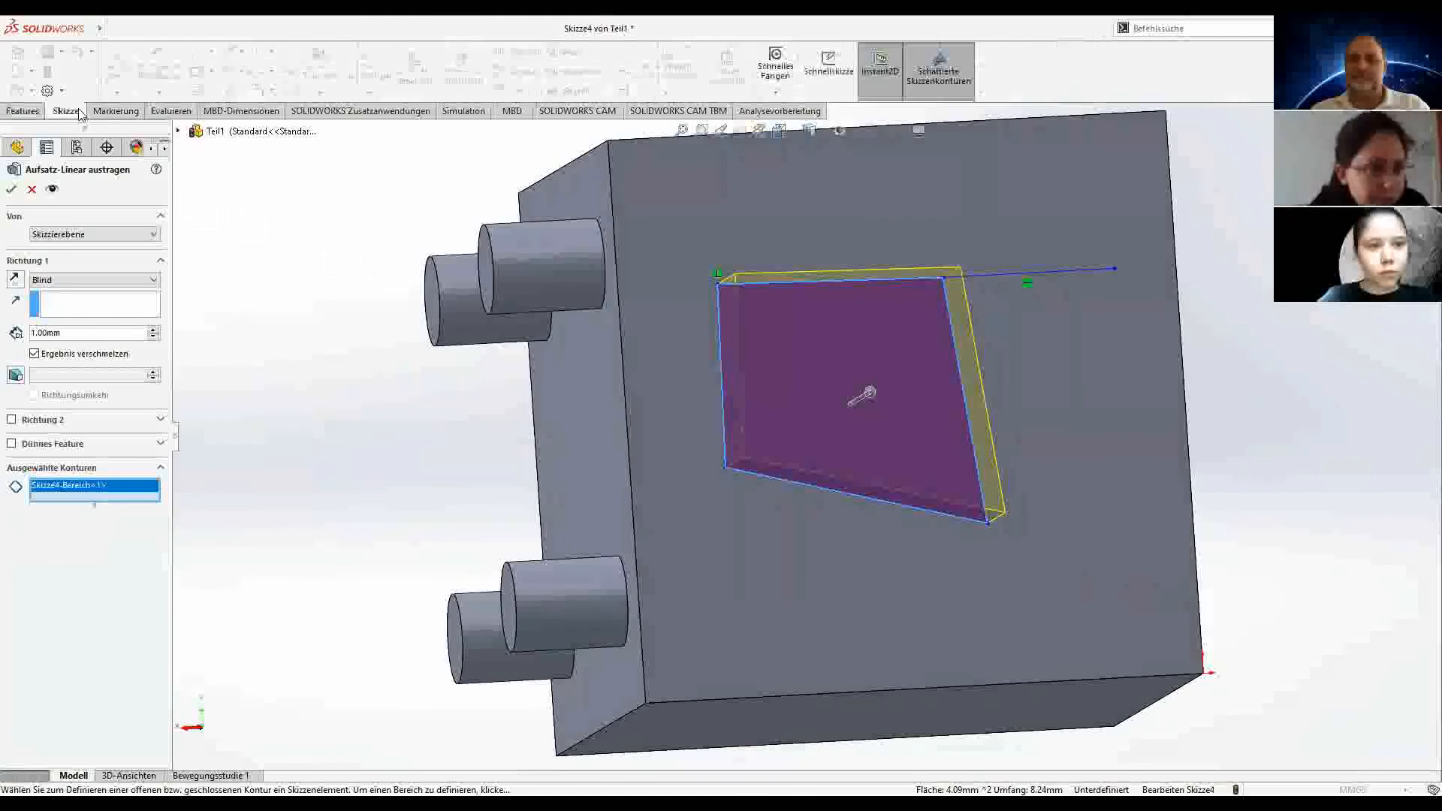
left_click(32, 188)
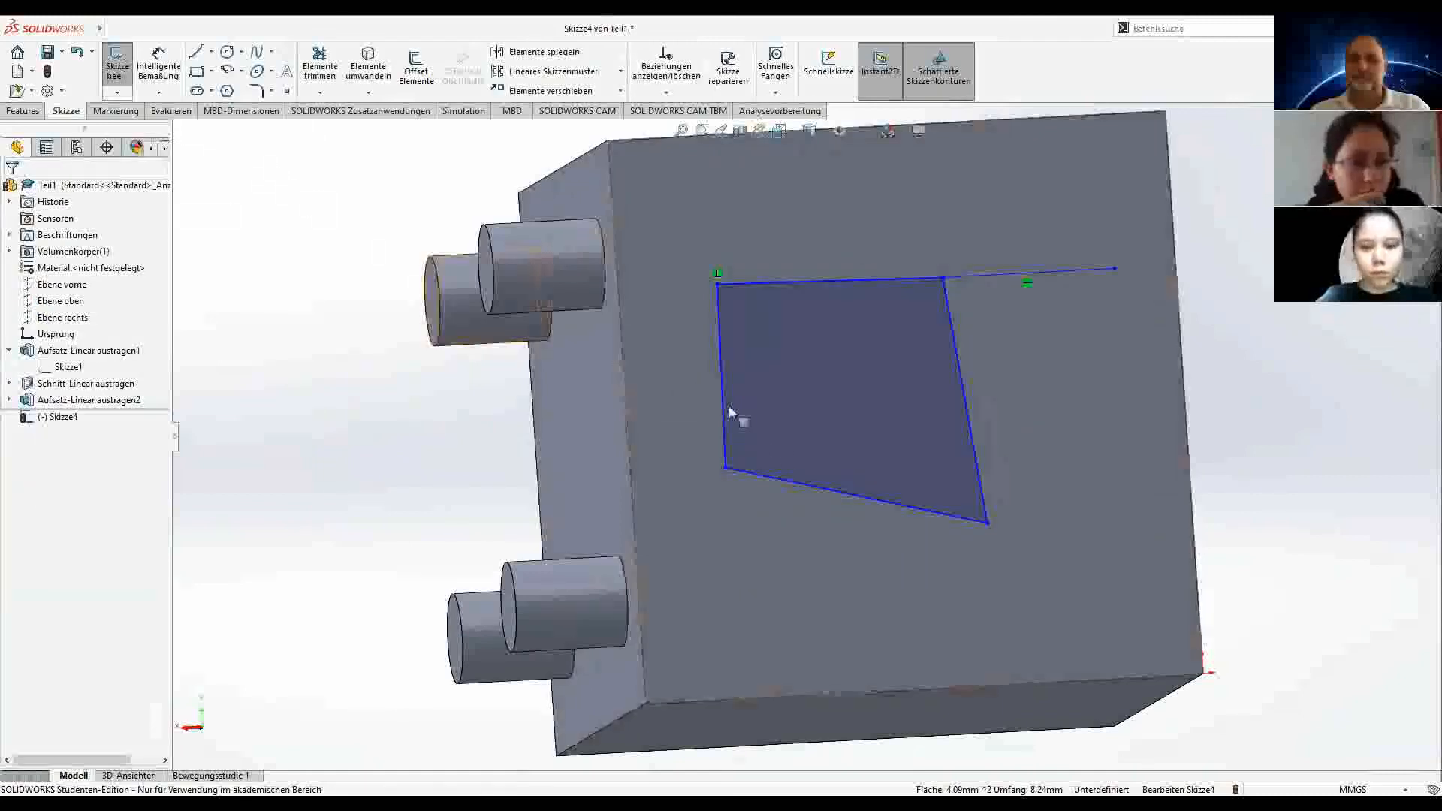
Step: Sketch a slanted line about 2.5 mm long from just below the outer horizontal line's free end to the contour's lower-right corner
key("space")
left_click(698, 460)
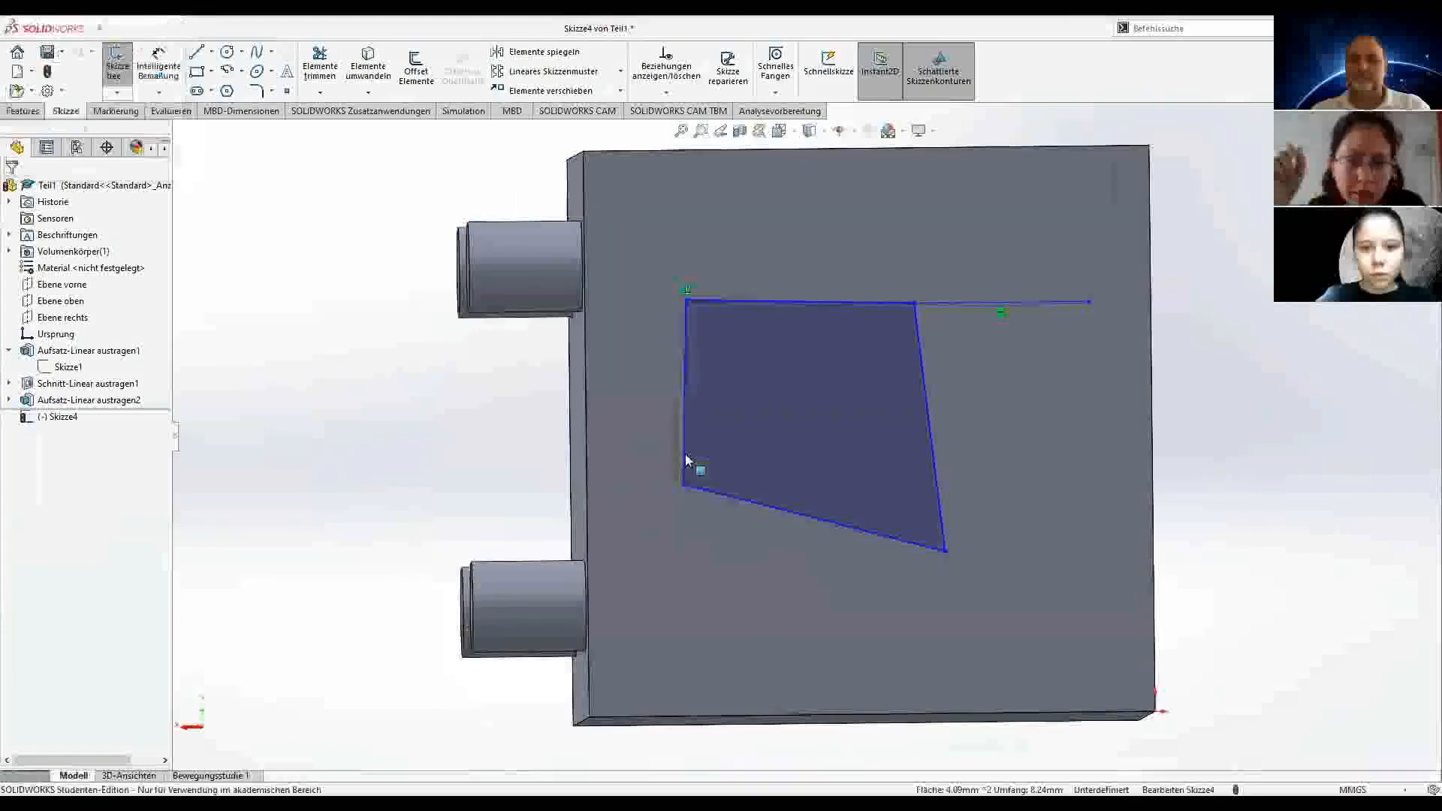
left_click(197, 54)
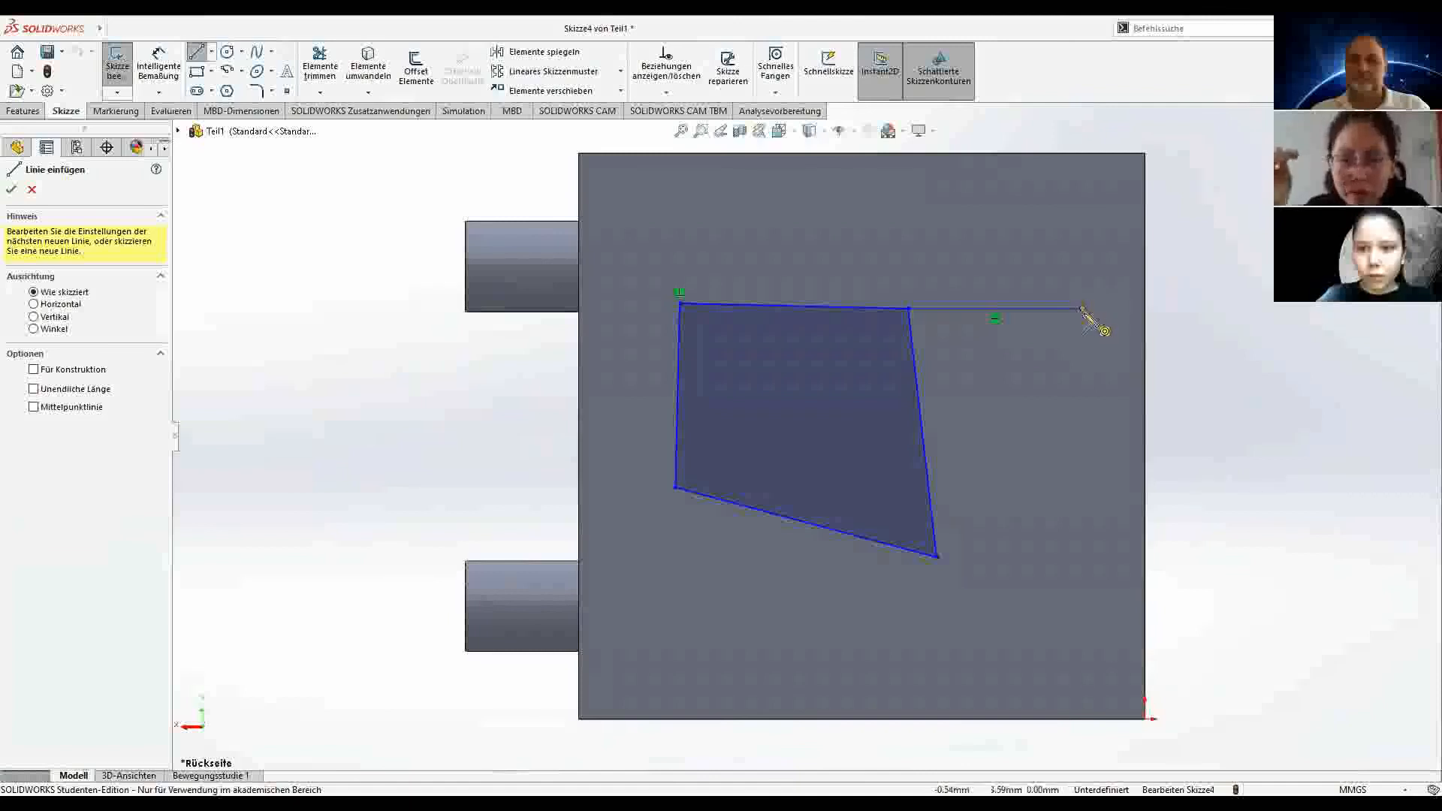
left_click(1084, 309)
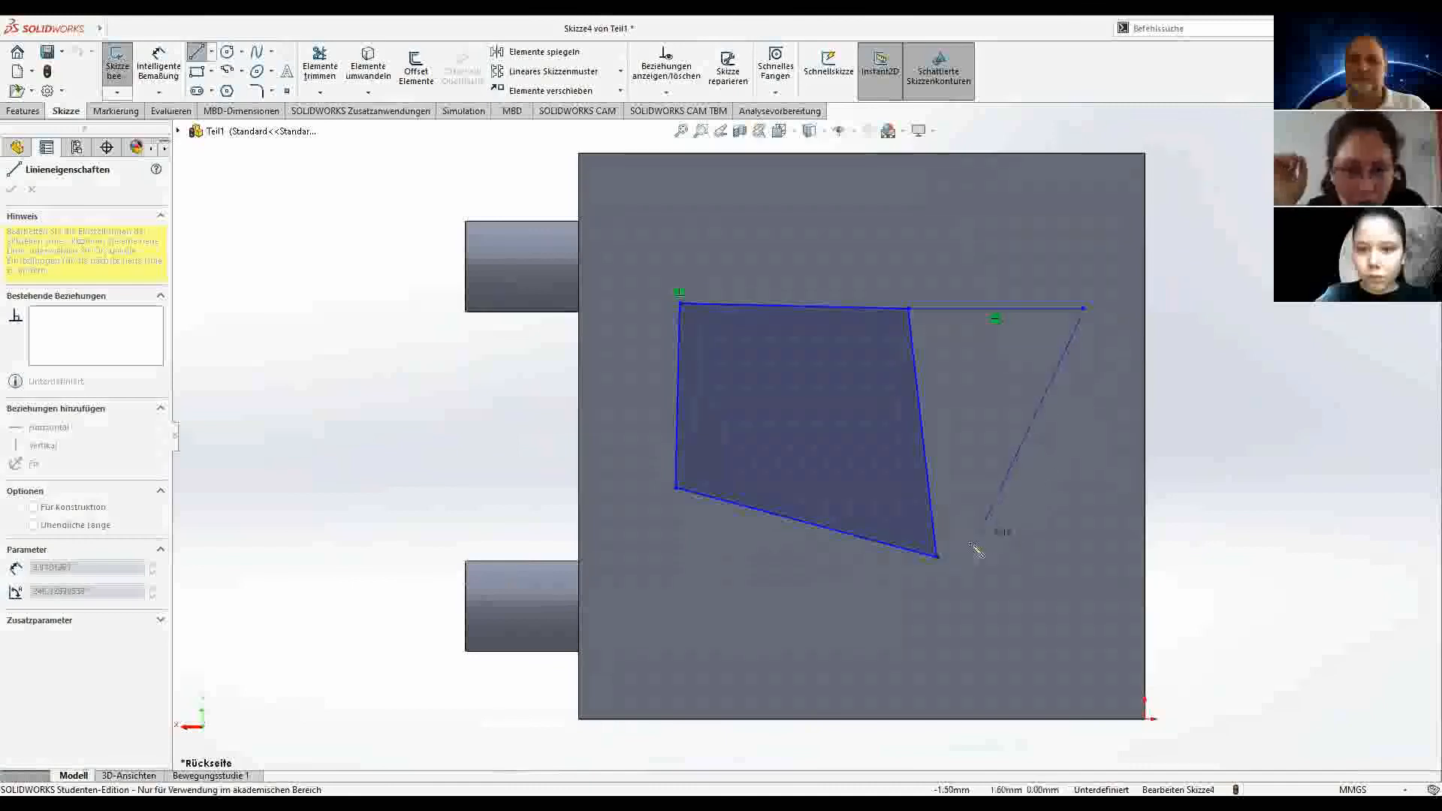
double_click(937, 556)
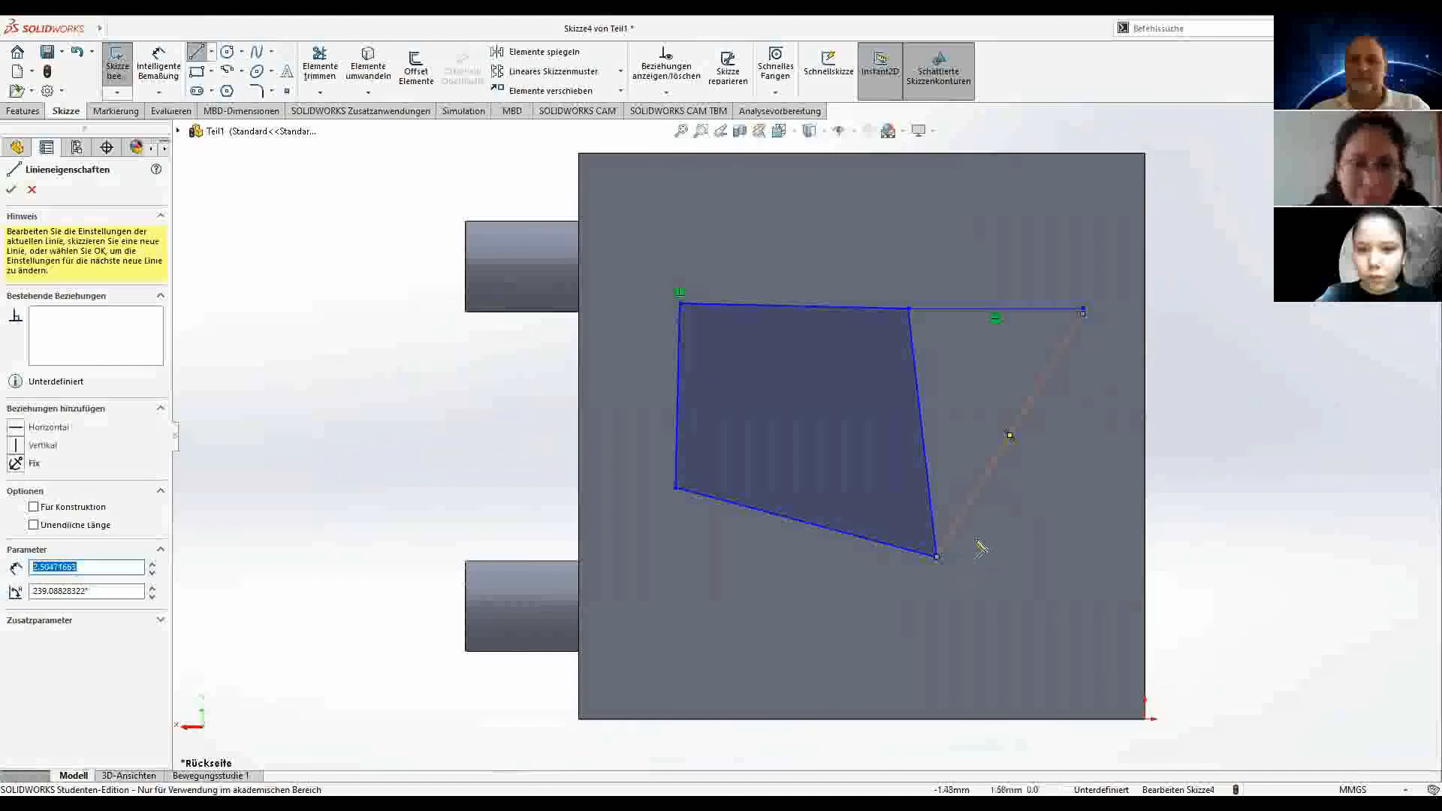
left_click(10, 189)
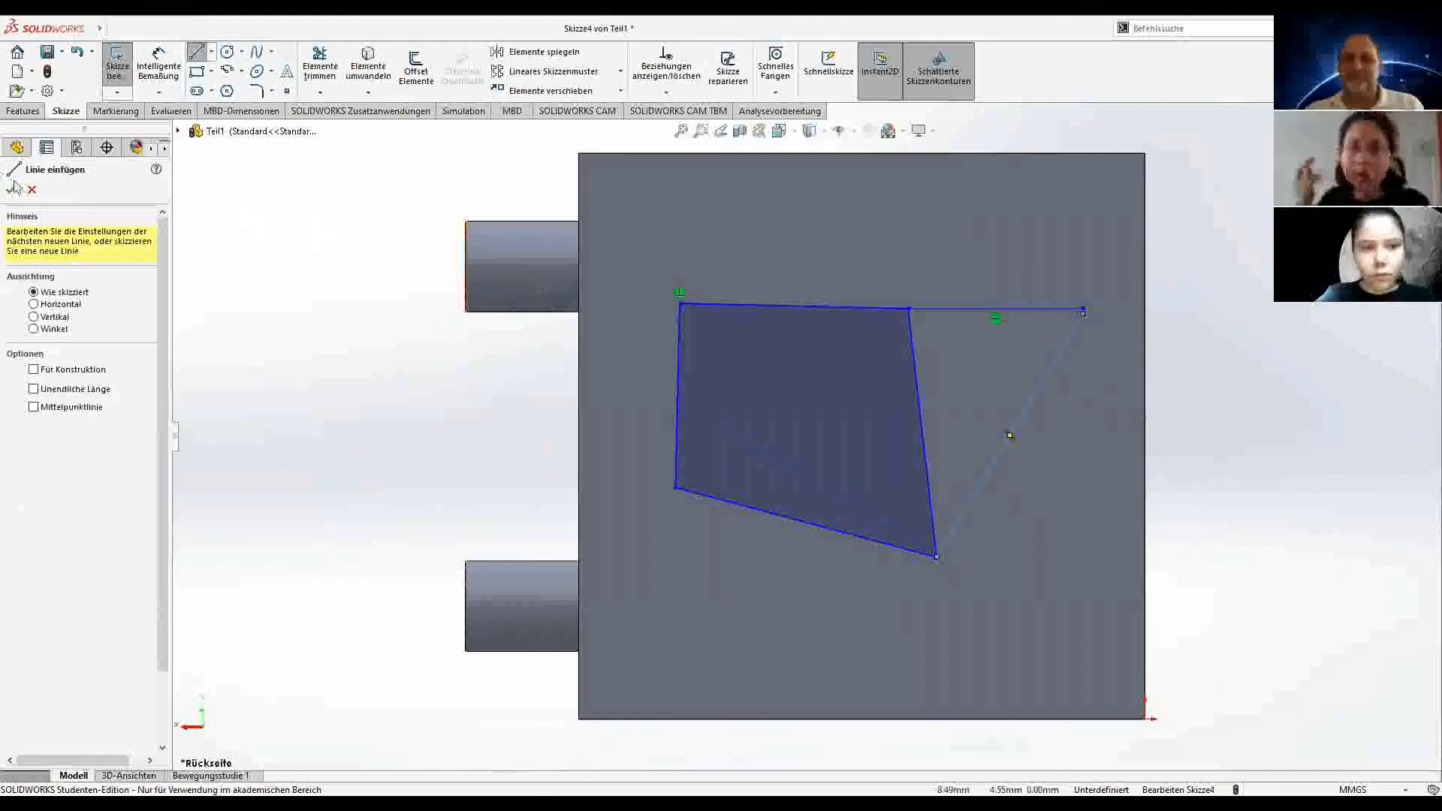
left_click(13, 187)
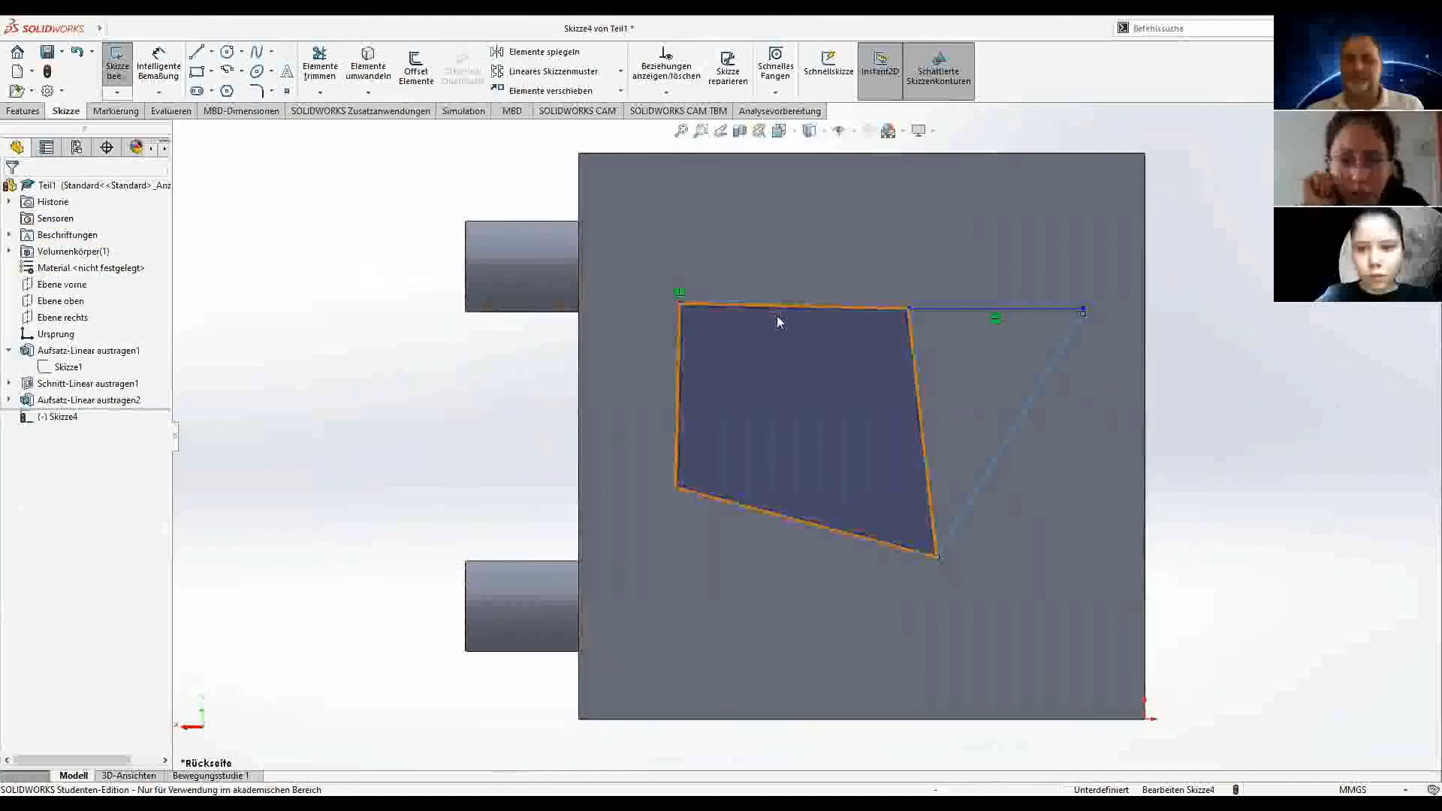
Step: Examine up close whether the slanted line's upper endpoint meets the free end of the outer horizontal line
scroll(968, 256, "up", 1)
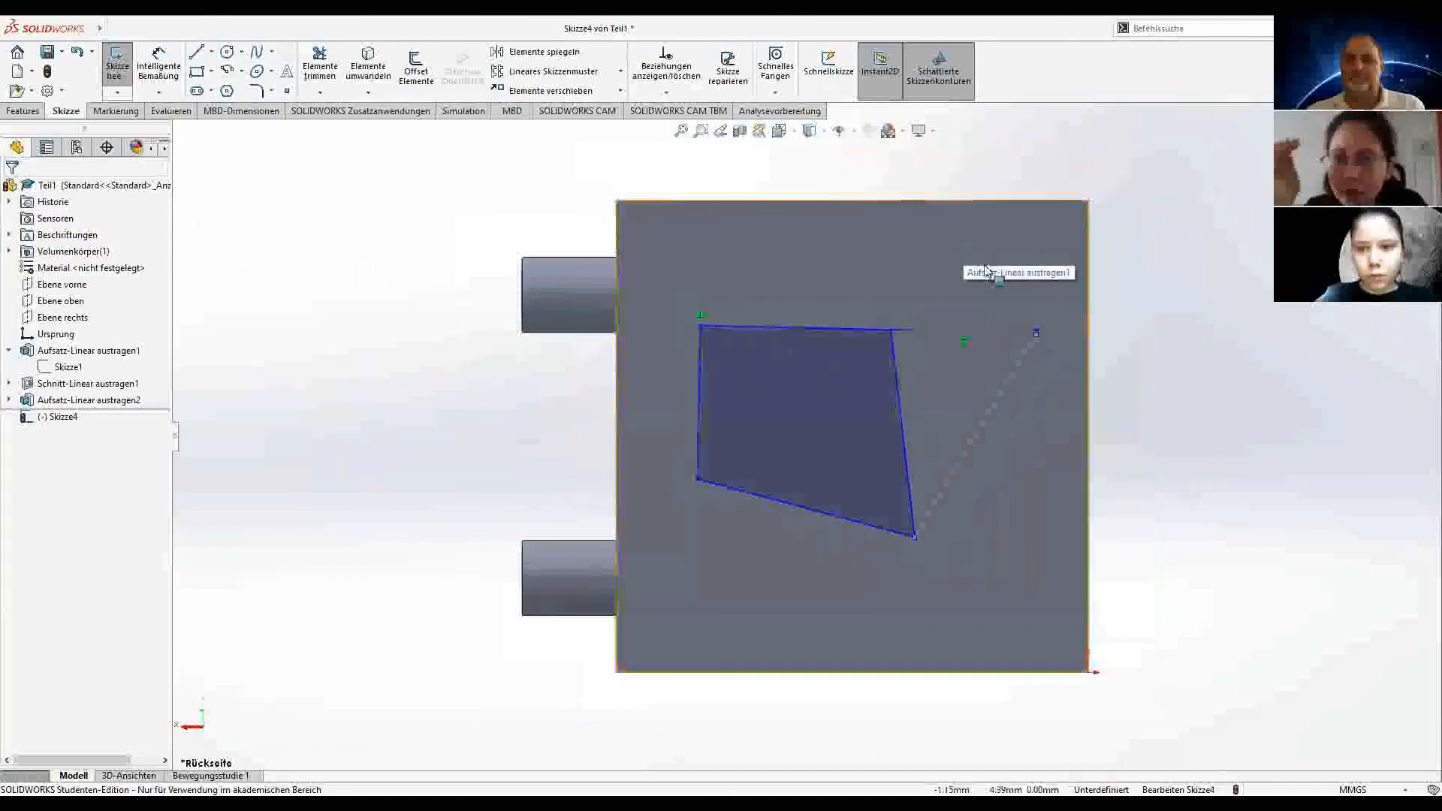
scroll(1048, 335, "down", 5)
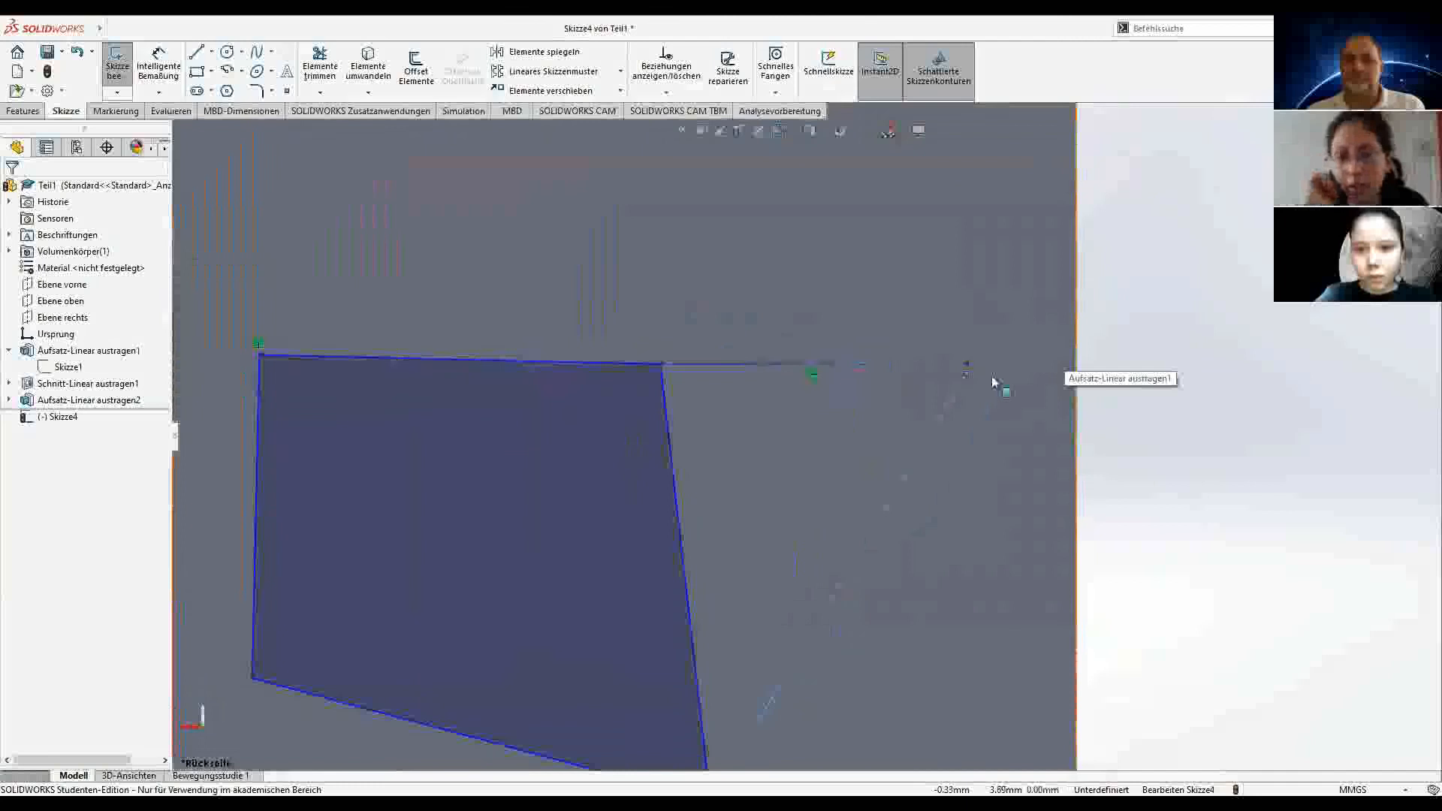
left_click(917, 368)
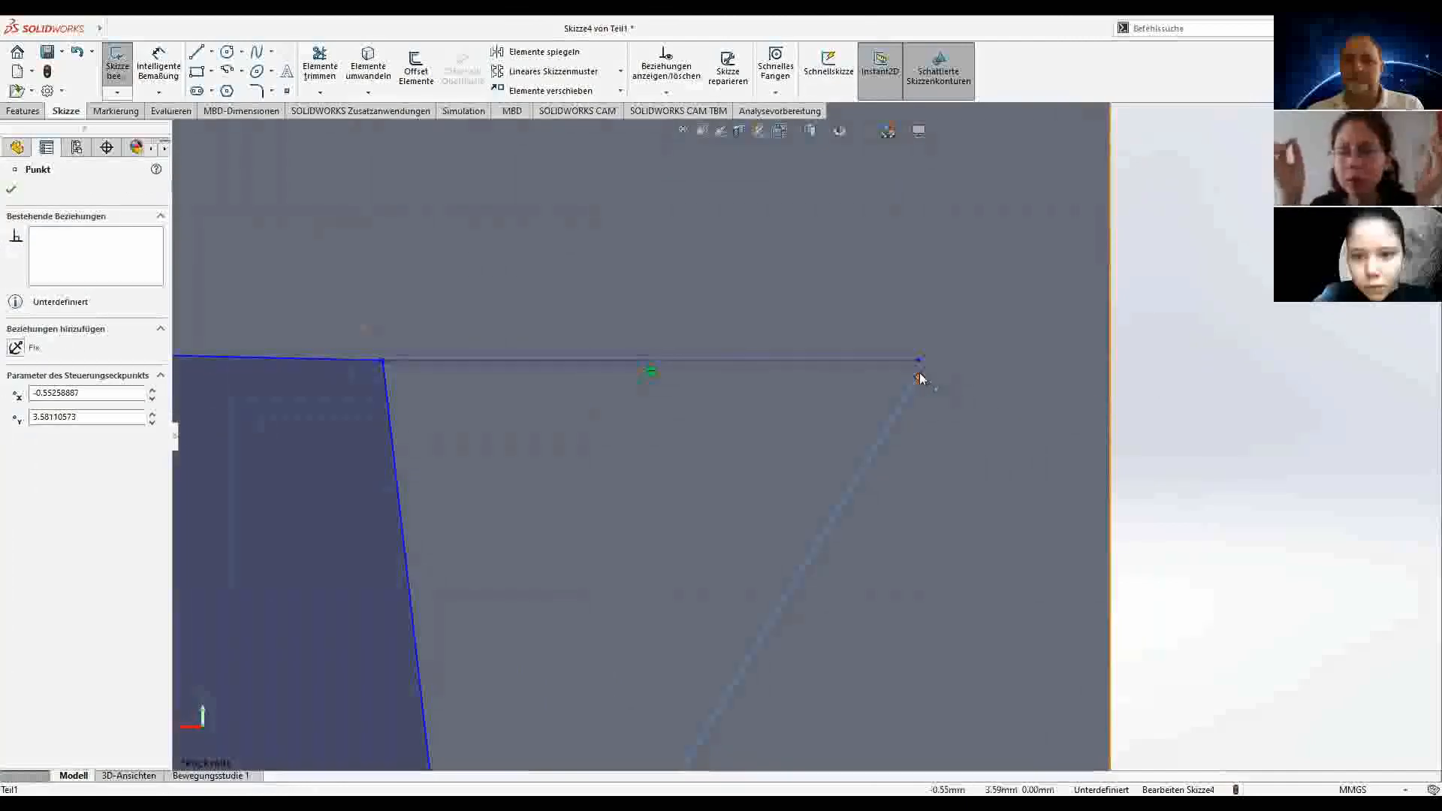
left_click(919, 374)
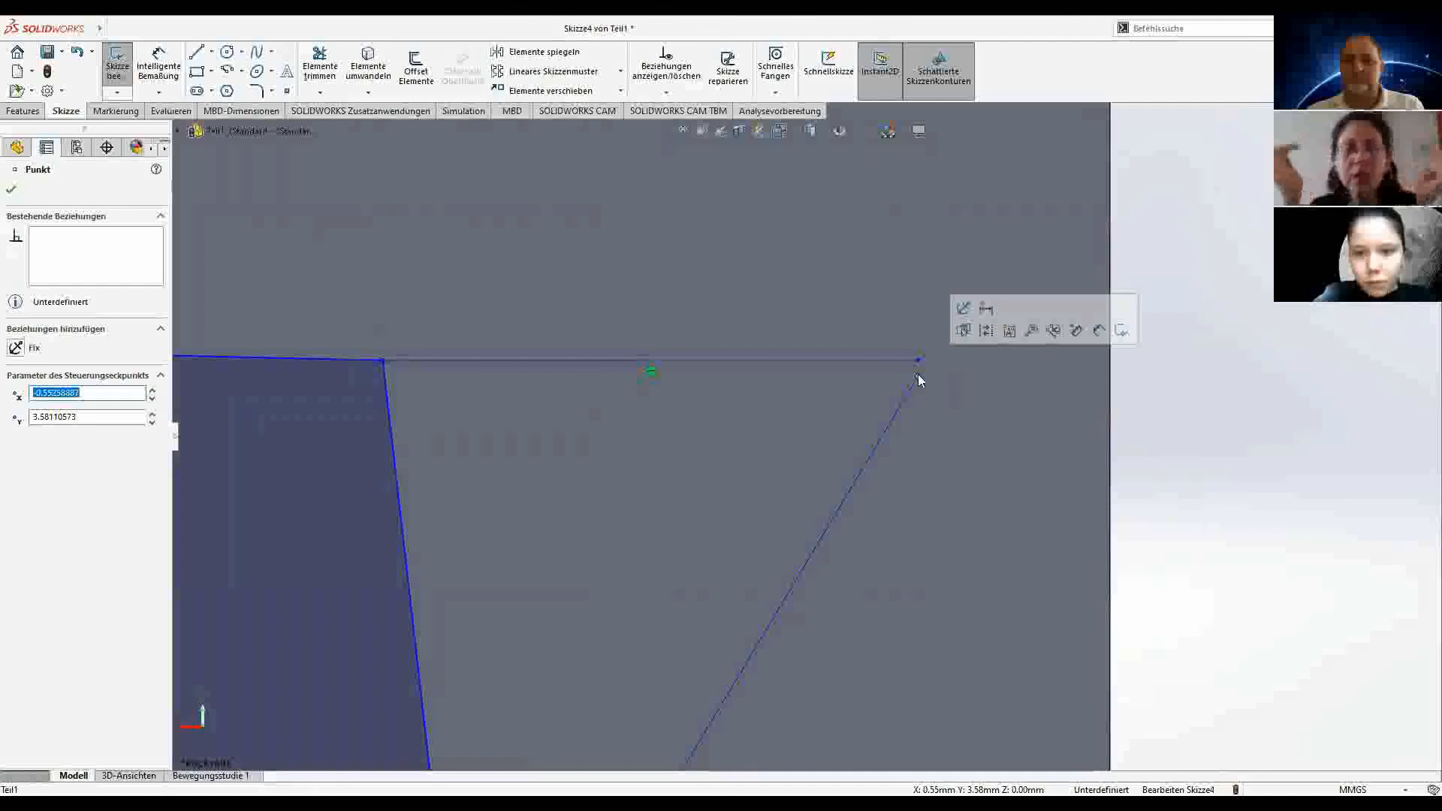
left_click(11, 190)
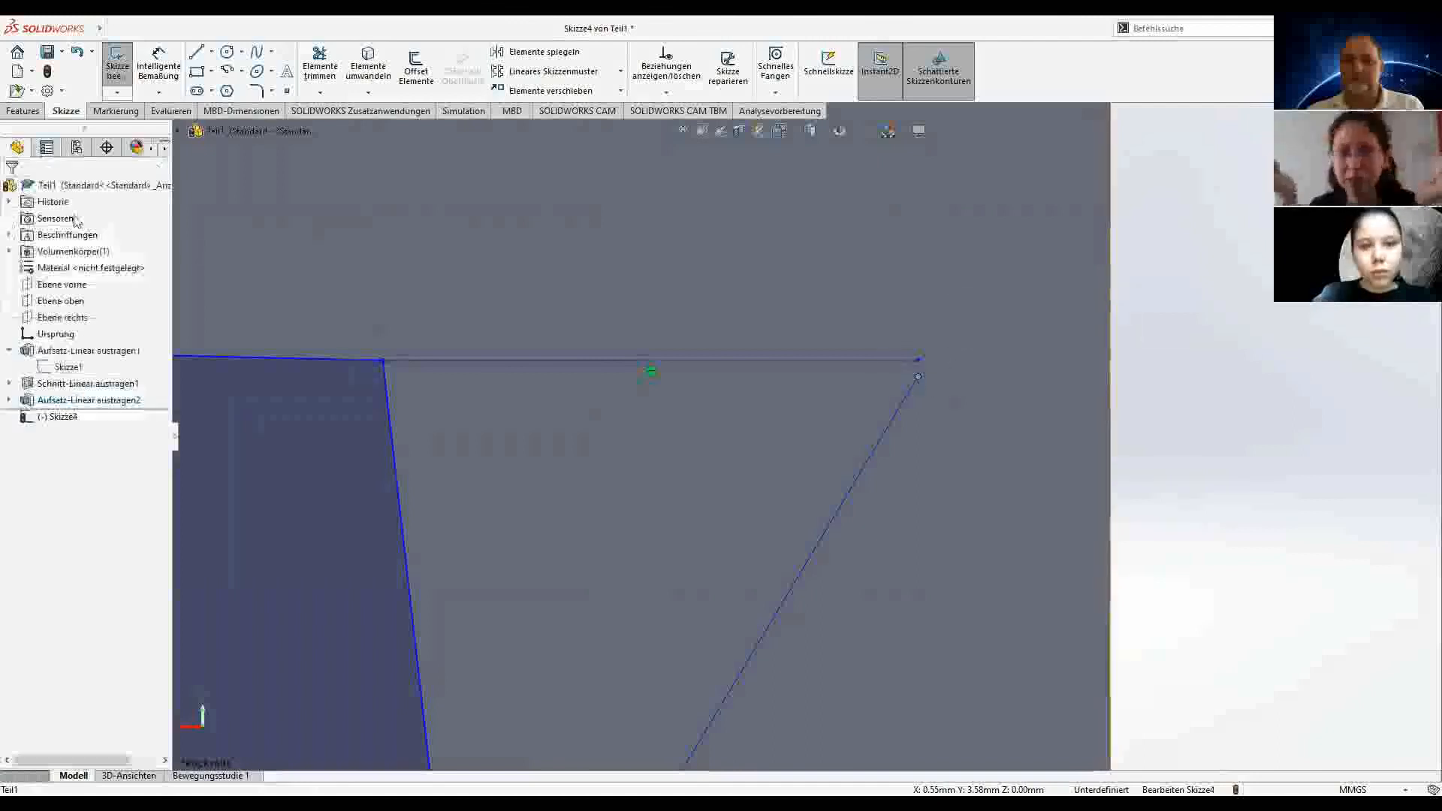
scroll(769, 300, "up", 5)
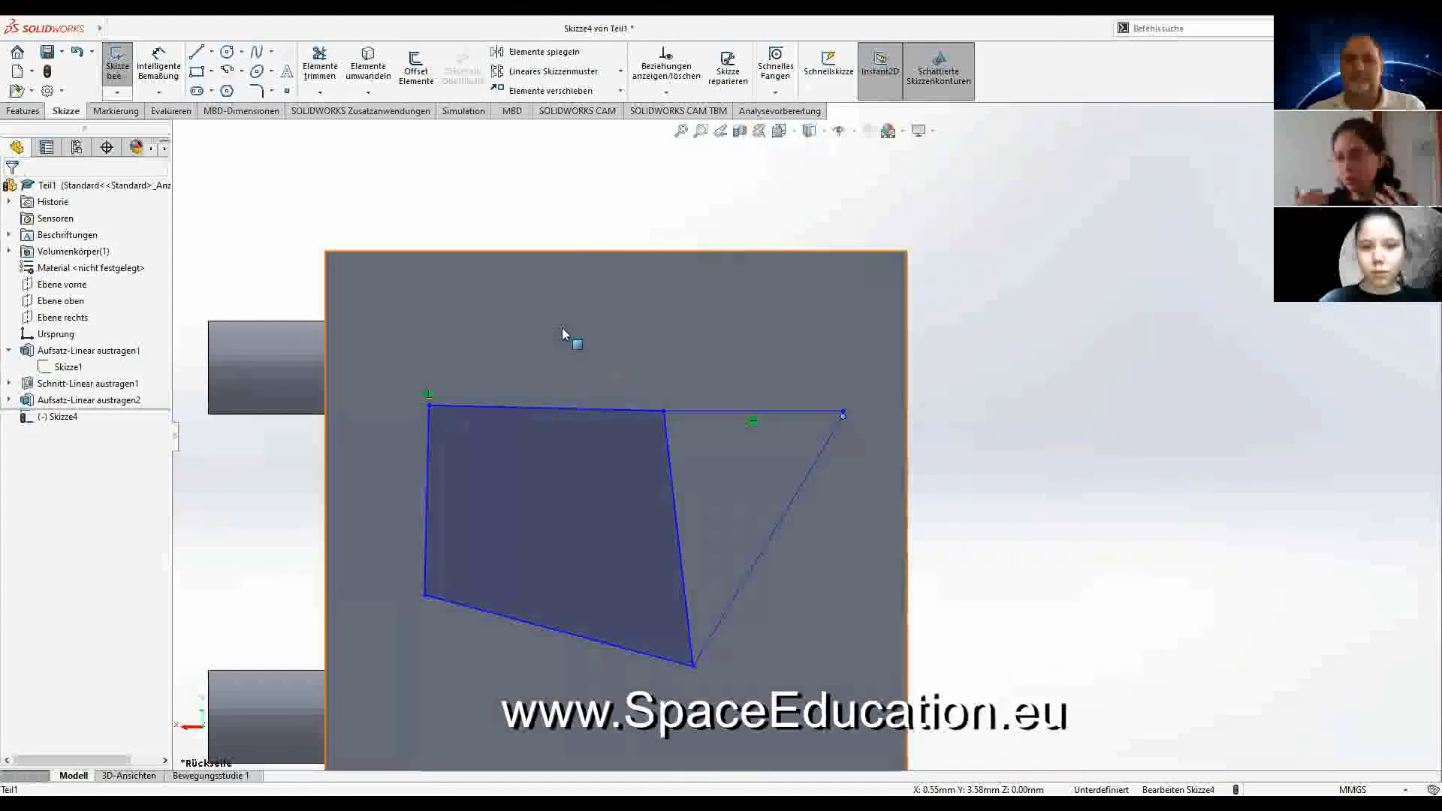
scroll(562, 330, "down", 2)
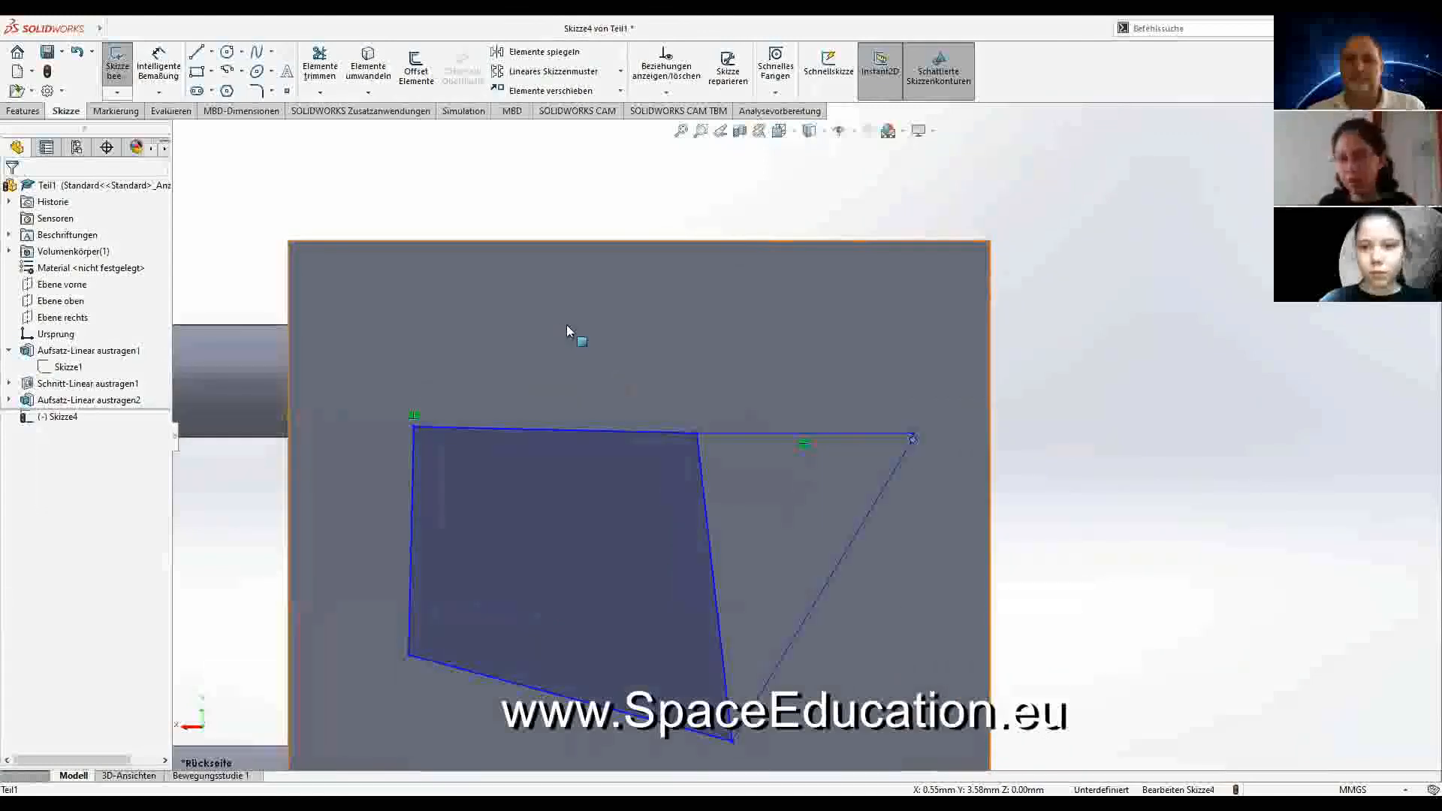
key("z")
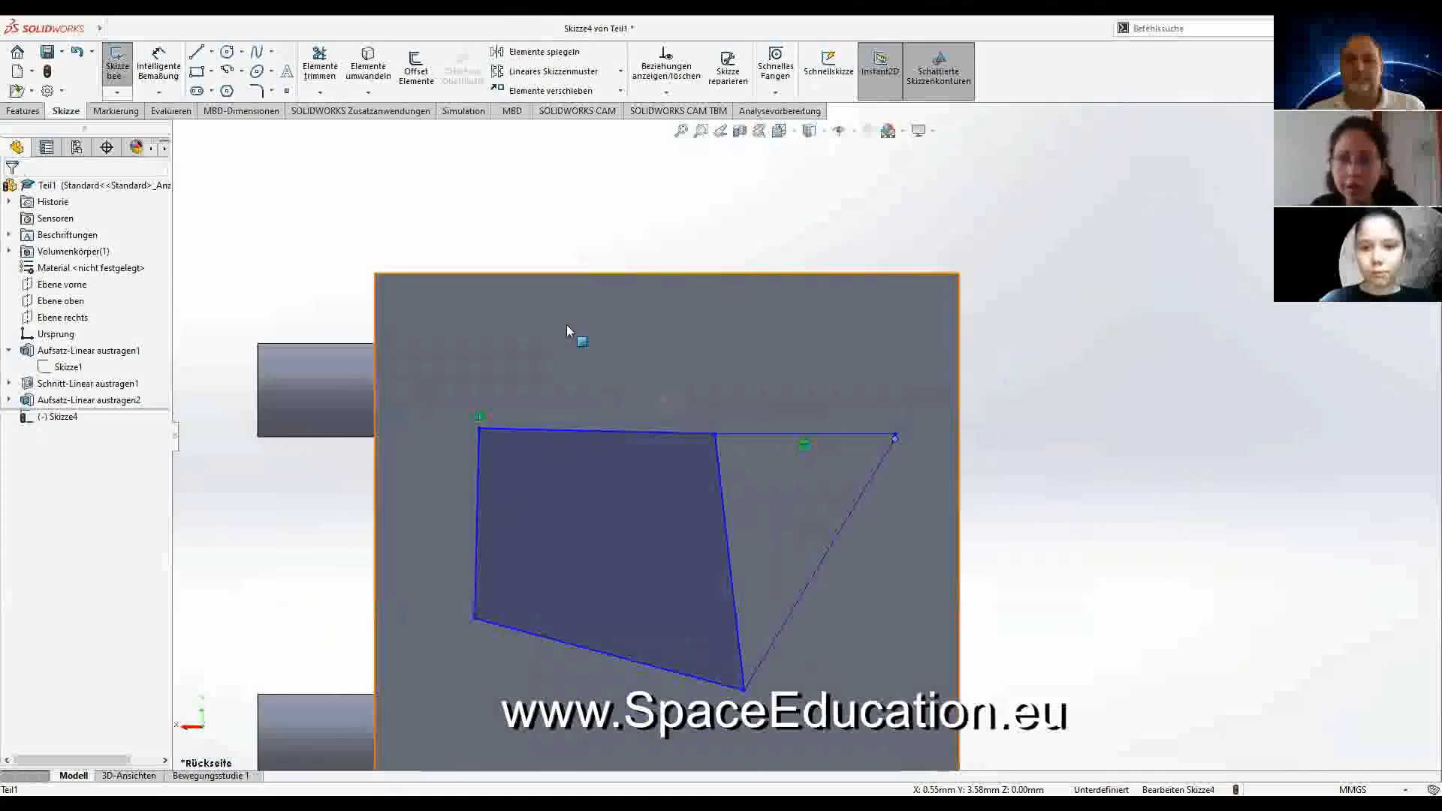
key("z")
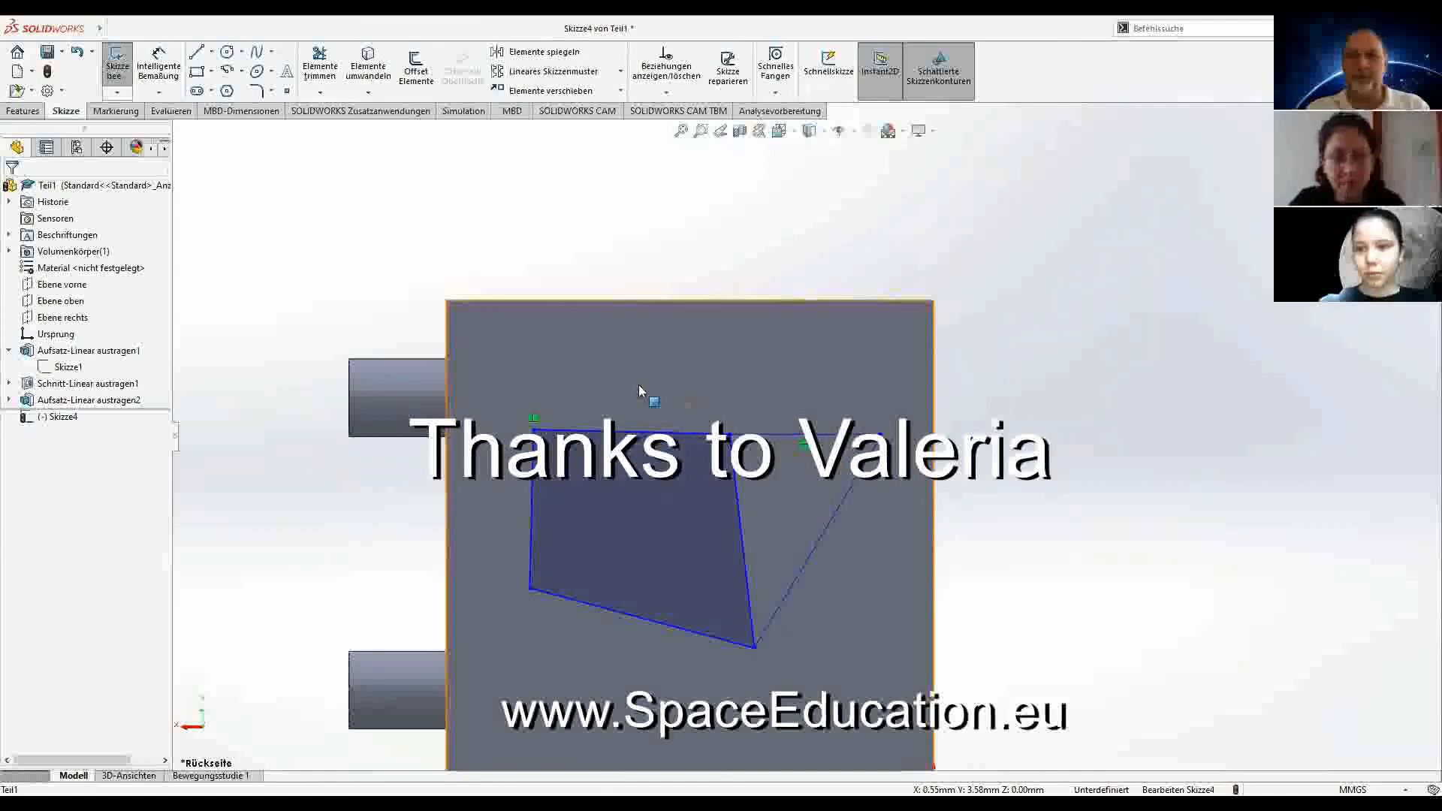
scroll(638, 391, "down", 2)
scroll(639, 391, "up", 2)
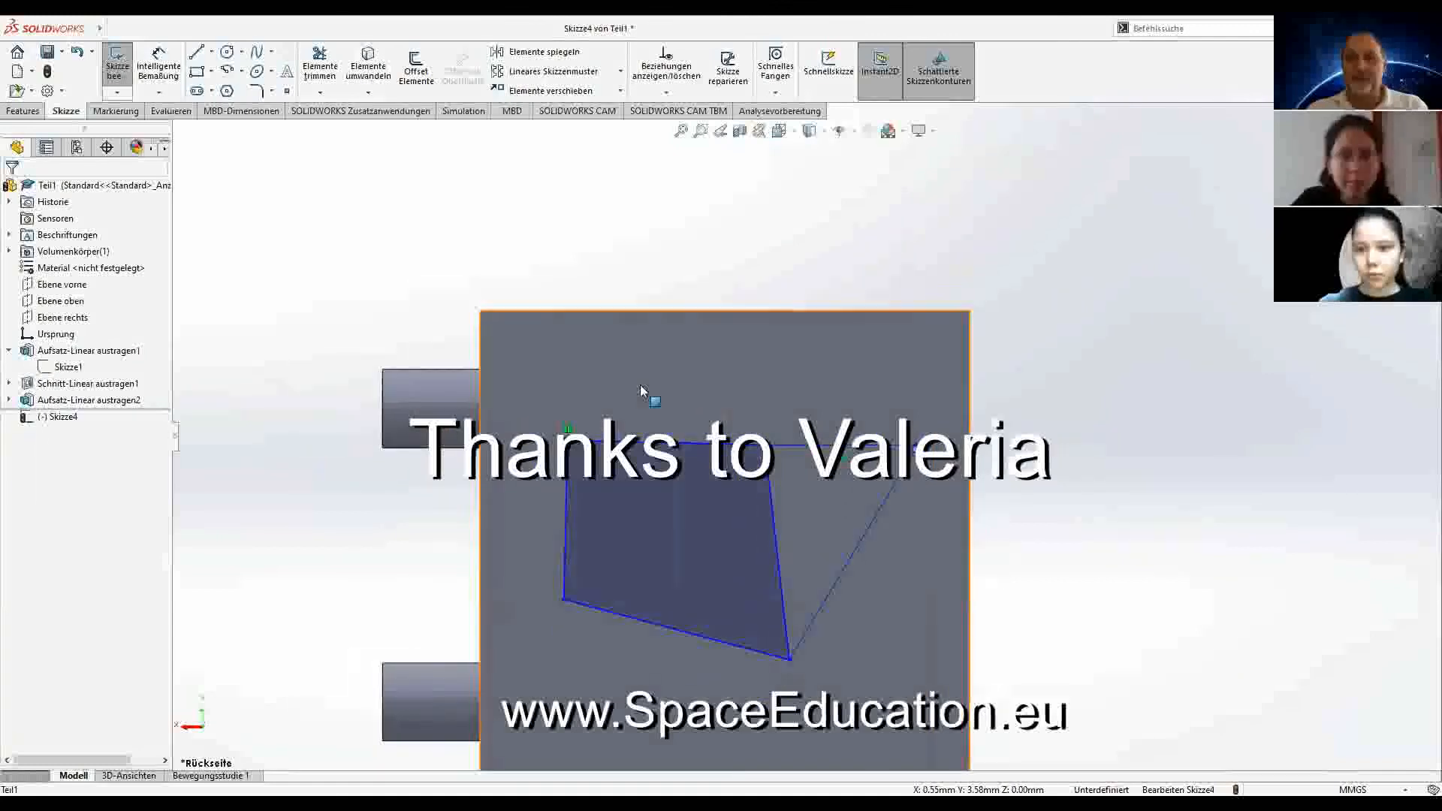
scroll(636, 503, "up", 1)
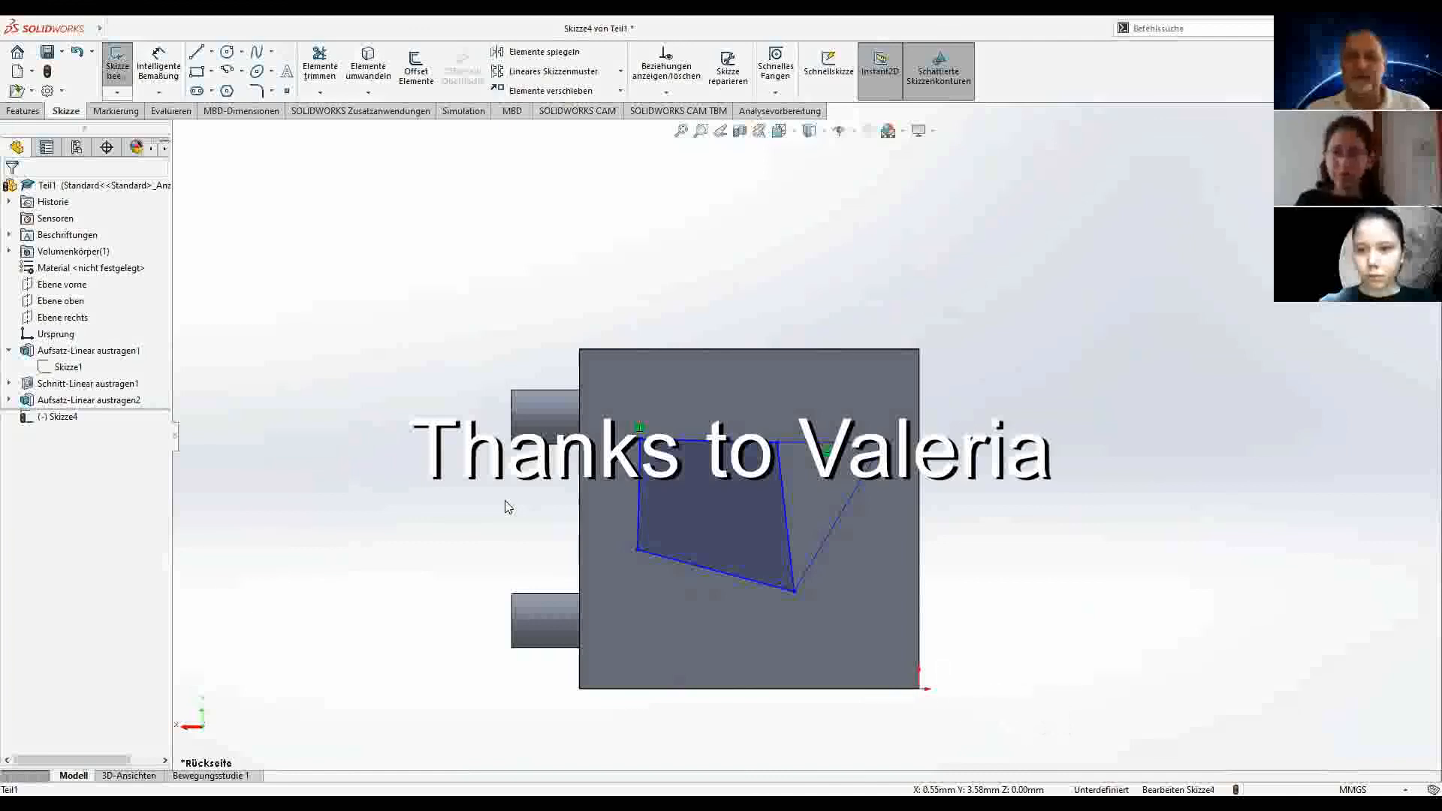
mouse_move(508, 499)
middle_mouse_down()
mouse_move(720, 524)
mouse_move(814, 513)
mouse_move(664, 513)
mouse_move(678, 505)
middle_mouse_up()
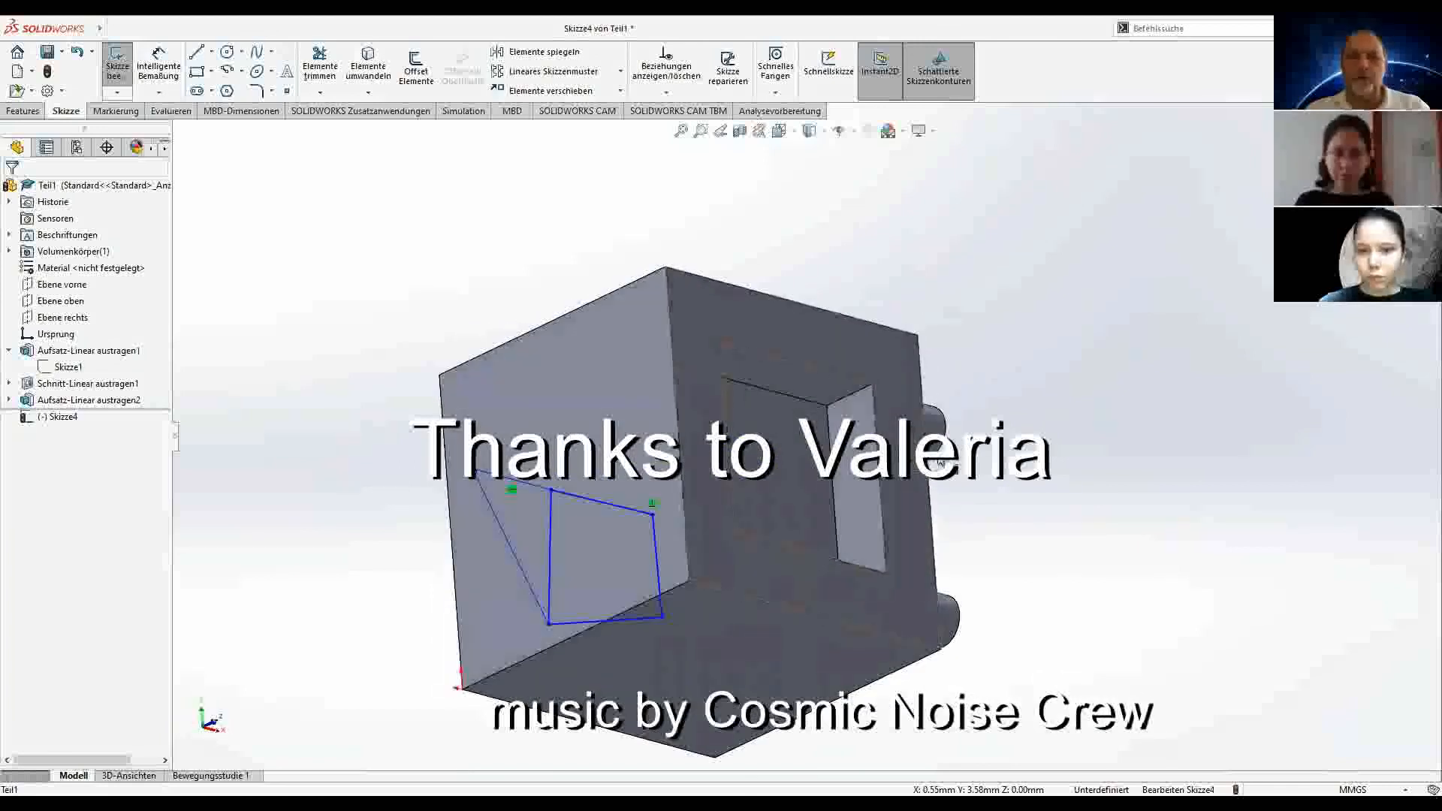